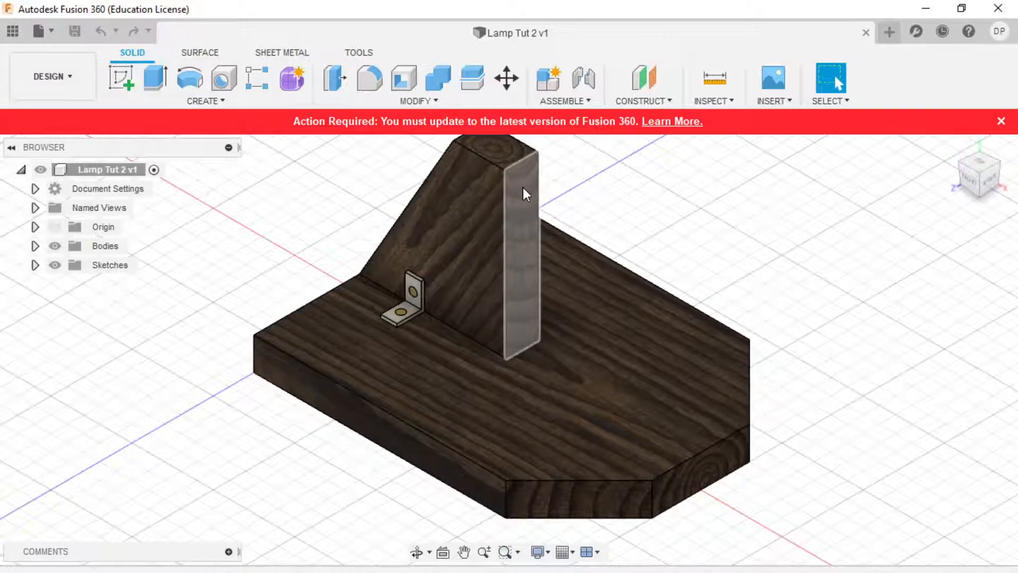
- Examine the wooden lamp base, its upright support and the small corner bracket in the finished model
scroll(492, 254, "down", 3)
scroll(501, 173, "up", 2)
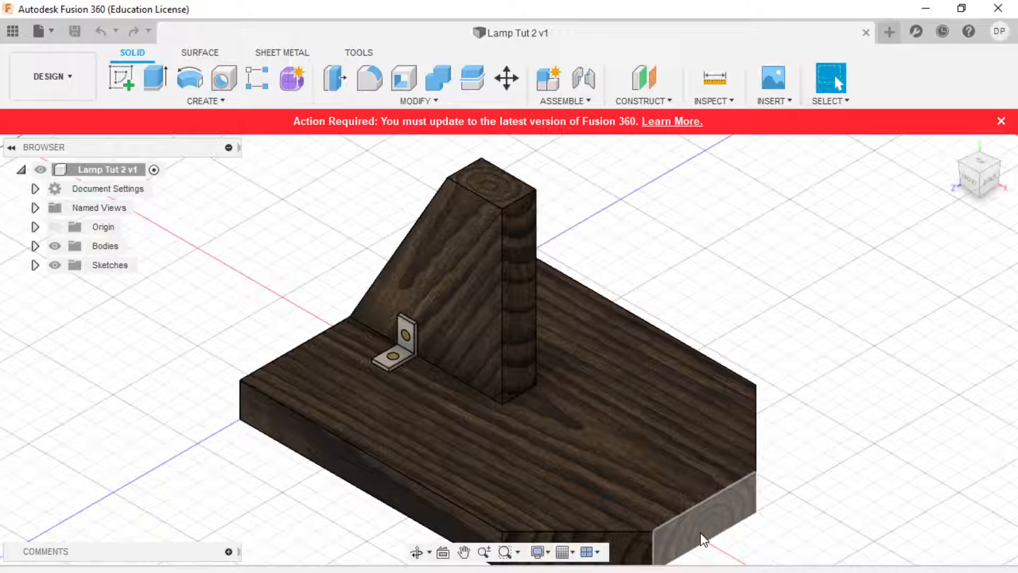
scroll(393, 360, "up", 3)
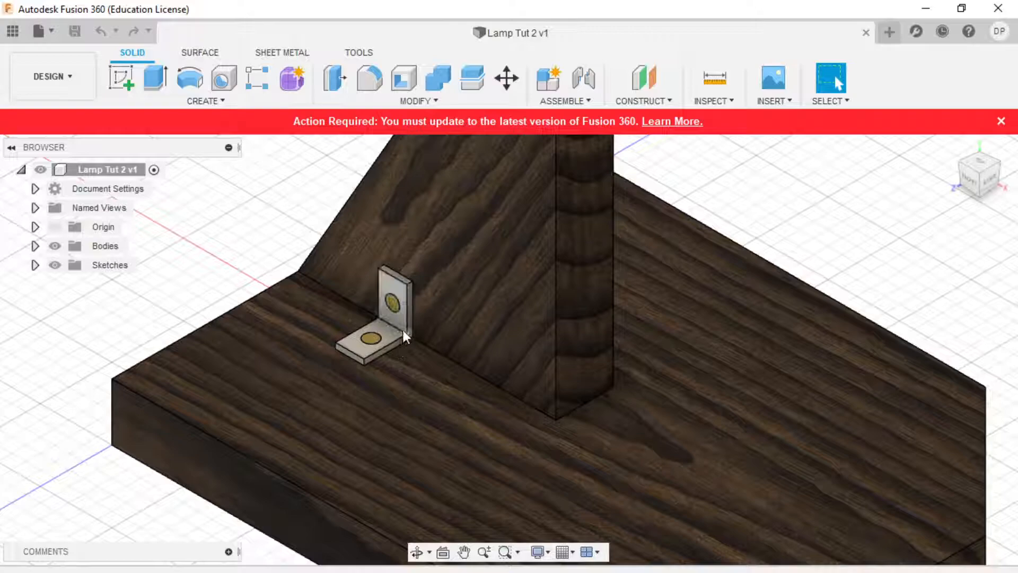
scroll(366, 345, "up", 3)
scroll(393, 348, "down", 3)
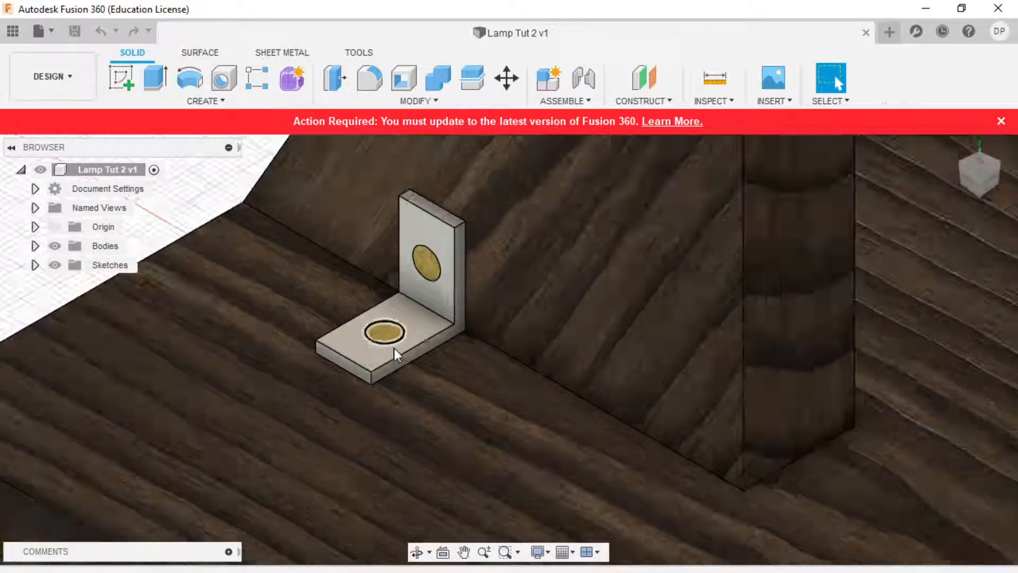
- Hide the corner bracket and its two screws, inspect the screw holes beneath, and show the hidden bodies again
left_click(35, 246)
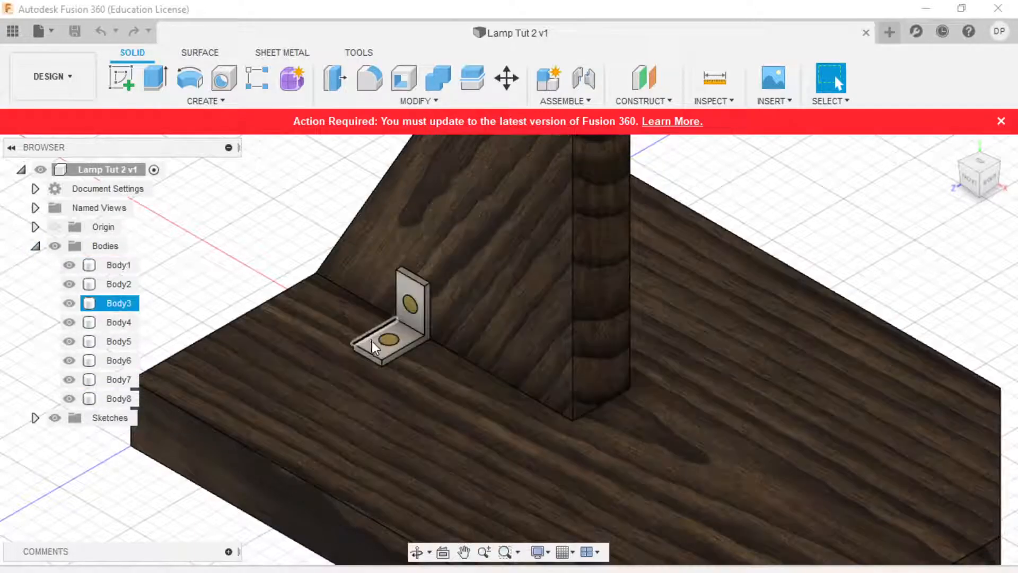
left_click(69, 303)
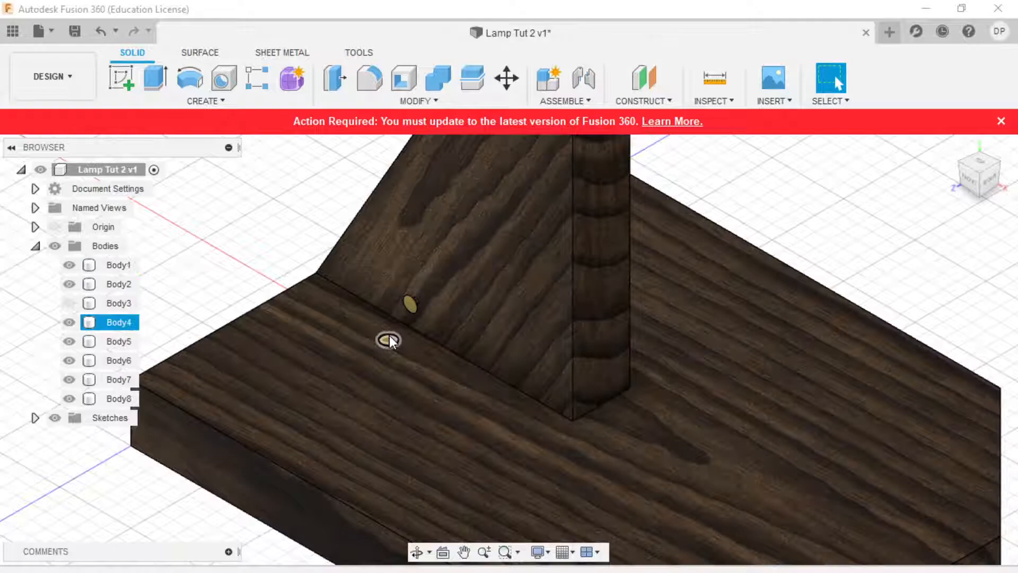
left_click(69, 322)
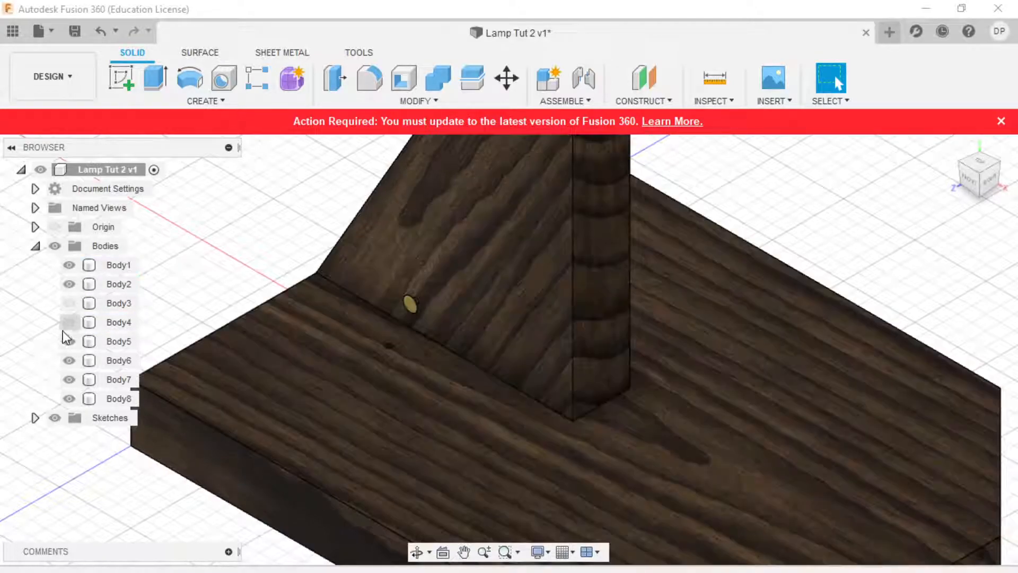
left_click(69, 341)
left_click(371, 453)
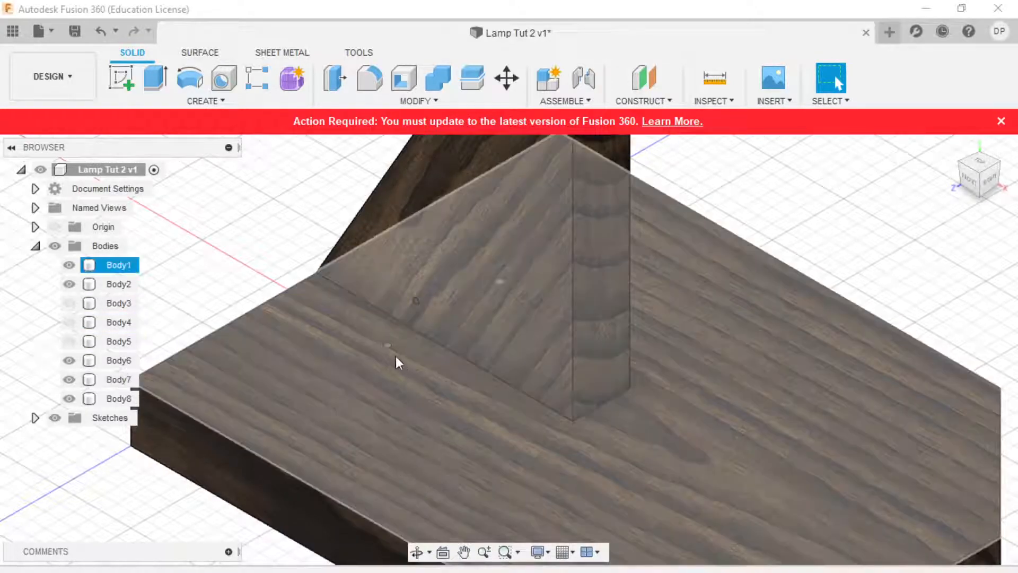
scroll(393, 338, "up", 3)
scroll(385, 350, "up", 3)
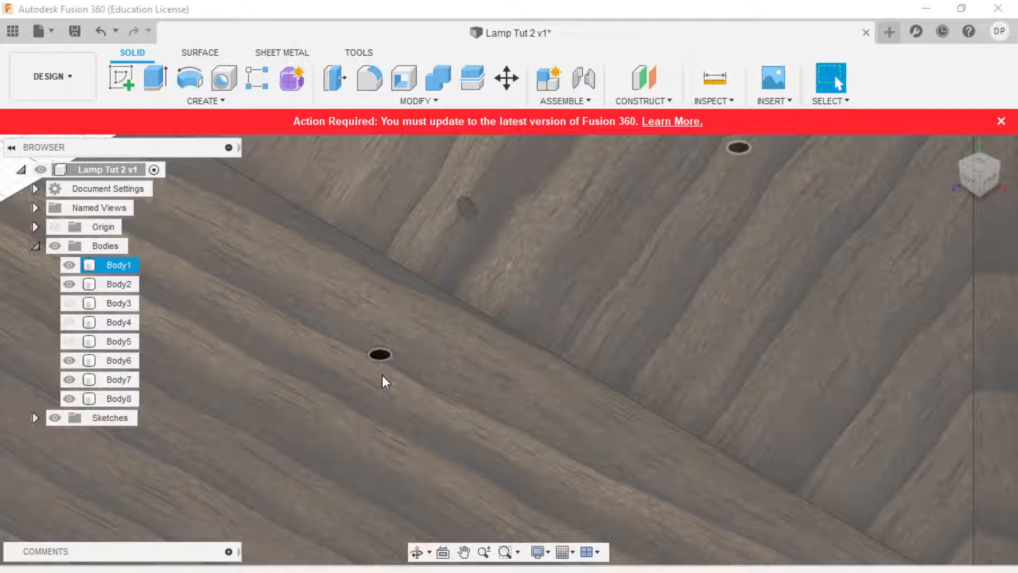
left_click(71, 339)
left_click(75, 326)
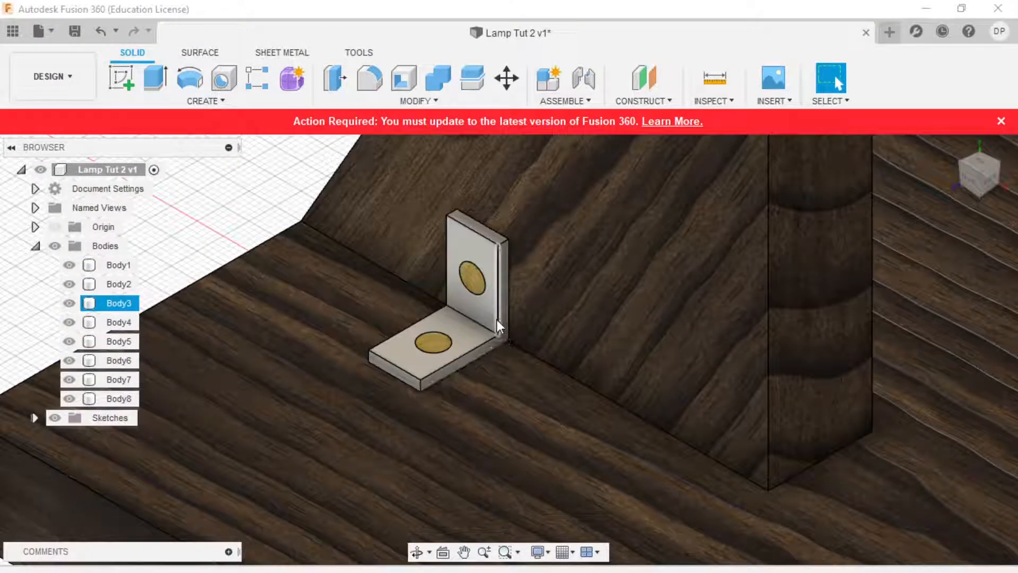
- Create a new design and start a sketch on the horizontal ground plane
left_click(36, 29)
left_click(69, 53)
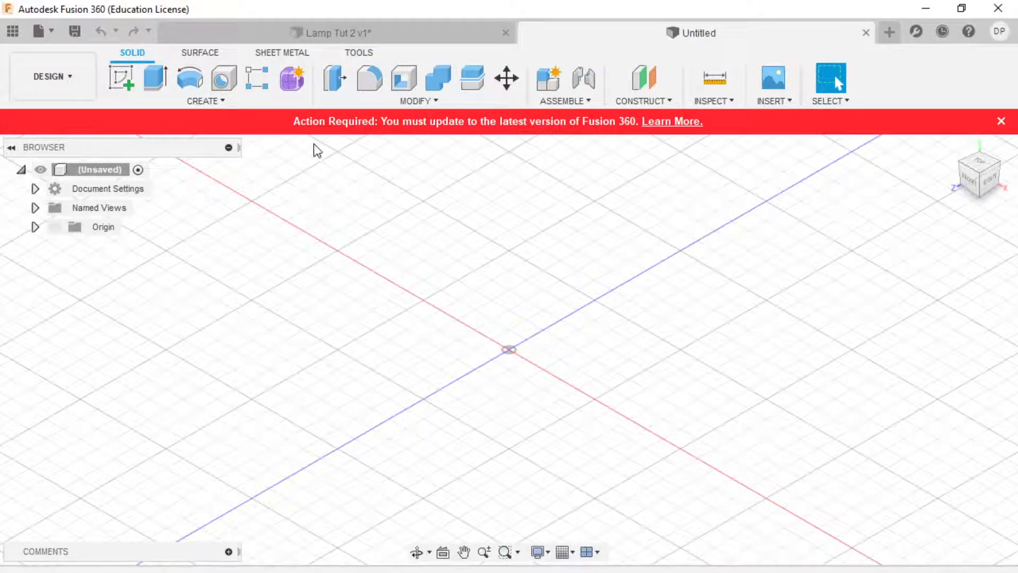
left_click(118, 74)
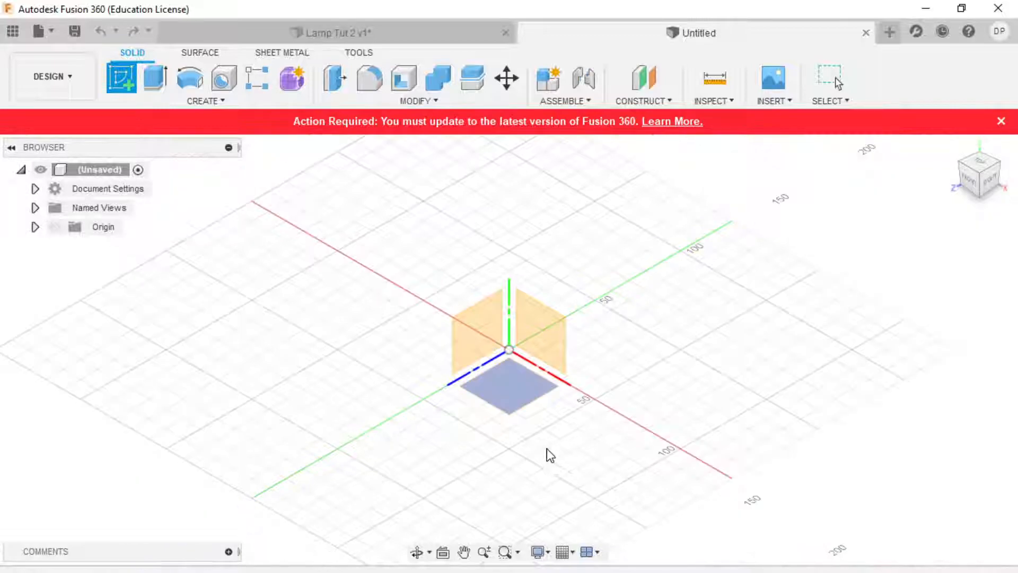
left_click(515, 394)
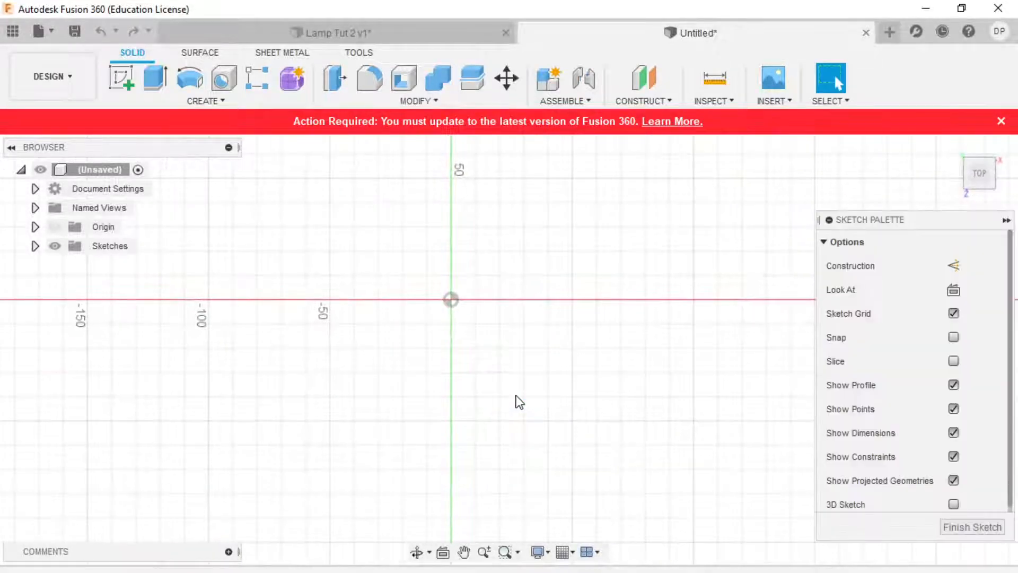
- Draw a 75 mm vertical line upward from the sketch origin
scroll(534, 297, "up", 3)
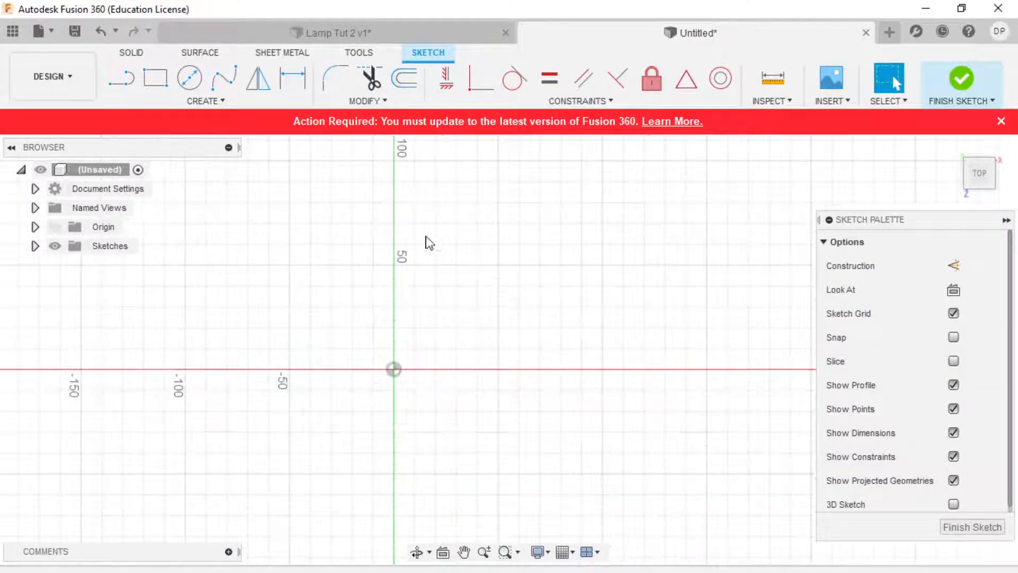
left_click(129, 72)
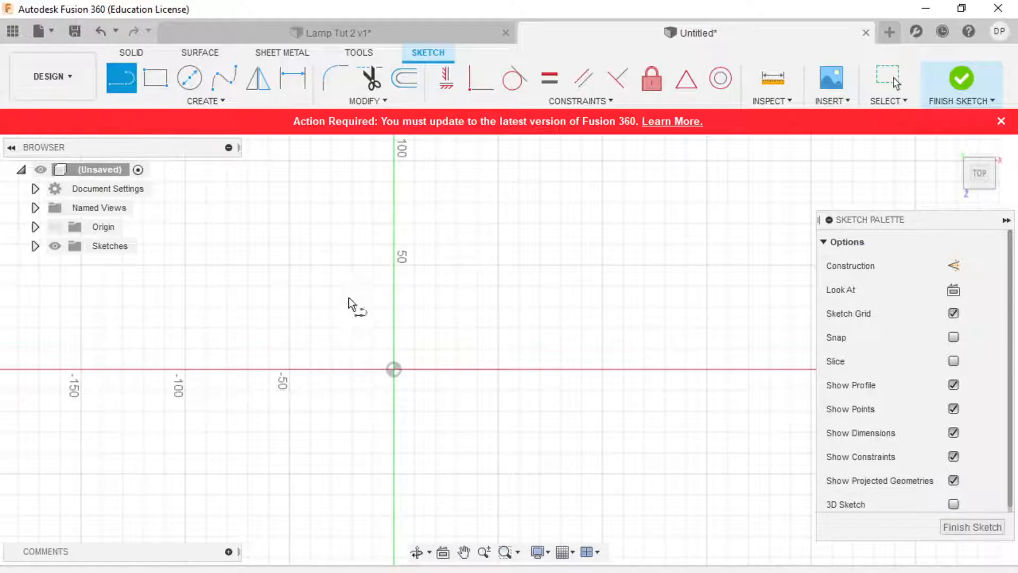
scroll(456, 403, "up", 1)
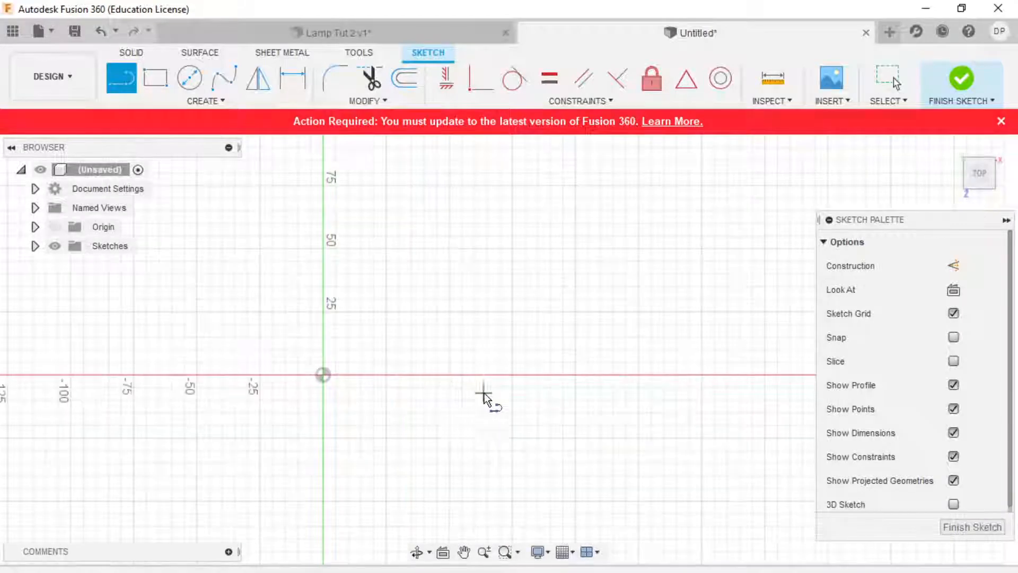
left_click(324, 376)
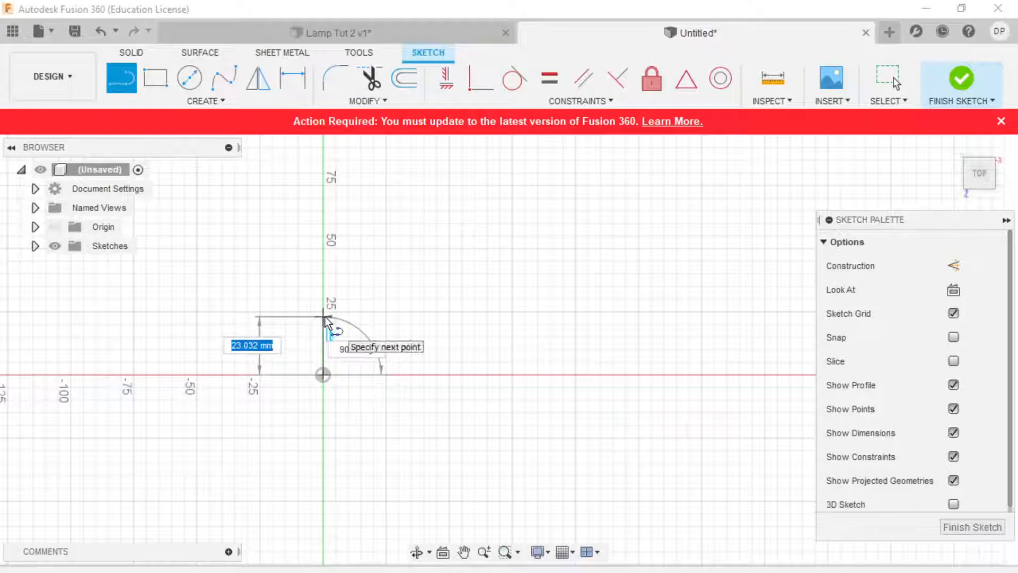
type("75")
key("Return")
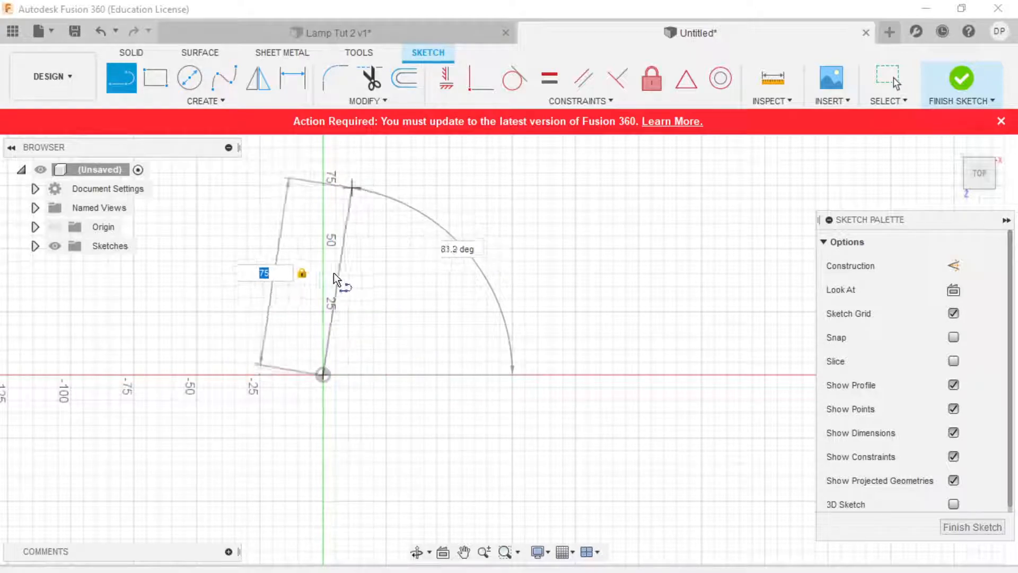
left_click(330, 208)
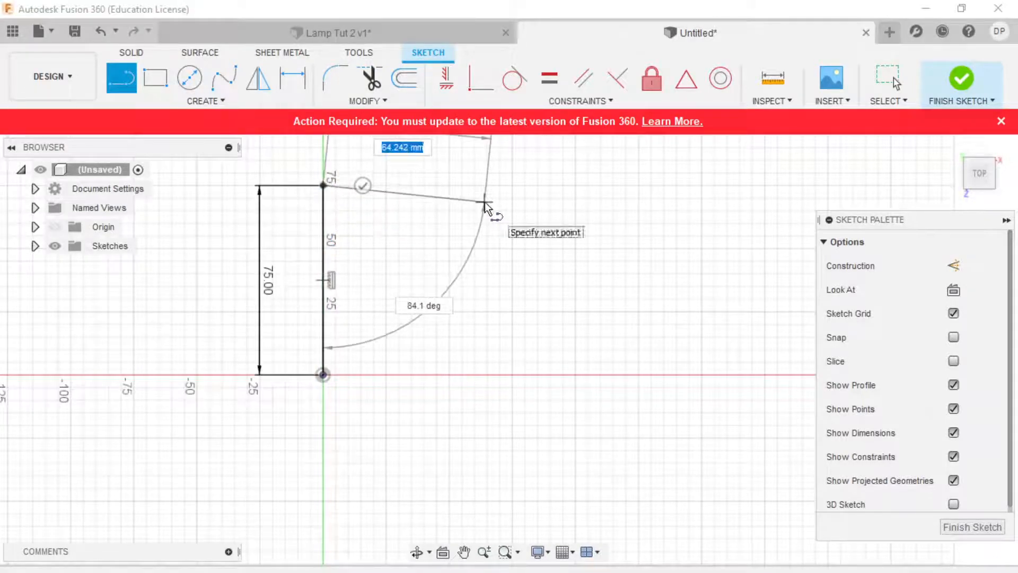
- Draw a 150 mm horizontal line to the right from the upper end of the vertical line
type("156")
key("Tab")
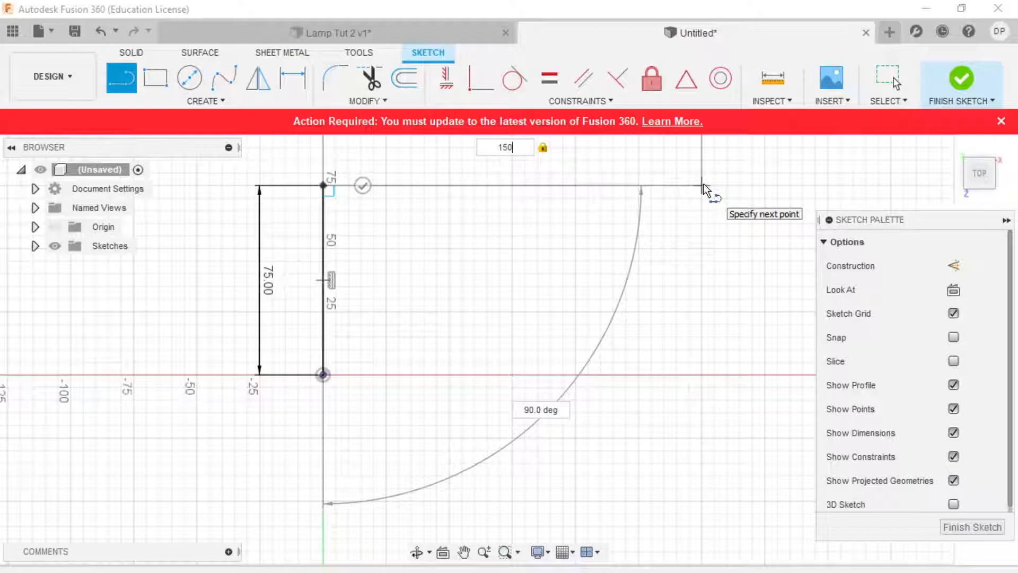
key("Return")
key("Escape")
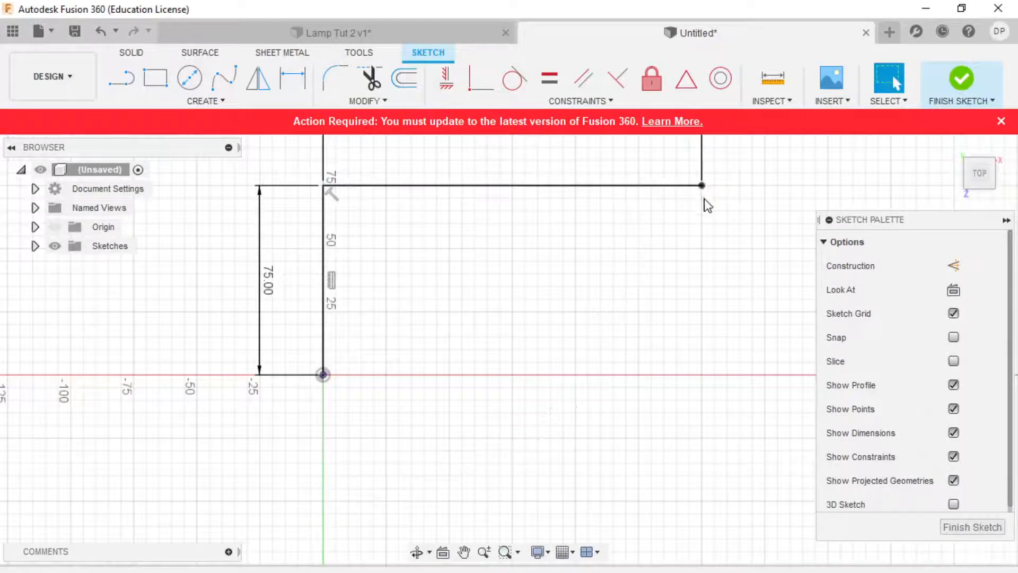
- Draw a 75 mm line down from the horizontal line's right end and close the rectangle back to the origin
left_click(122, 79)
left_click(701, 185)
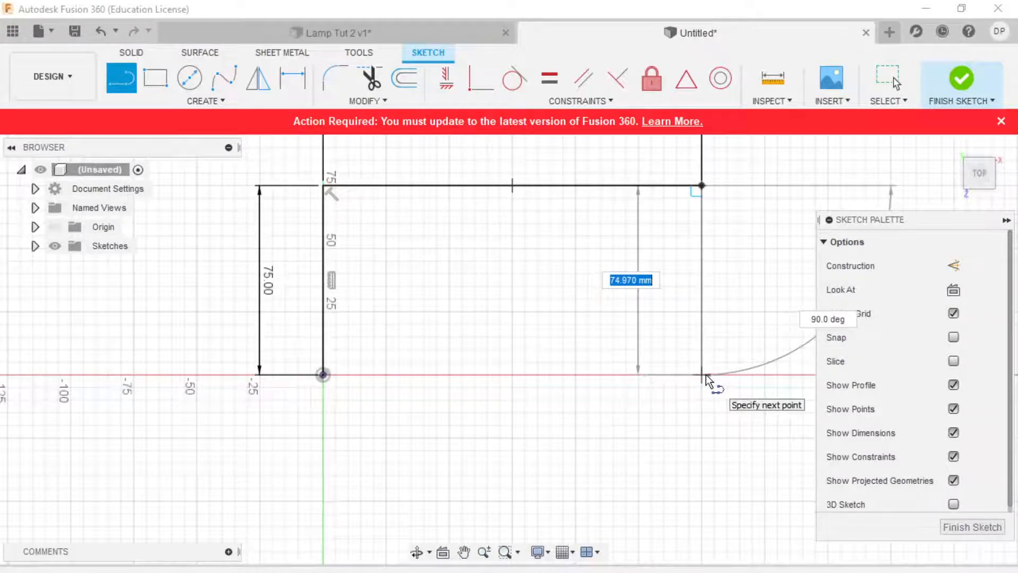
type("75")
key("Tab")
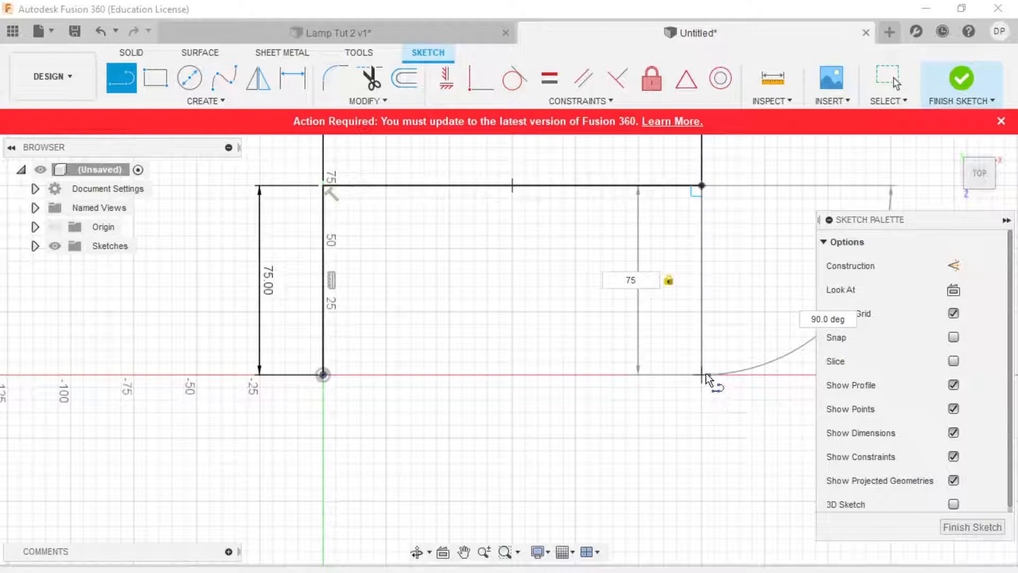
left_click(705, 373)
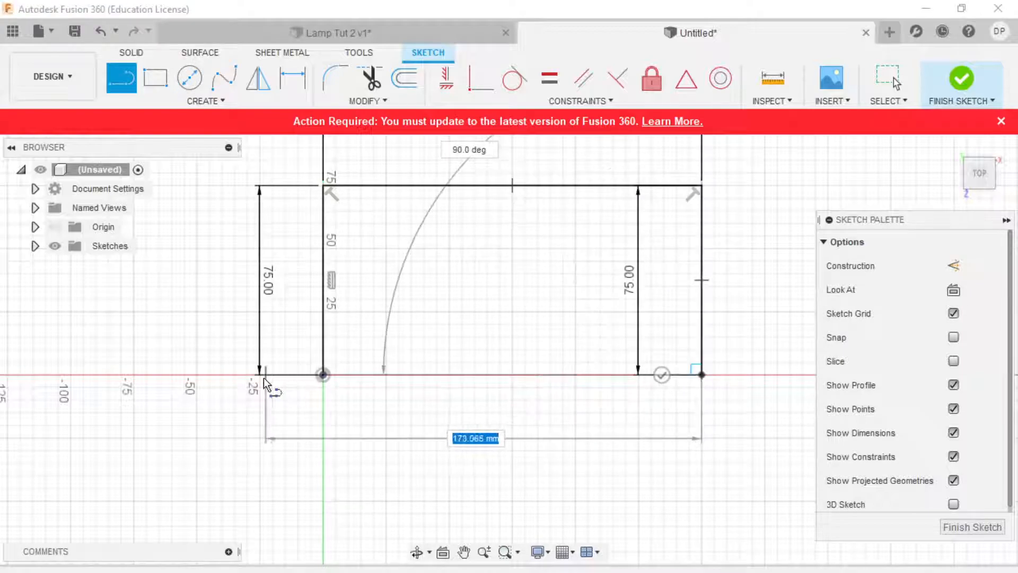
left_click(323, 375)
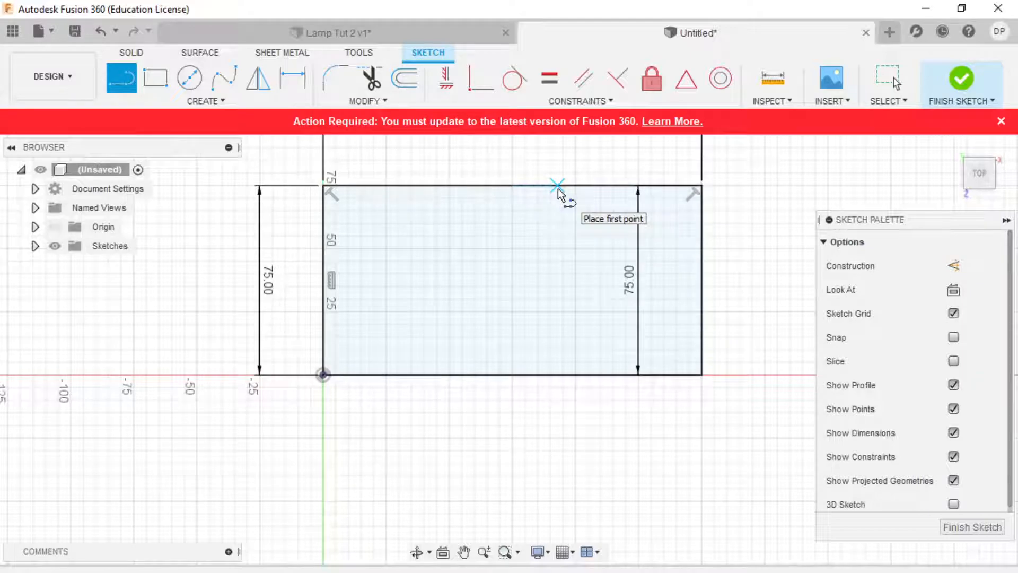
- Draw a diagonal line about 47.5 mm long across the rectangle's upper-right corner, joining its top and right edges
left_click(650, 186)
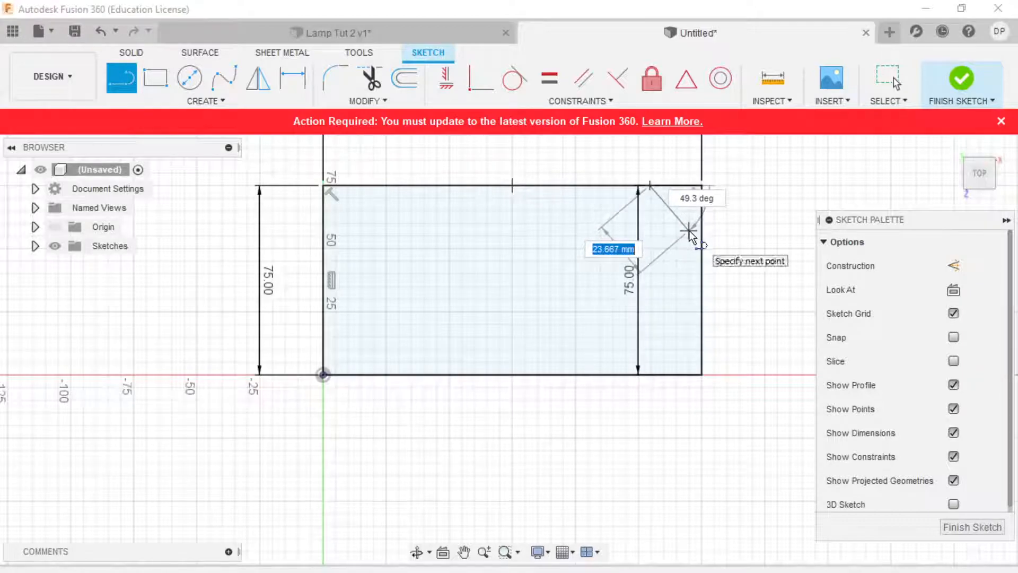
double_click(703, 292)
key("Escape")
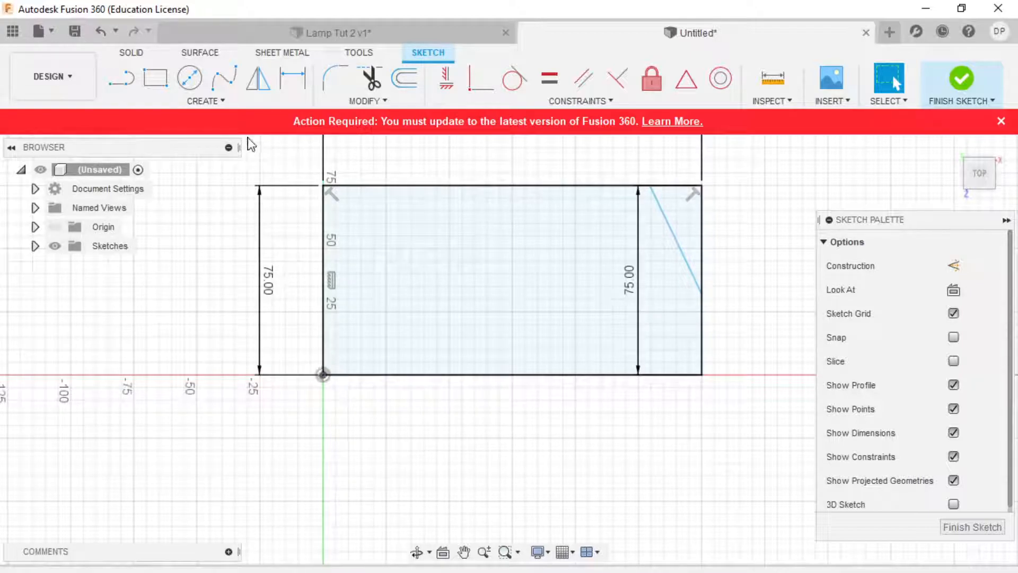
- Dimension the vertical distance between the diagonal's lower endpoint and the rectangle's lower-right corner
left_click(292, 77)
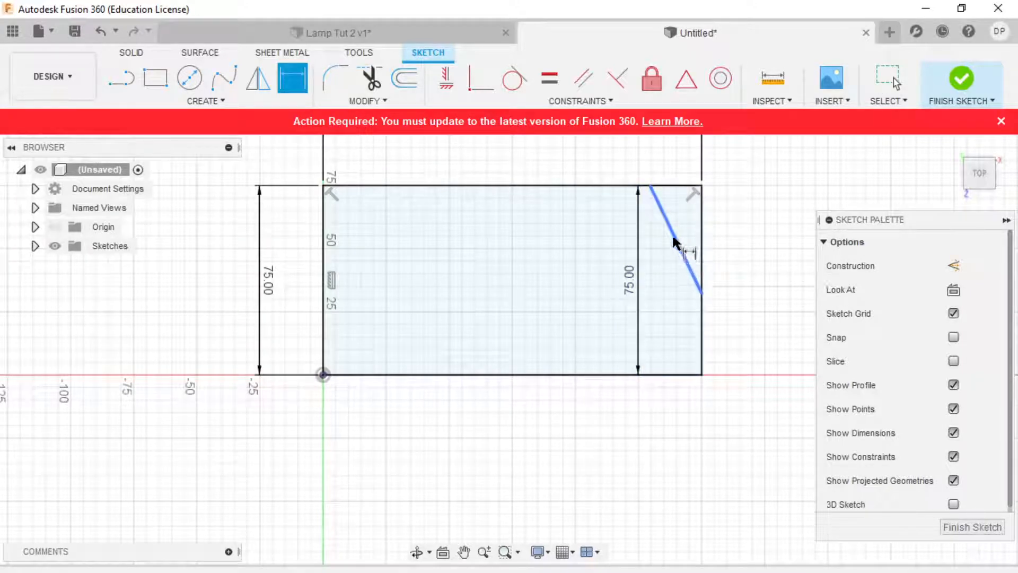
left_click(701, 293)
left_click(702, 374)
left_click(736, 346)
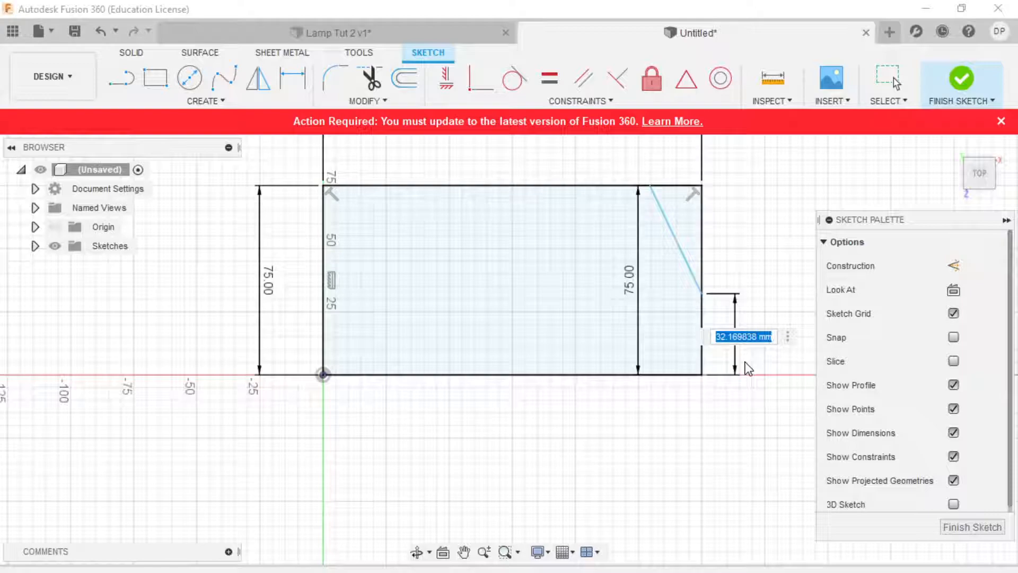
- Check the clipped corners of the base in the Lamp Tut 2 model and return to the new sketch
left_click(419, 36)
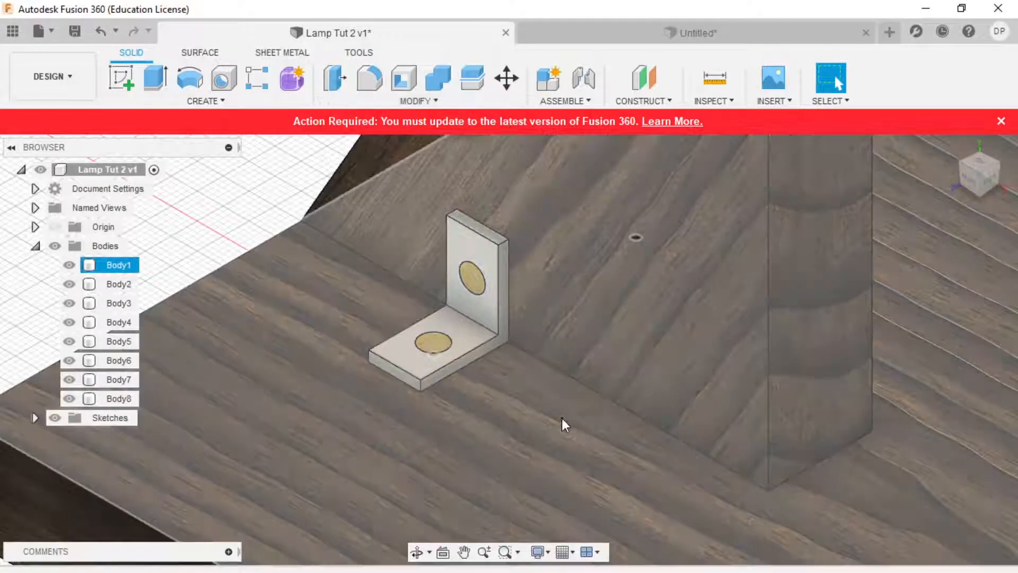
scroll(452, 329, "down", 5)
scroll(687, 517, "up", 2)
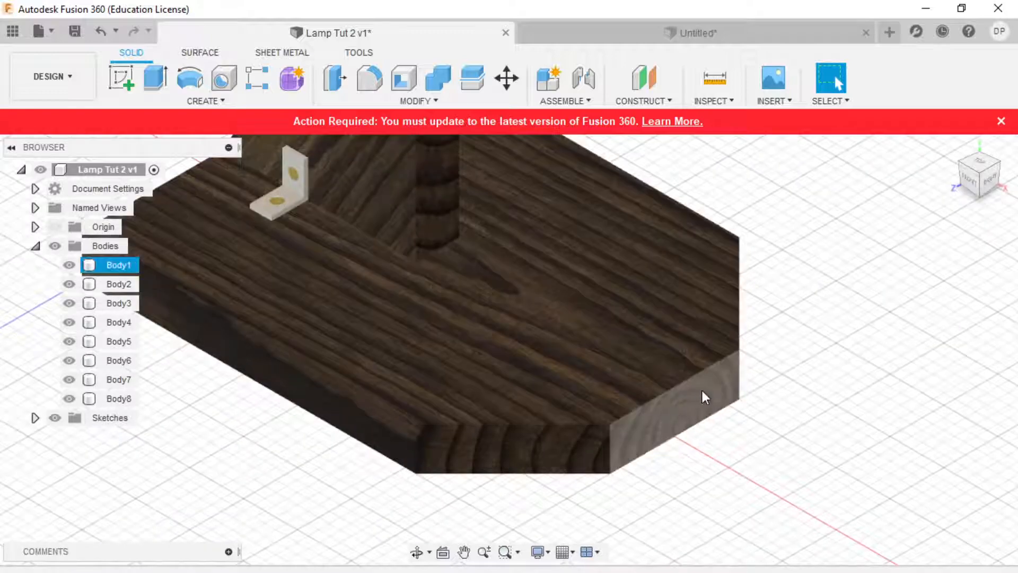
left_click(634, 33)
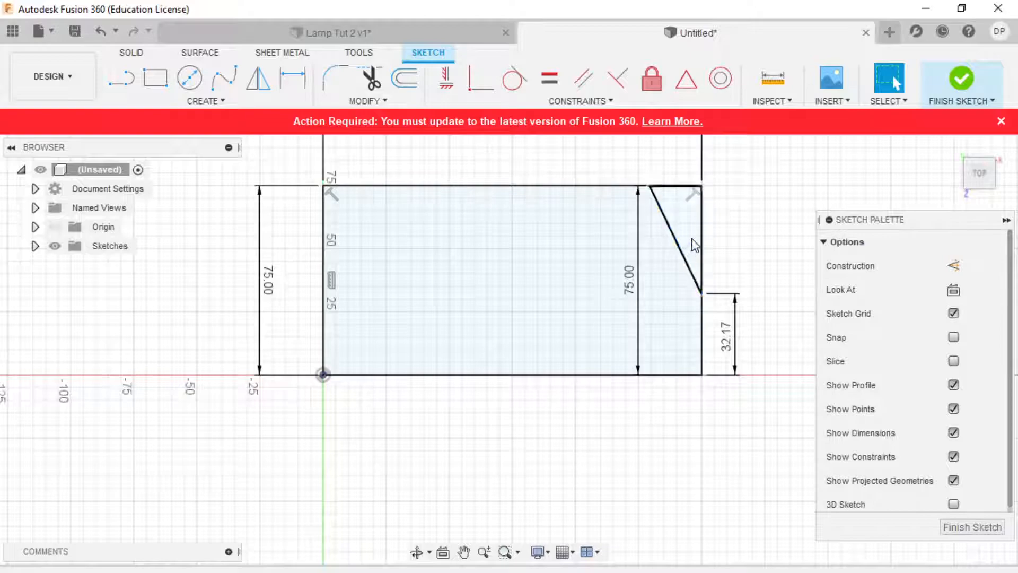
- Dimension the angle between the diagonal and the rectangle's right edge as 45°, and set the vertical distance below the diagonal to 25 mm
left_click(300, 78)
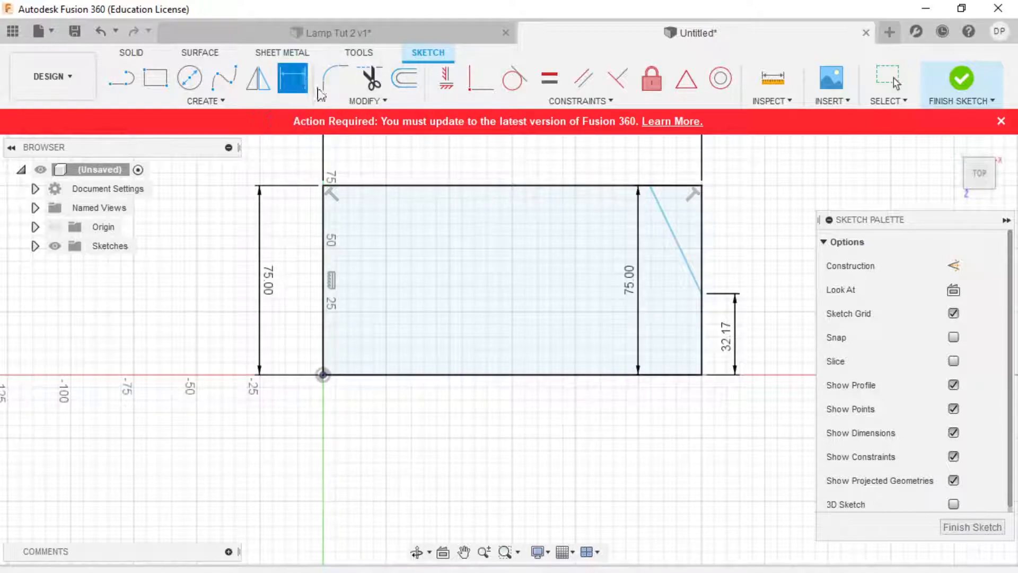
left_click(674, 234)
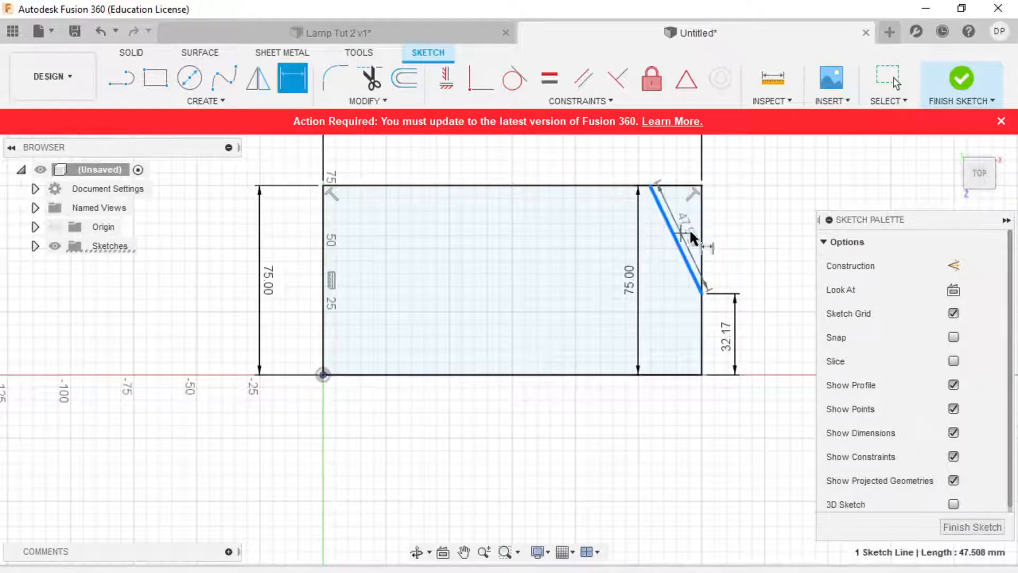
left_click(700, 228)
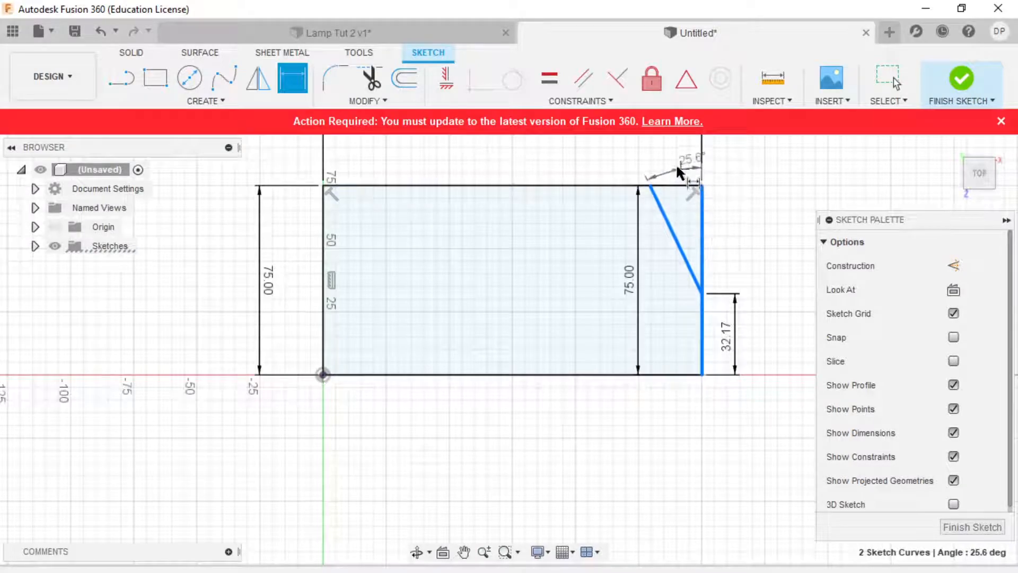
left_click(676, 164)
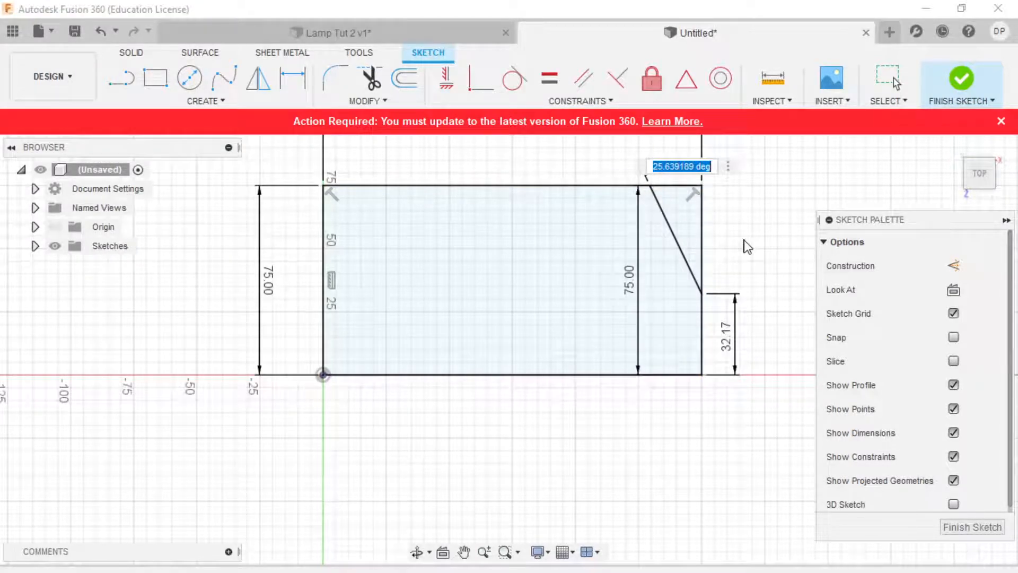
type("45")
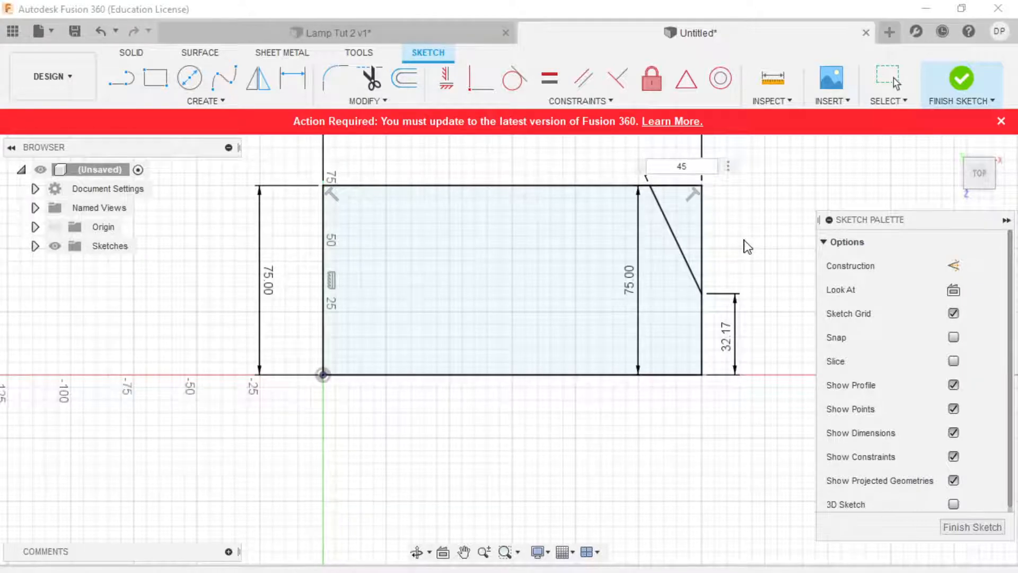
key("Return")
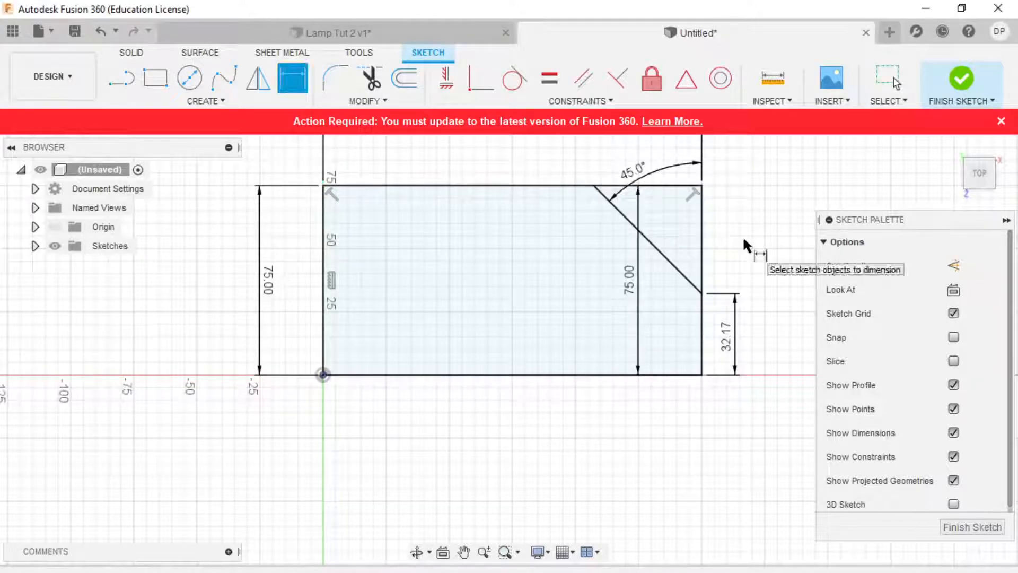
left_click(726, 342)
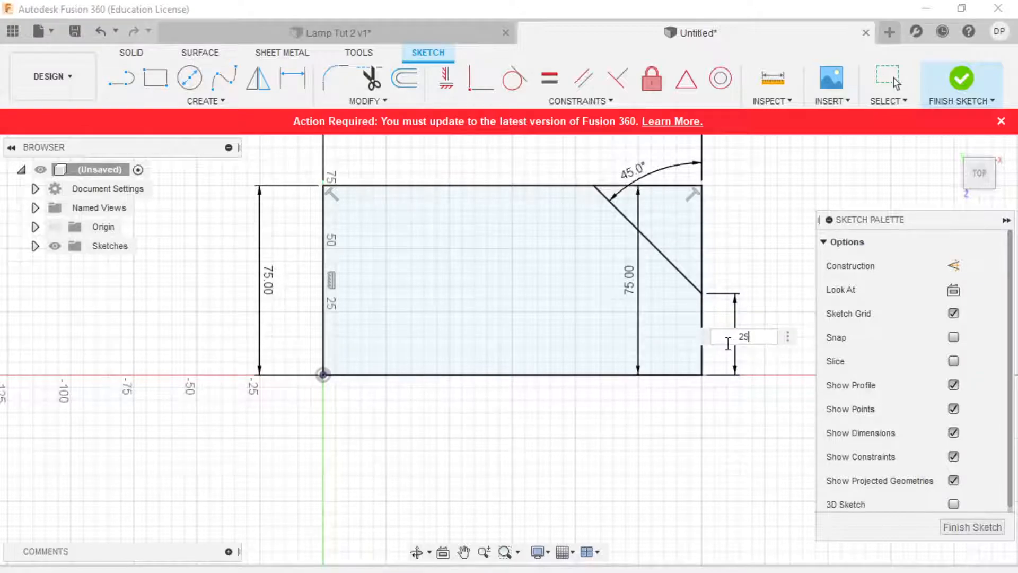
key("Return")
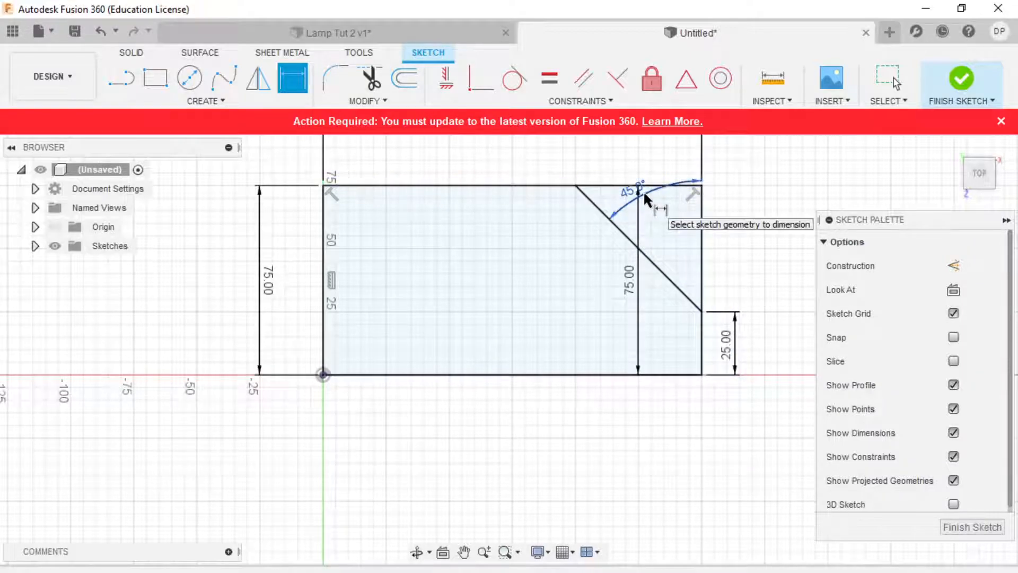
- Reposition the 45° angle dimension clear of the profile, above the rectangle's top edge
key("Escape")
left_click_drag(635, 181, 614, 158)
scroll(555, 244, "down", 3)
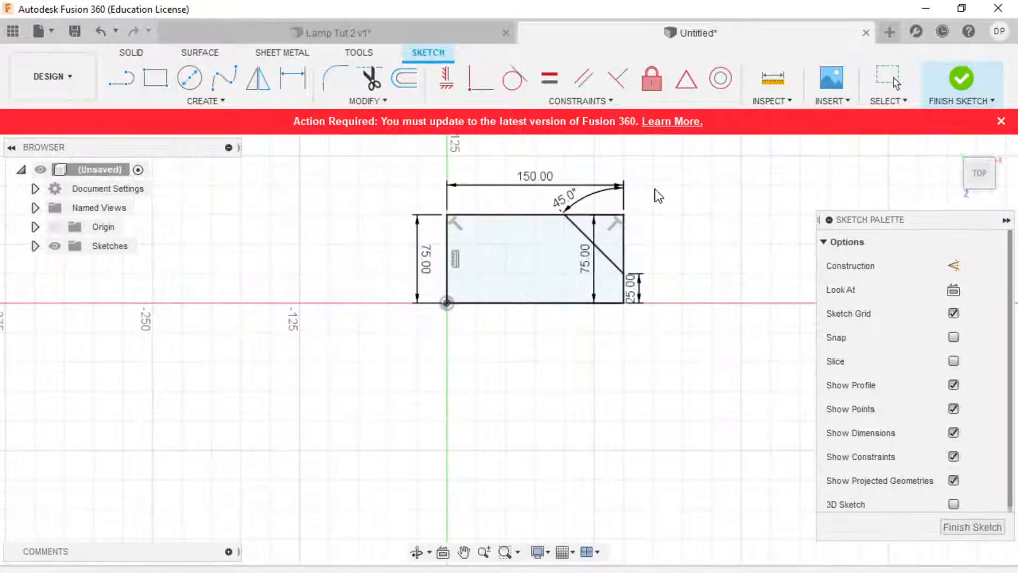
scroll(654, 193, "up", 2)
left_click_drag(539, 299, 516, 199)
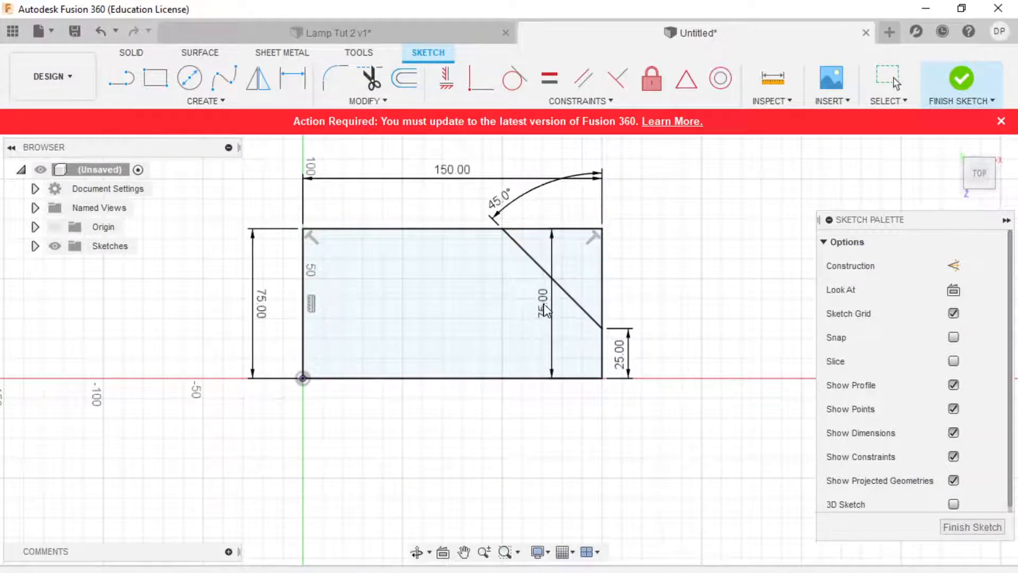
left_click_drag(541, 305, 523, 216)
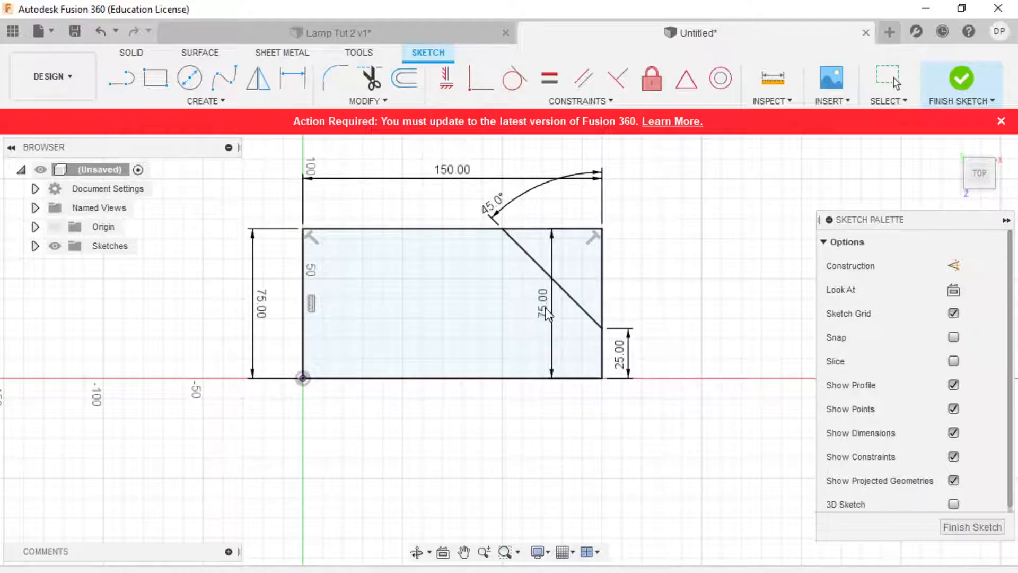
left_click_drag(548, 323, 500, 203)
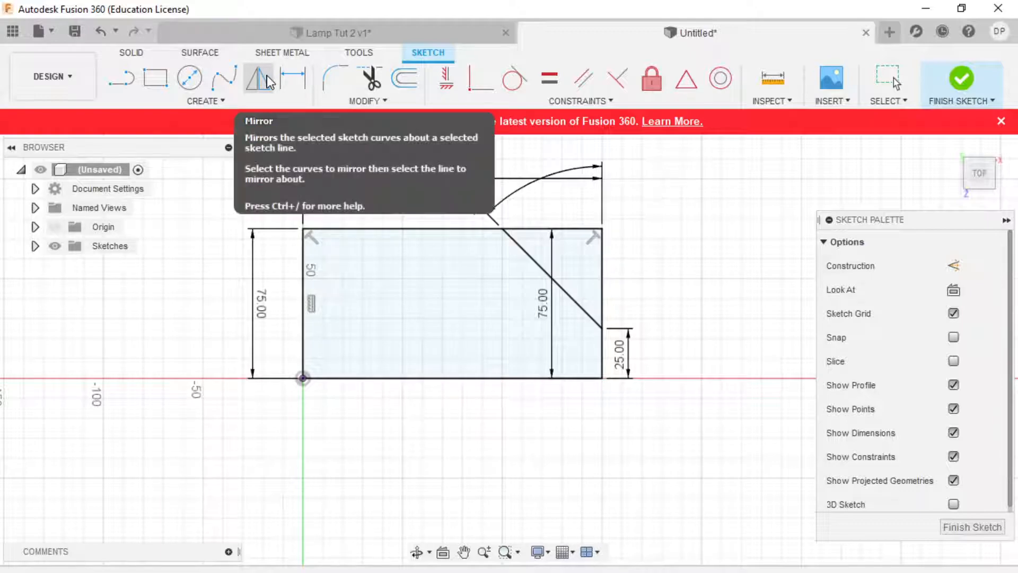
left_click(292, 79)
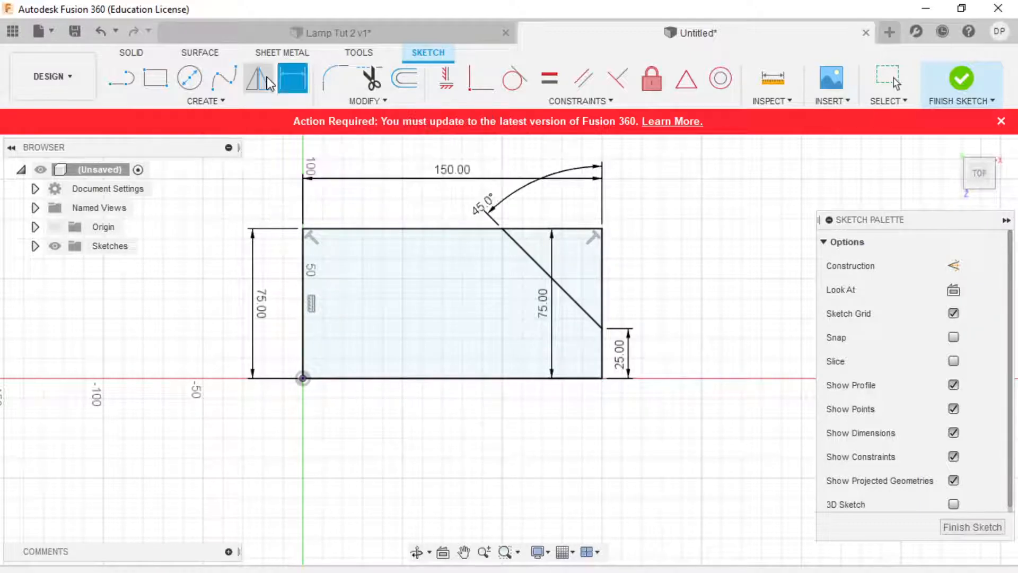
left_click(303, 324)
left_click(383, 229)
left_click(517, 243)
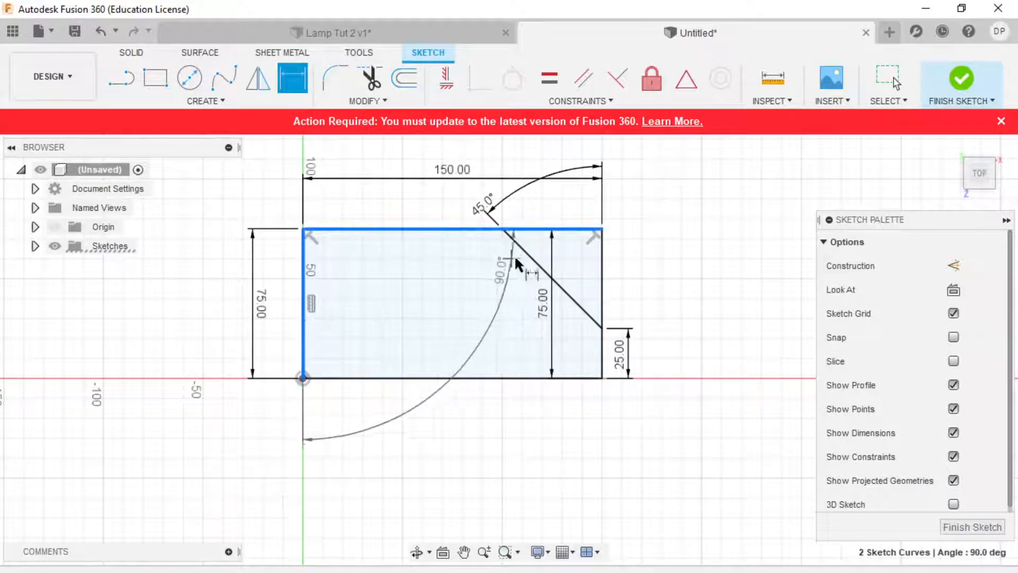
left_click(602, 354)
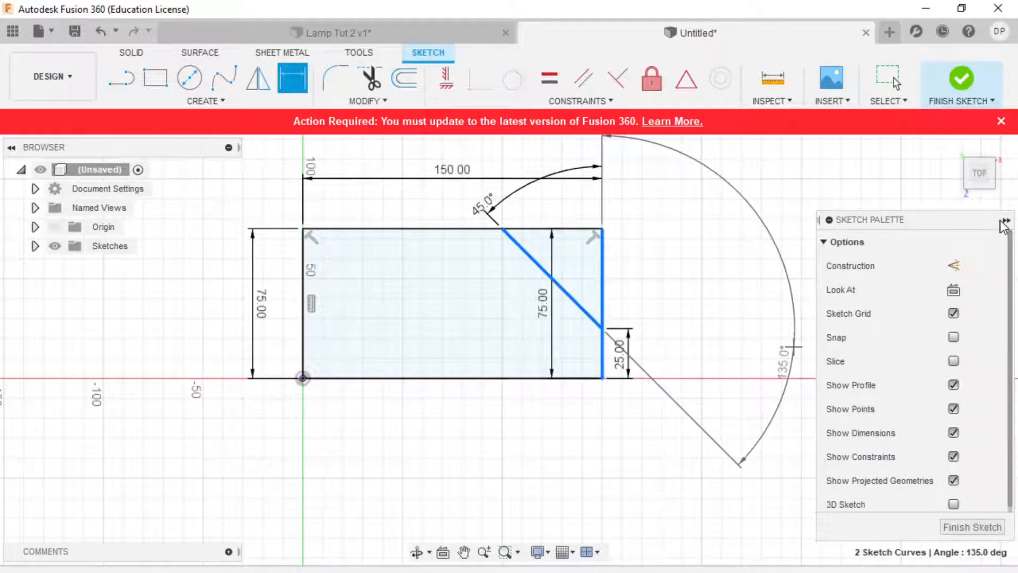
key("Escape")
key("Escape")
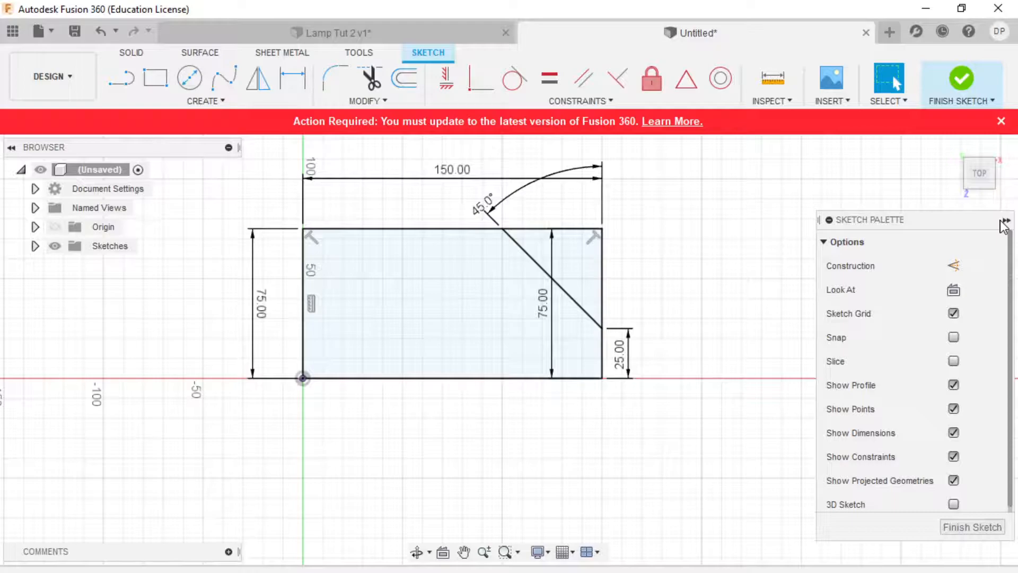
- Mirror the rectangle's left, top and right edges and the diagonal about its bottom edge
left_click(258, 78)
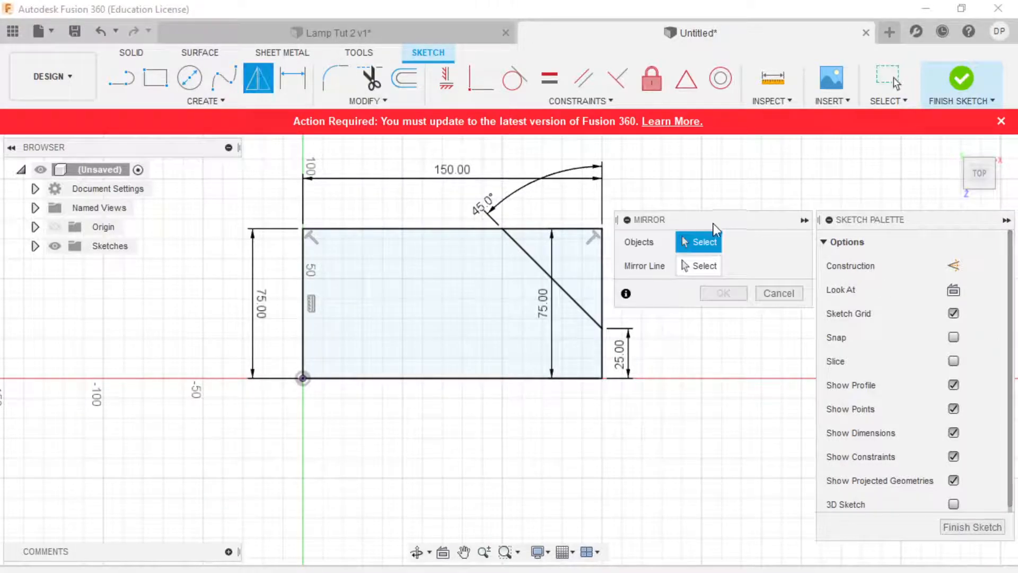
left_click(303, 320)
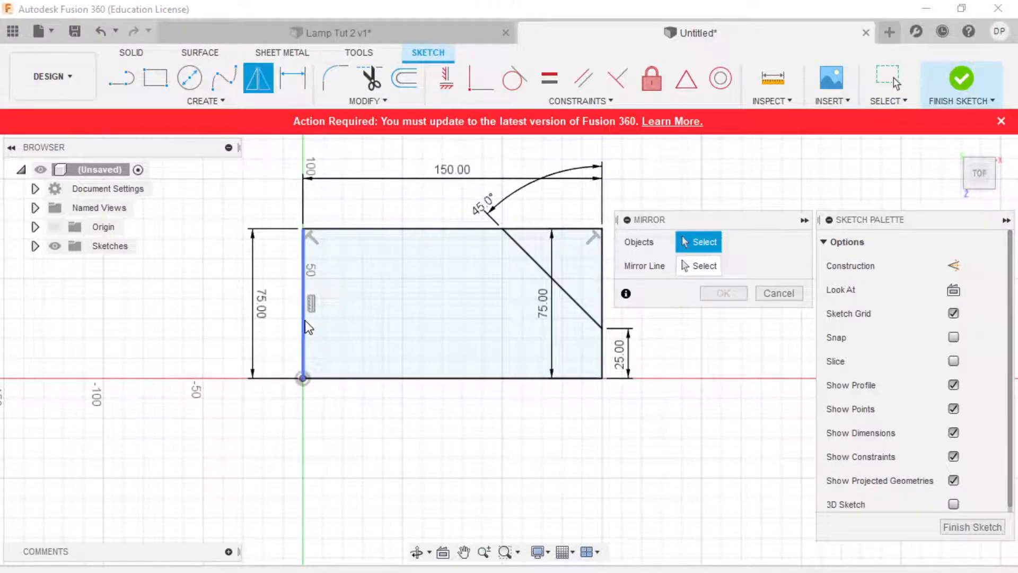
left_click(448, 230)
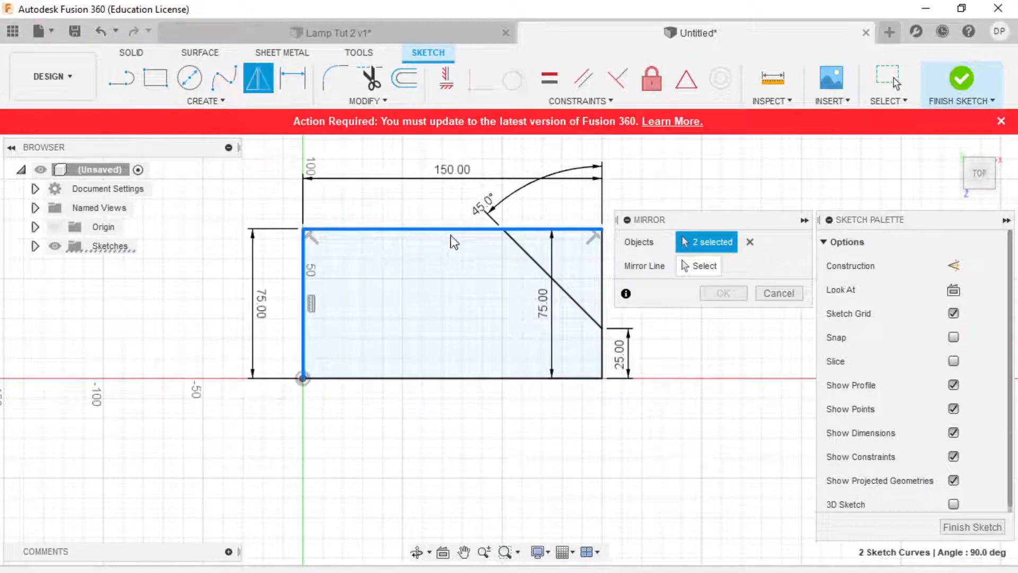
left_click(530, 263)
left_click(602, 354)
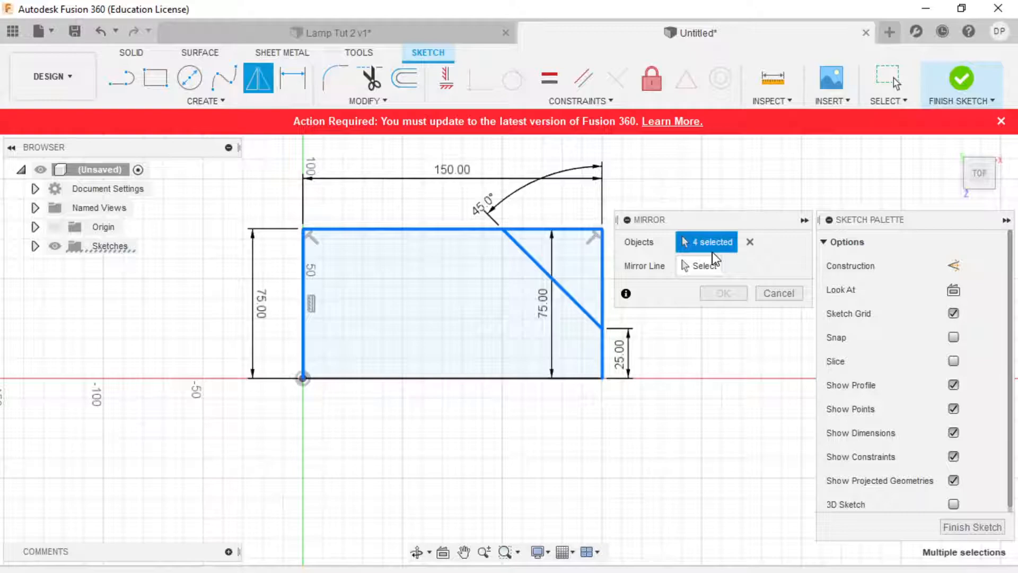
left_click(698, 263)
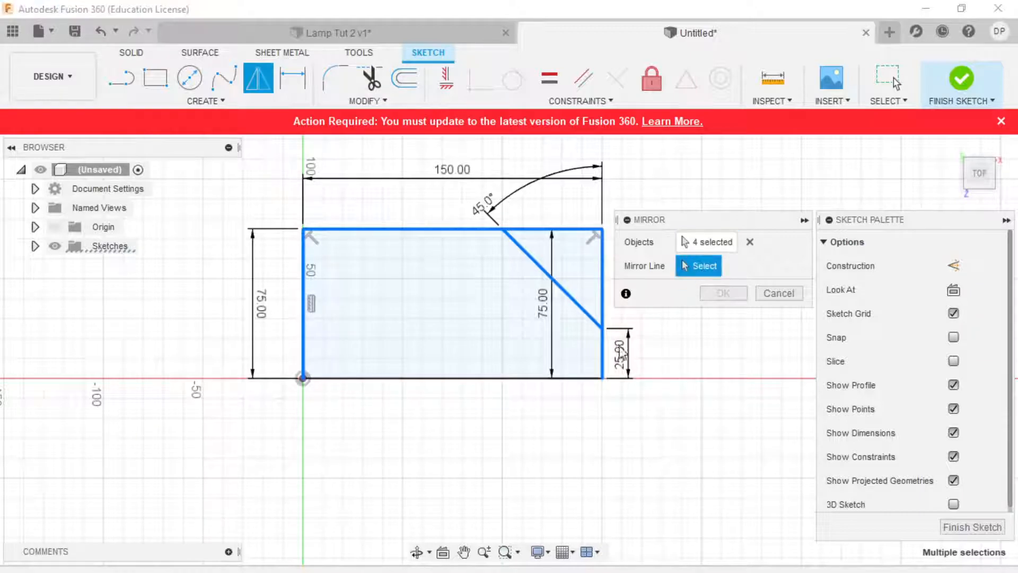
left_click(496, 378)
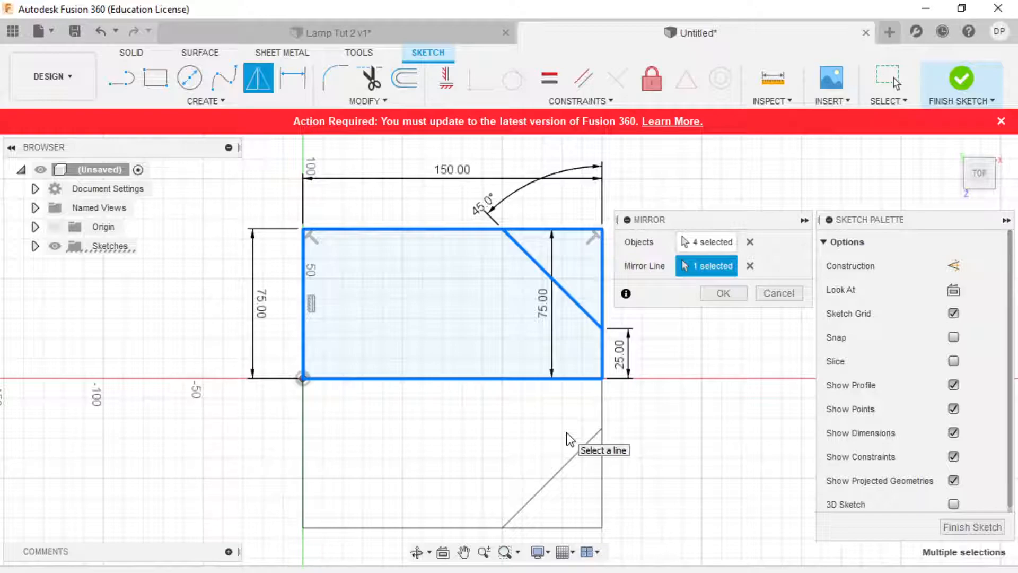
left_click(726, 292)
scroll(215, 478, "down", 3)
scroll(307, 504, "up", 4)
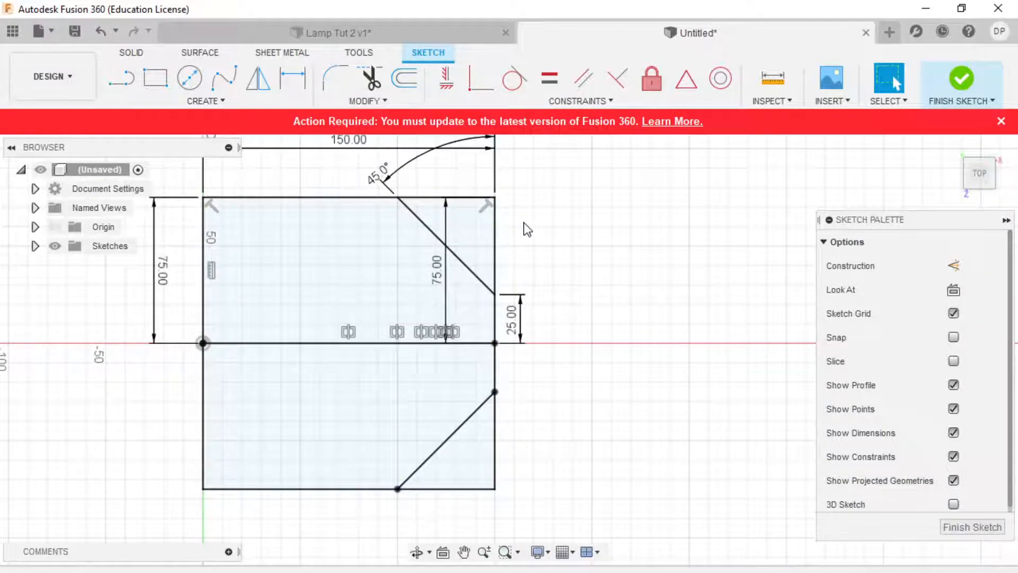
- Finish the sketch and switch to the isometric home view
left_click(955, 81)
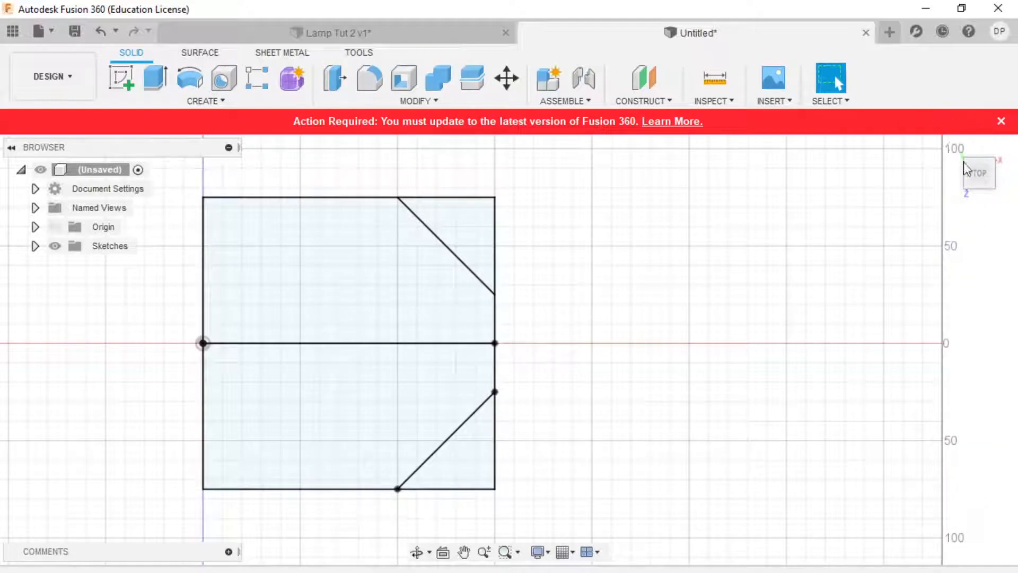
left_click(960, 146)
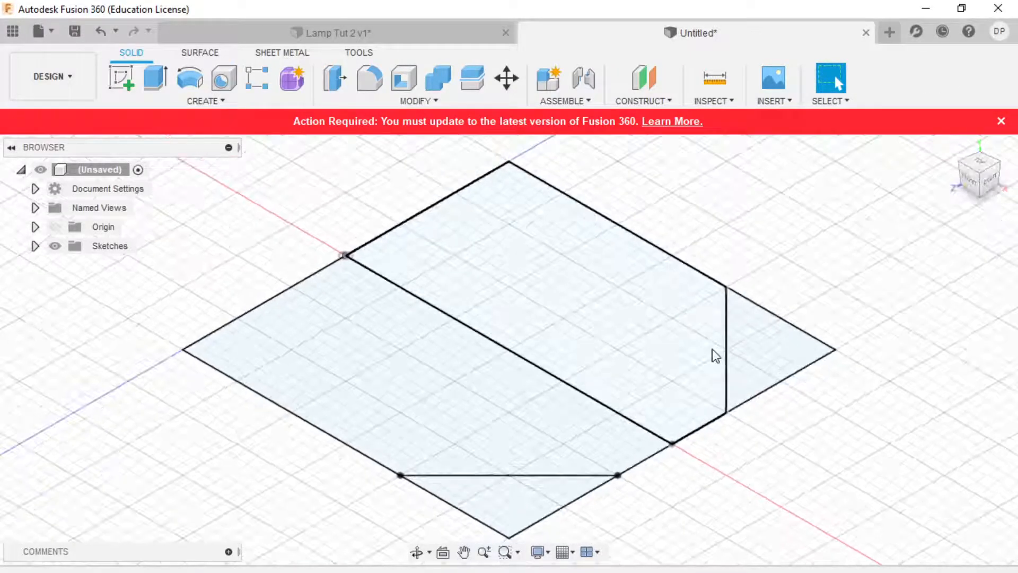
scroll(643, 332, "down", 3)
scroll(643, 332, "up", 3)
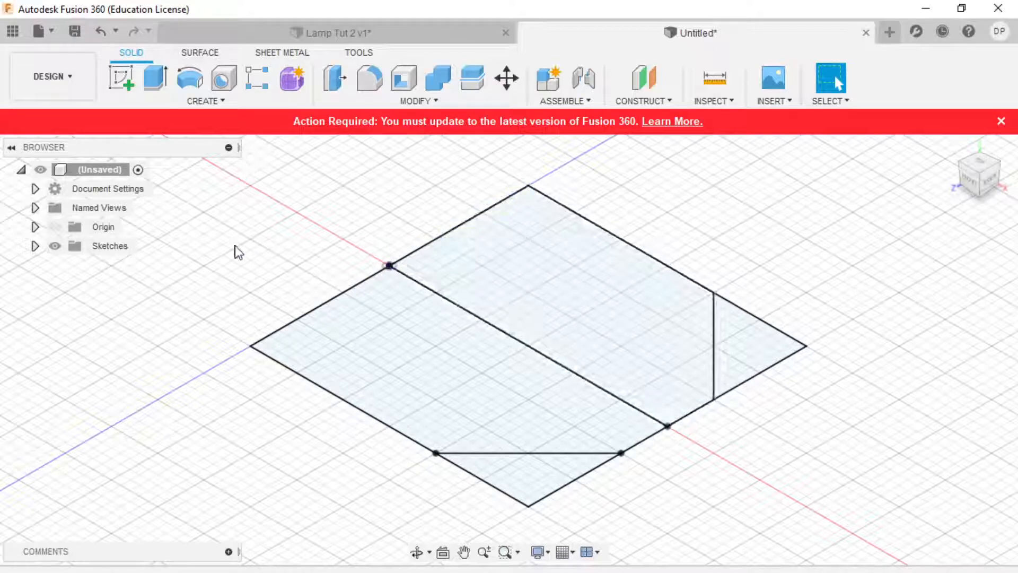
- Expand the Sketches folder and toggle the visibility of Sketch1 off and back on
left_click(35, 246)
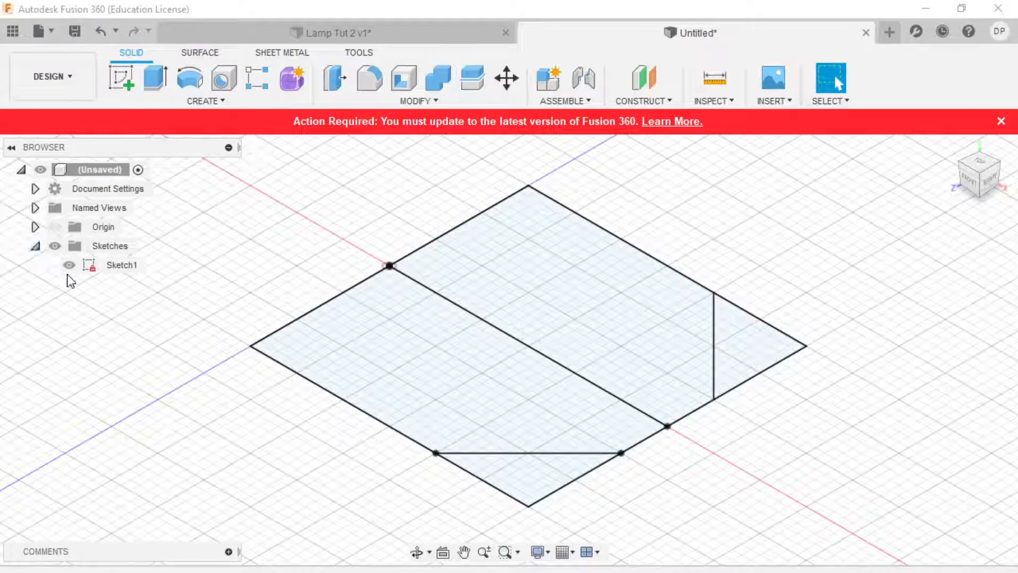
left_click(70, 267)
left_click(70, 266)
left_click(69, 265)
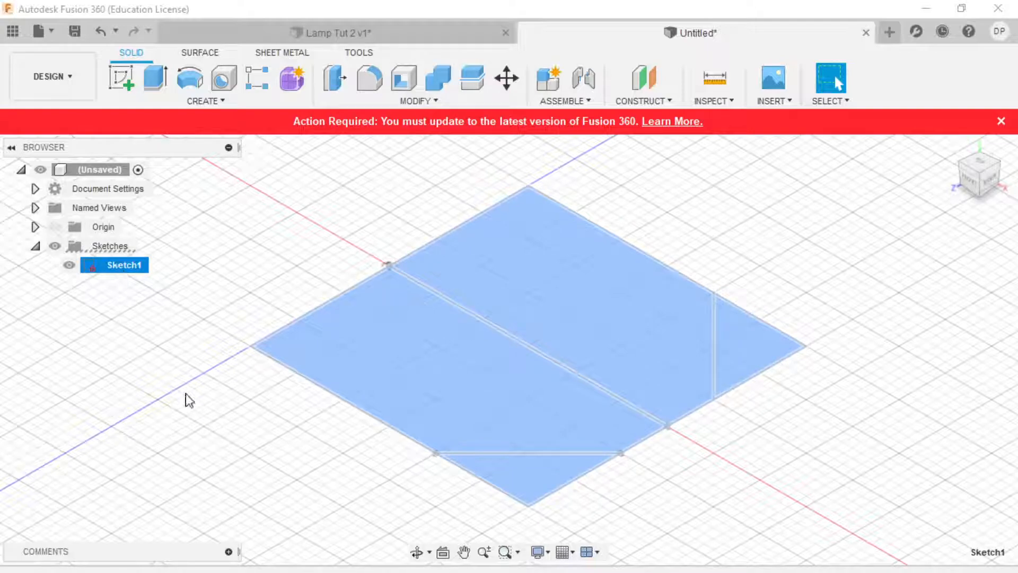
- Delete Sketch1 and undo the deletion
right_click(109, 265)
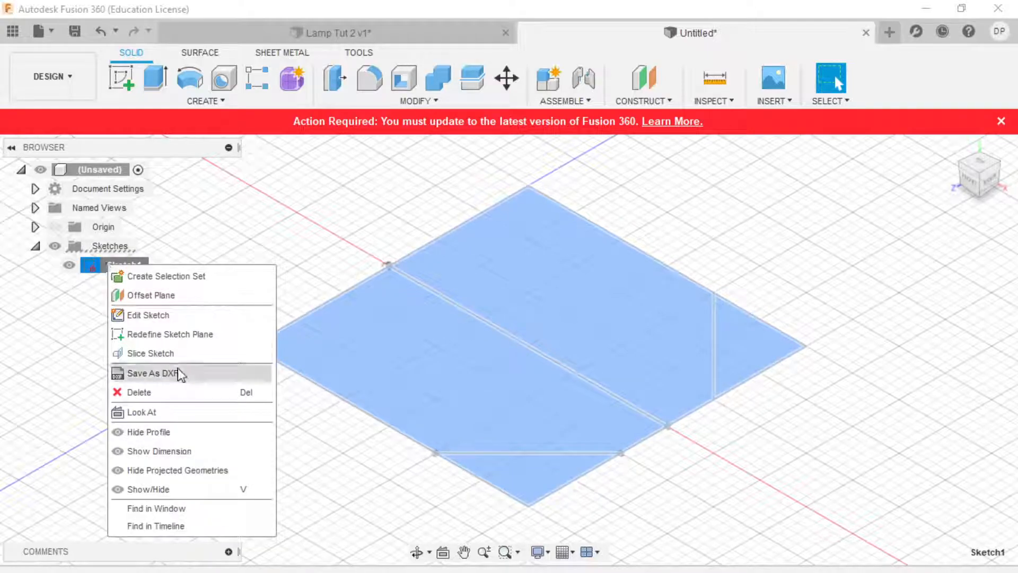
left_click(158, 318)
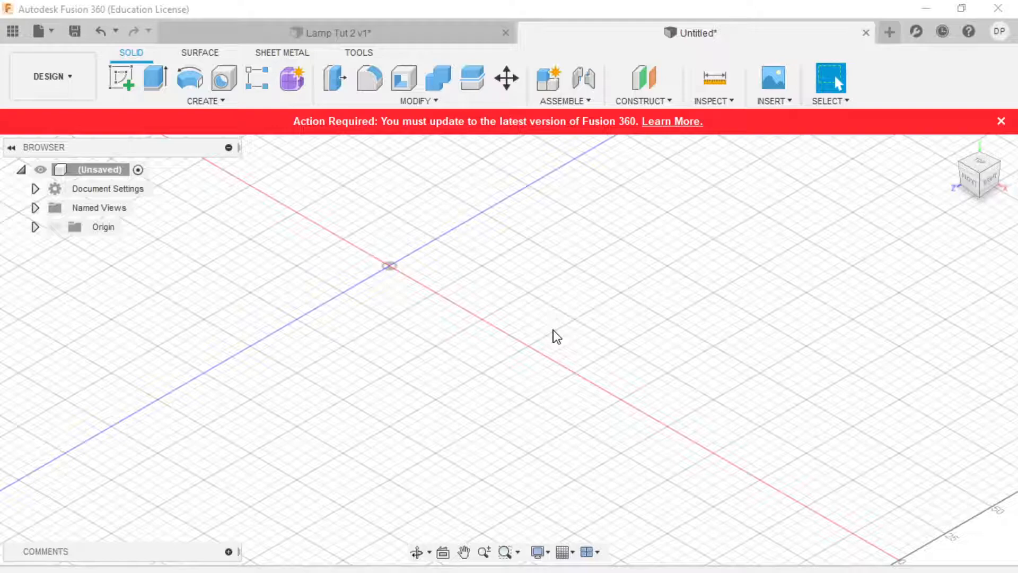
left_click(101, 32)
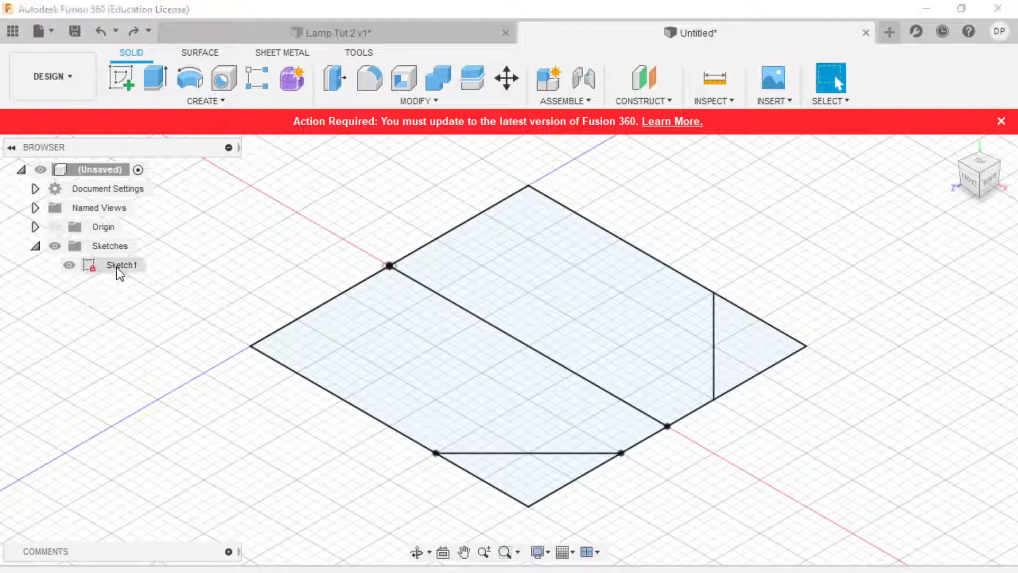
- Reopen Sketch1 for editing so the base outline's dimensions can be changed
right_click(119, 272)
left_click(171, 321)
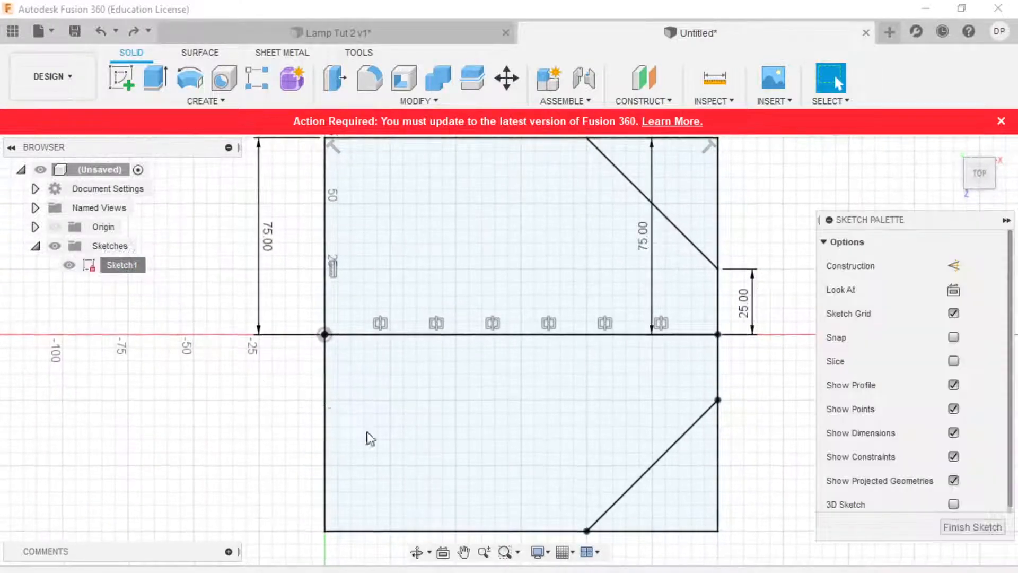
scroll(265, 360, "down", 3)
scroll(313, 293, "up", 2)
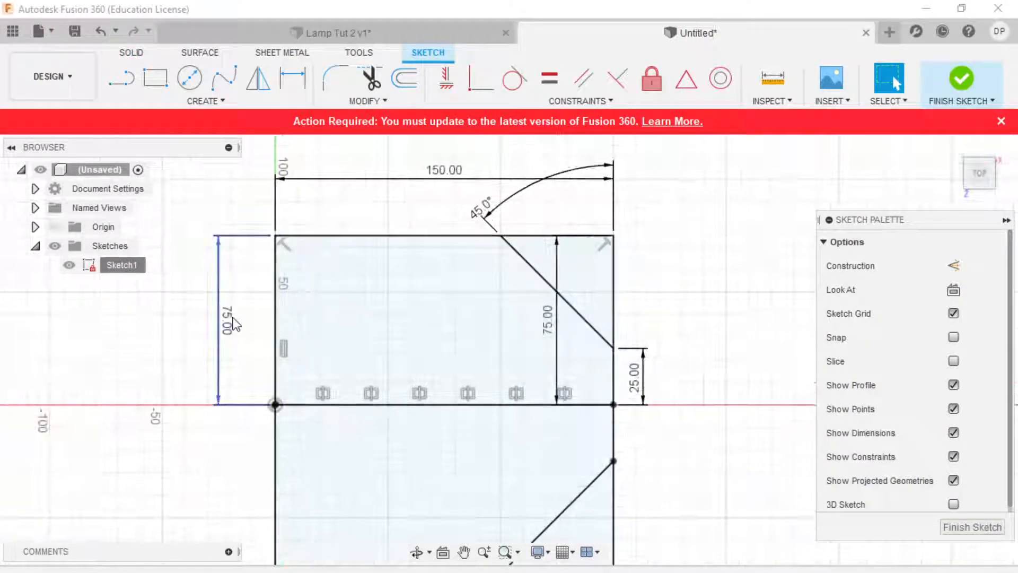
scroll(314, 355, "down", 2)
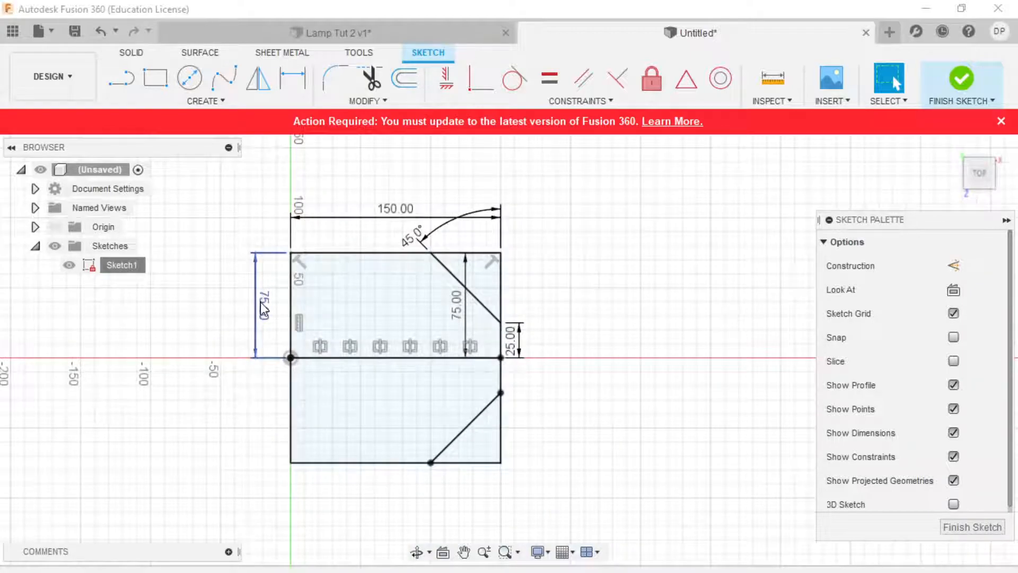
double_click(263, 307)
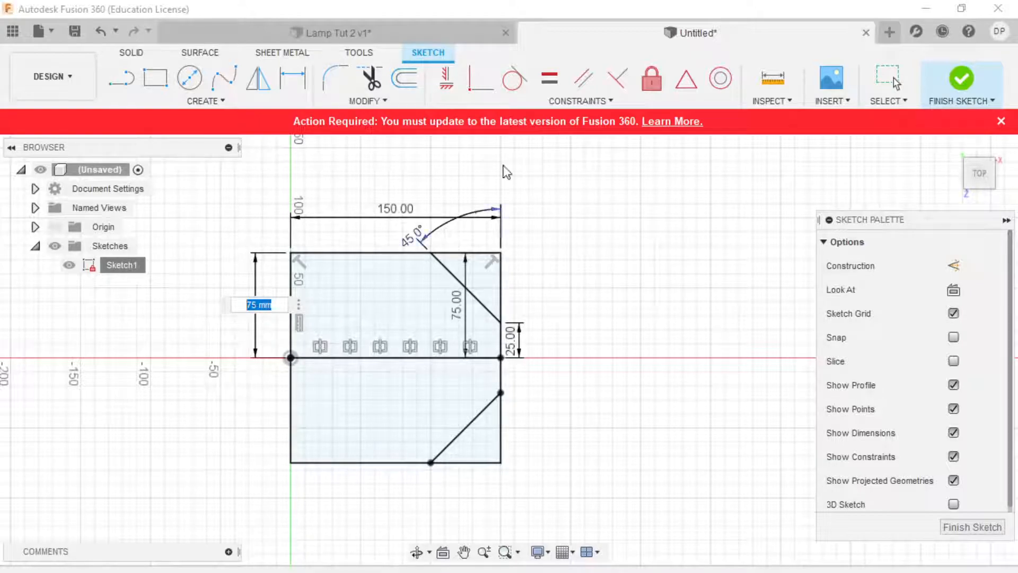
double_click(396, 212)
key("Escape")
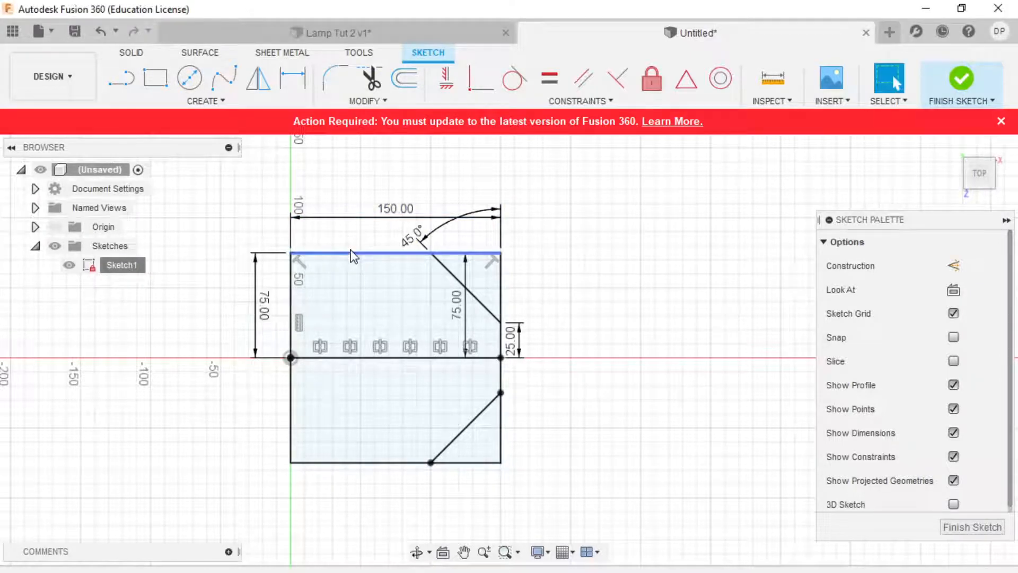
- Set the horizontal length of the base outline to 200 mm and finish the sketch
double_click(393, 210)
type("20")
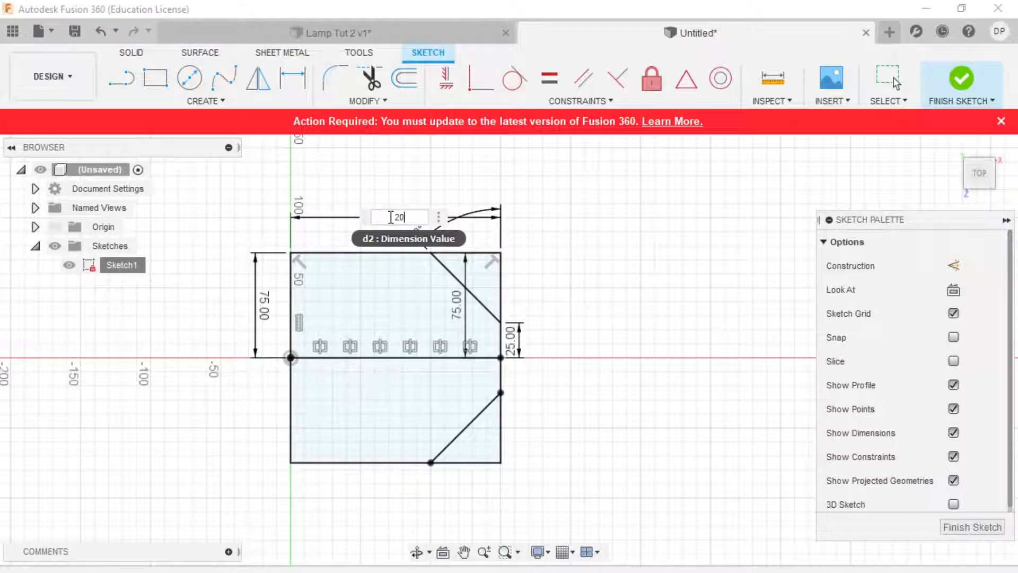
type("0")
key("Return")
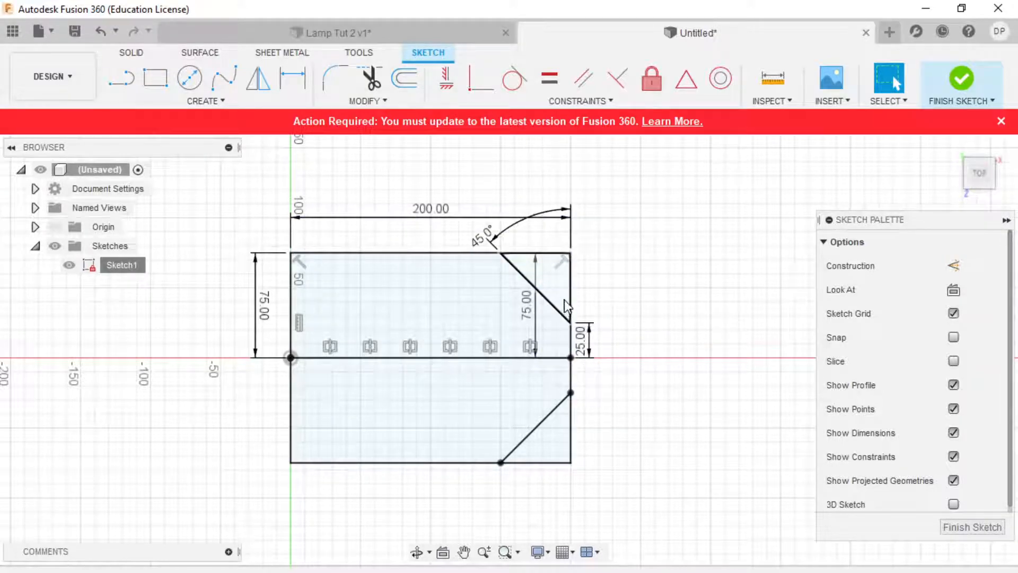
left_click(962, 80)
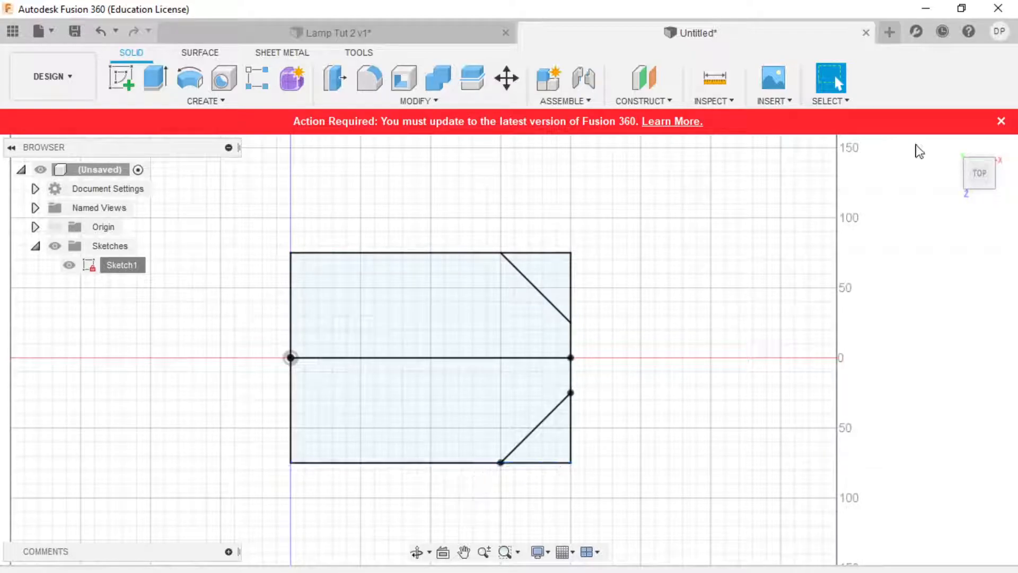
- Extrude the two large half profiles upward 20 mm as a new body, leaving out the two corner triangles
left_click(952, 146)
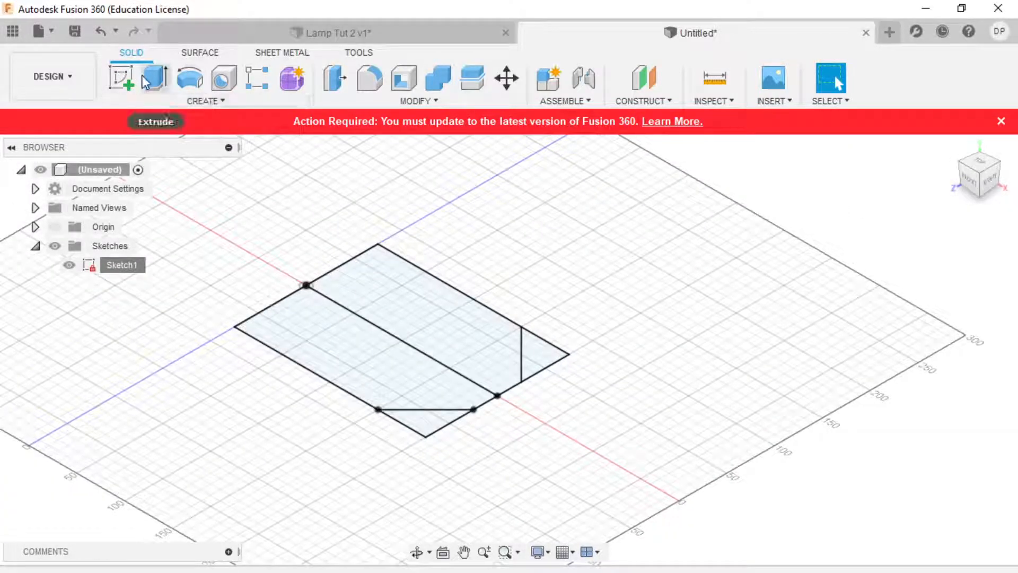
left_click(154, 81)
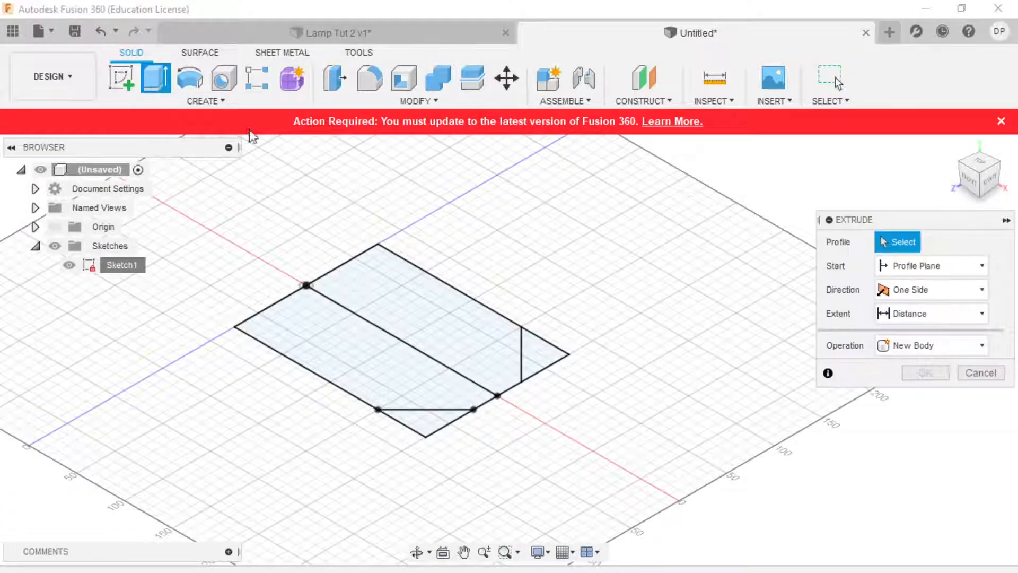
left_click(406, 308)
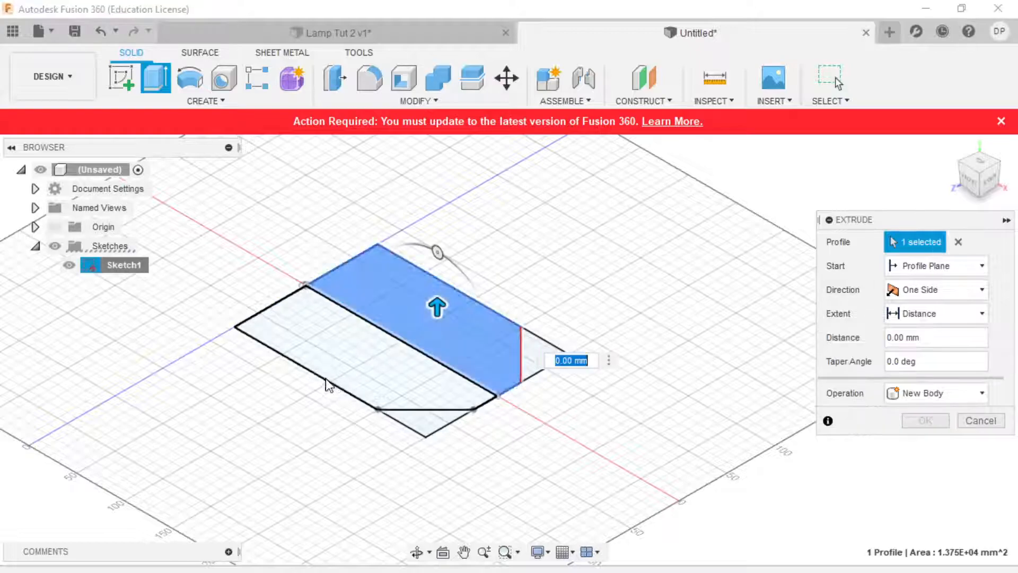
left_click(336, 349)
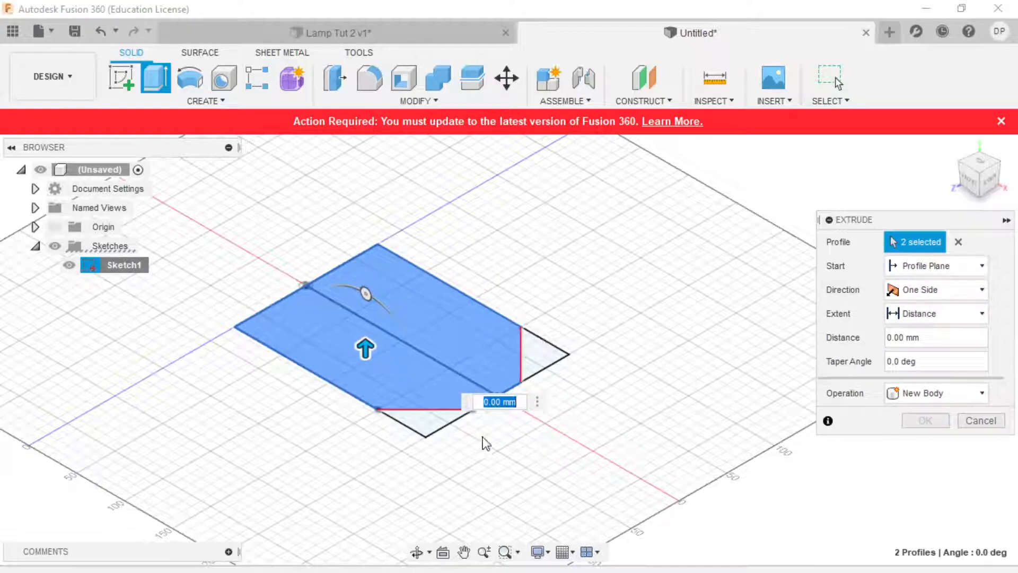
type("20")
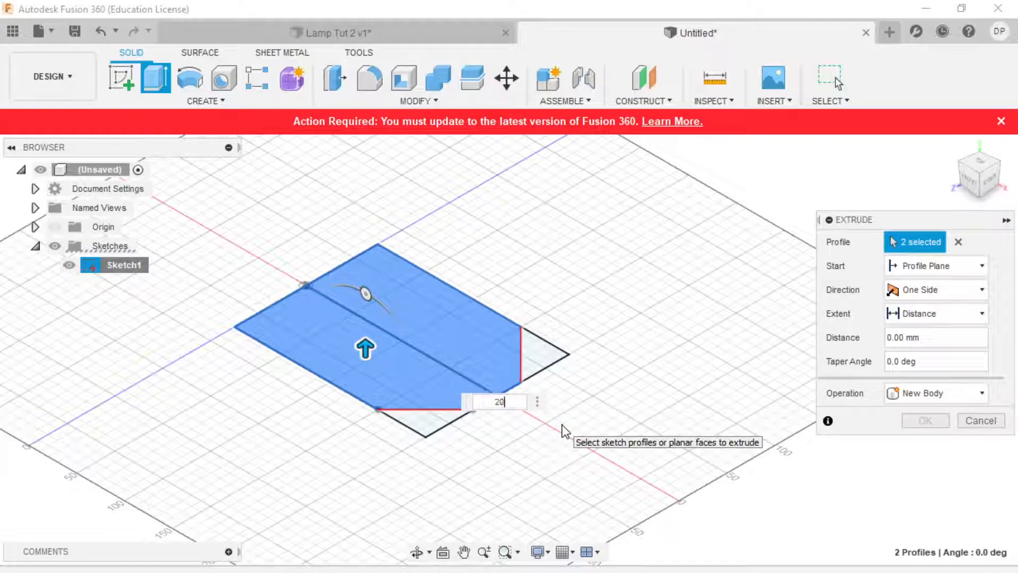
key("Return")
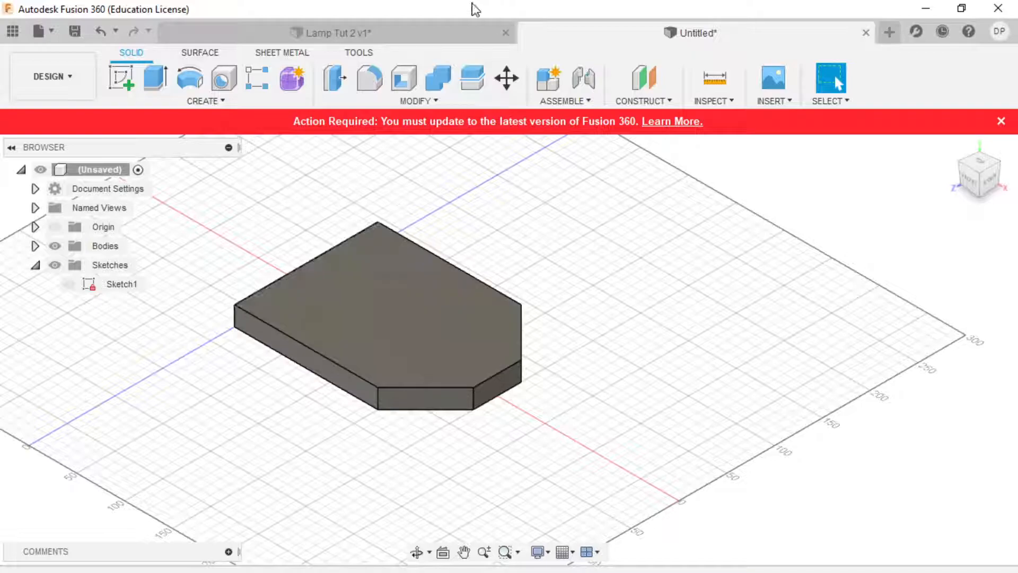
- Look at the reference lamp in the Lamp Tut 2 v1 design and return to the untitled design
left_click(440, 31)
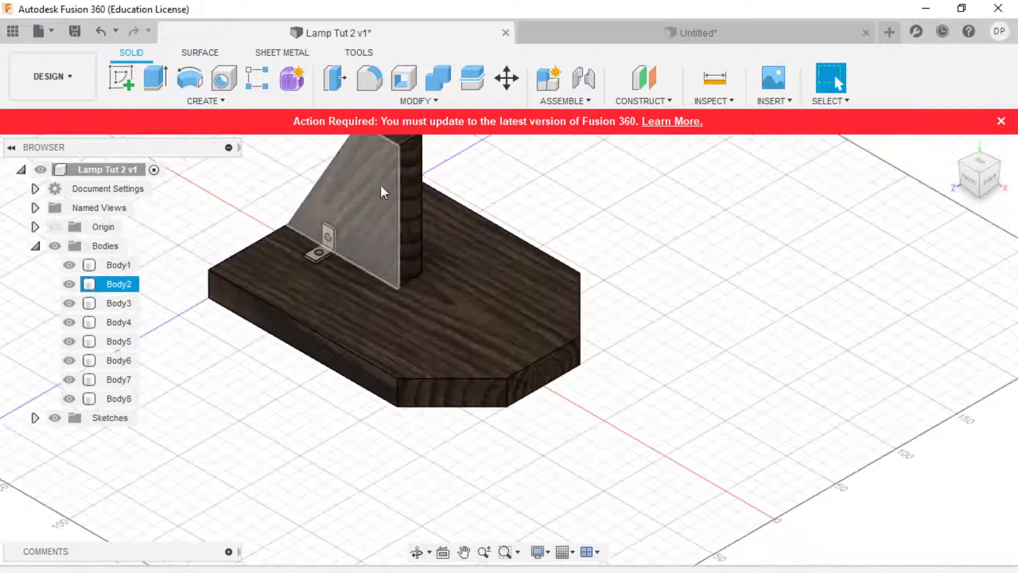
left_click(711, 40)
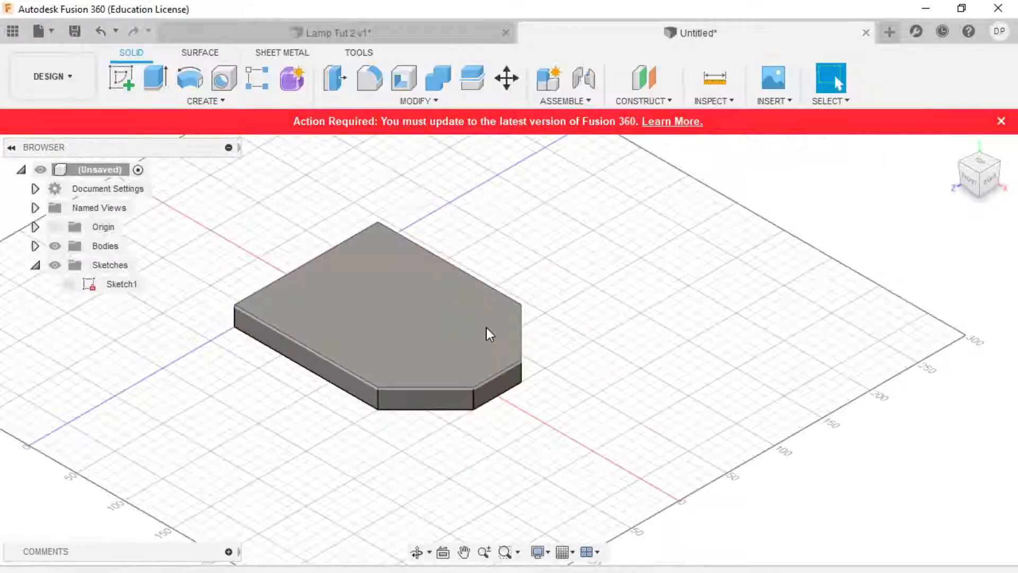
- On the front vertical origin plane, sketch a closed four-sided support profile about 67 mm high, sloping up from the base's upper back corner
left_click(121, 78)
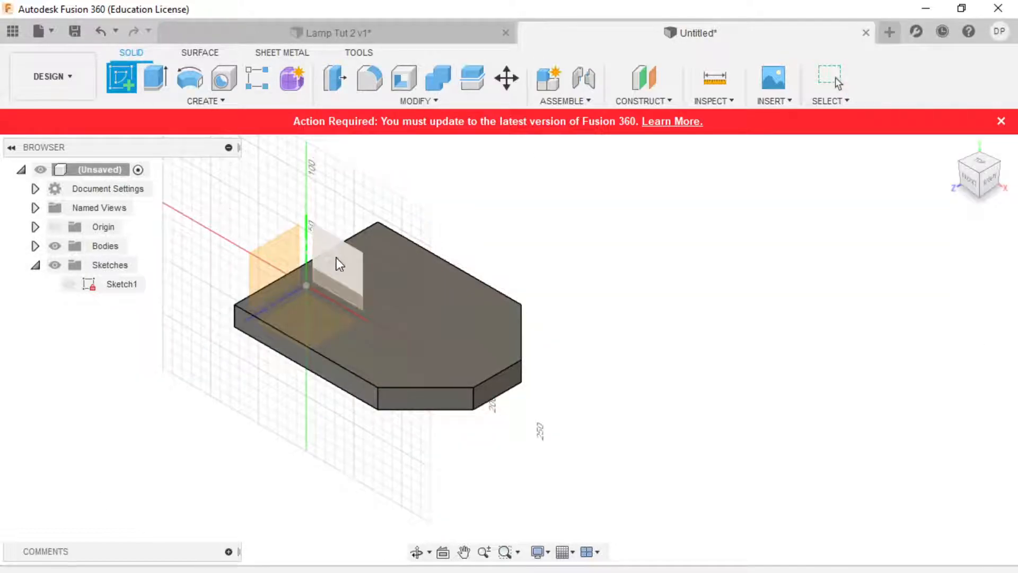
left_click(336, 258)
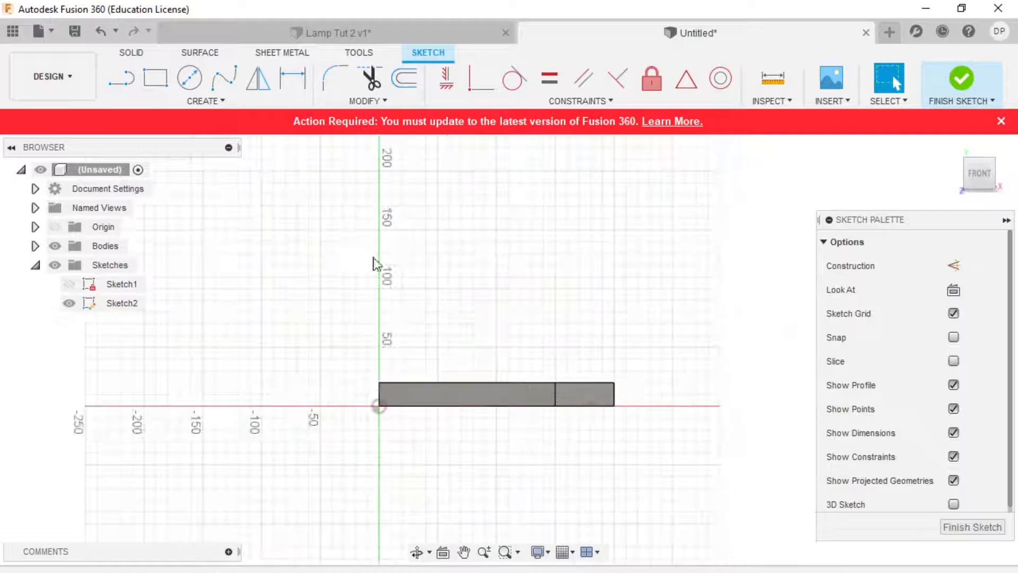
key("l")
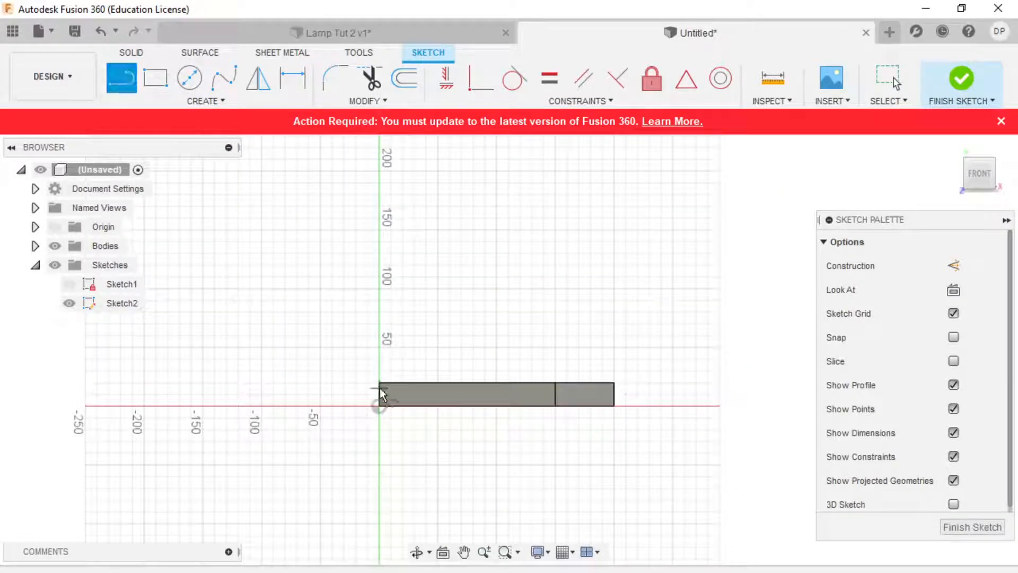
scroll(378, 386, "up", 5)
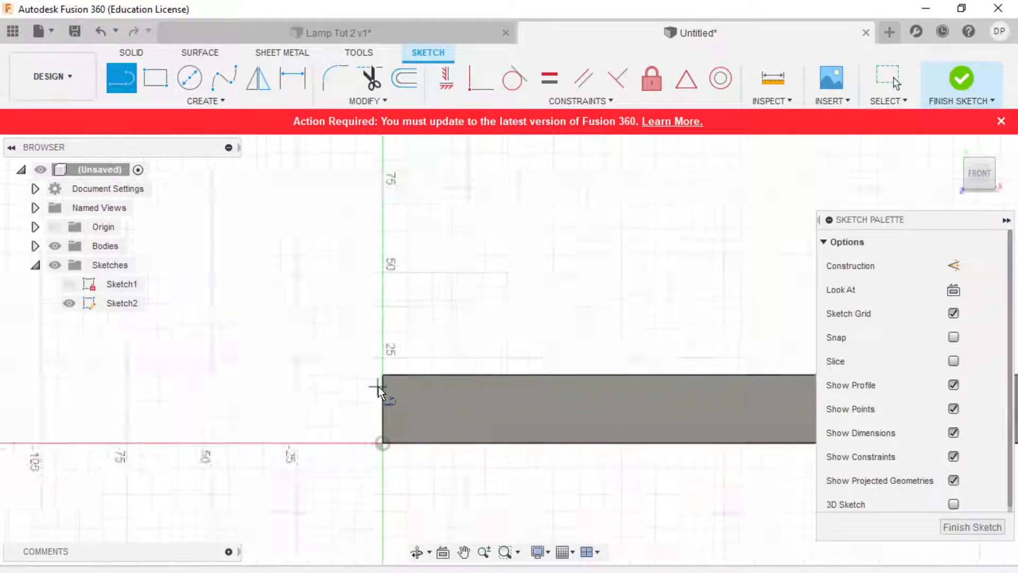
left_click(563, 552)
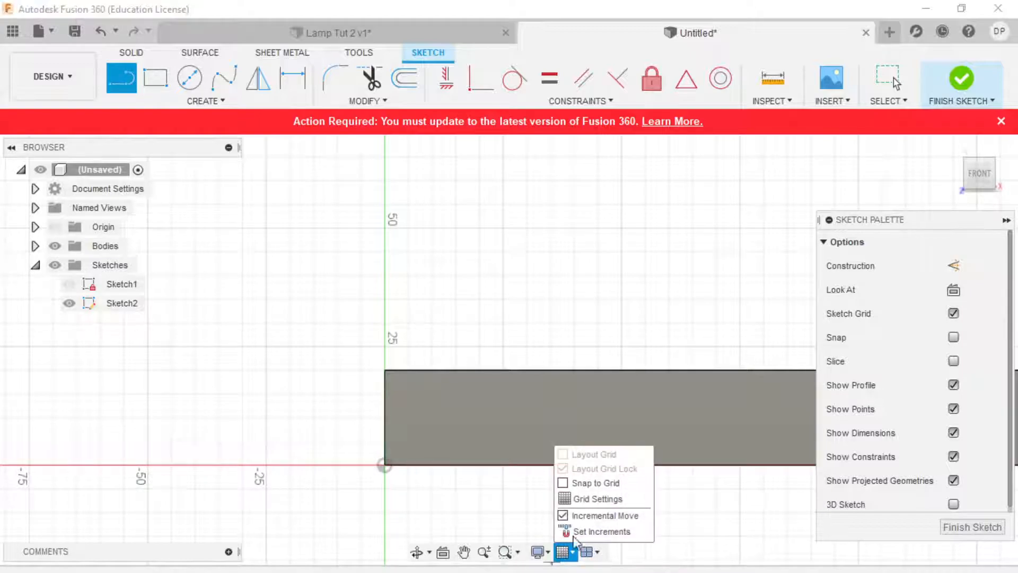
left_click(563, 483)
scroll(518, 509, "down", 3)
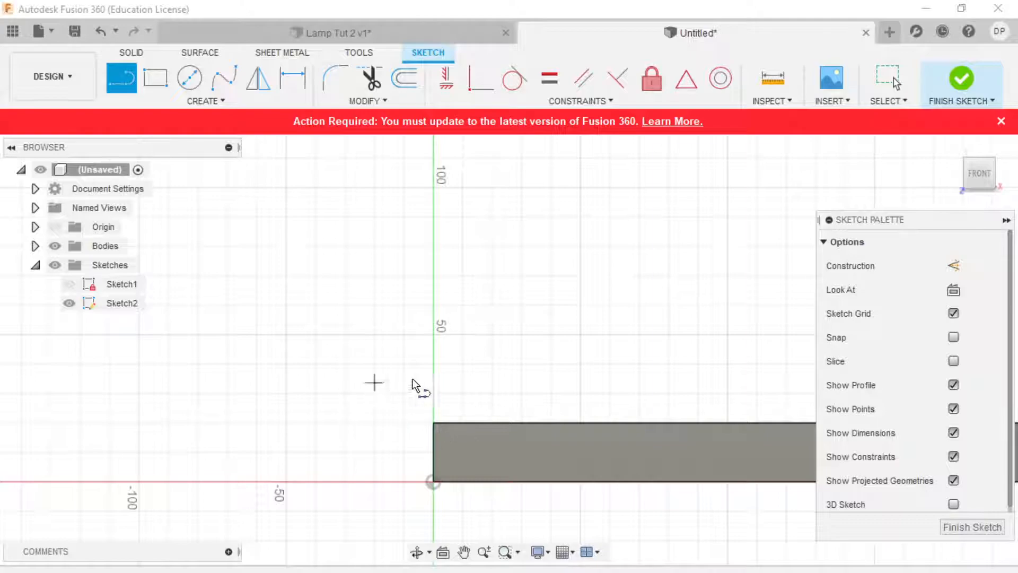
left_click(433, 423)
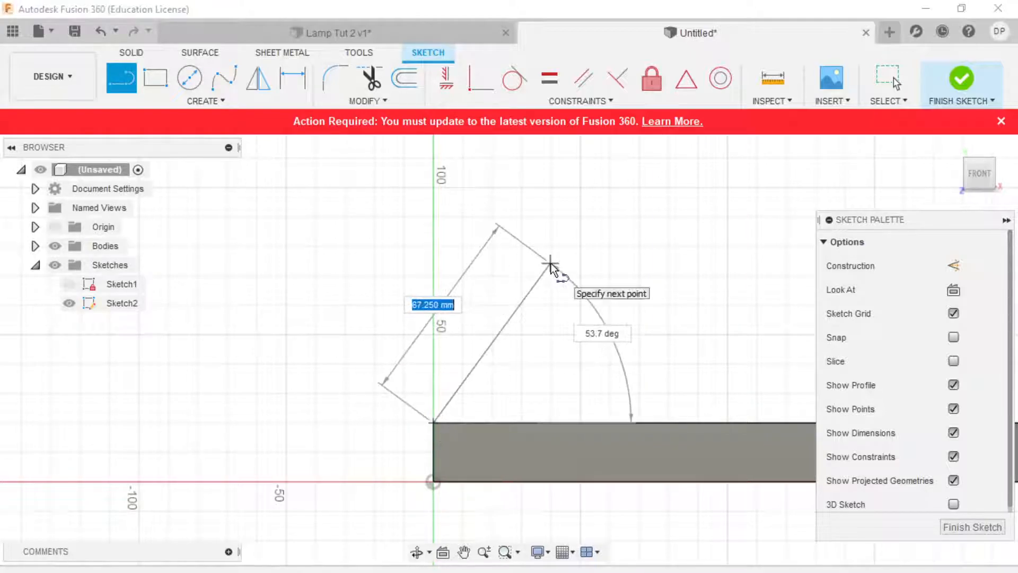
left_click(568, 225)
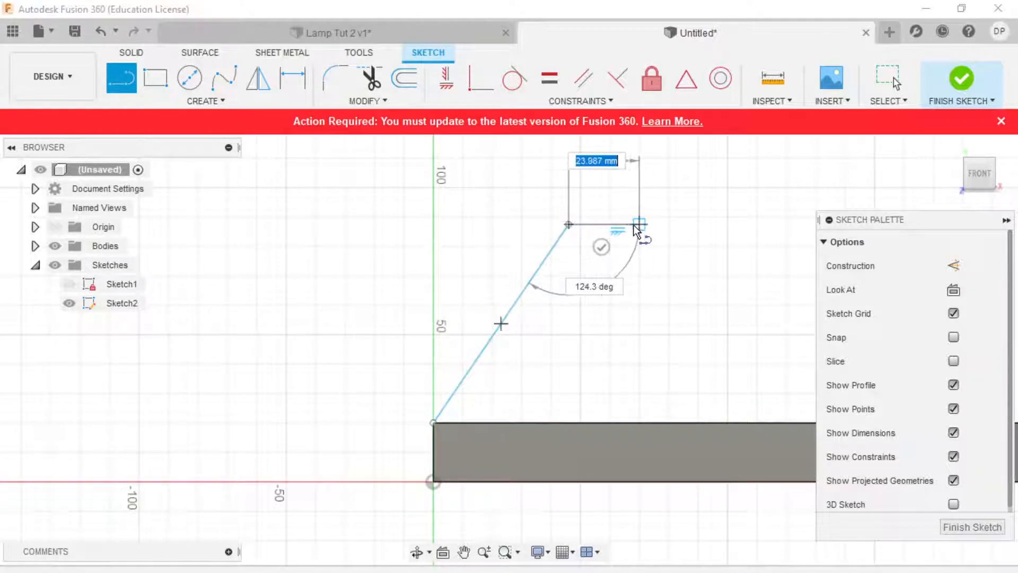
left_click(650, 225)
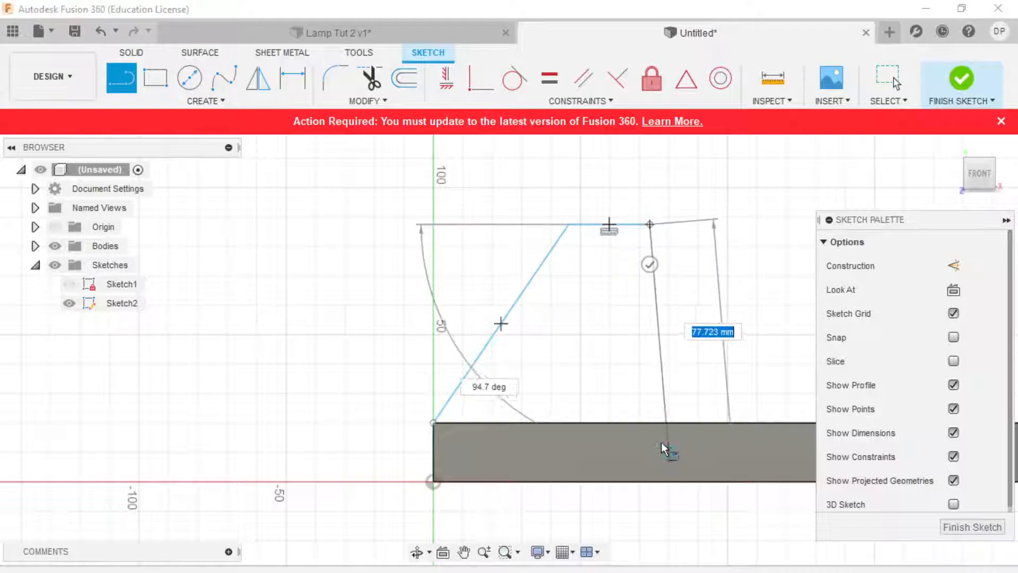
left_click(649, 422)
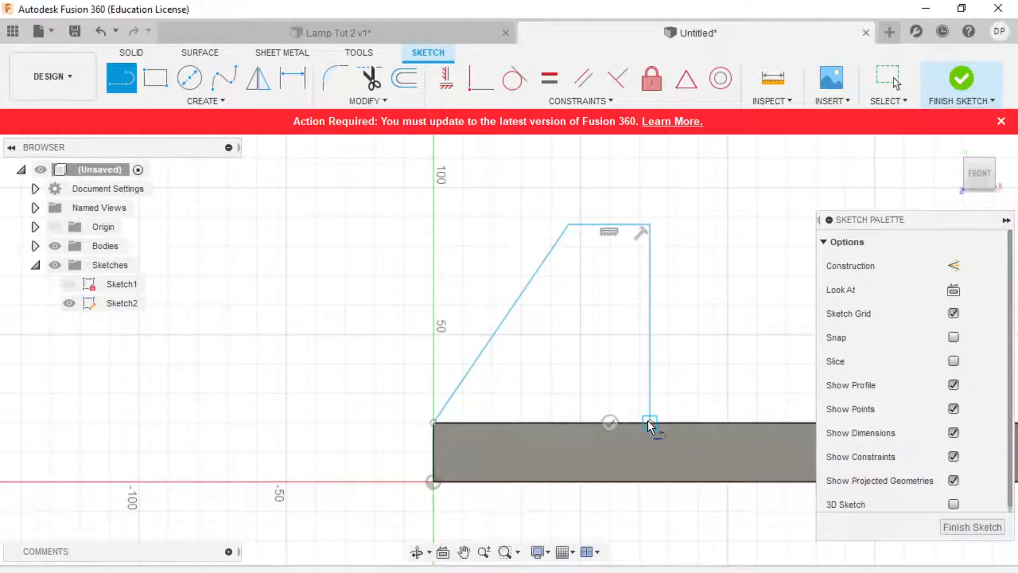
left_click(434, 423)
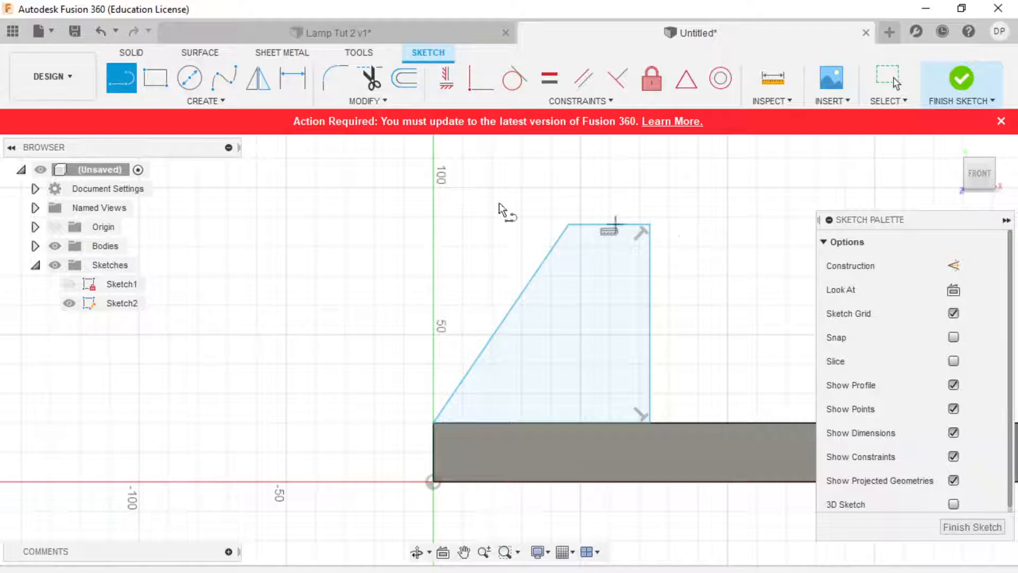
- Dimension the angle between the profile's sloped edge and its bottom edge as 60 degrees
left_click(295, 81)
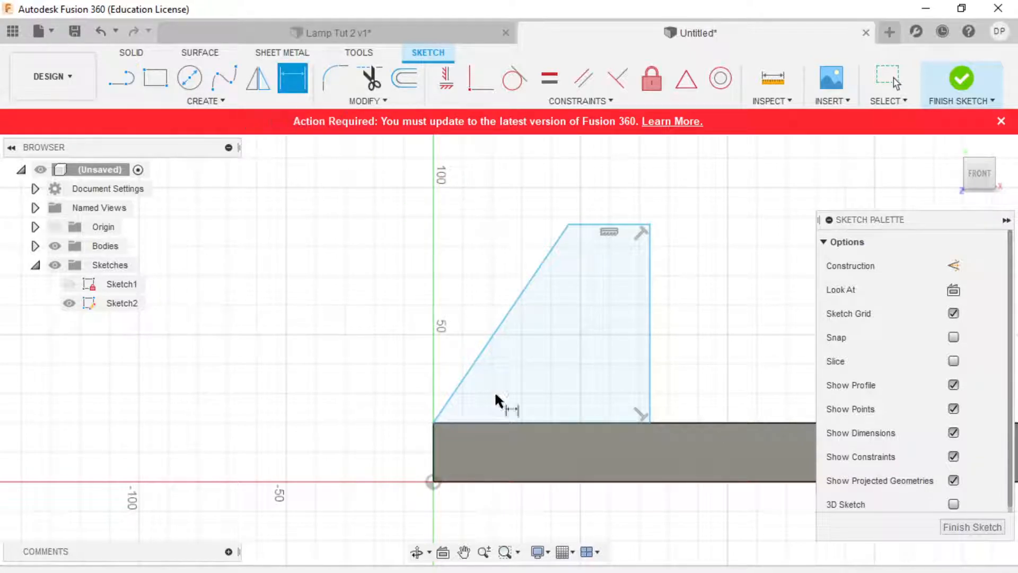
left_click(473, 367)
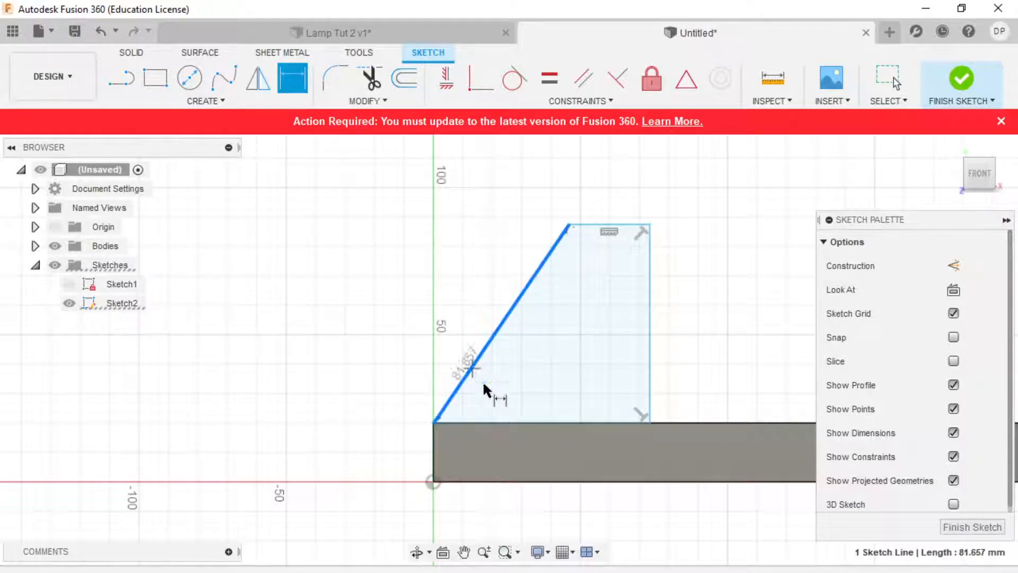
left_click(501, 422)
left_click(377, 437)
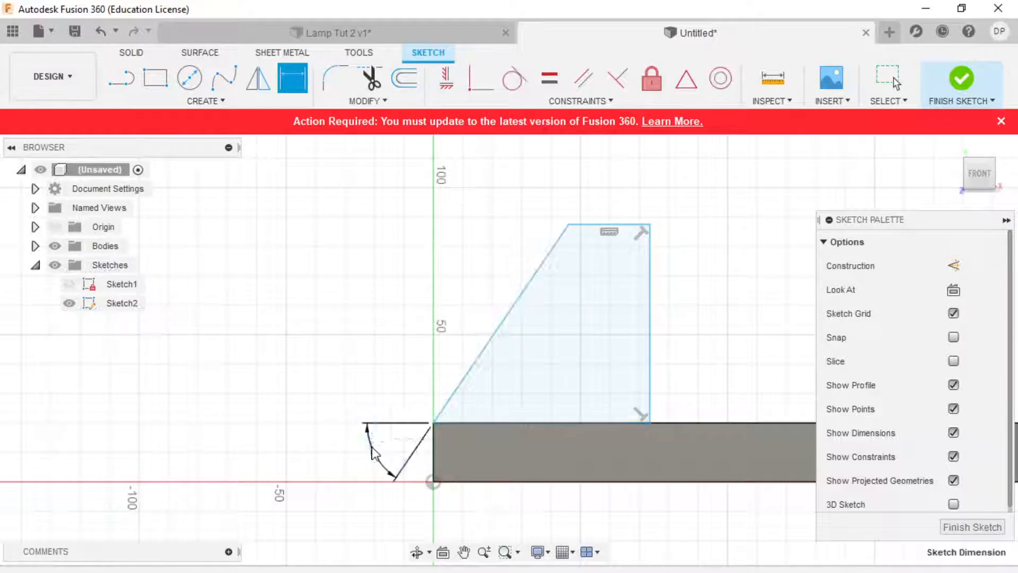
type("60")
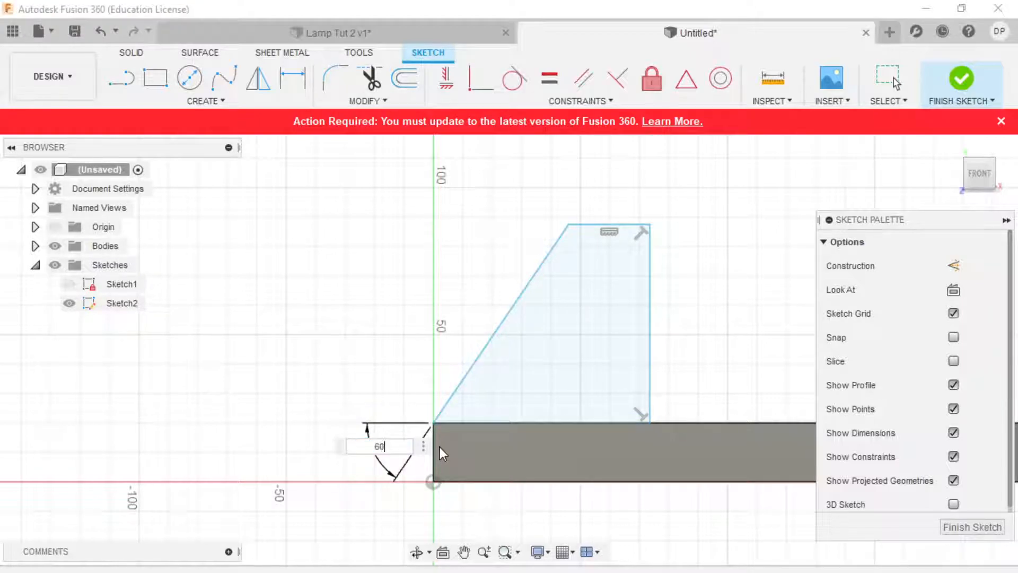
key("Return")
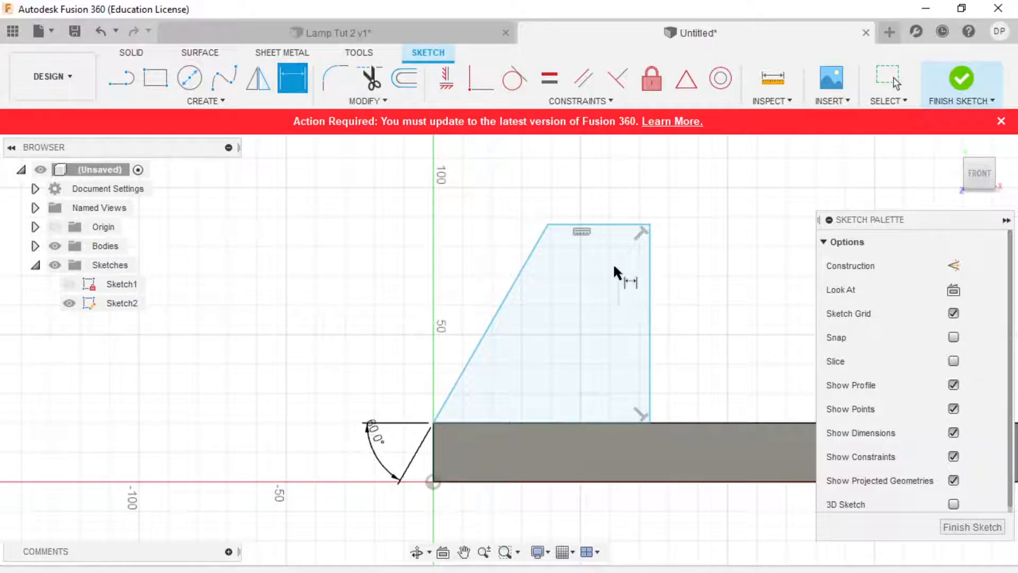
- Dimension the profile's vertical edge as 60 mm
left_click(648, 295)
left_click(689, 311)
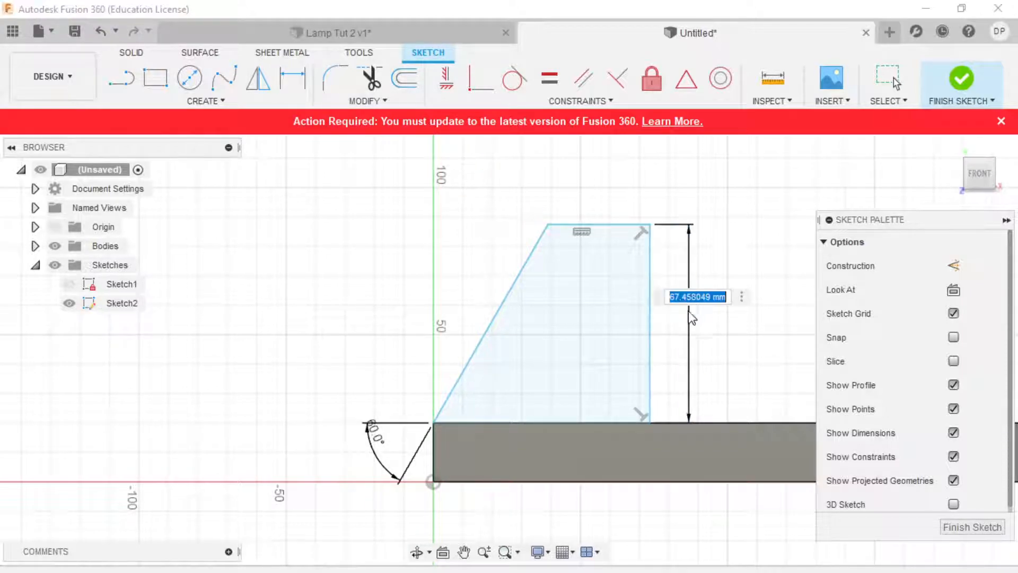
type("60")
key("Return")
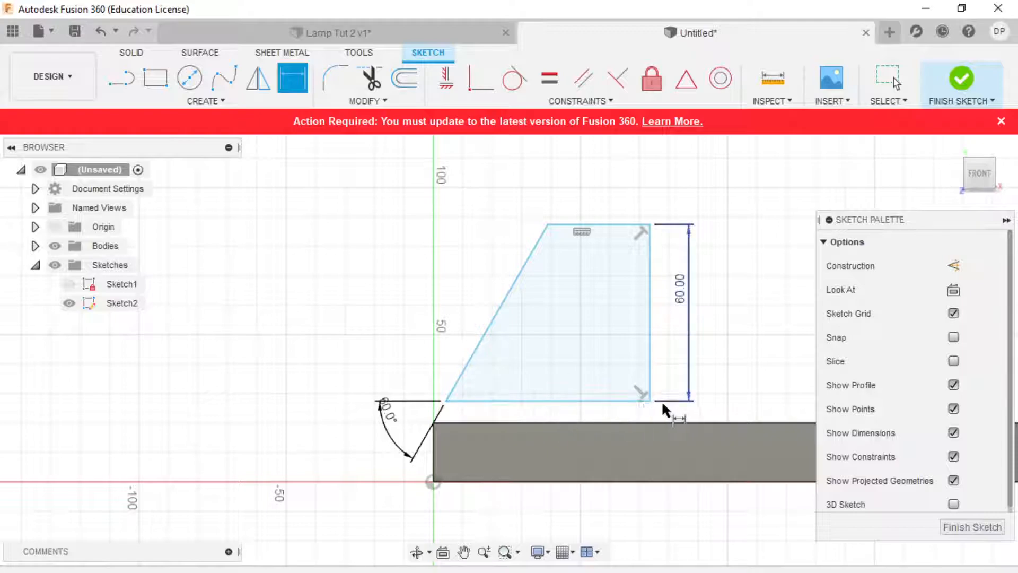
- Dimension the support profile's bottom edge 20 mm above the origin so it rests on the base's upper face
left_click(593, 400)
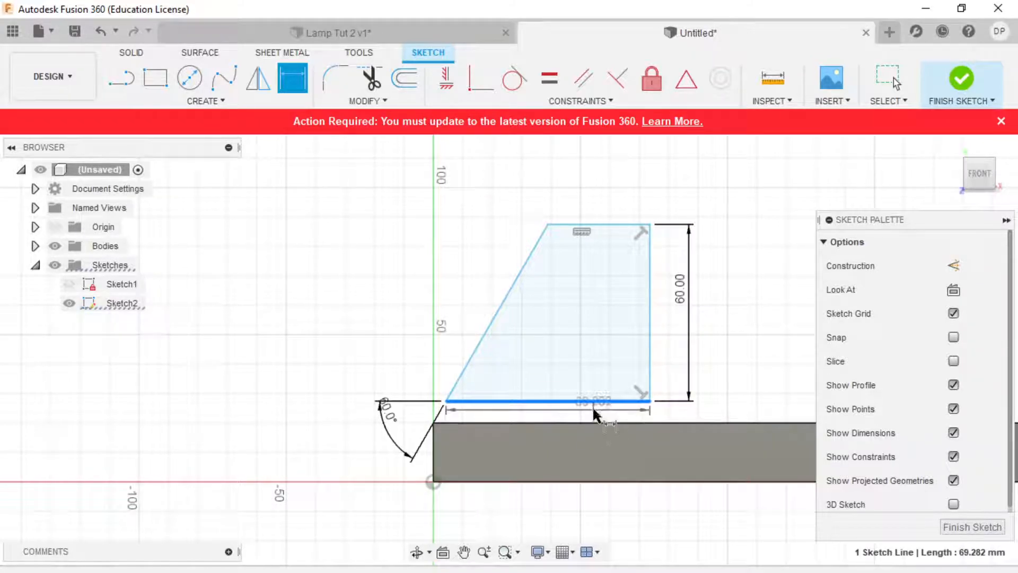
left_click(431, 480)
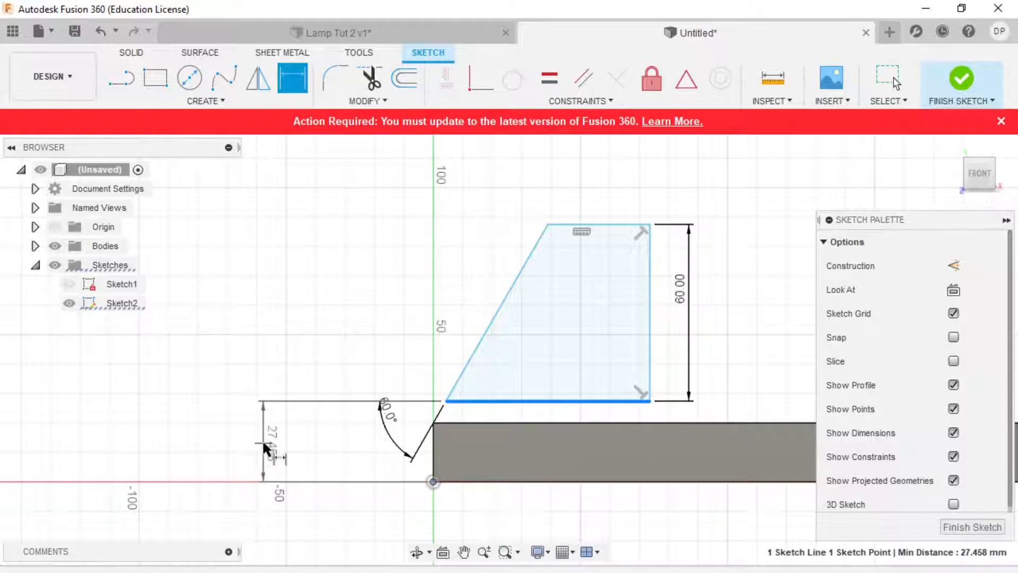
left_click(262, 440)
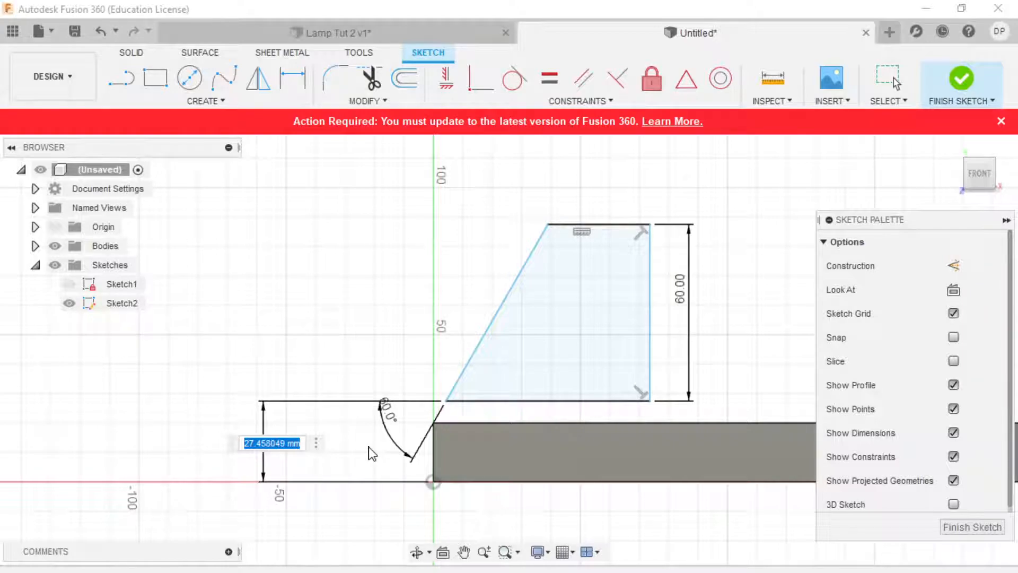
type("20")
key("Return")
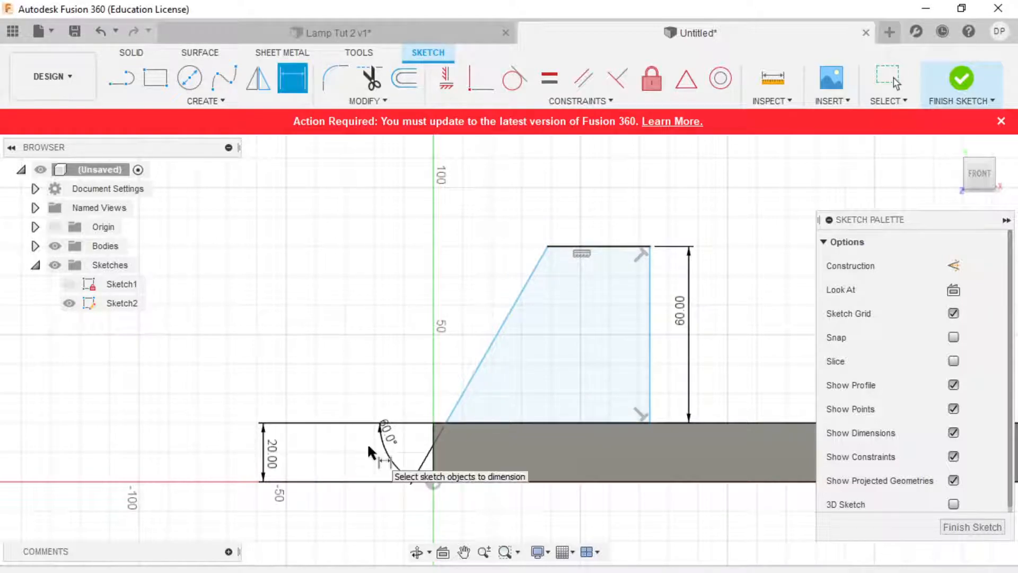
- Dimension the distance between the profile's lower sloped corner and the origin as 20 mm
left_click(447, 422)
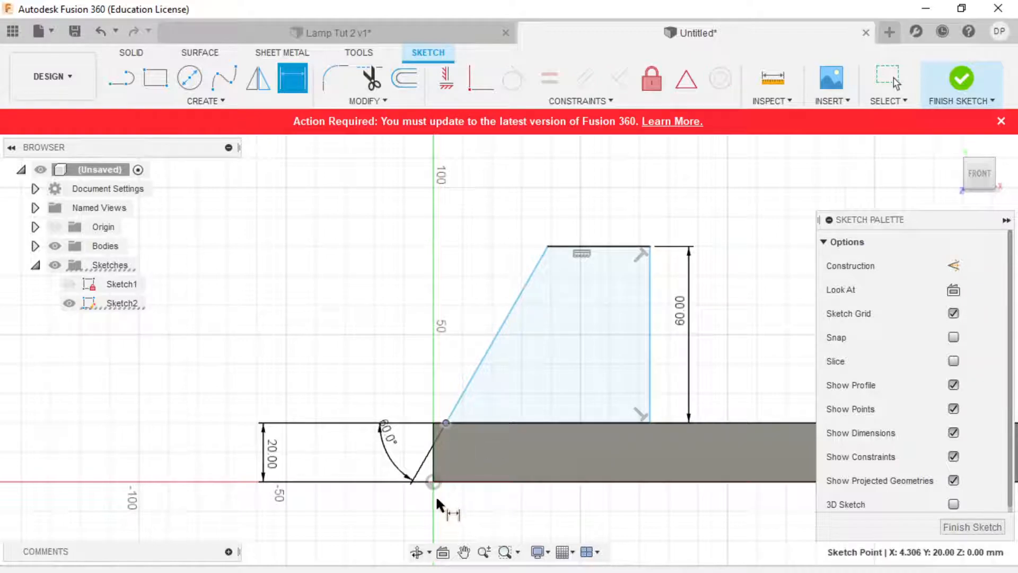
left_click(434, 481)
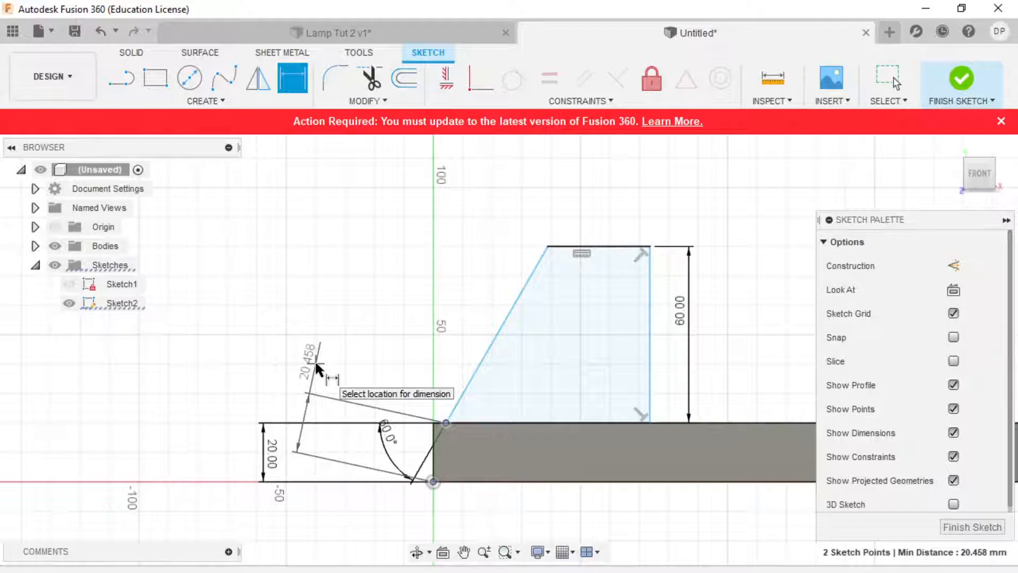
left_click(216, 366)
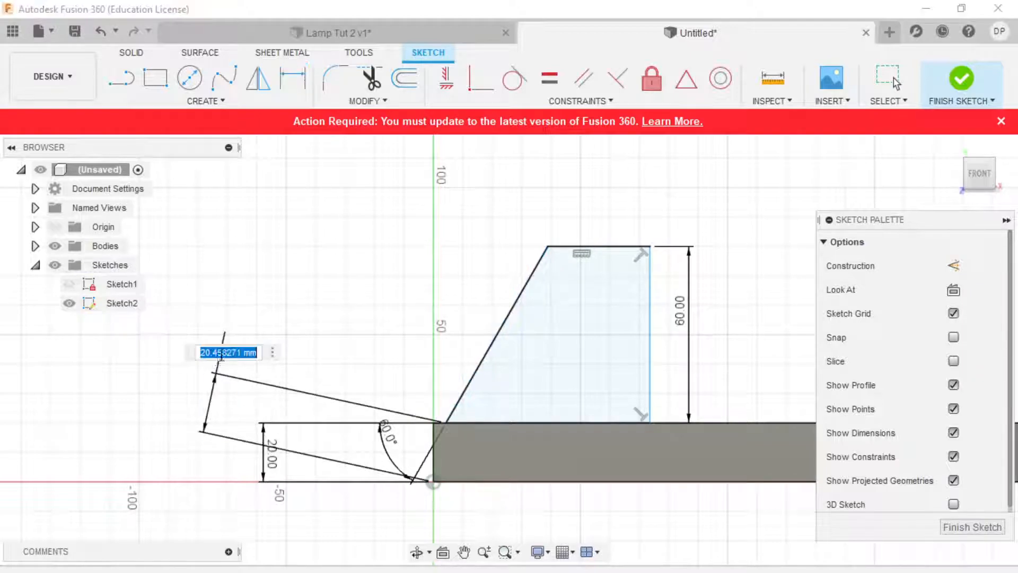
type("20")
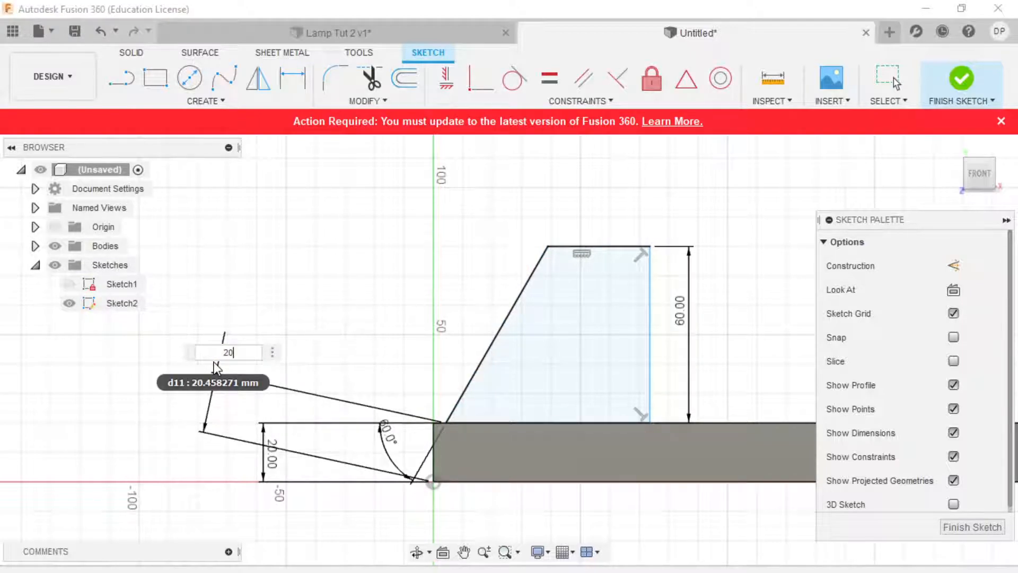
key("Return")
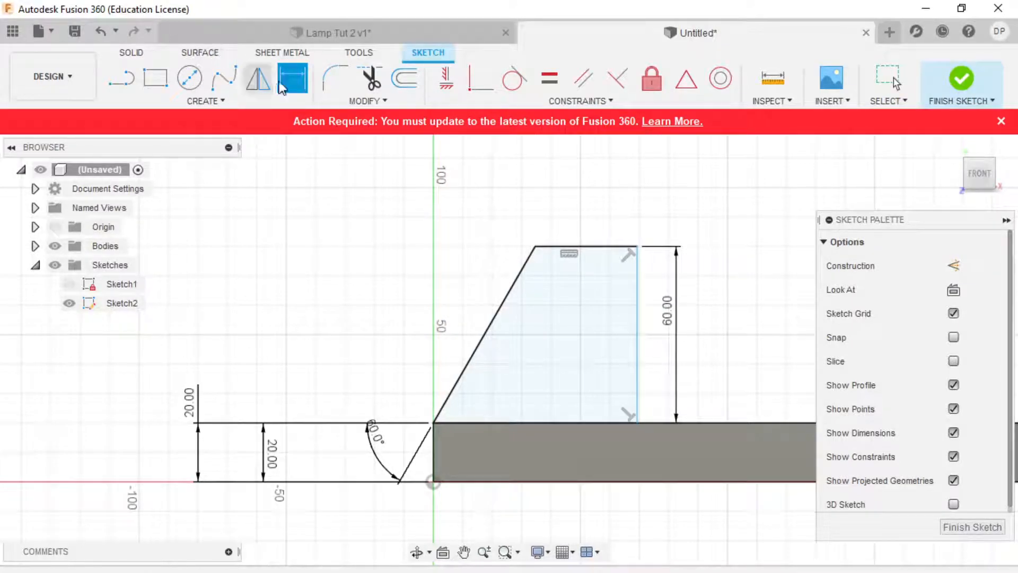
- Dimension the profile's upper horizontal edge as 30 mm and finish the sketch
left_click(599, 246)
left_click(582, 193)
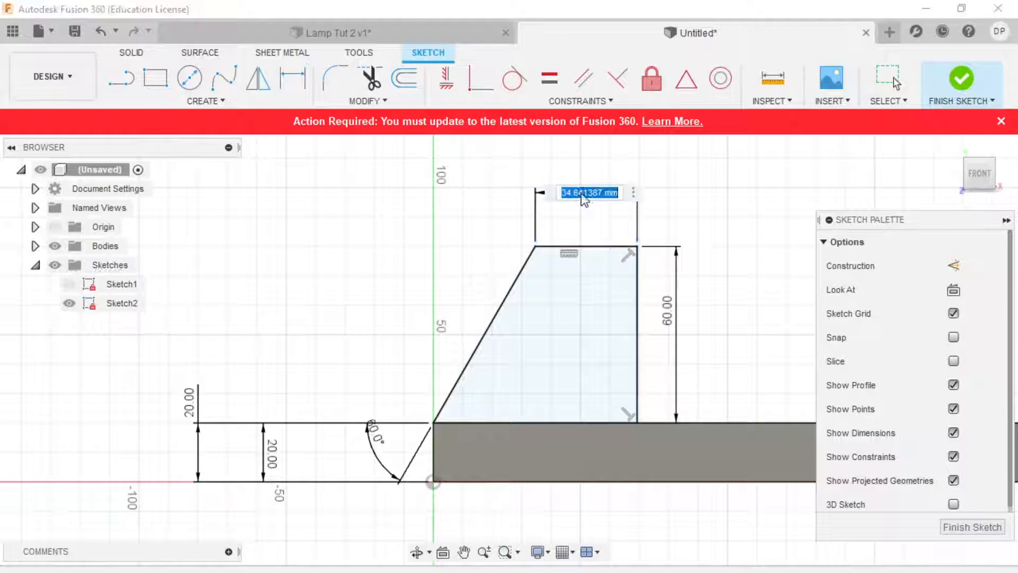
type("30")
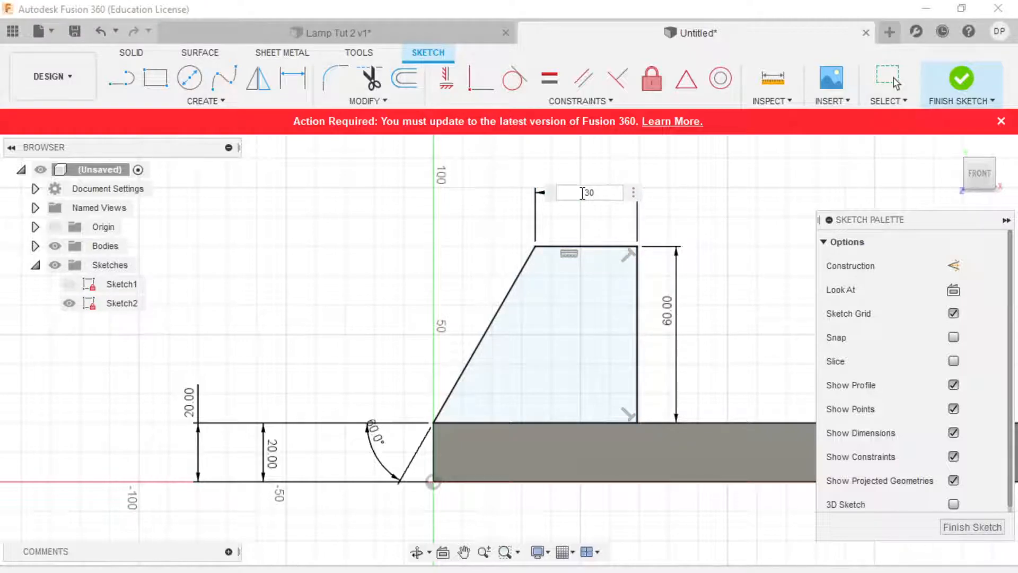
key("Return")
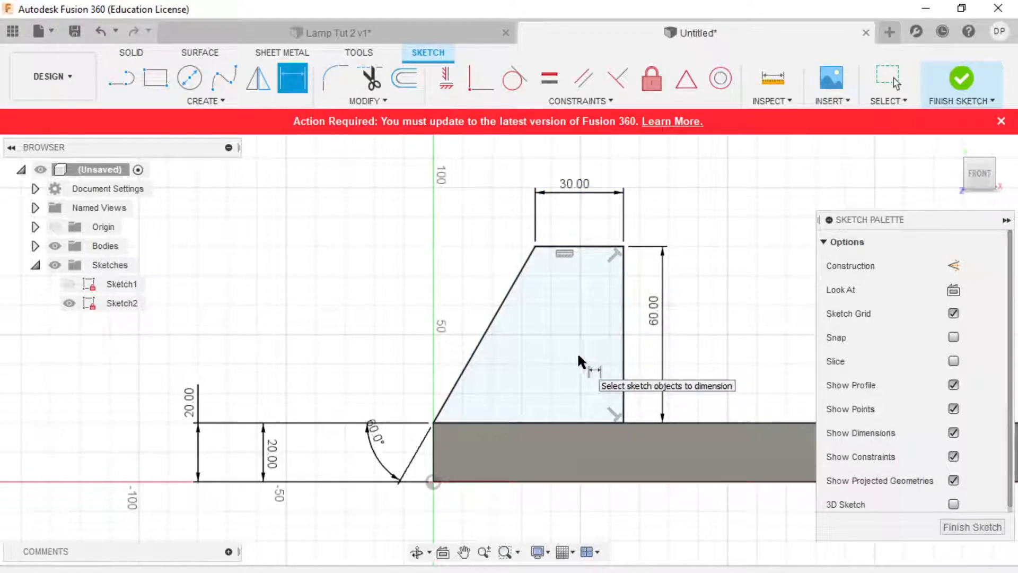
left_click(957, 78)
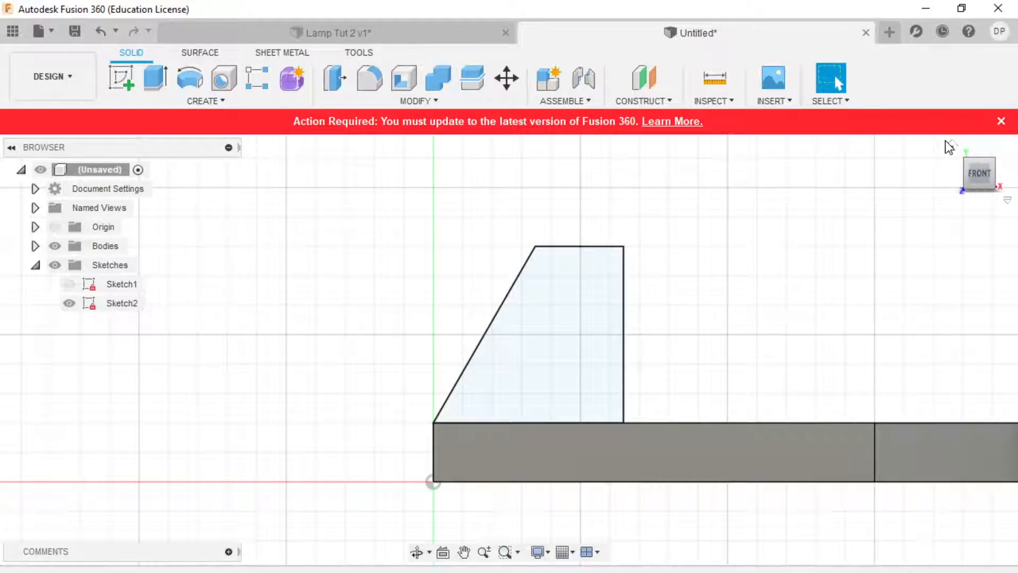
- Start an extrusion of the support profile with a distance of 10 mm
left_click(948, 146)
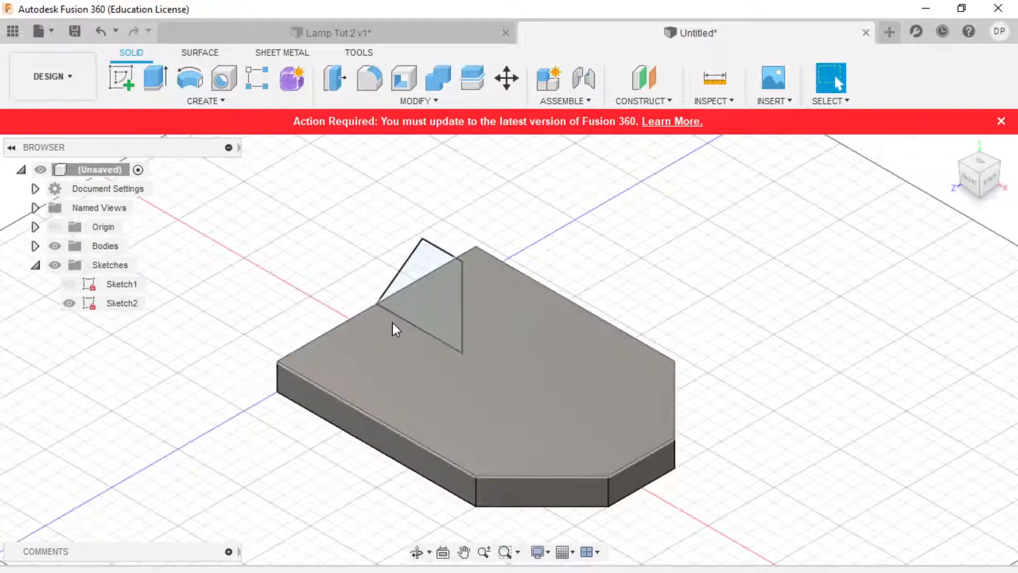
left_click(155, 76)
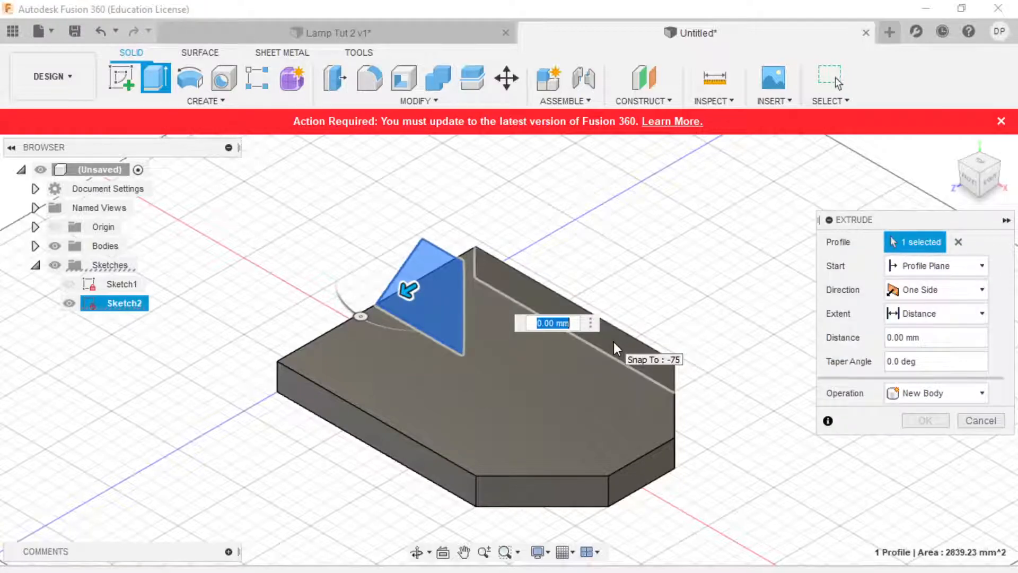
type("10")
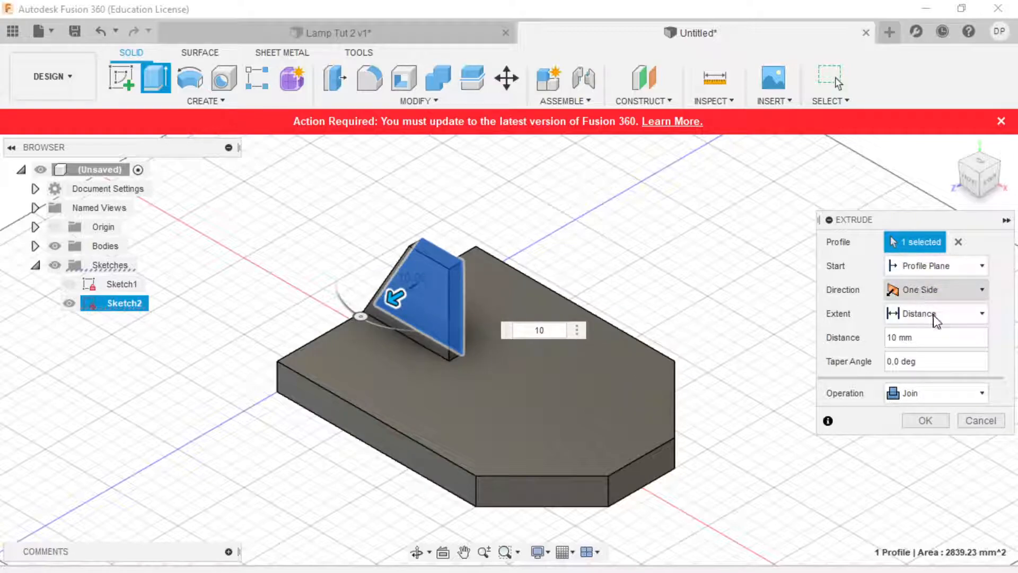
- Try a two-sided extrusion of the support profile with 40 mm on the second side
left_click(928, 290)
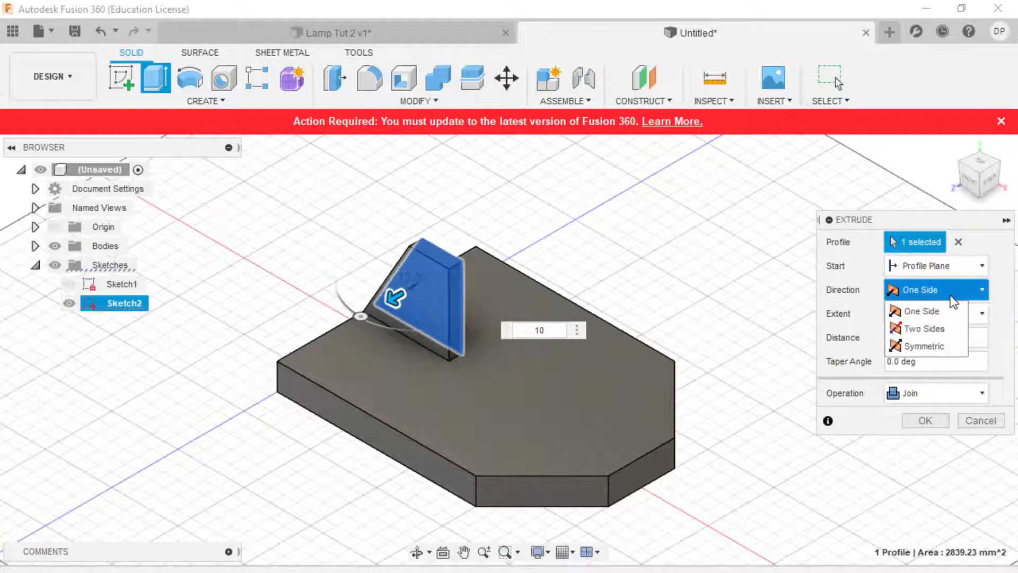
left_click(928, 329)
left_click_drag(433, 271, 483, 241)
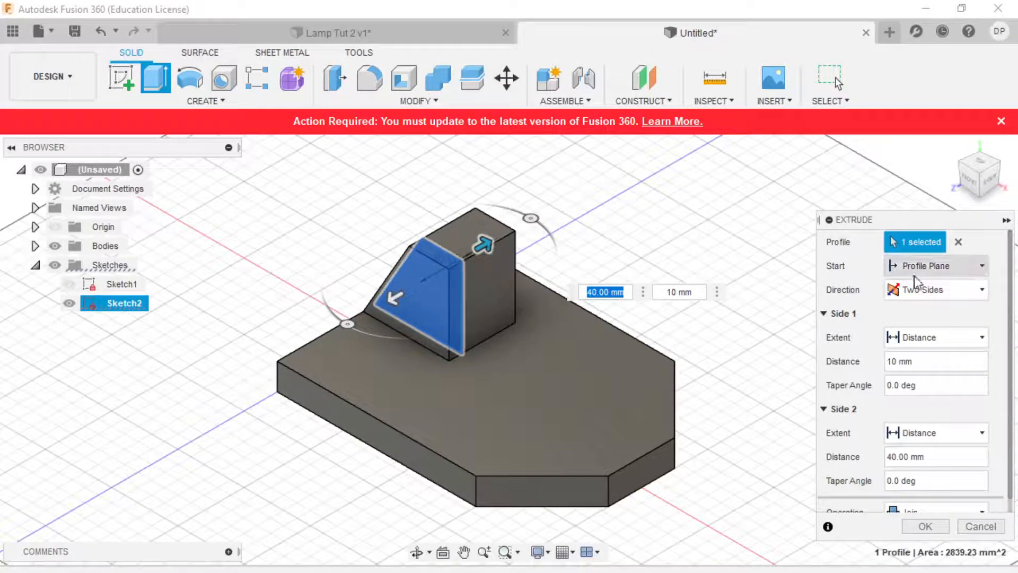
- Make the support's 10 mm extrusion symmetric about the profile plane and create it as a new body
left_click(922, 289)
left_click(931, 332)
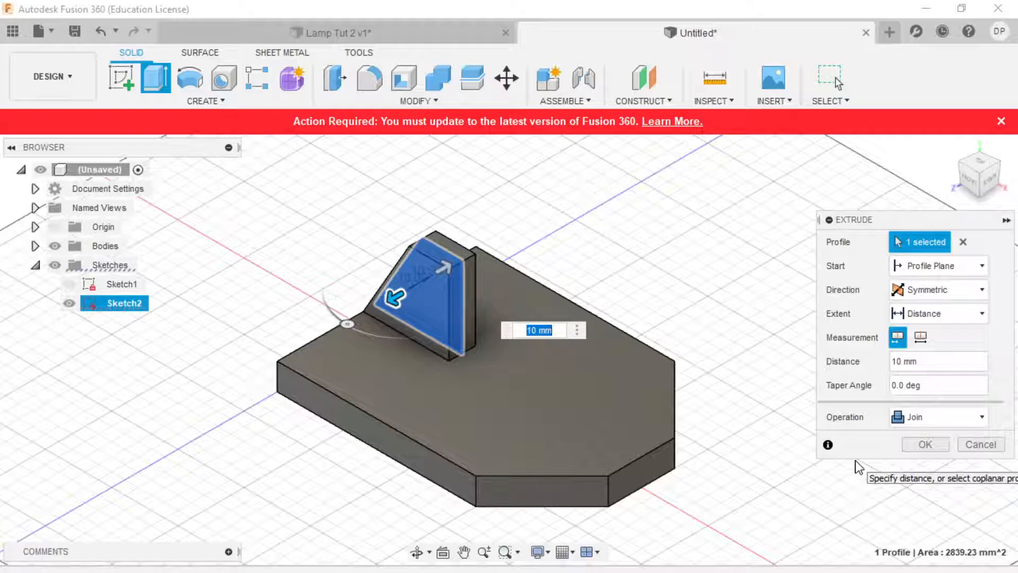
left_click(902, 416)
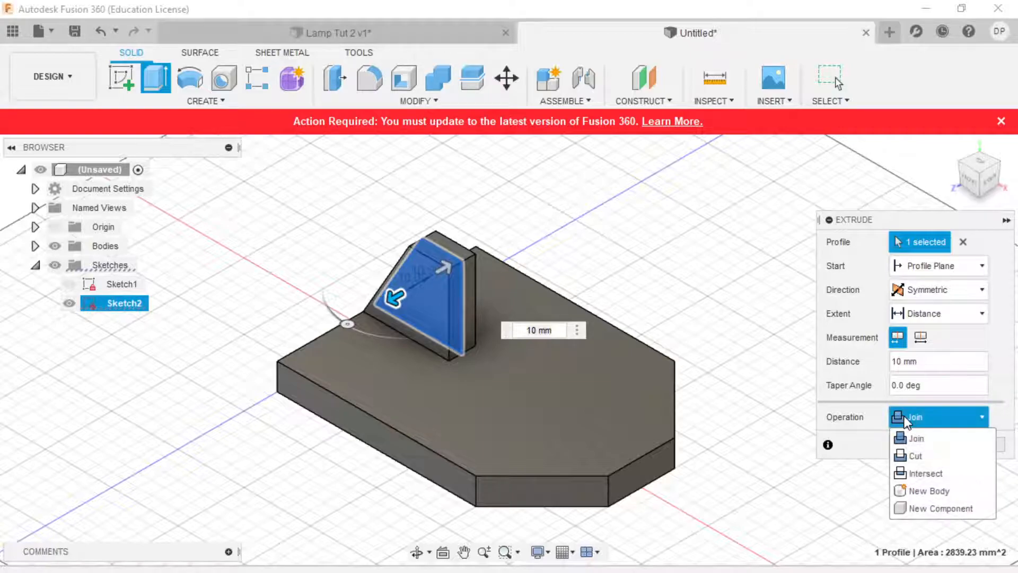
left_click(923, 490)
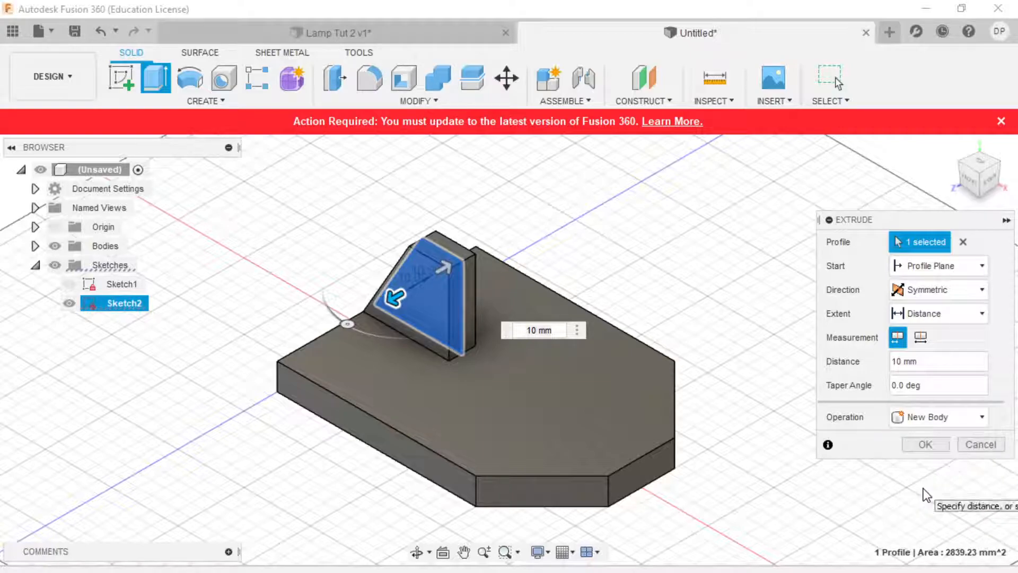
left_click(932, 446)
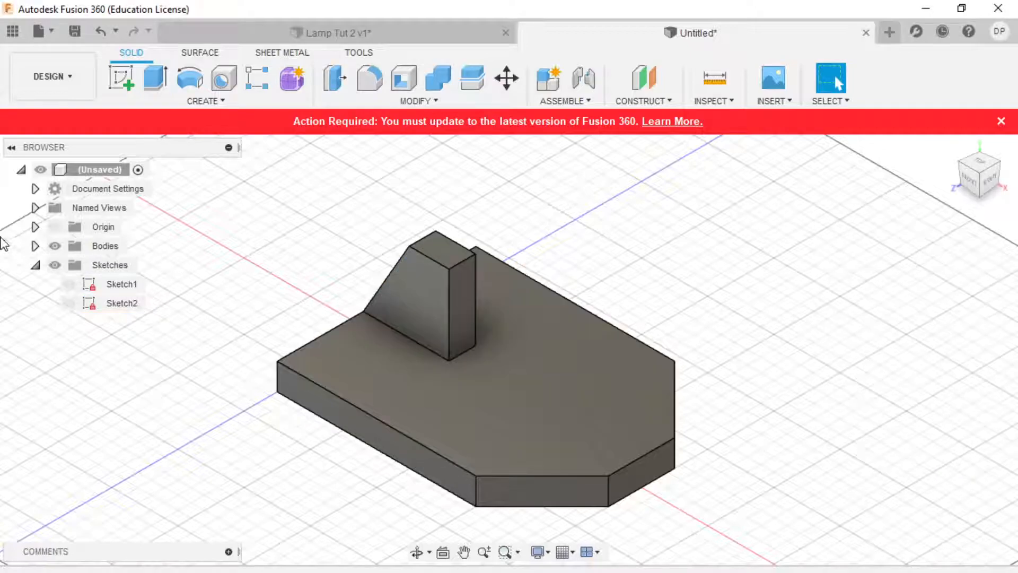
- List the bodies, then hide and reshow Body1 and Body2 in turn to check which part each one is
left_click(35, 247)
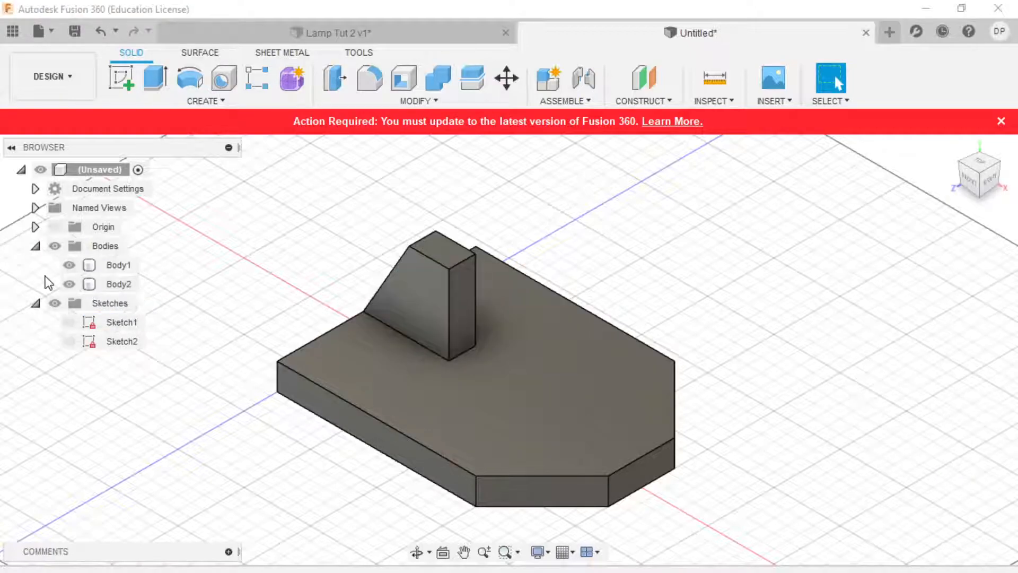
left_click(69, 265)
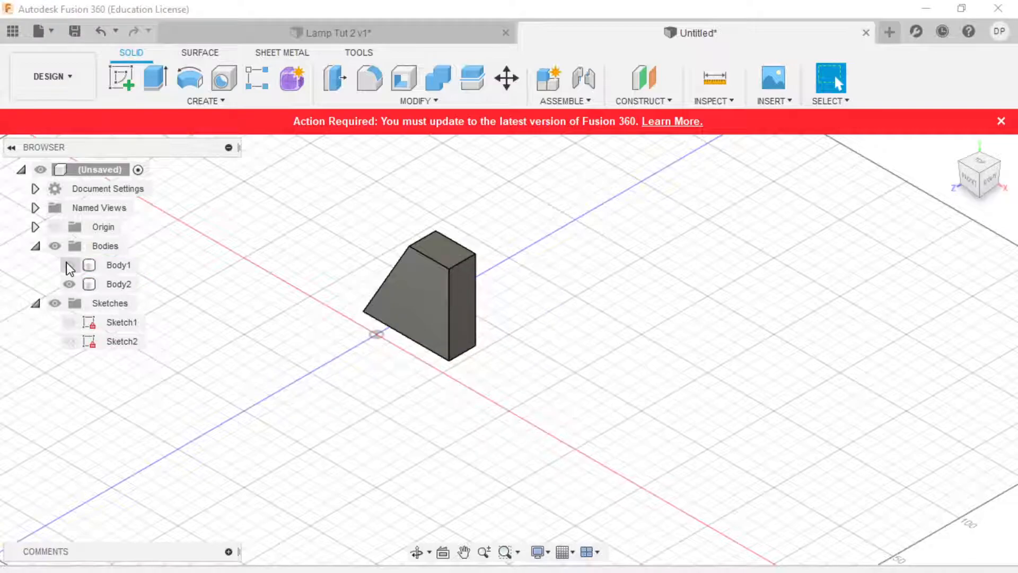
left_click(66, 263)
left_click(69, 285)
left_click(69, 286)
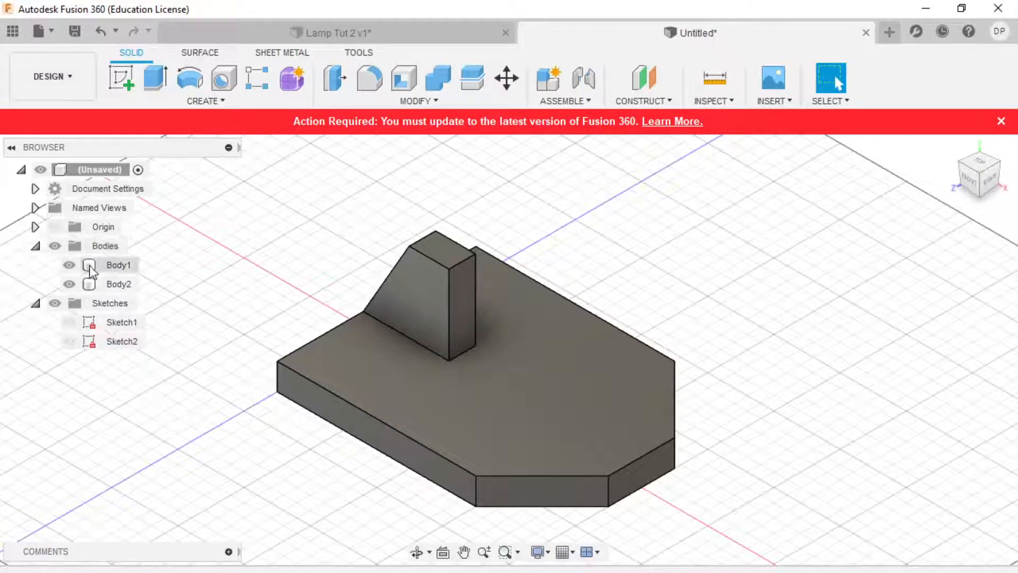
- Open the appearance settings for the base body and download 3D Pine - Semigloss from the finished solid woods
right_click(119, 265)
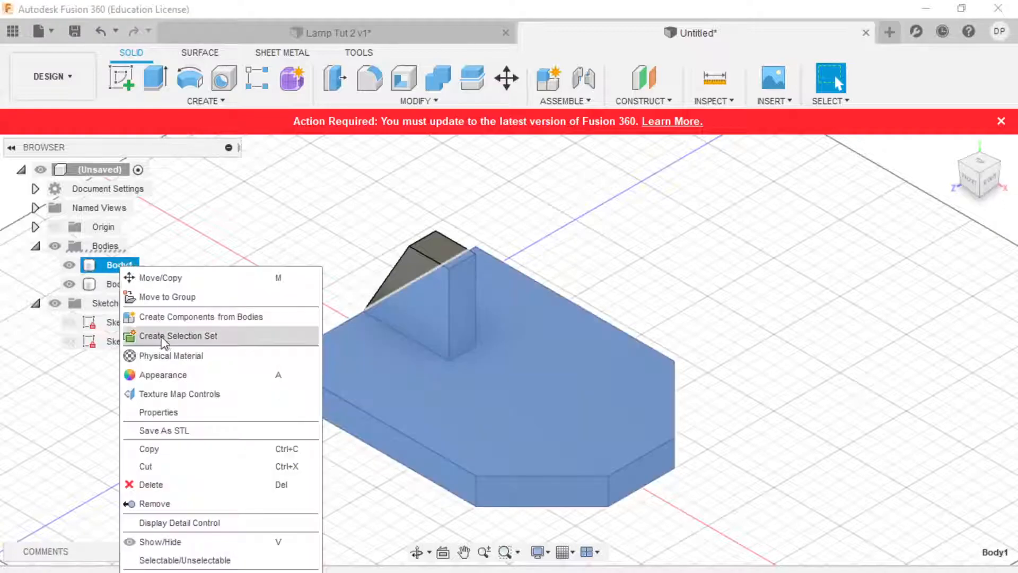
left_click(164, 374)
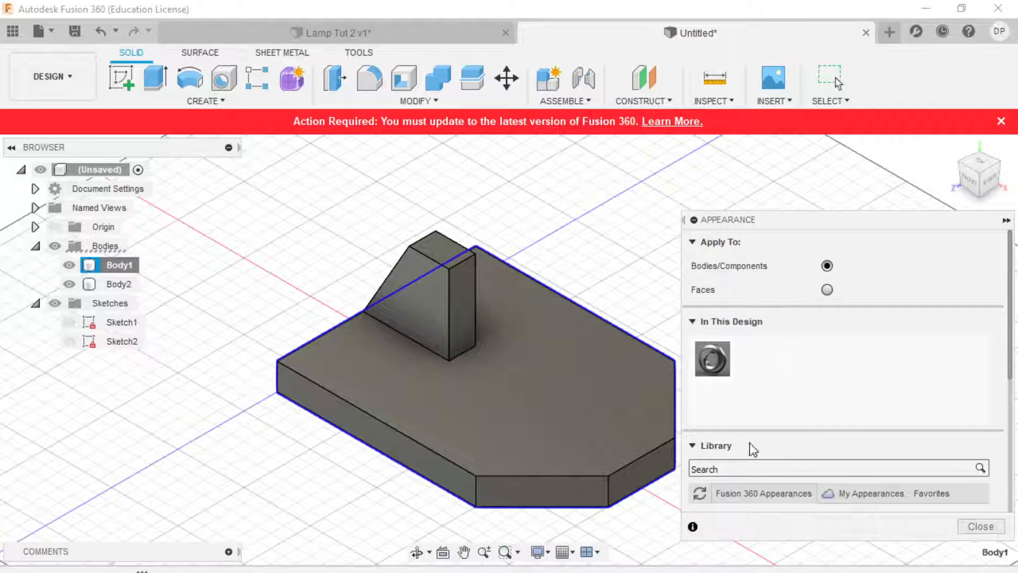
scroll(728, 469, "down", 10)
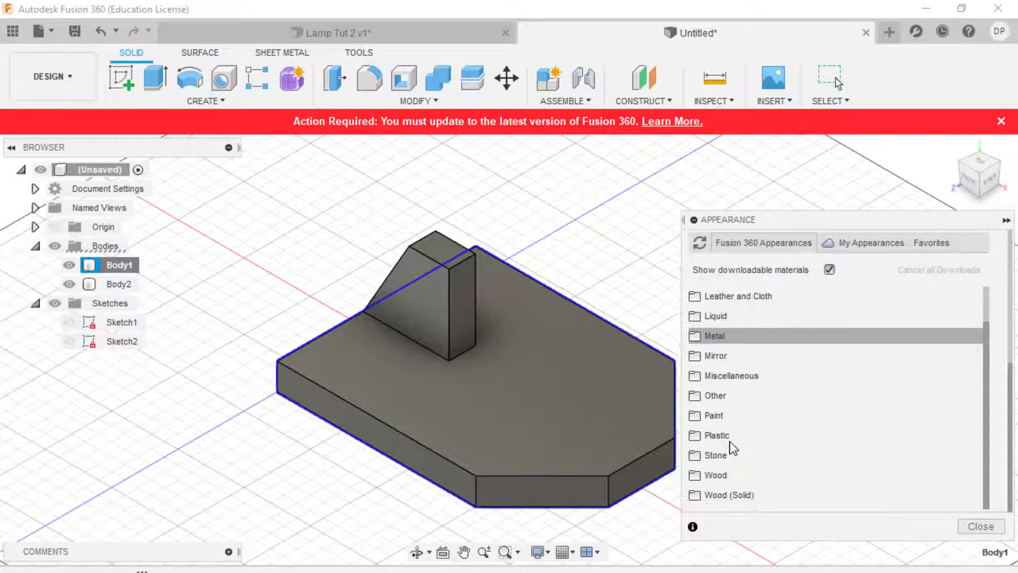
left_click(723, 494)
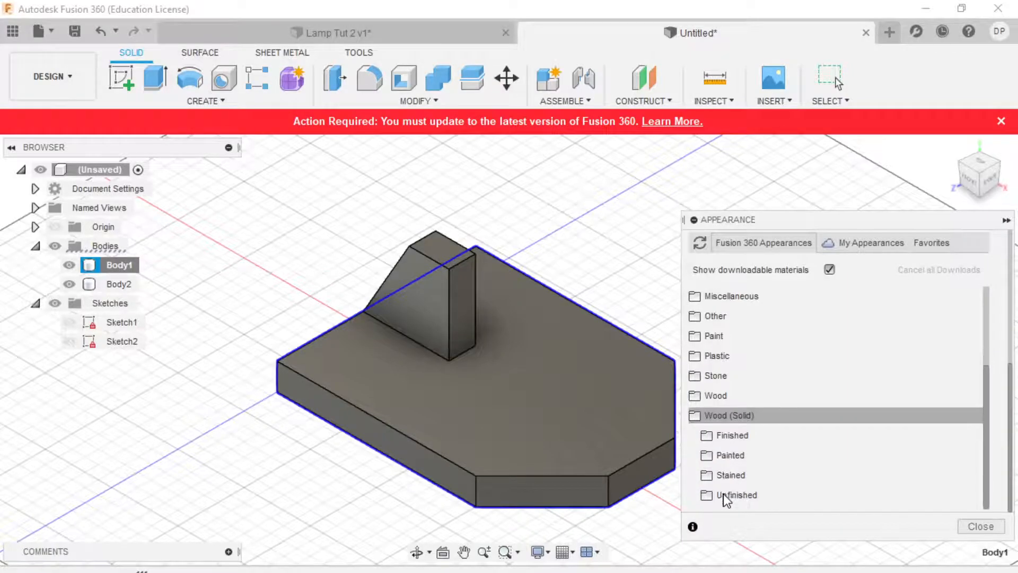
left_click(749, 439)
scroll(743, 427, "down", 3)
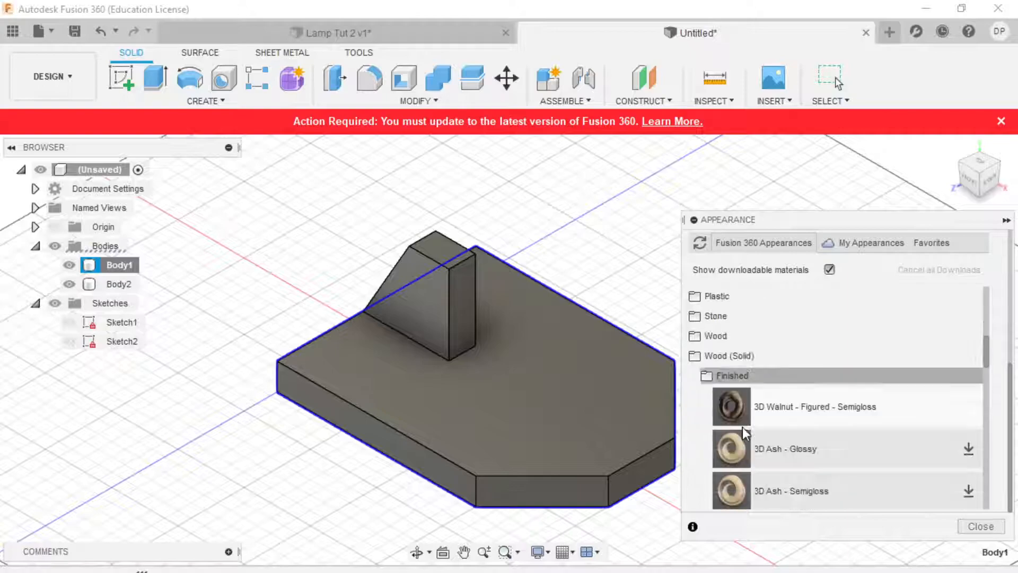
scroll(800, 407, "down", 9)
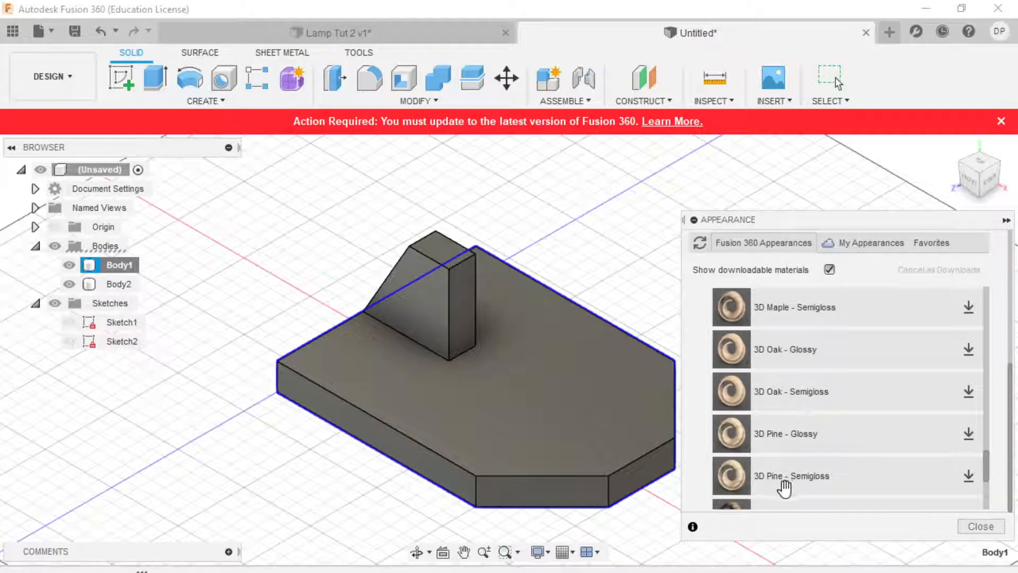
left_click(970, 475)
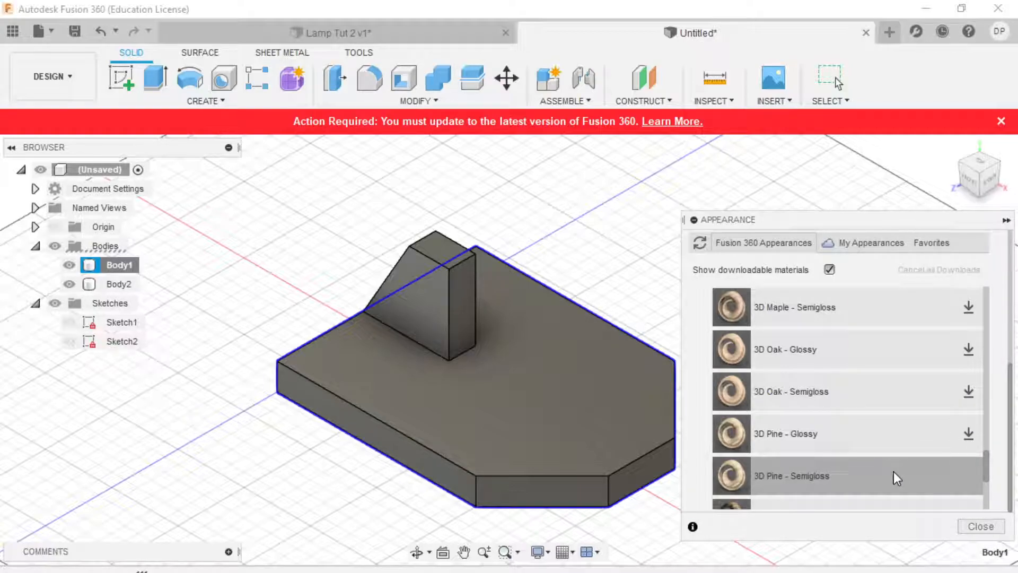
- Apply the 3D Pine - Semigloss appearance to both the base and the sloped support
left_click_drag(893, 475, 575, 255)
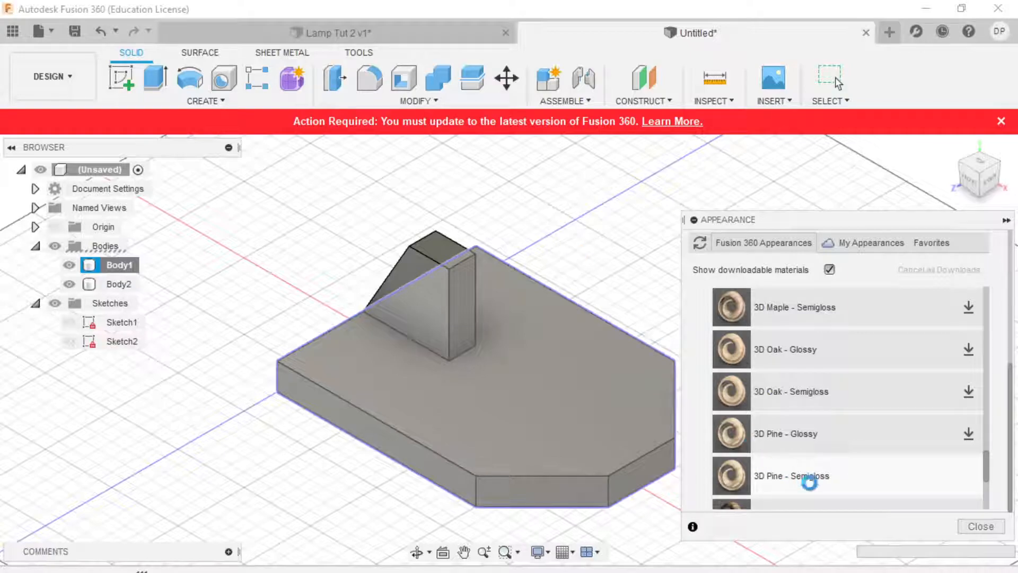
left_click_drag(831, 478, 416, 267)
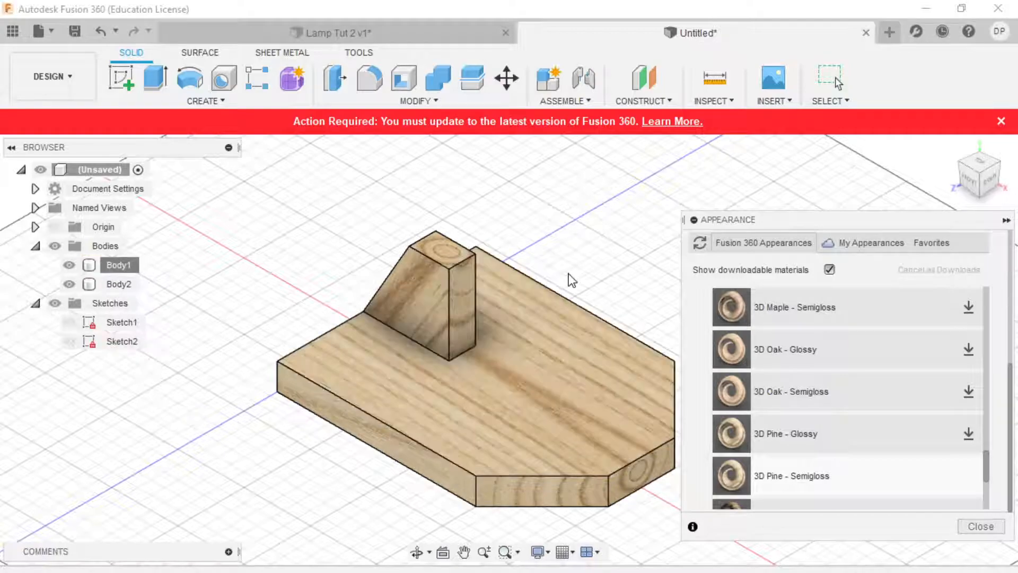
scroll(625, 507, "down", 3)
scroll(626, 508, "up", 2)
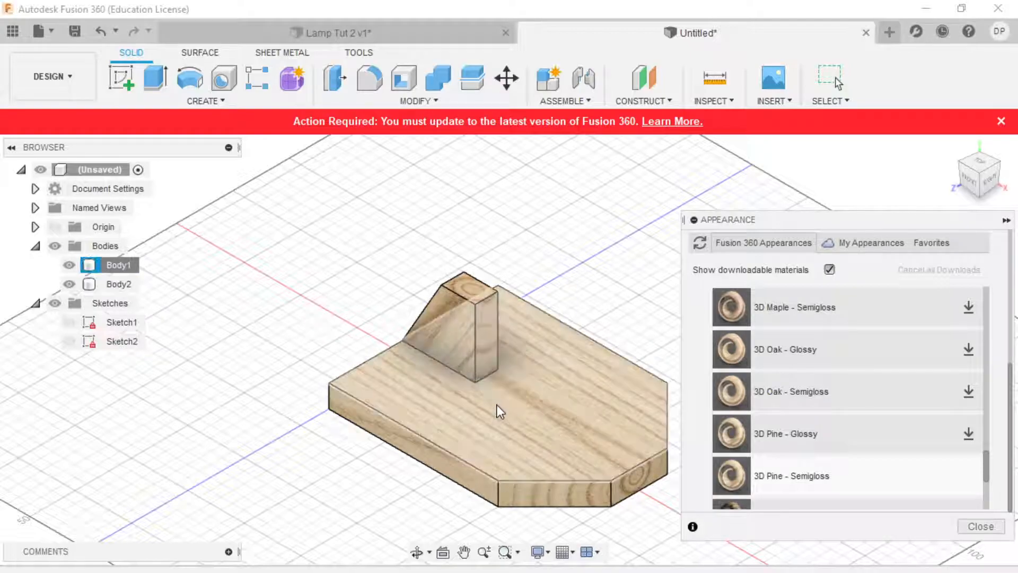
- Close the appearance settings and hide both Body1 and Body2
left_click(984, 527)
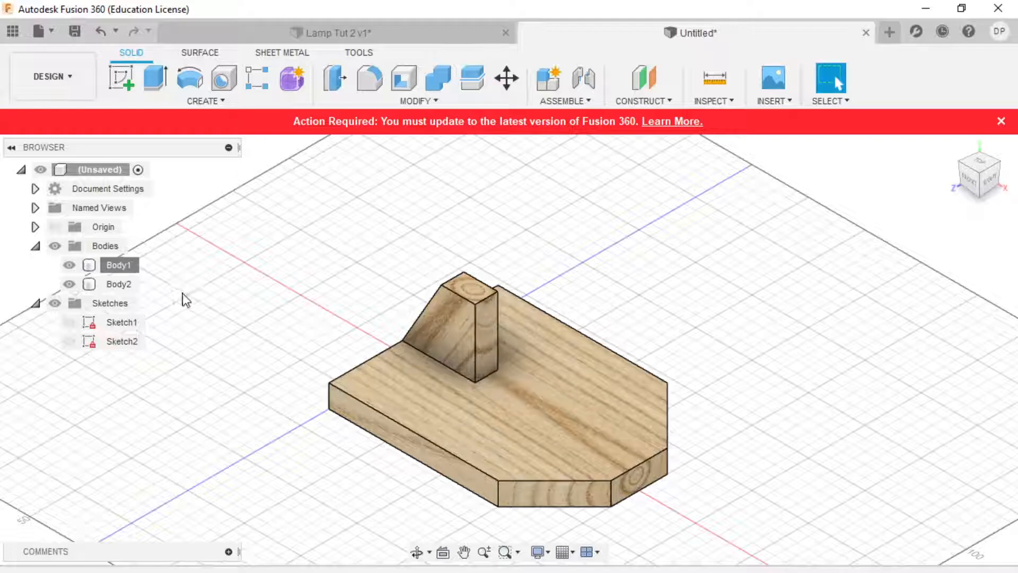
left_click(71, 268)
left_click(70, 265)
left_click(69, 284)
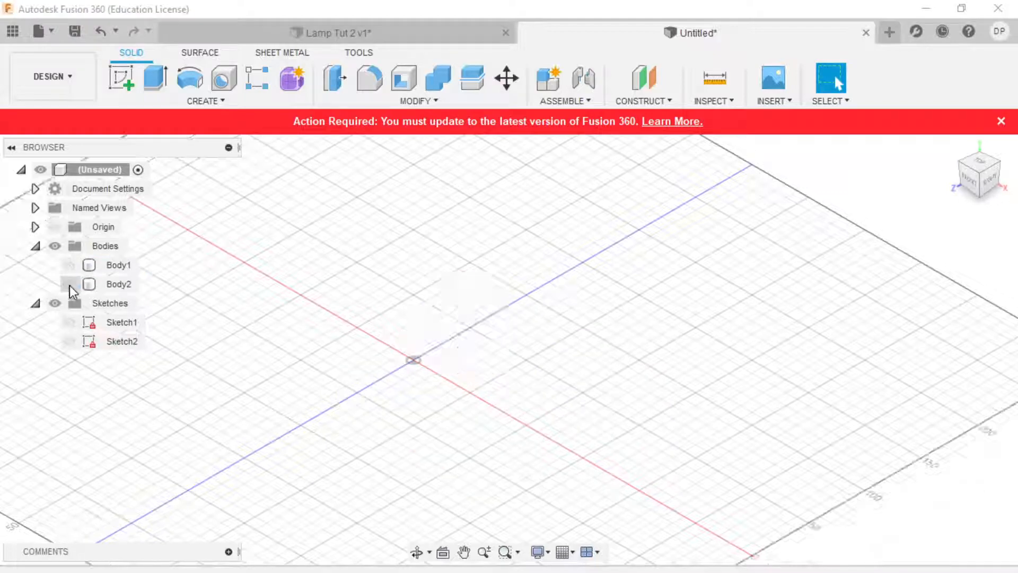
- On the right origin plane, sketch a closed L-shaped profile from the origin, about 80 mm long and 100 mm tall with 20 mm legs
left_click(120, 76)
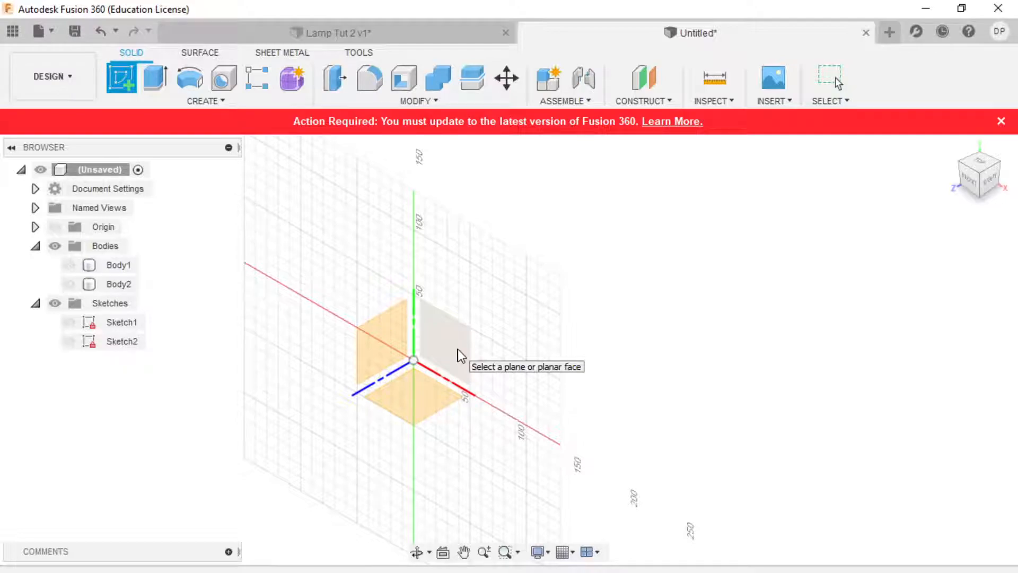
left_click(457, 349)
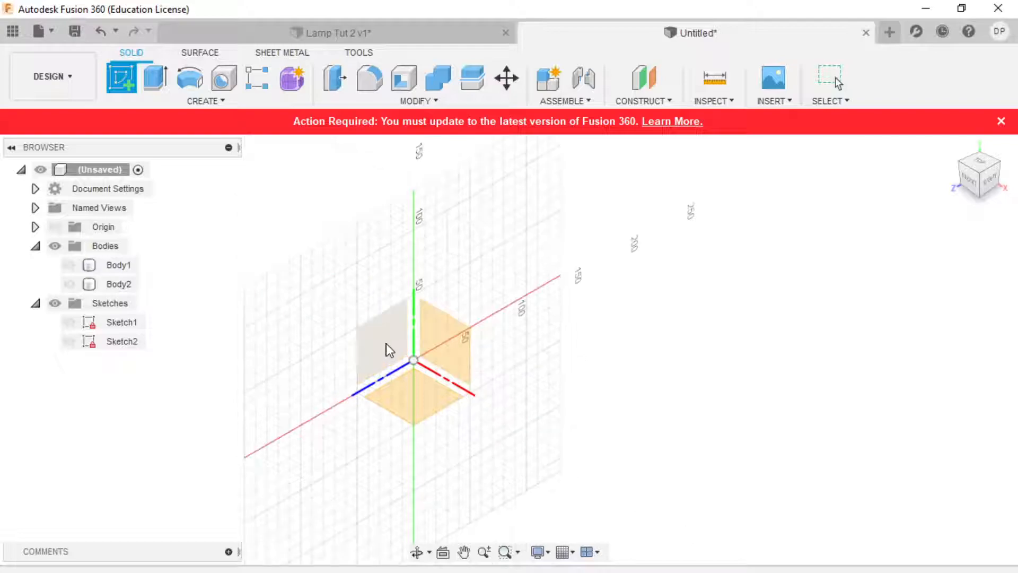
left_click(123, 79)
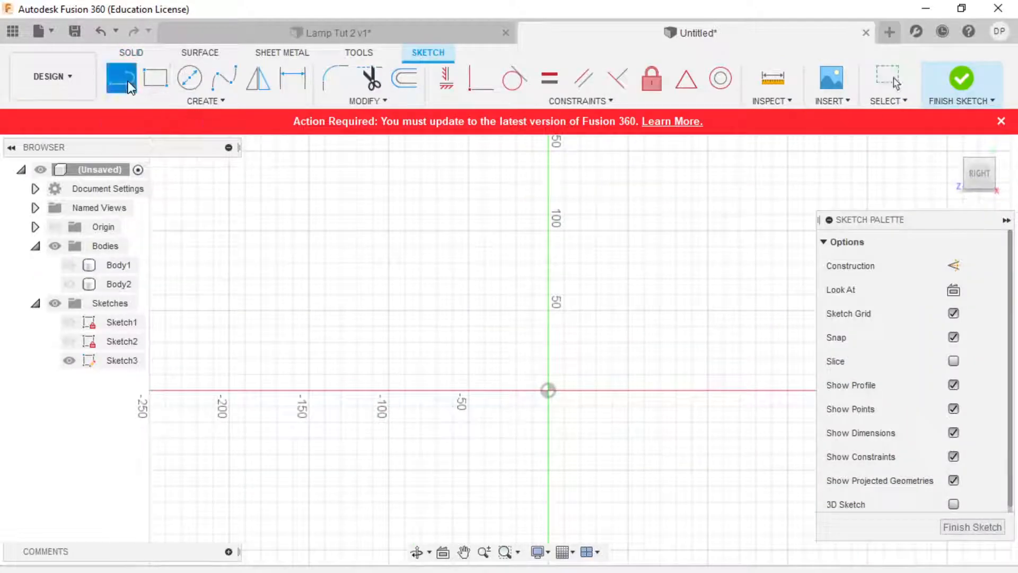
left_click(420, 390)
left_click(420, 359)
left_click(516, 358)
left_click(518, 230)
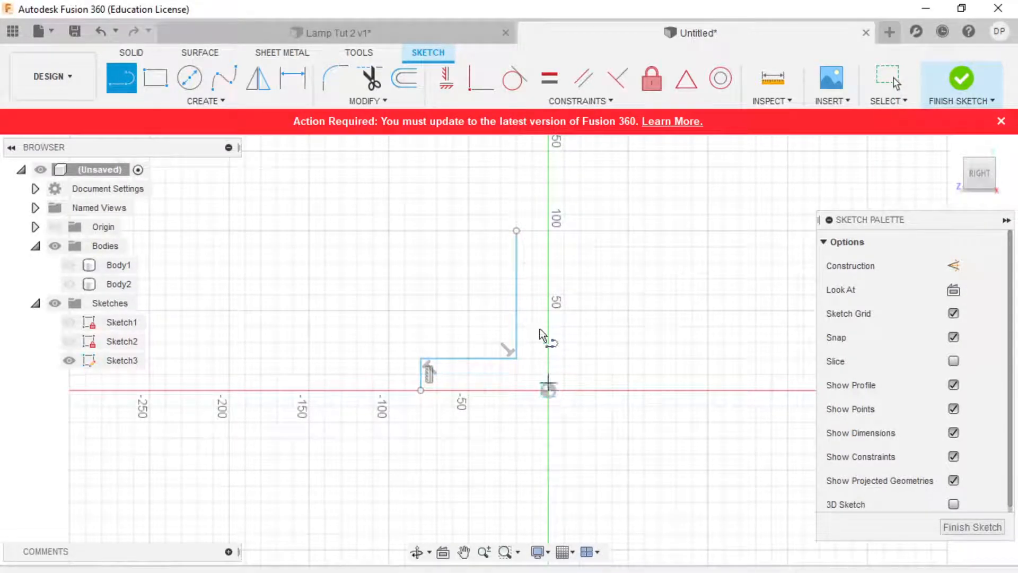
left_click(548, 230)
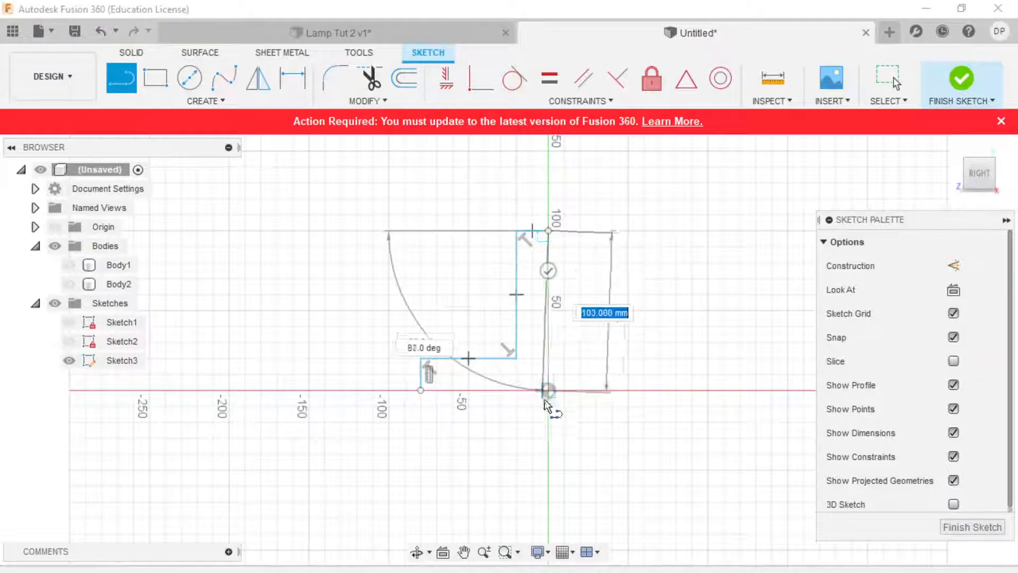
left_click(548, 390)
left_click(421, 390)
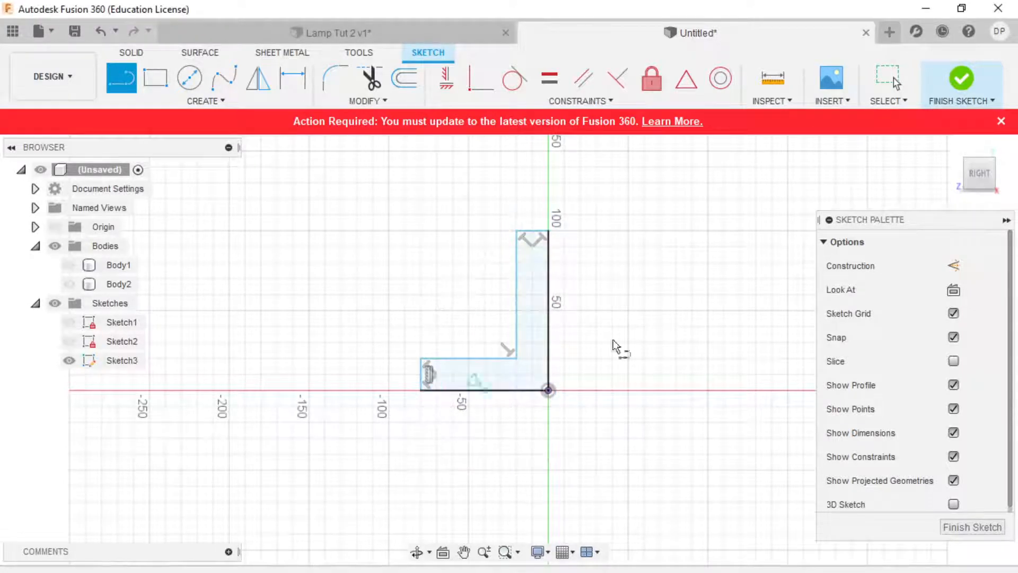
- Dimension the thickness of the L-profile's vertical and horizontal legs at 20 mm each
left_click(290, 81)
left_click(533, 228)
left_click(529, 187)
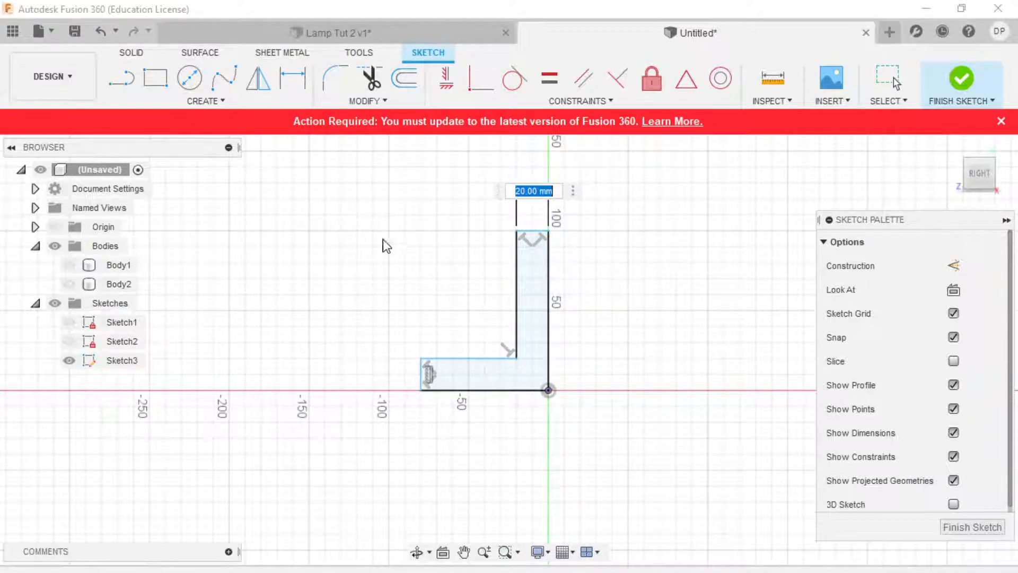
key("Return")
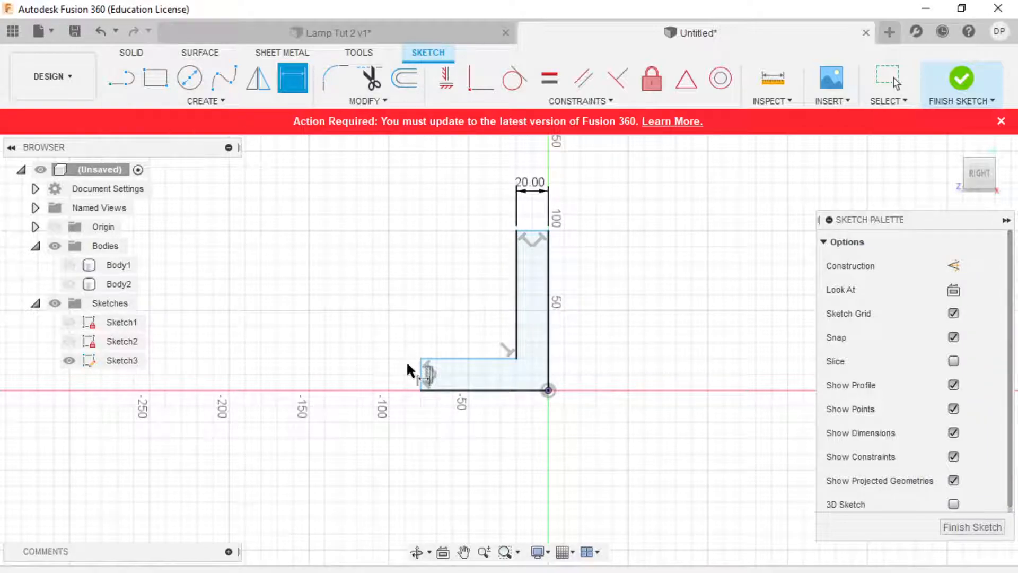
left_click(419, 367)
left_click(364, 368)
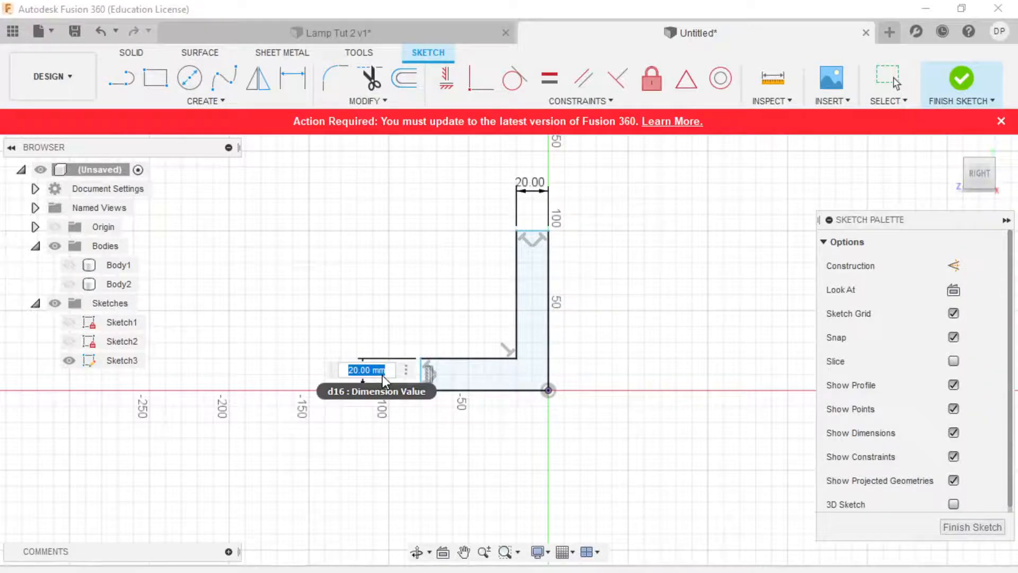
key("Return")
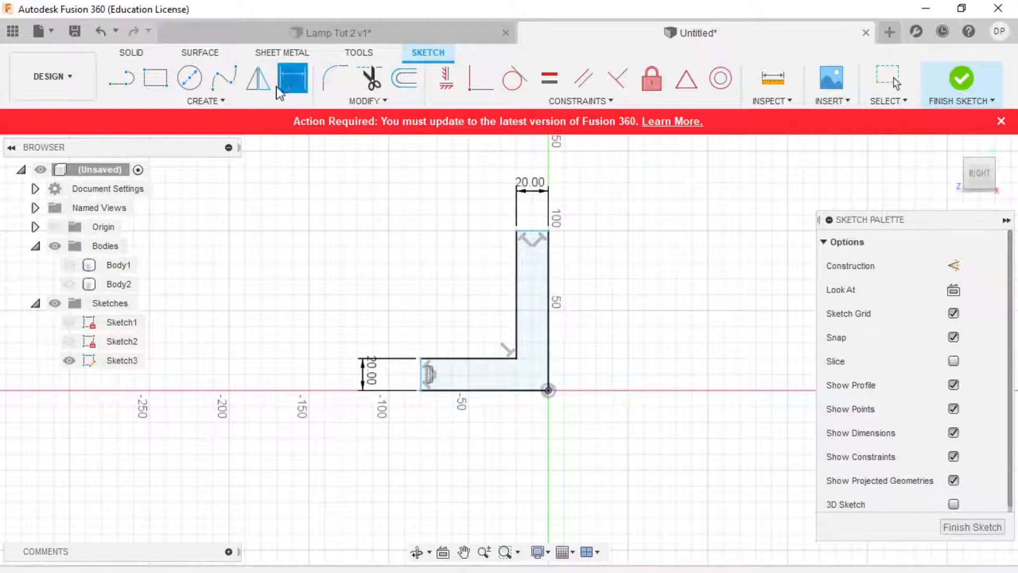
- Try linking the horizontal leg's thickness to the vertical leg's thickness dimension d15
double_click(372, 370)
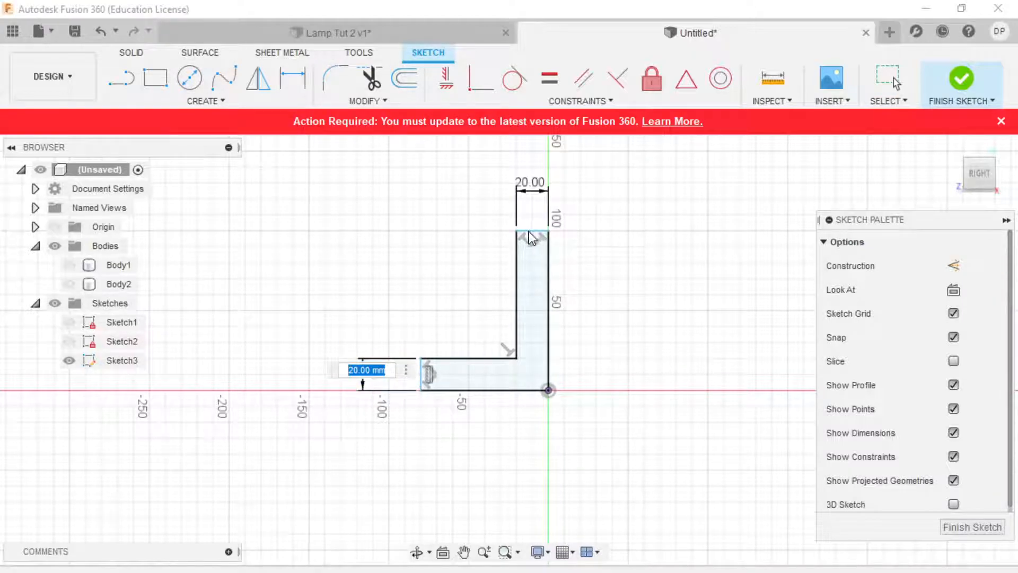
left_click(531, 193)
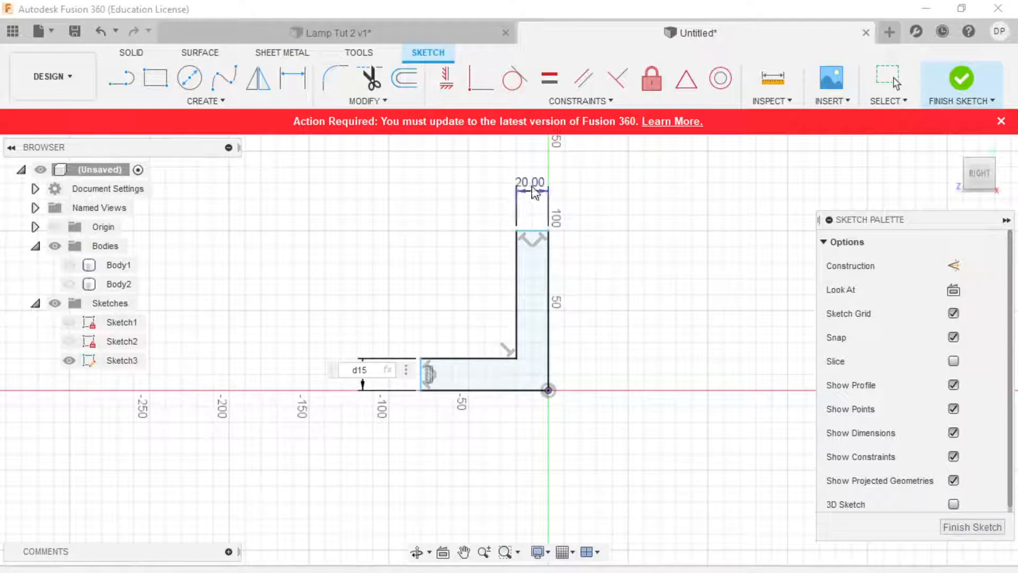
left_click(533, 191)
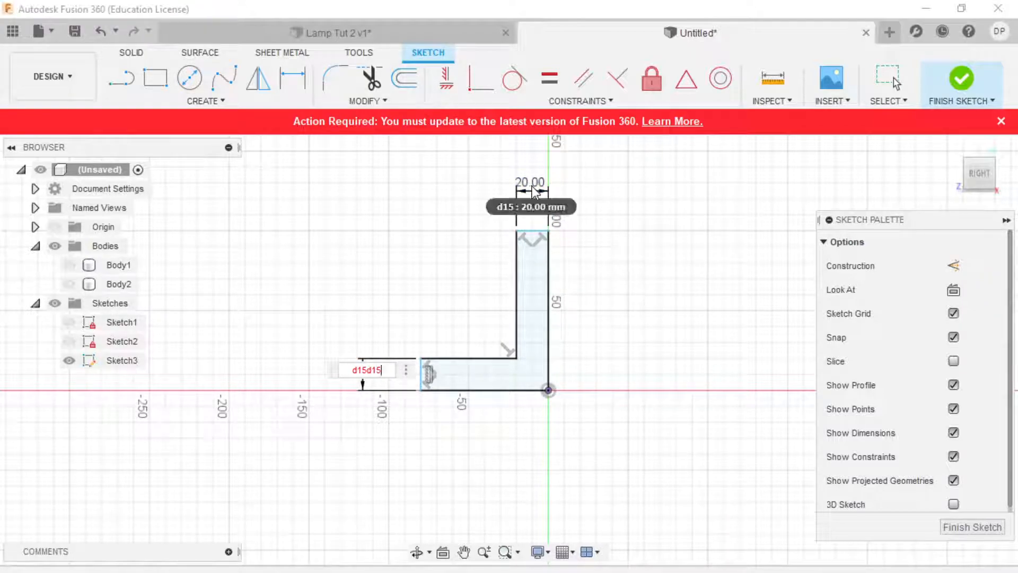
key("BackSpace")
key("BackSpace")
key("BackSpace")
key("Return")
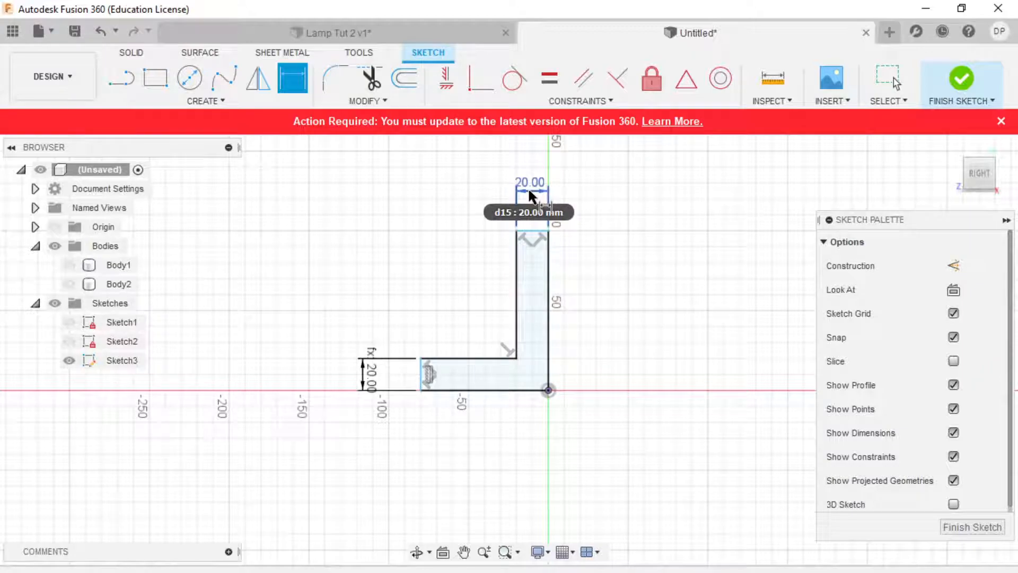
key("Escape")
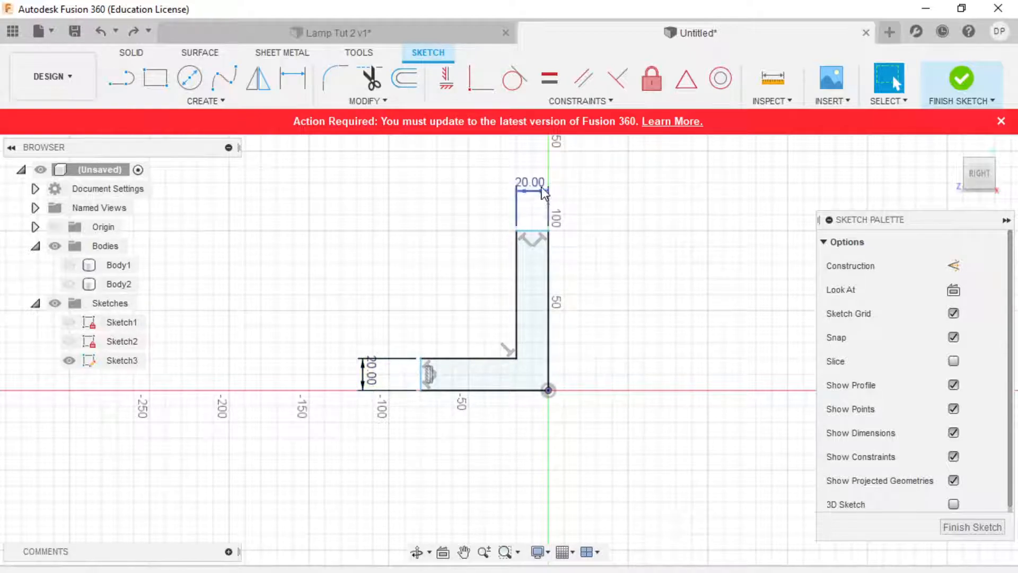
- Undo the horizontal leg's thickness dimension and stretch that leg's upper edge upward to a thickness of about 57 mm
left_click(420, 358)
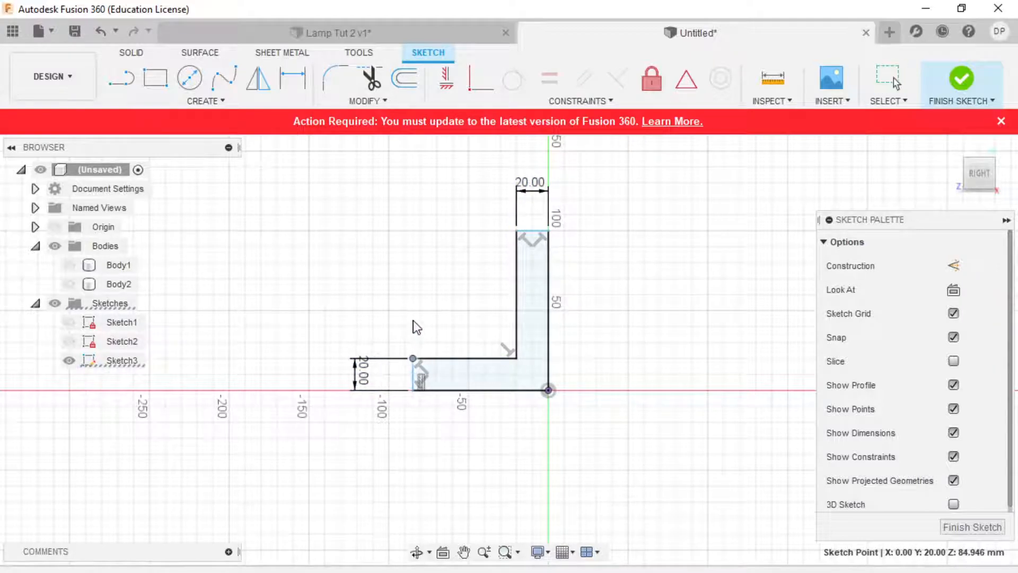
left_click(421, 378)
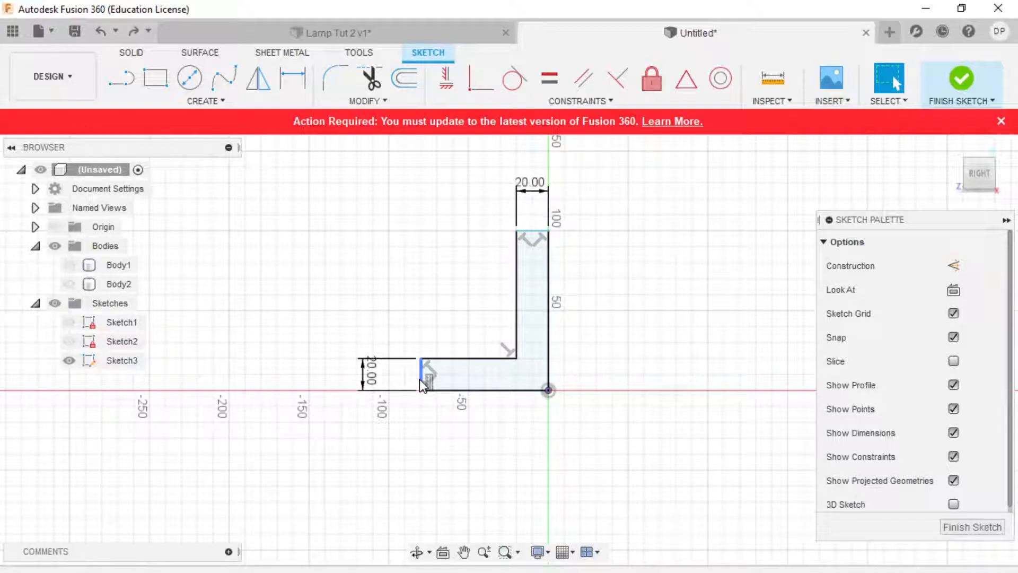
key("ctrl+z")
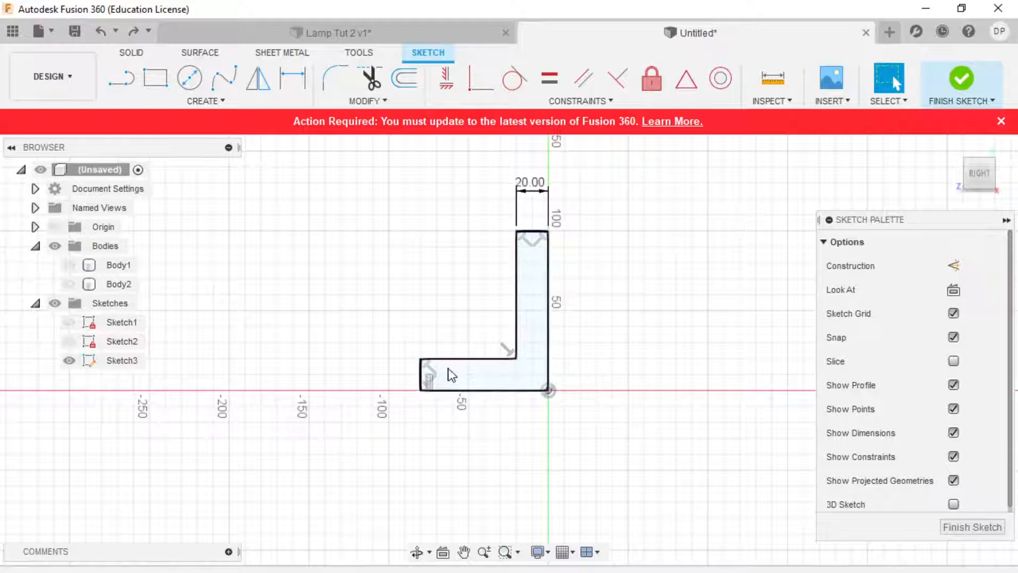
mouse_move(460, 359)
left_mouse_down()
mouse_move(463, 376)
mouse_move(477, 313)
mouse_move(457, 300)
left_mouse_up()
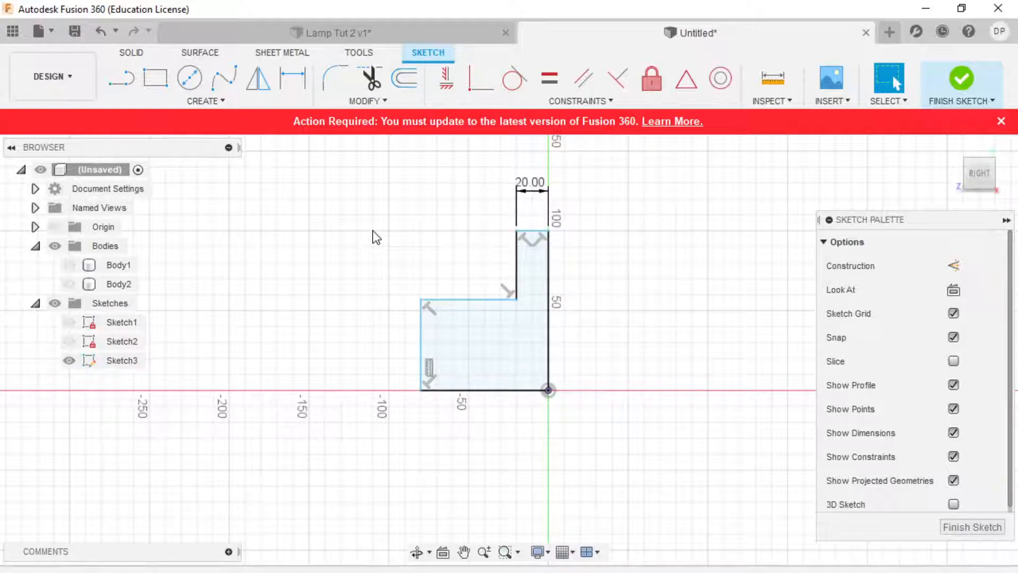
- Dimension the horizontal leg's thickness, try a value of 3 mm, and undo that value
left_click(295, 80)
left_click(416, 330)
left_click(353, 342)
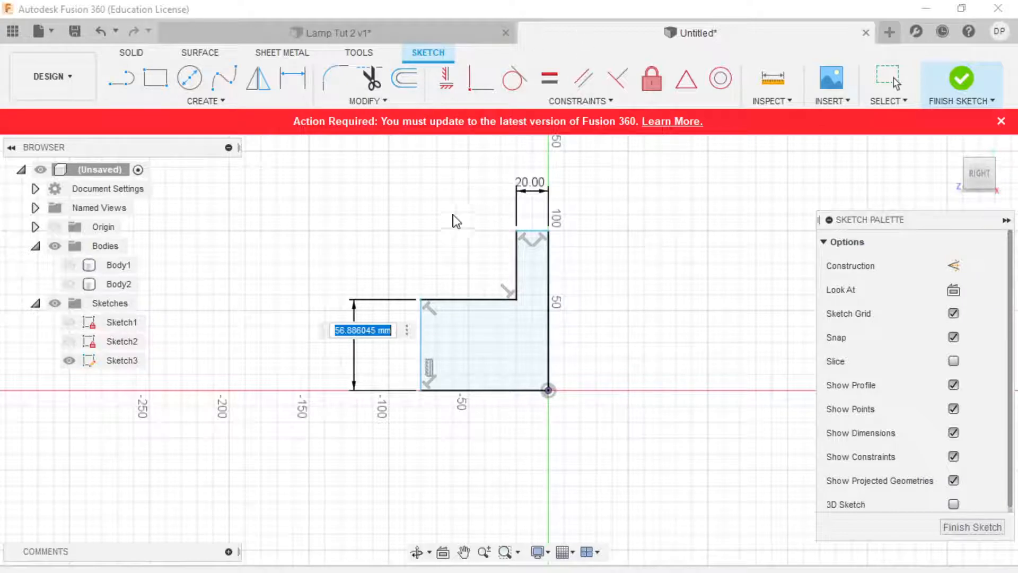
type("3")
key("Return")
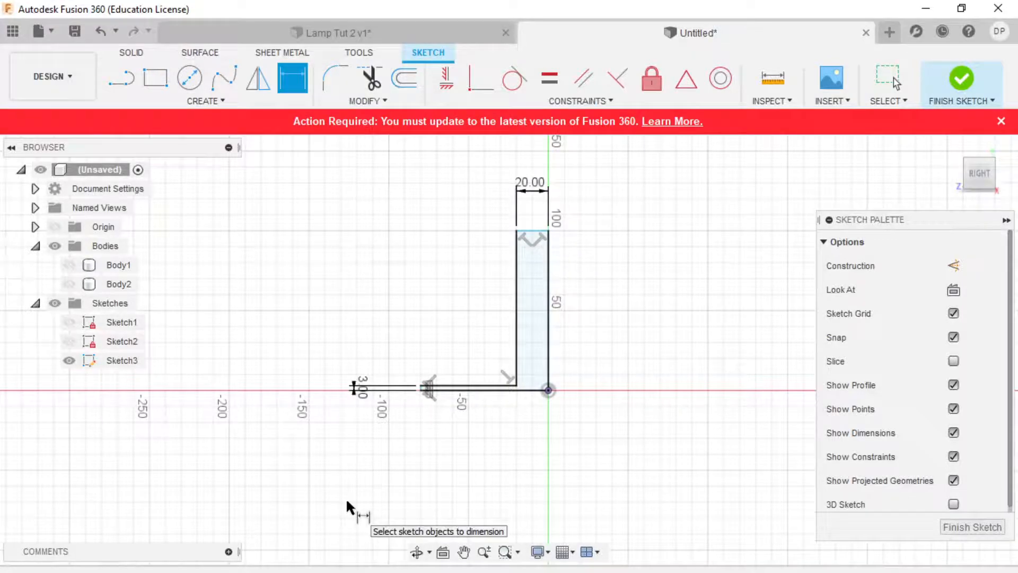
key("Escape")
key("ctrl+z")
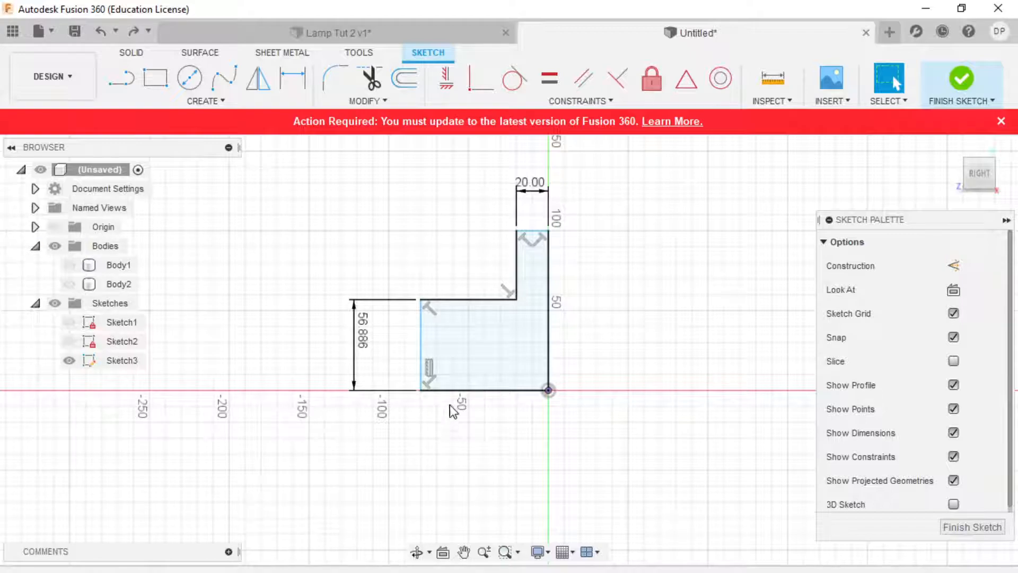
- Set the vertical leg's thickness to 2 mm and link the horizontal leg's thickness to that dimension
double_click(535, 191)
type("2")
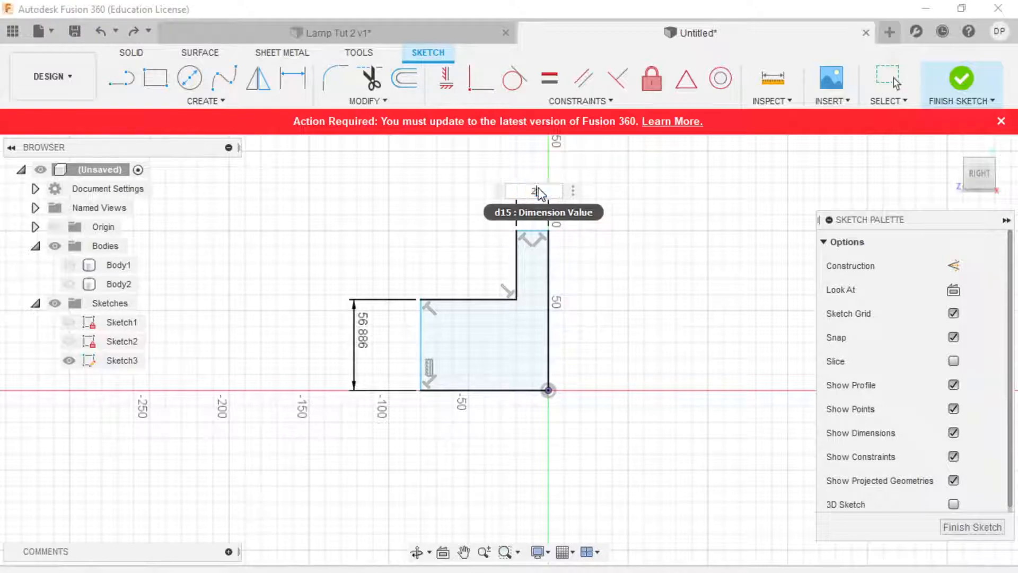
key("Return")
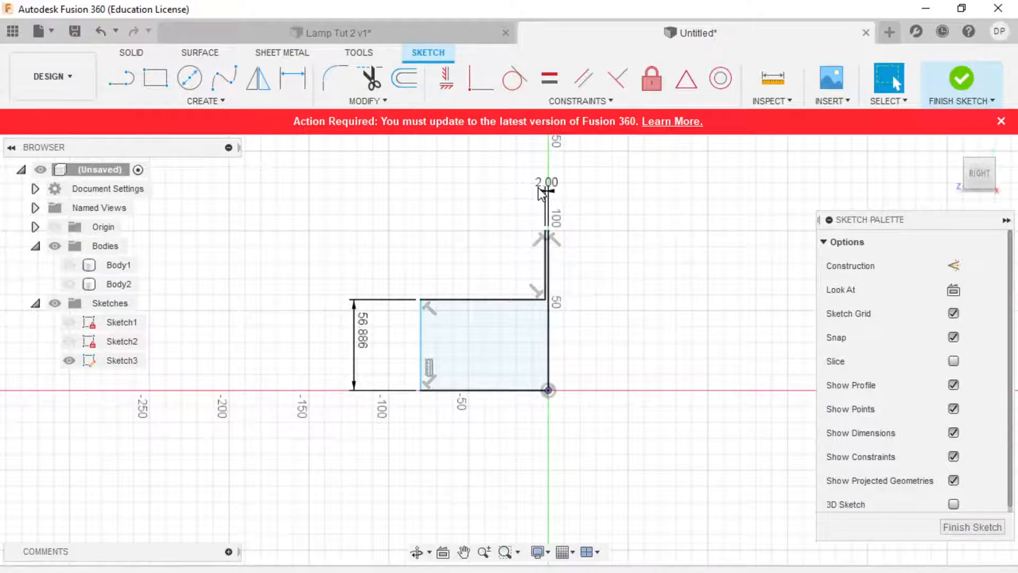
double_click(359, 329)
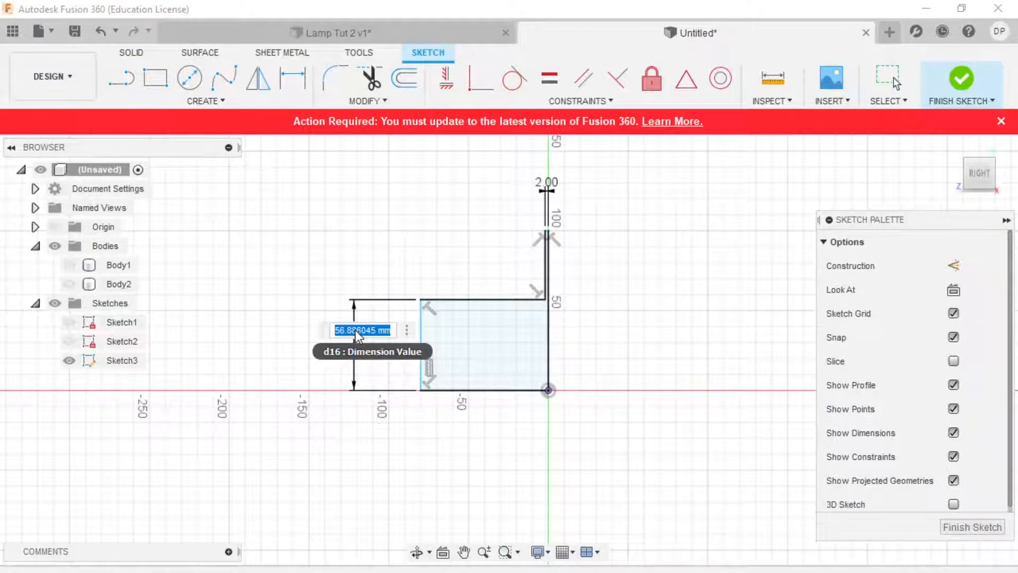
left_click(549, 187)
key("Return")
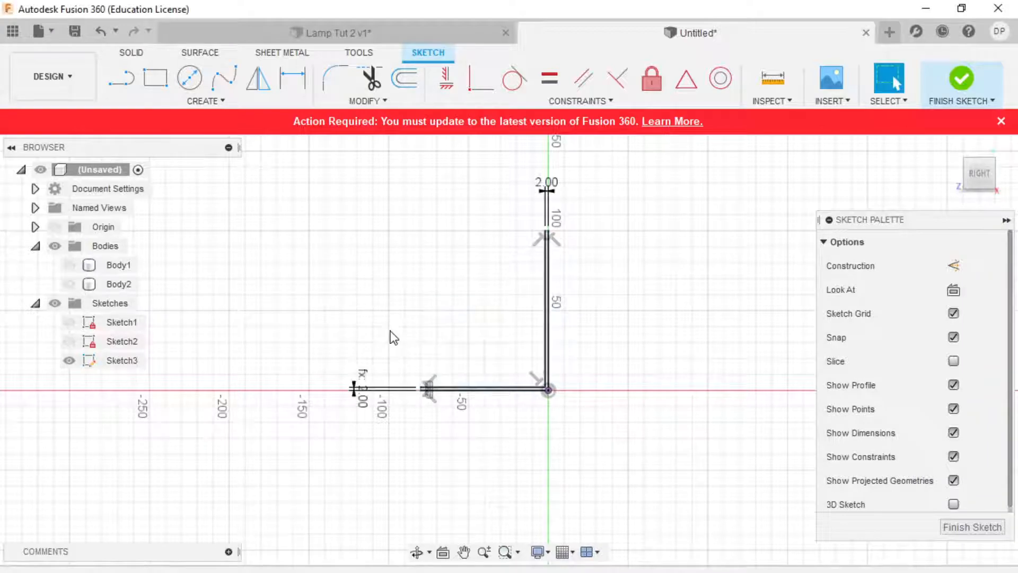
- Test the linked leg thicknesses by setting the vertical leg's driving dimension to 5 mm
left_click(359, 388)
scroll(357, 390, "up", 5)
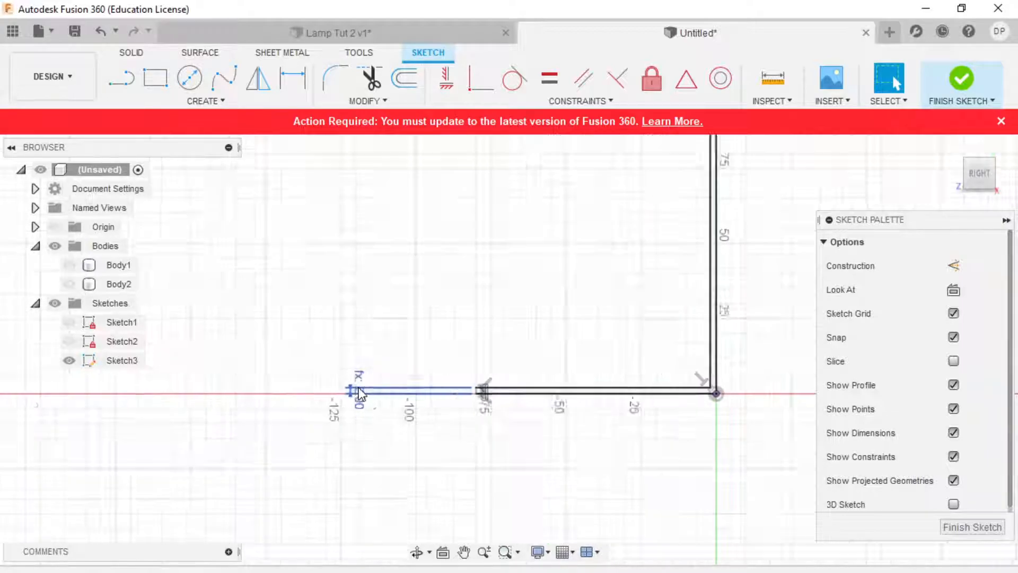
scroll(359, 408, "down", 3)
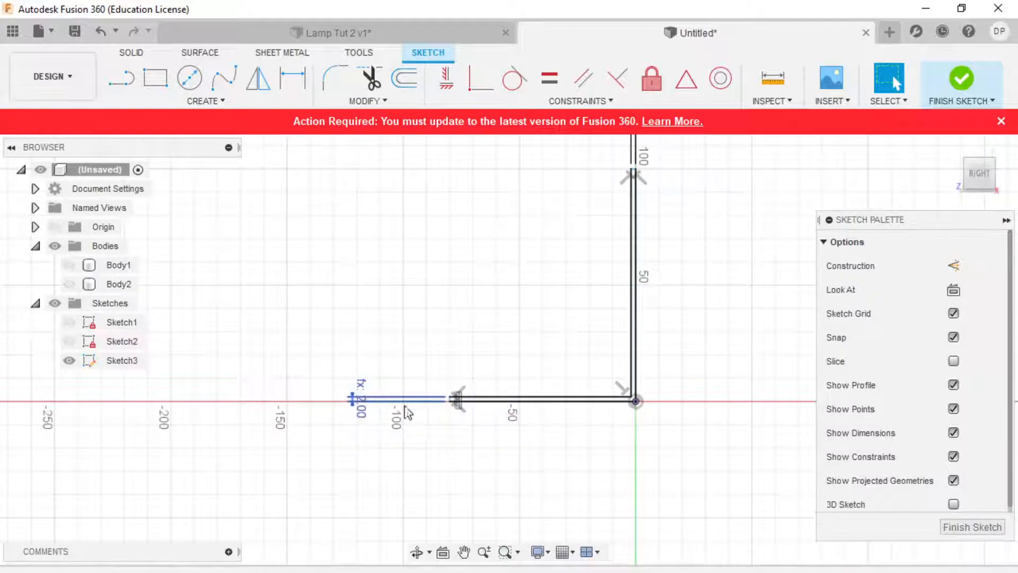
scroll(390, 405, "down", 2)
left_click(554, 210)
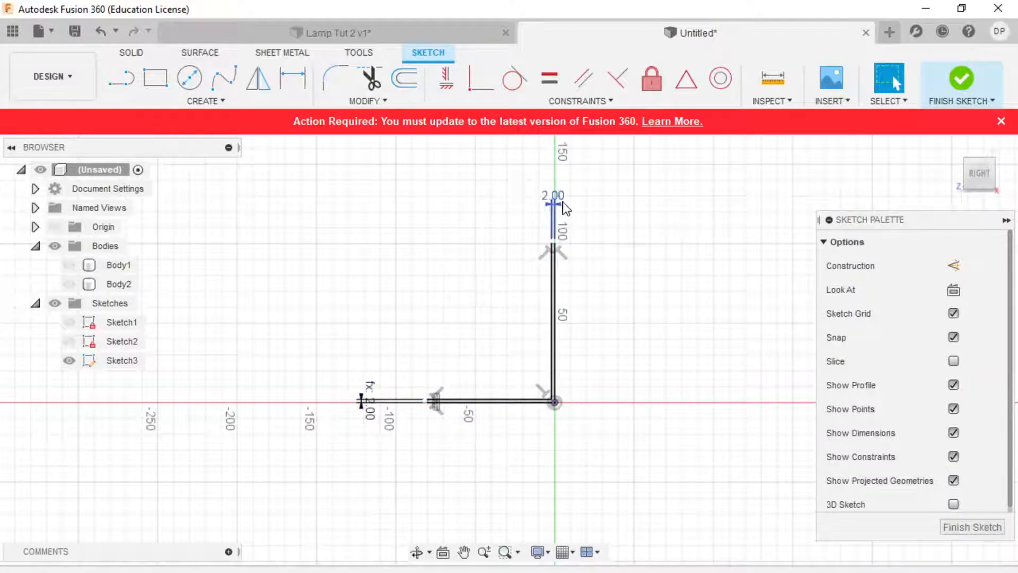
double_click(555, 202)
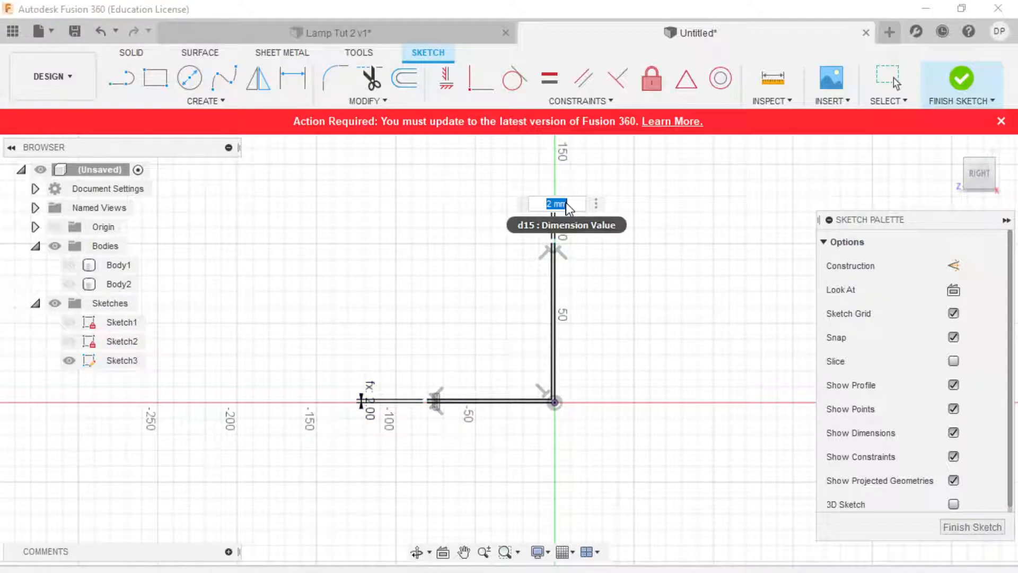
type("5")
key("Return")
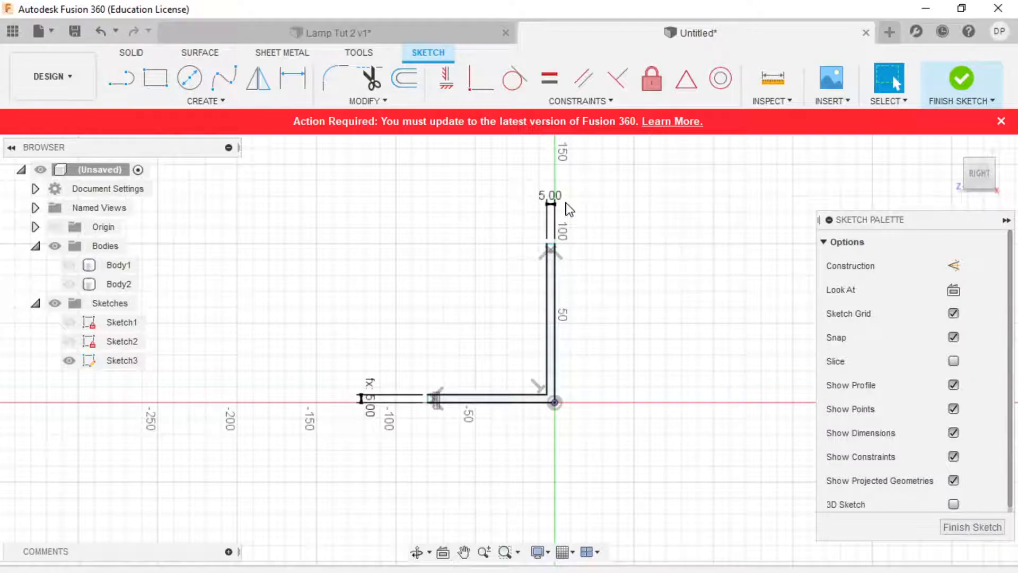
- Set the vertical leg's driving thickness dimension to 2 mm
double_click(552, 204)
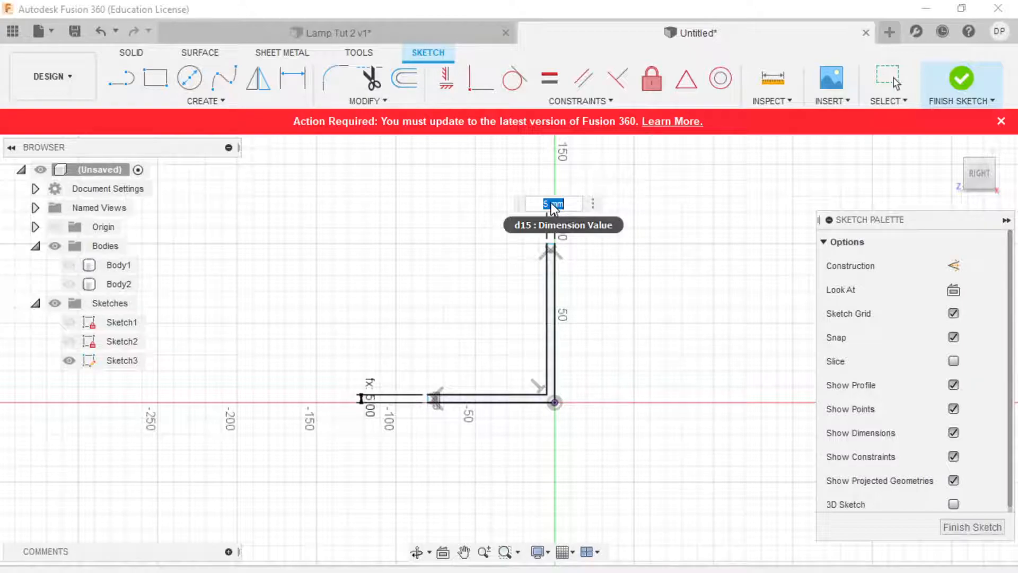
key("BackSpace")
type("2")
key("Return")
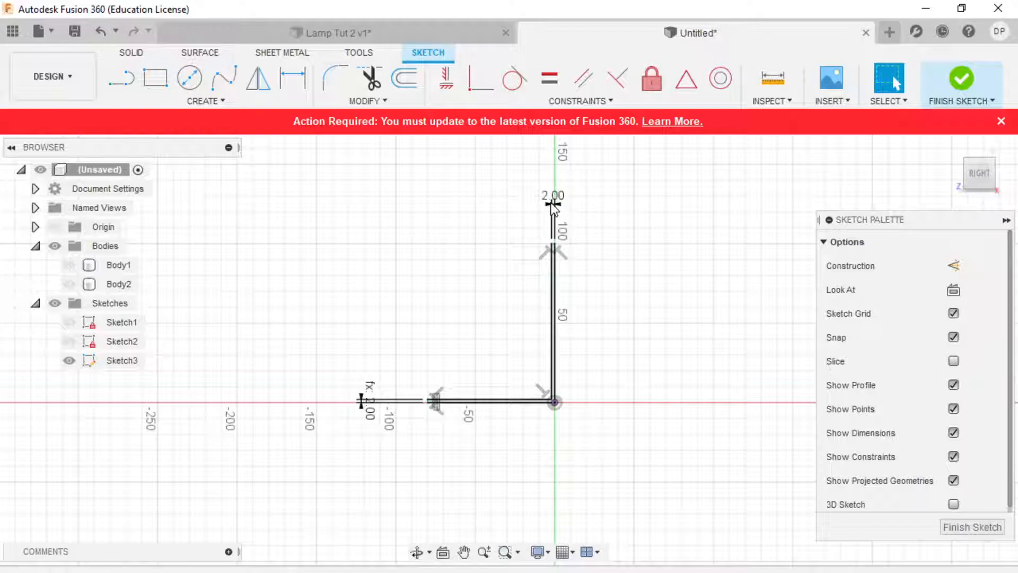
- Dimension the vertical leg's outer edge and set its length to 20 mm
left_click(295, 84)
left_click(561, 289)
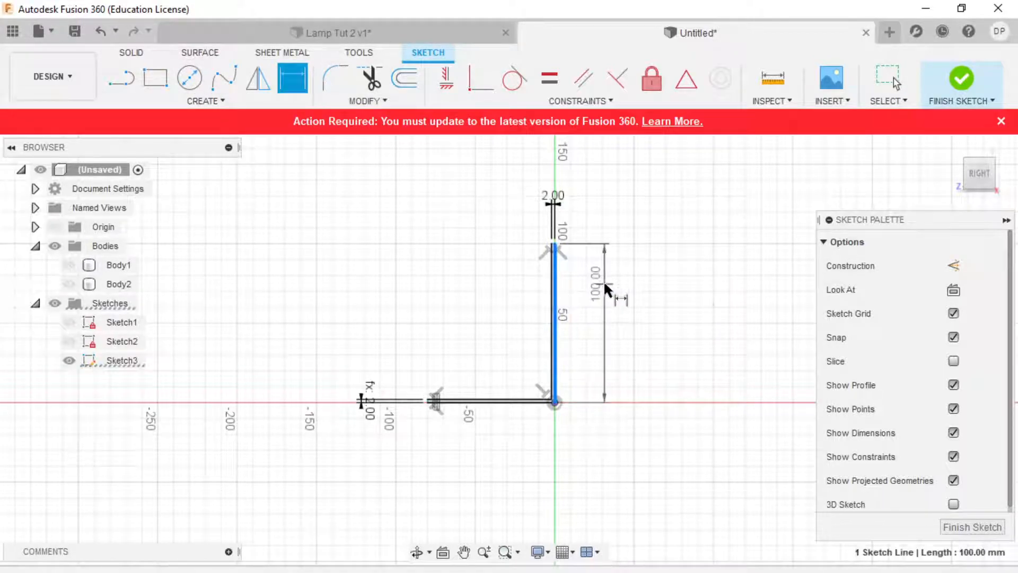
left_click(608, 289)
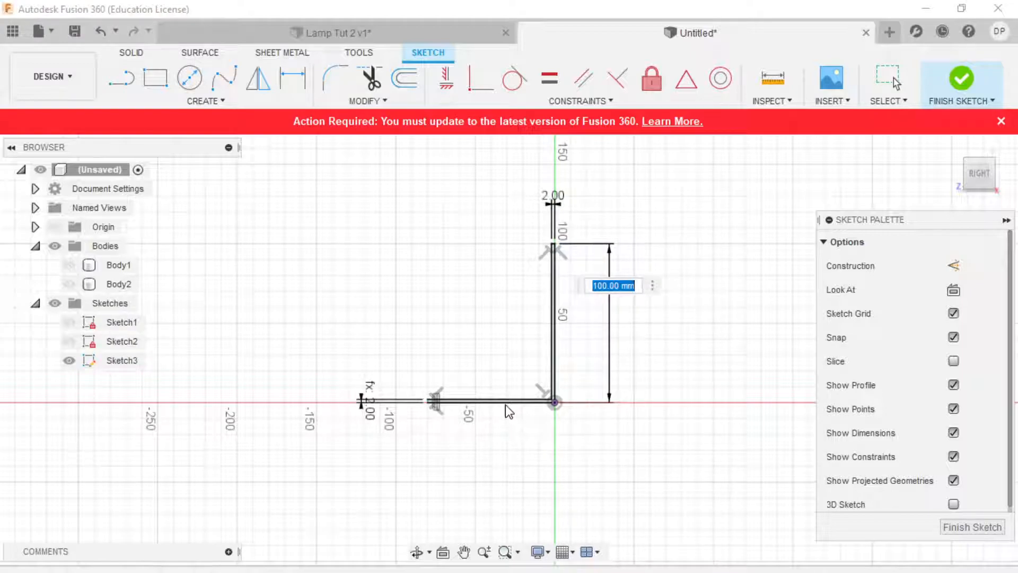
type("20")
key("Return")
- Dimension the horizontal leg's length and link it to the vertical leg's length dimension, d17
left_click(279, 85)
left_click(485, 401)
left_click(493, 422)
type("20")
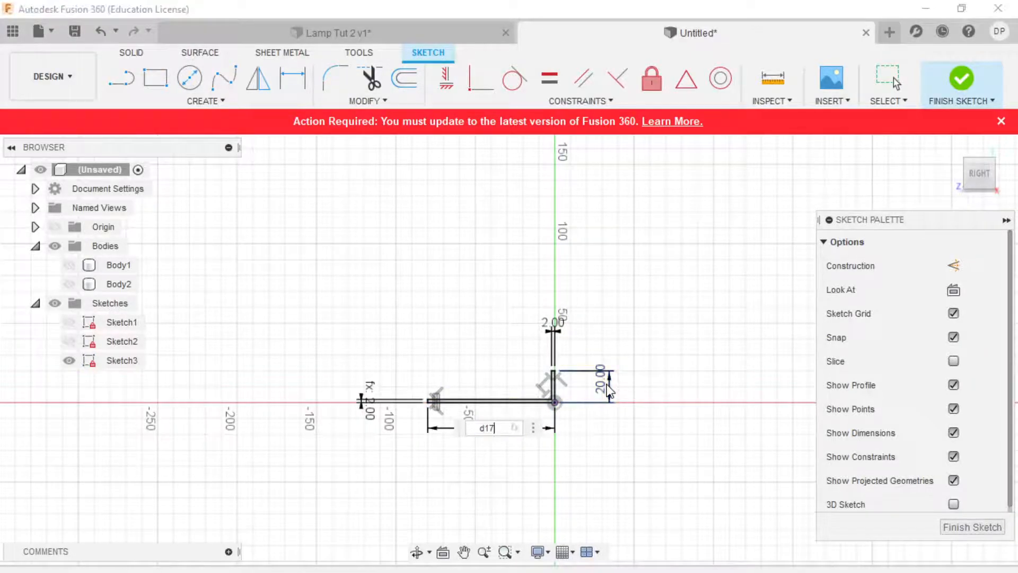
key("Return")
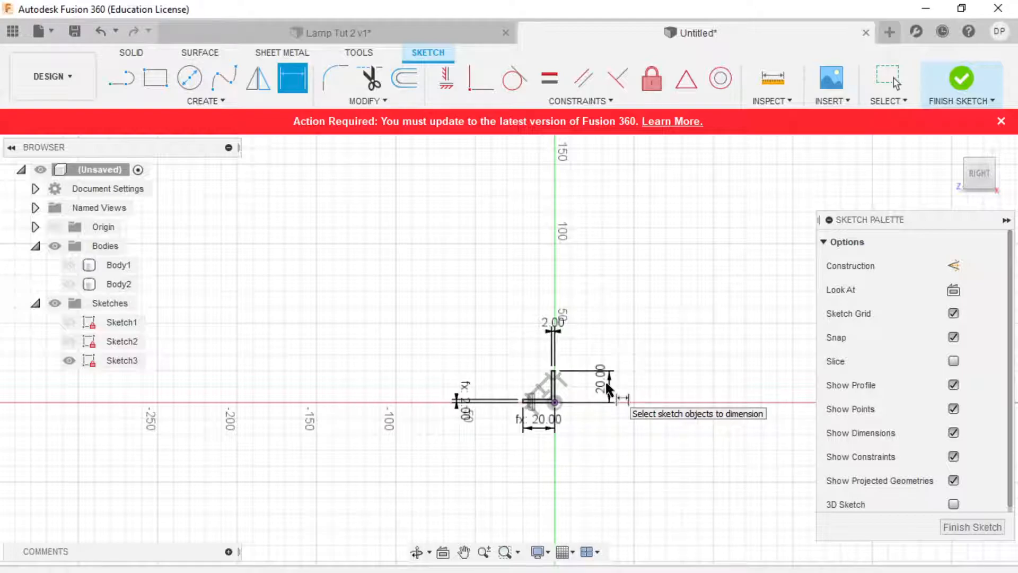
scroll(605, 380, "up", 8)
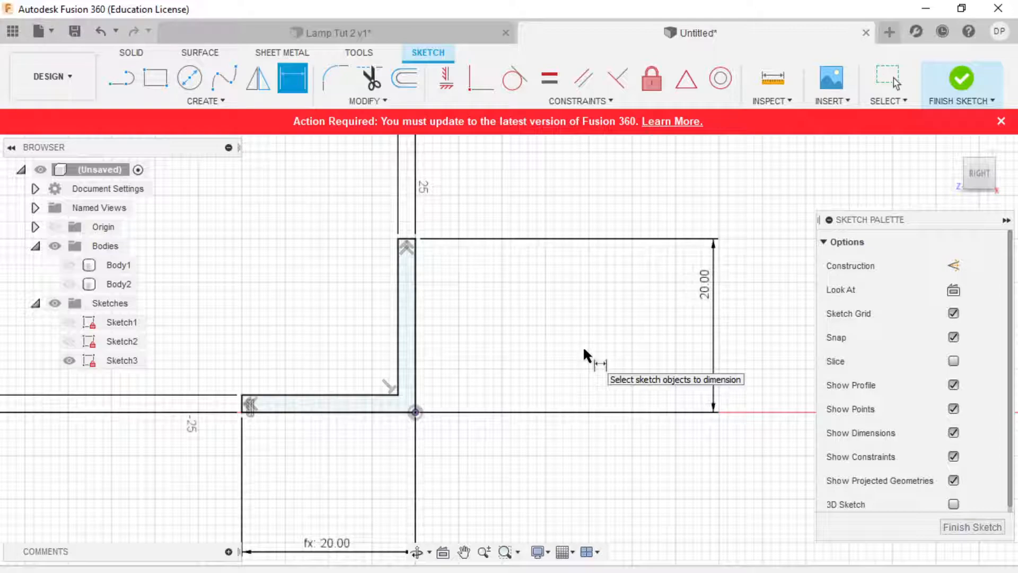
- Finish the sketch and extrude the L-shaped profile 10 mm on one side as a new body
left_click(962, 77)
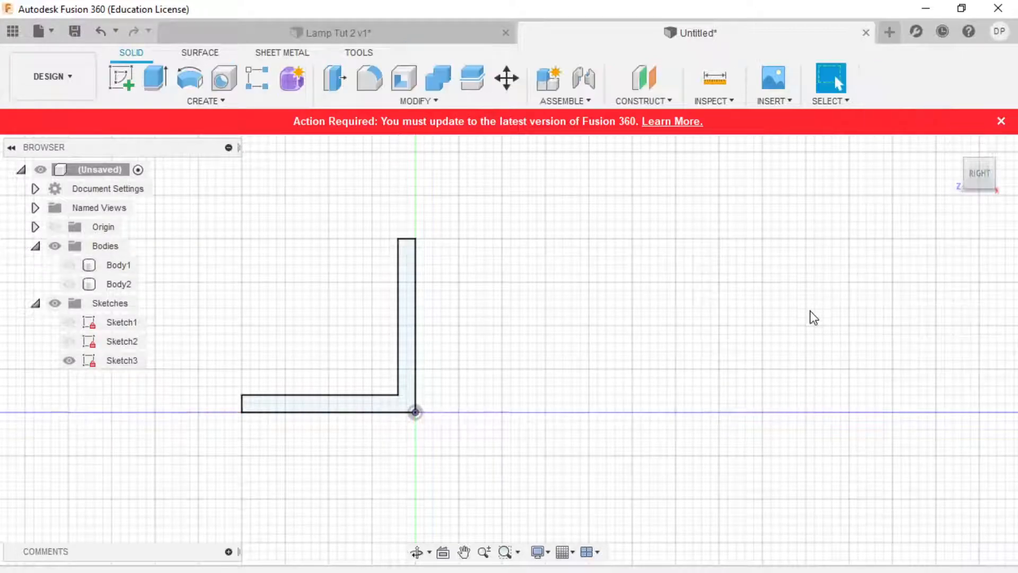
left_click(954, 148)
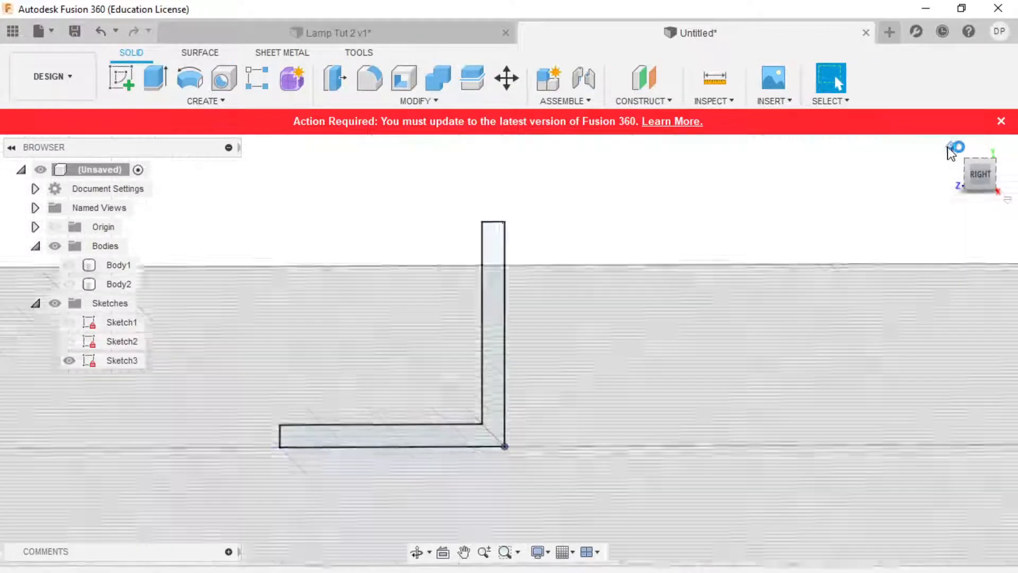
left_click(159, 80)
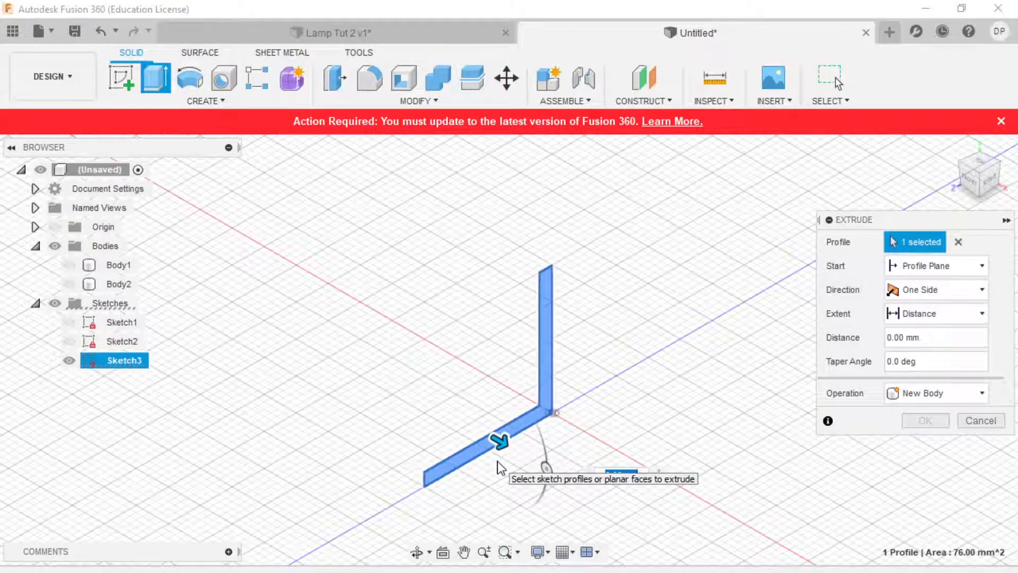
type("10")
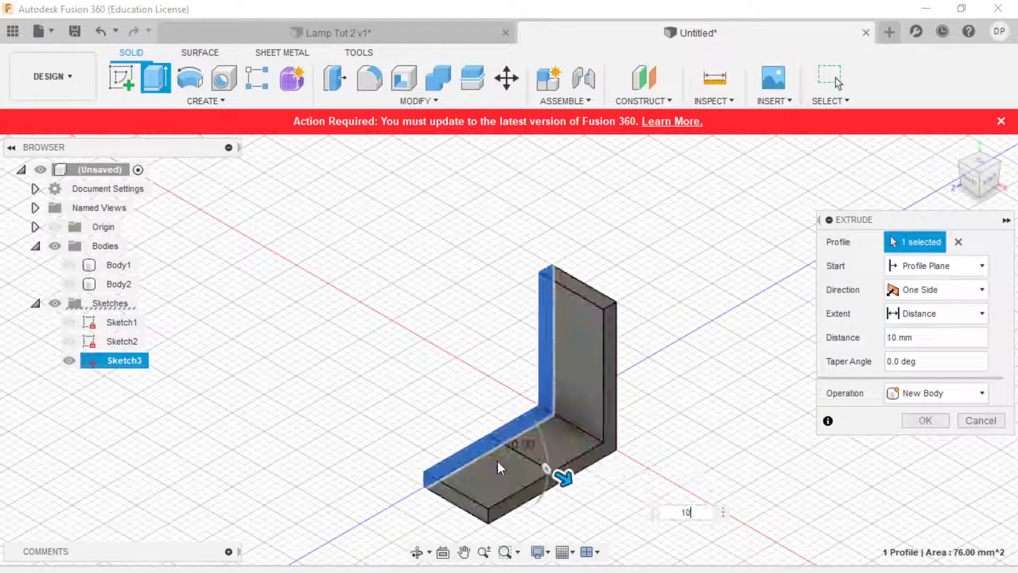
key("Return")
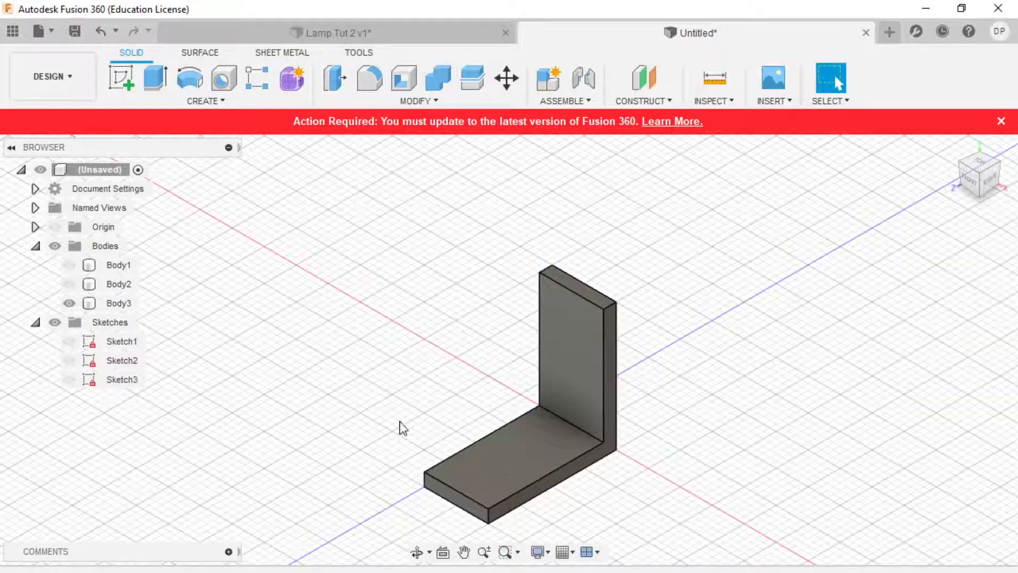
- Open the appearance settings for the L-shaped bracket body
scroll(366, 434, "down", 5)
scroll(371, 438, "up", 1)
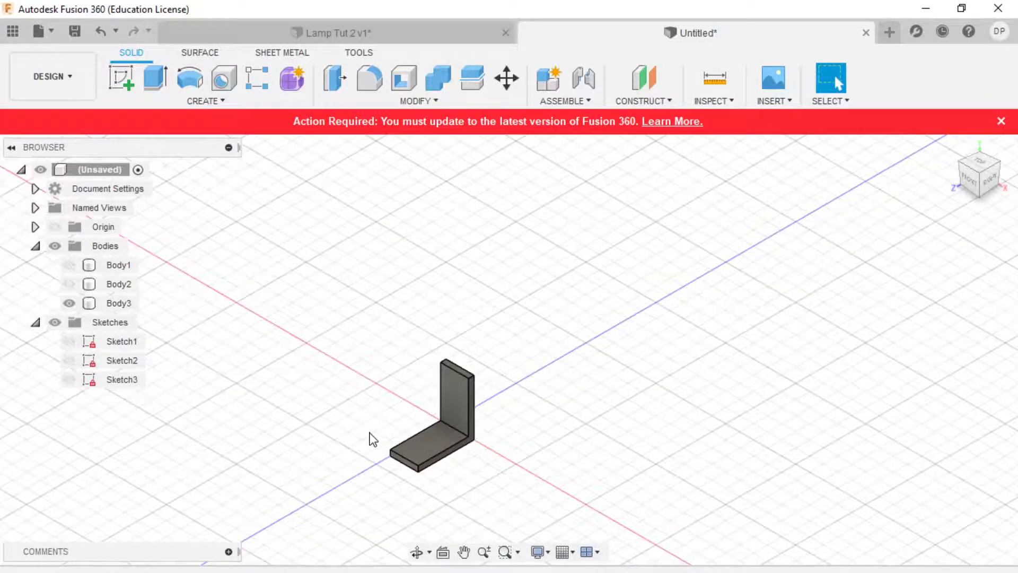
right_click(110, 303)
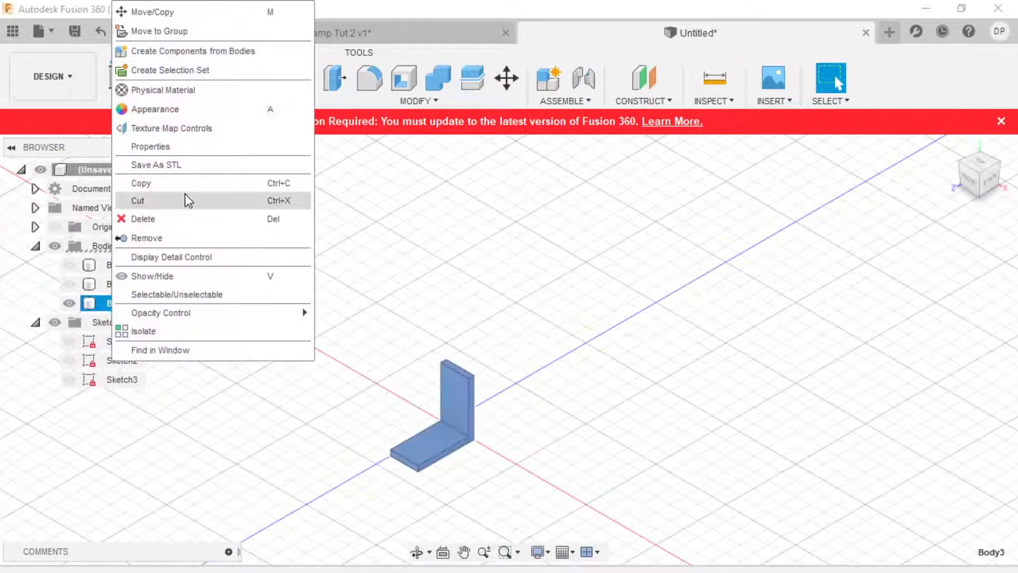
left_click(161, 110)
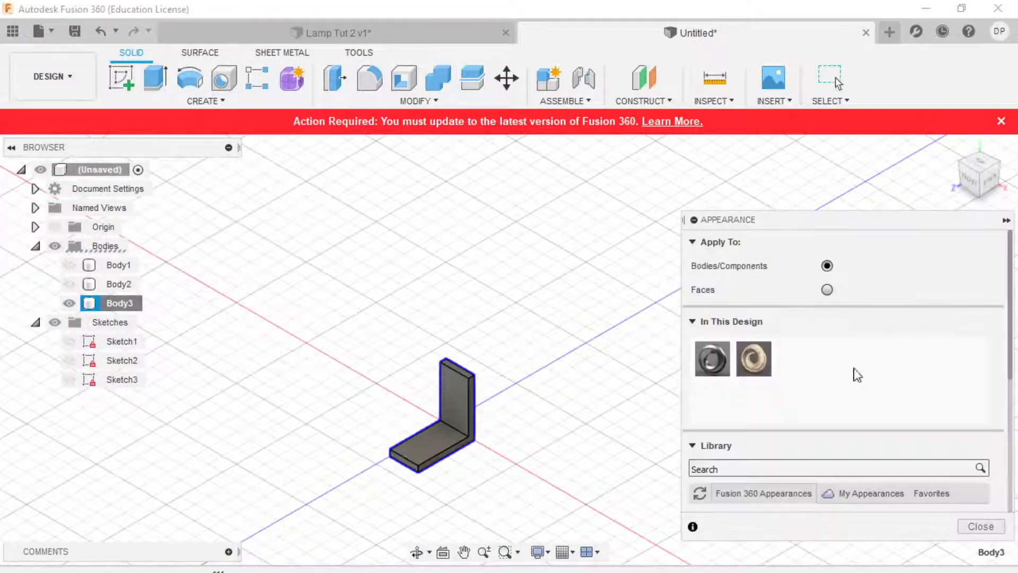
- Try searching the appearance library for "alu" and clear the search
scroll(742, 371, "down", 3)
left_click(744, 371)
type("a")
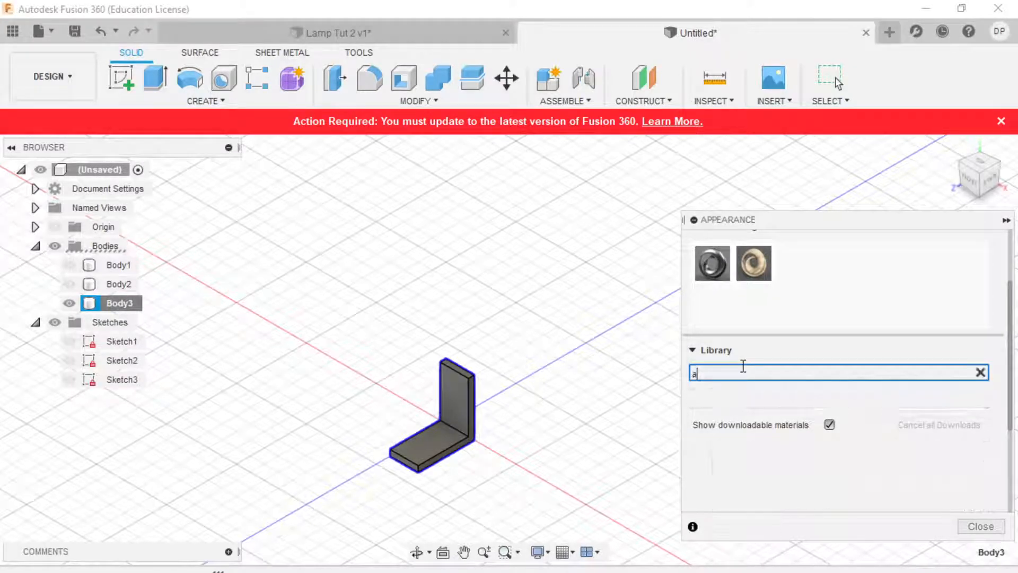
type("lu")
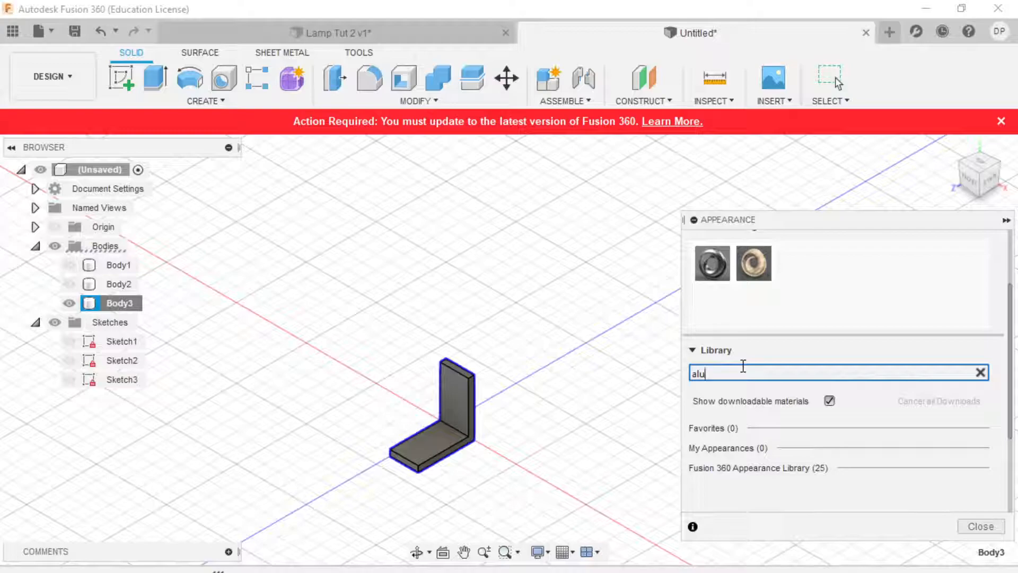
scroll(777, 445, "down", 4)
scroll(777, 444, "up", 6)
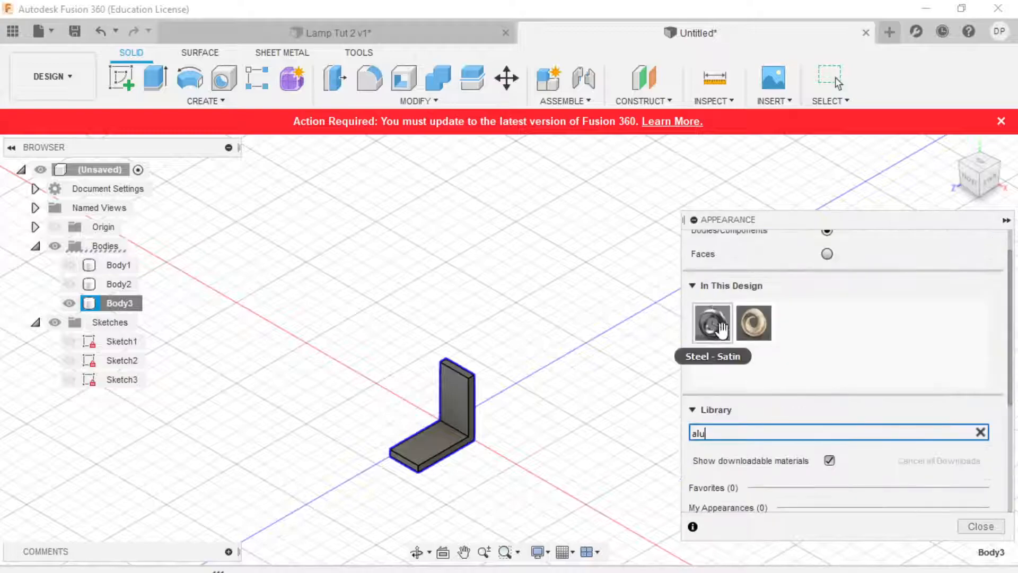
scroll(766, 428, "down", 4)
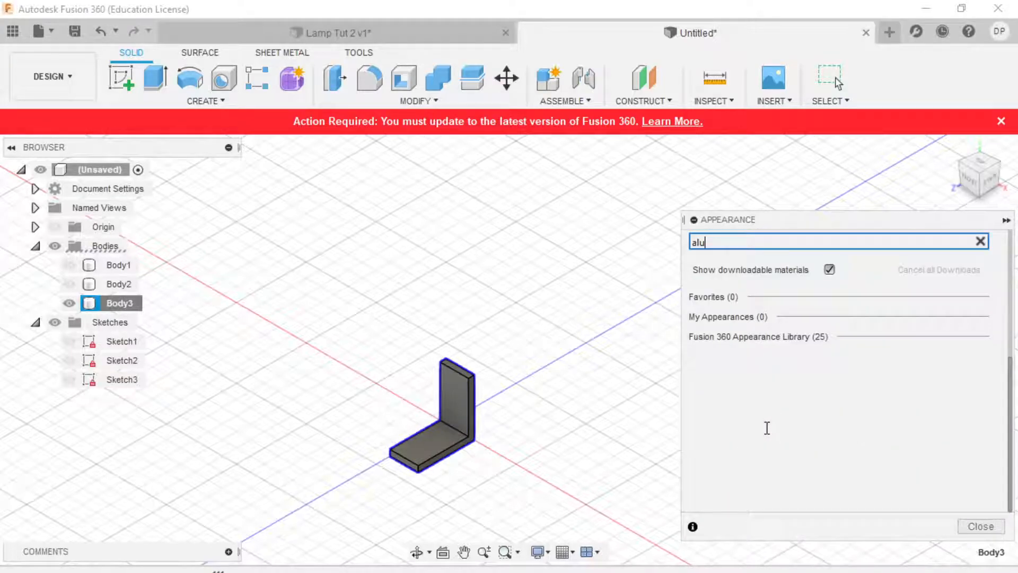
key("BackSpace")
key("BackSpace")
key("BackSpace")
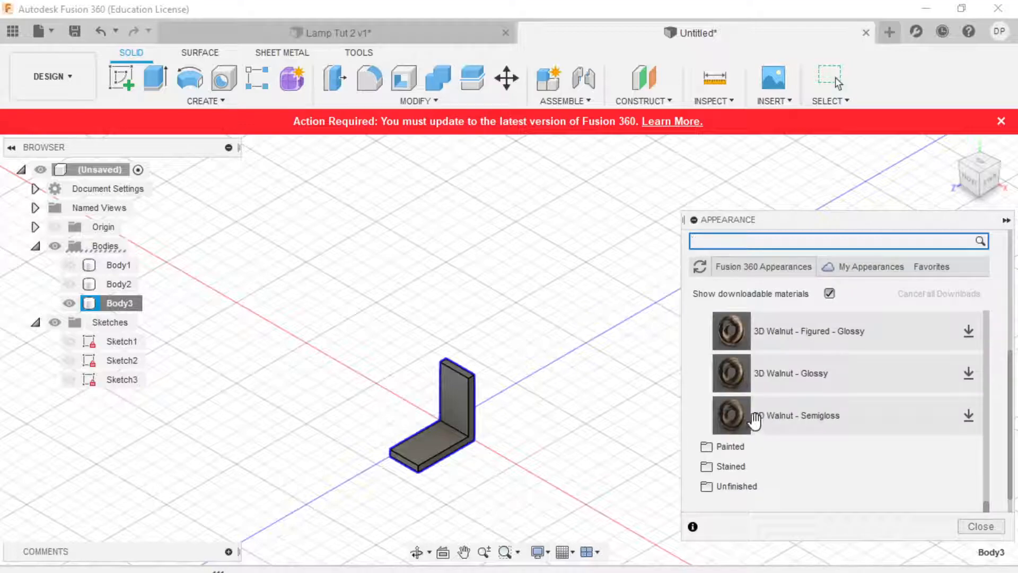
- Apply the Aluminum - Satin appearance from the metal library to the L-shaped bracket
scroll(752, 432, "up", 6)
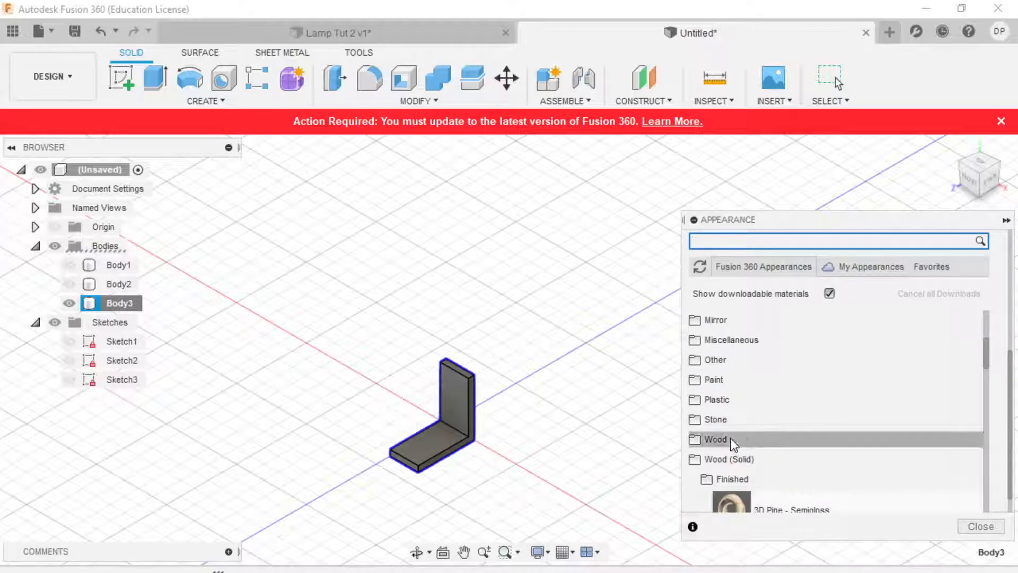
scroll(736, 345, "up", 2)
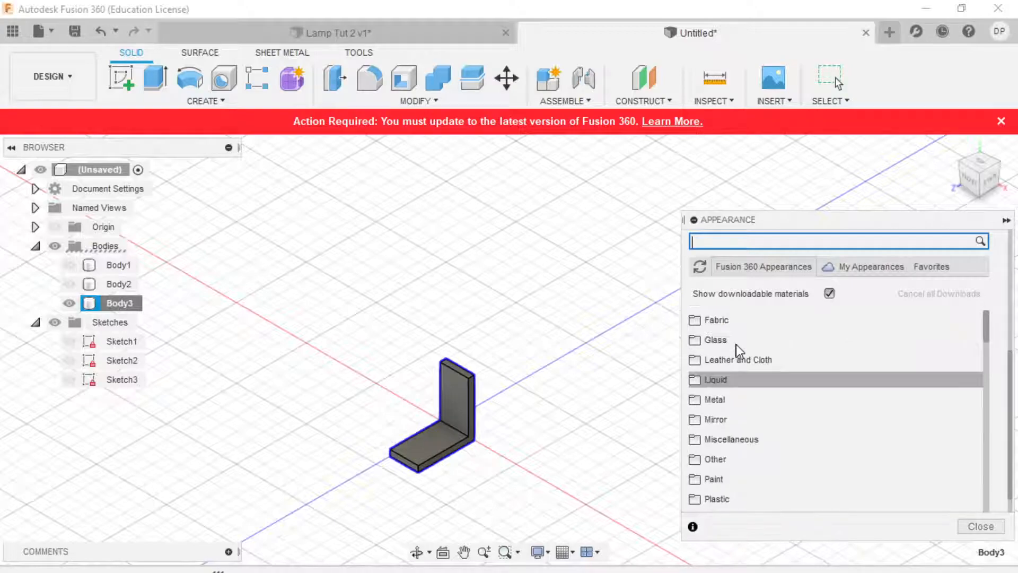
left_click(743, 402)
left_click(759, 420)
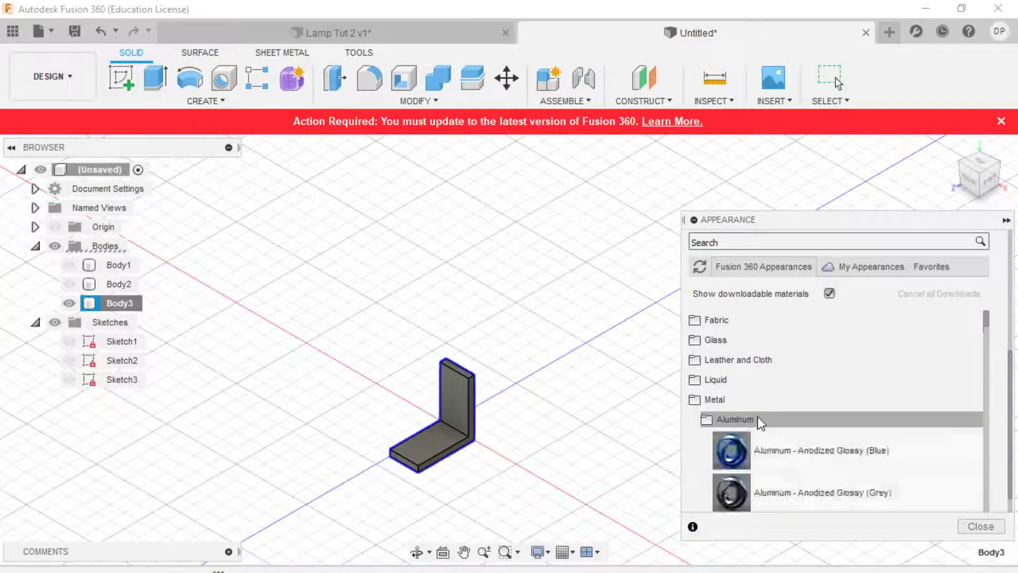
scroll(851, 466, "down", 5)
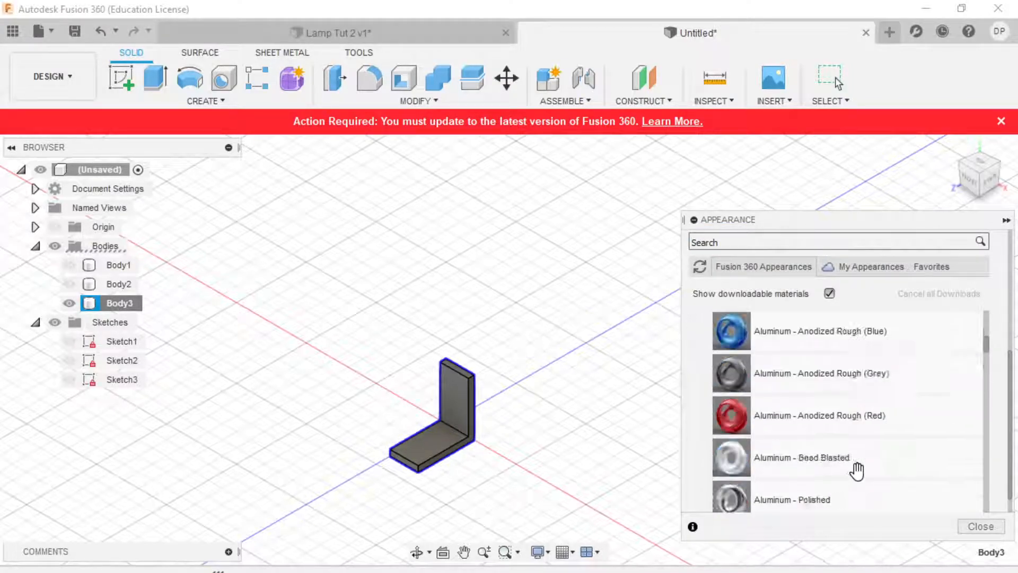
scroll(857, 469, "down", 3)
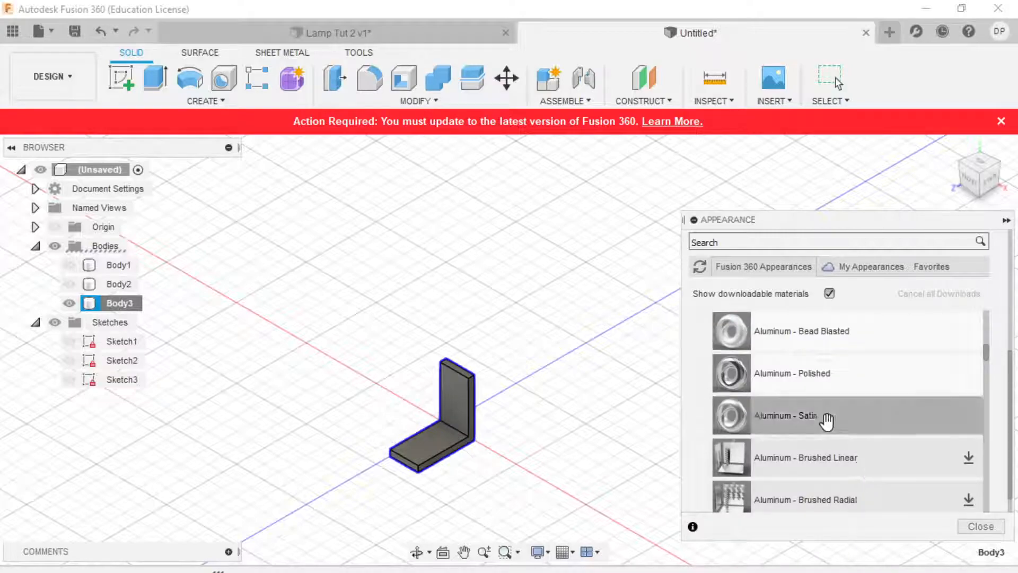
left_click_drag(840, 416, 463, 438)
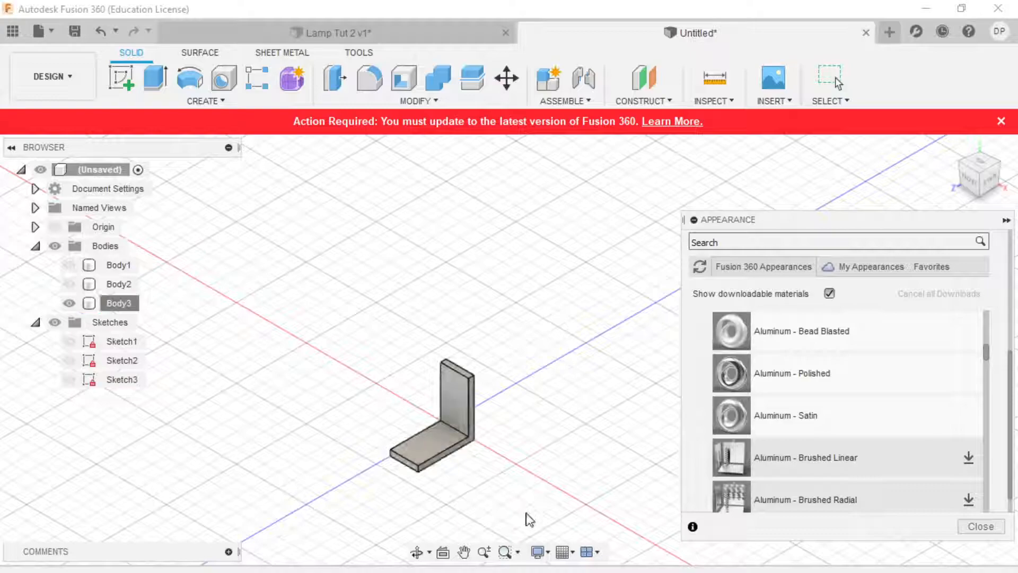
left_click(981, 526)
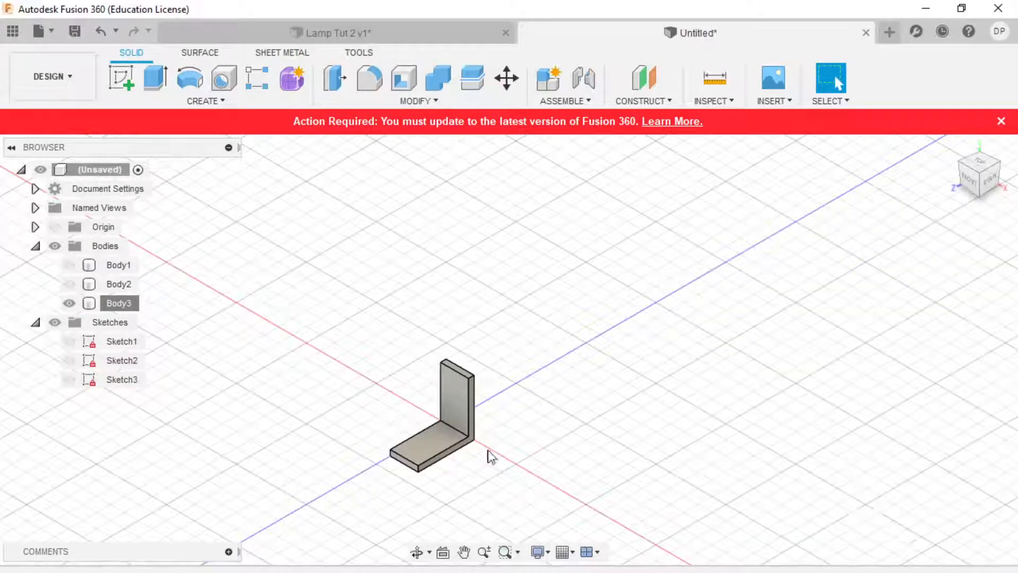
- Show the wooden base and the sloped support together with the bracket
left_click(78, 286)
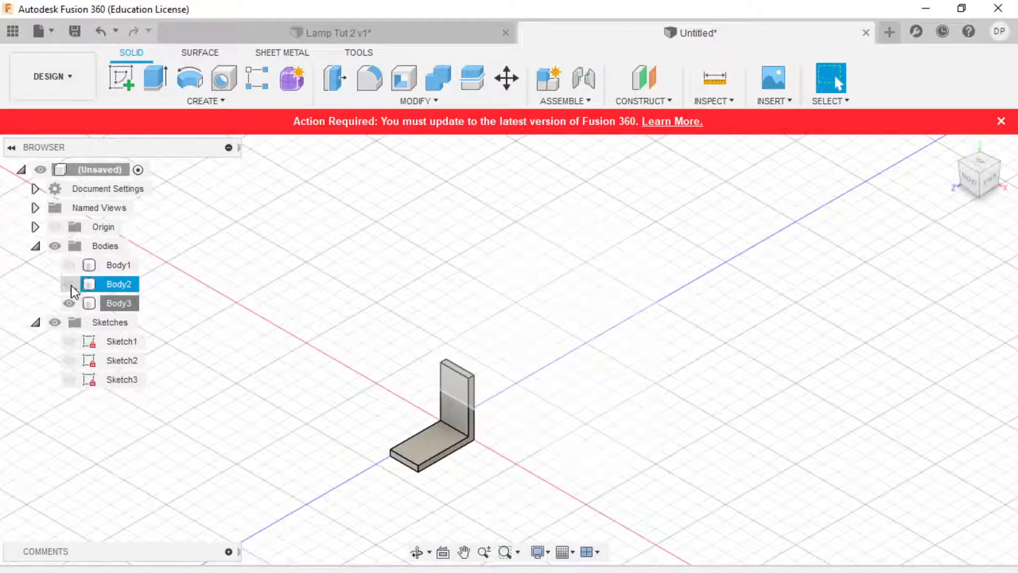
left_click(69, 285)
left_click(70, 265)
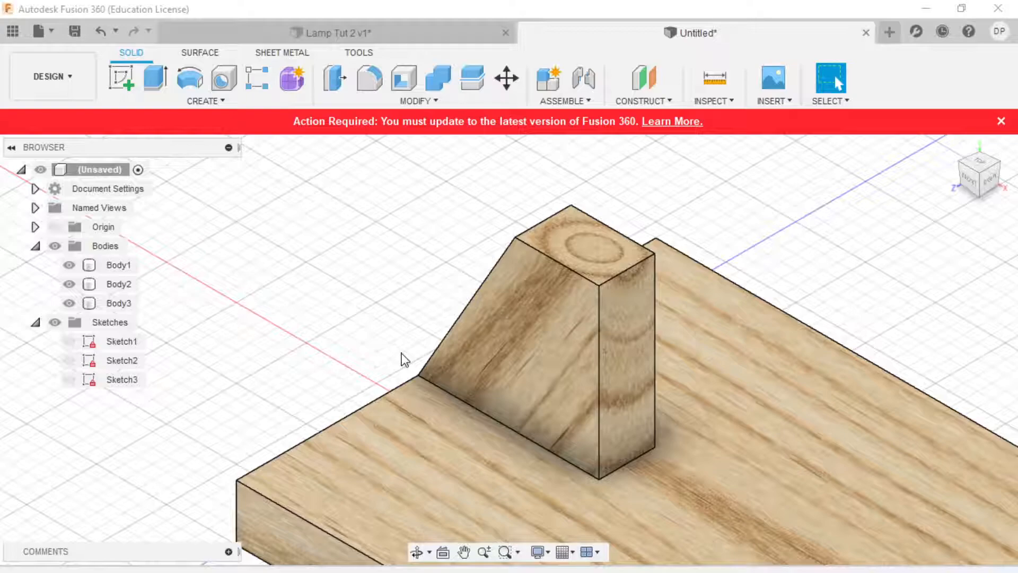
- Toggle the visibility of the base and sloped support to examine where the bracket sits relative to them
left_click(69, 284)
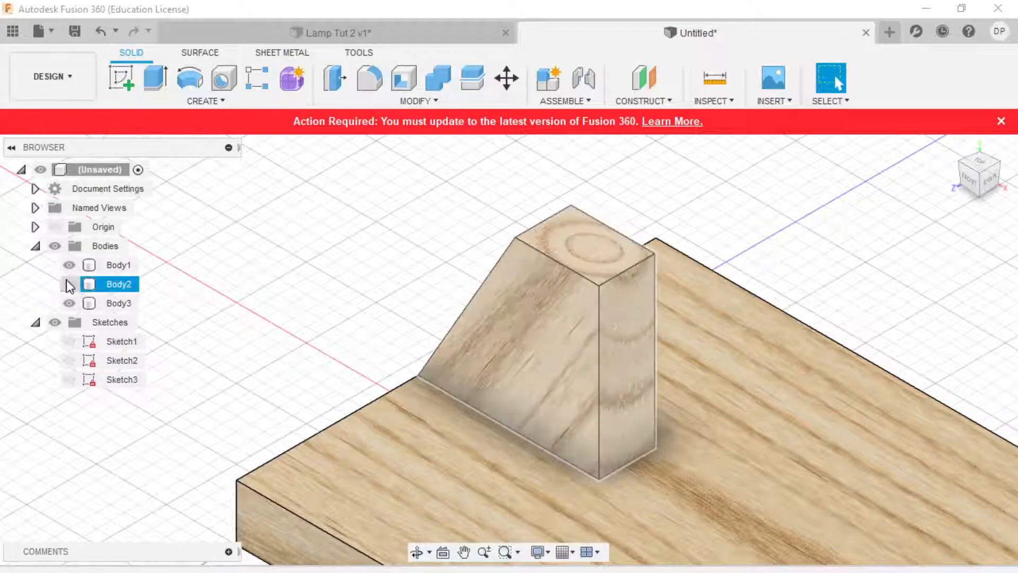
left_click(69, 265)
left_click(70, 284)
left_click(70, 265)
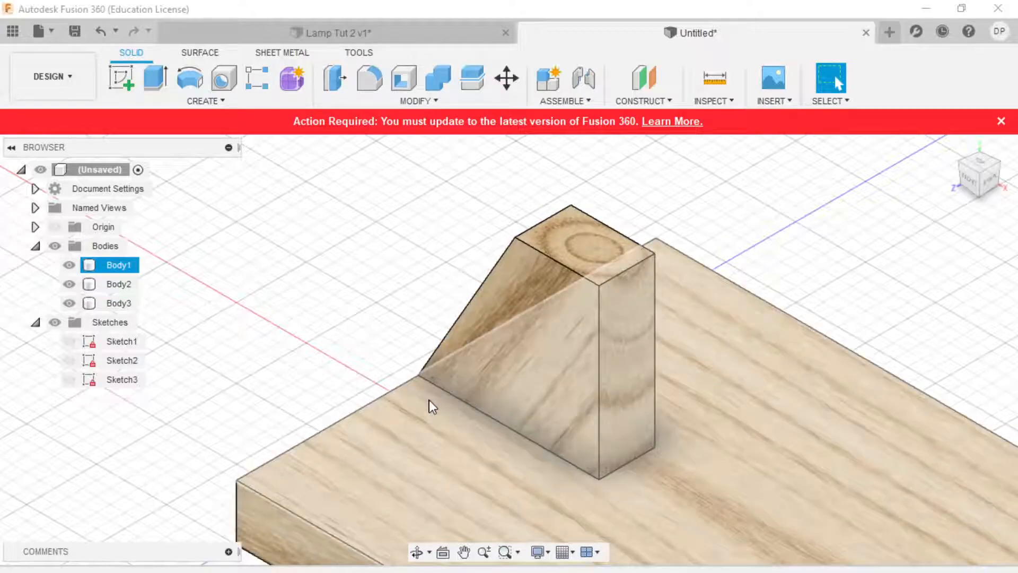
left_click(70, 284)
left_click(69, 265)
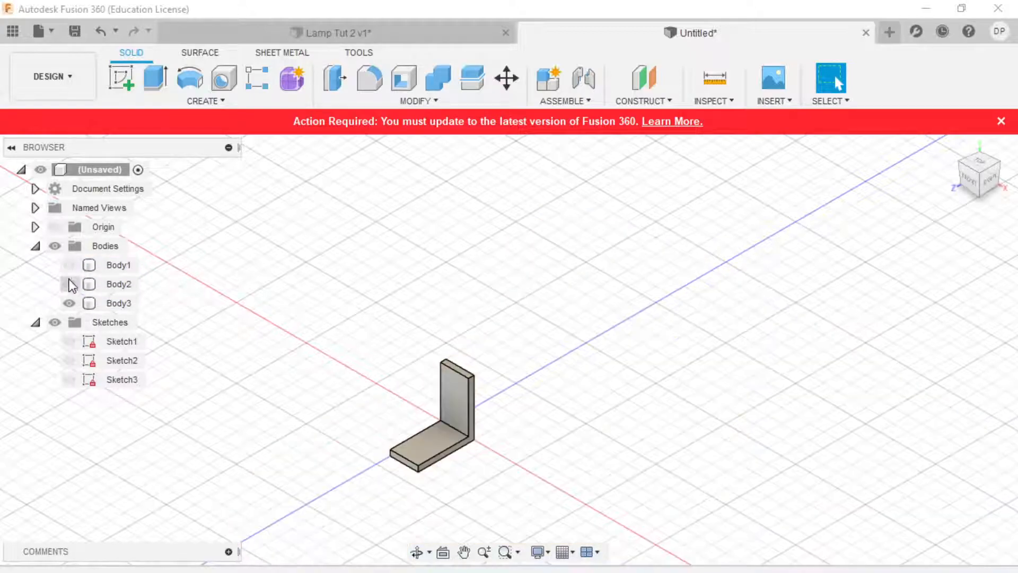
left_click(70, 284)
left_click(70, 265)
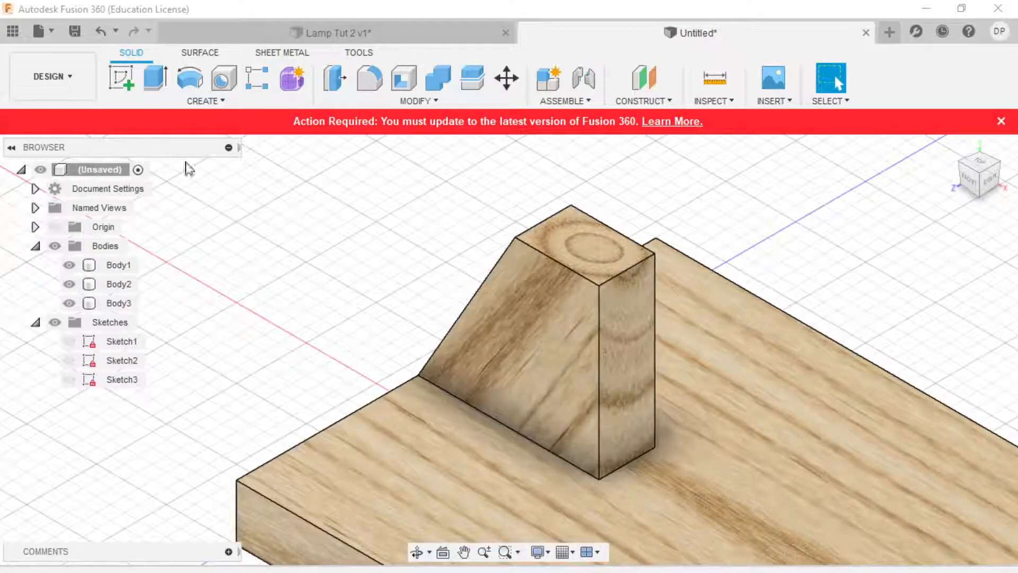
- Start an Align of bodies with the L-shaped bracket's underside as the face to move, hiding the wooden base and support to reach it
left_click(409, 101)
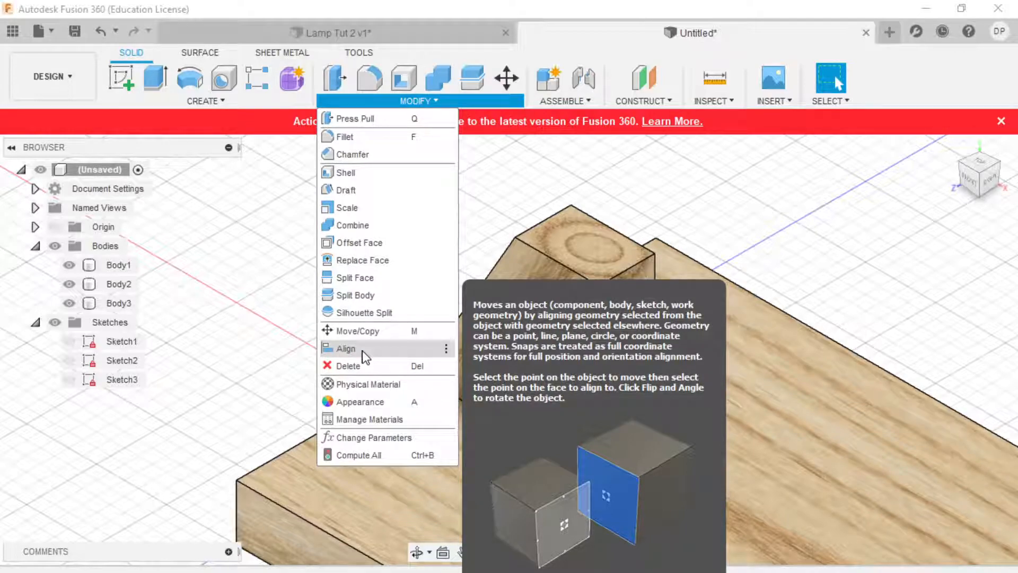
left_click(362, 352)
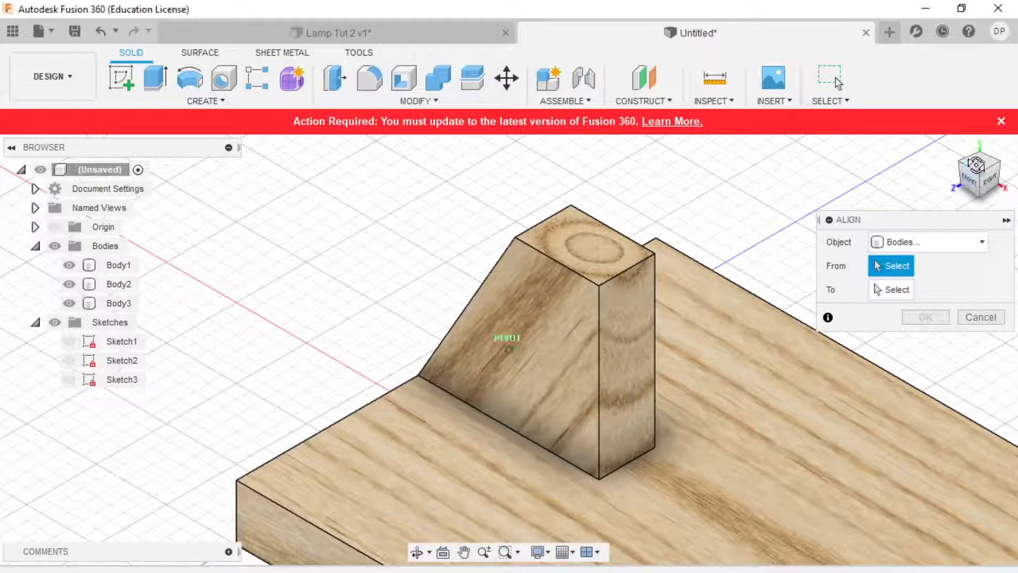
left_click(988, 175)
left_click(991, 174)
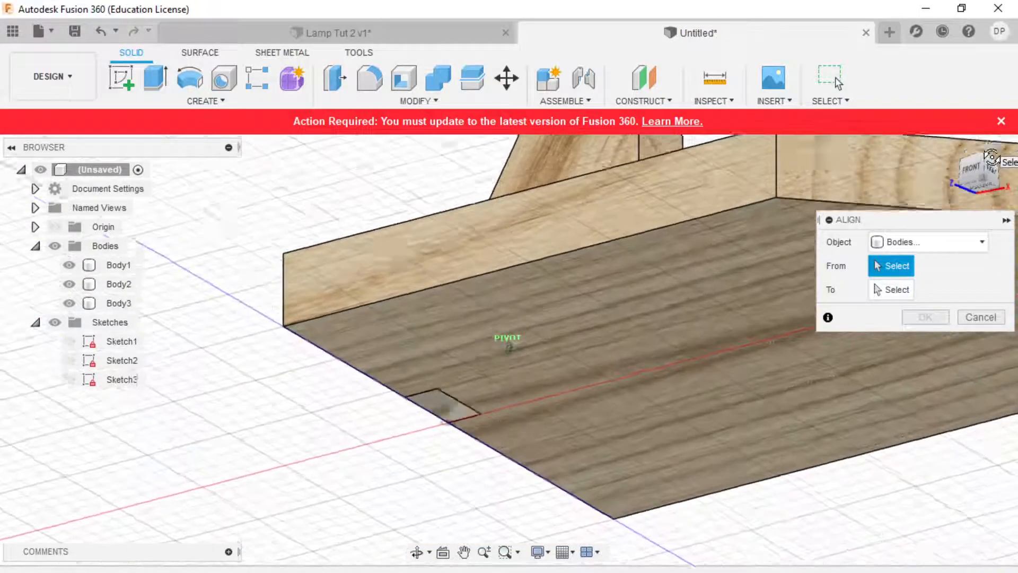
left_click(69, 269)
left_click(69, 266)
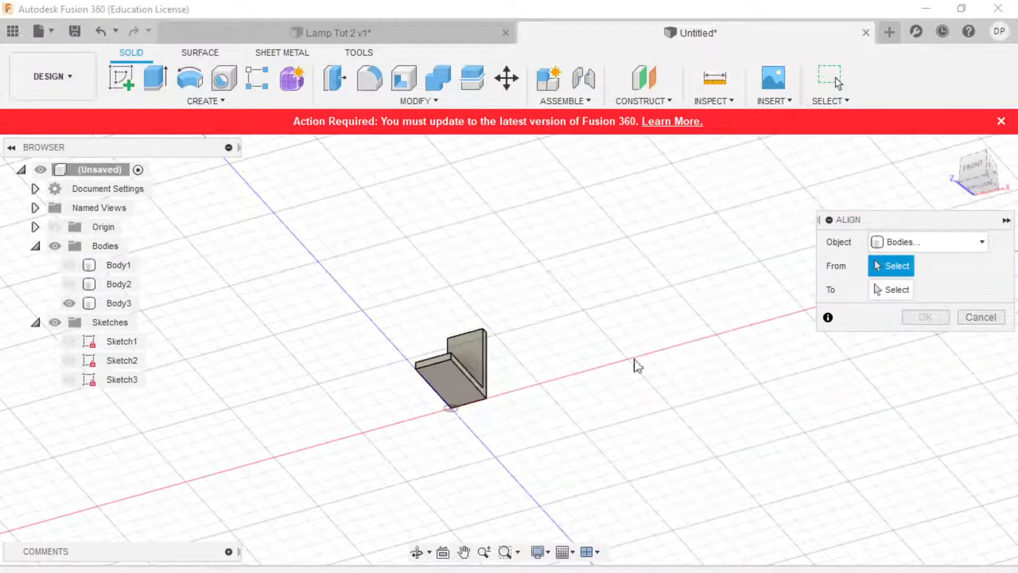
left_click(447, 390)
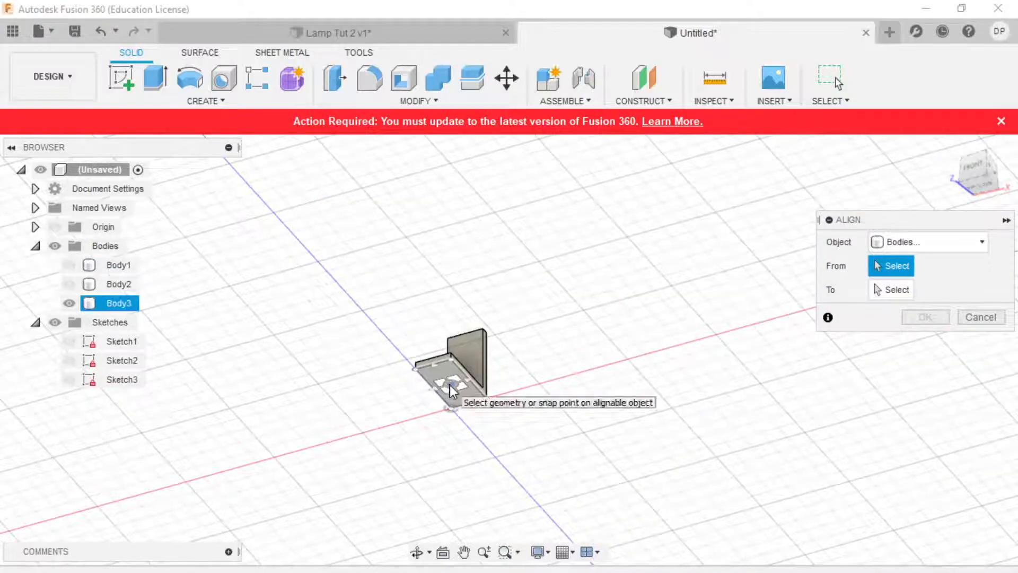
scroll(427, 376, "up", 5)
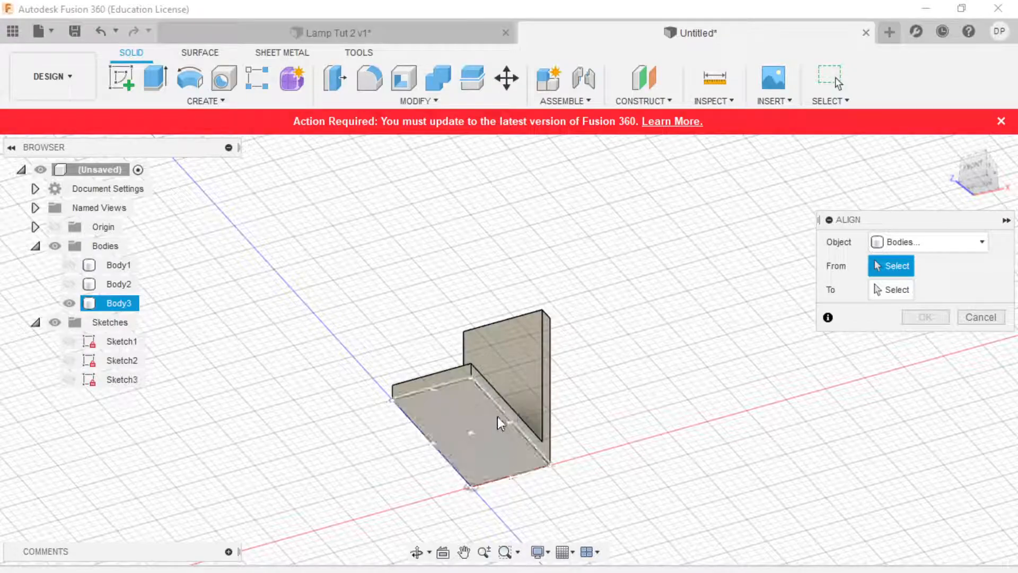
left_click(471, 433)
scroll(355, 469, "down", 3)
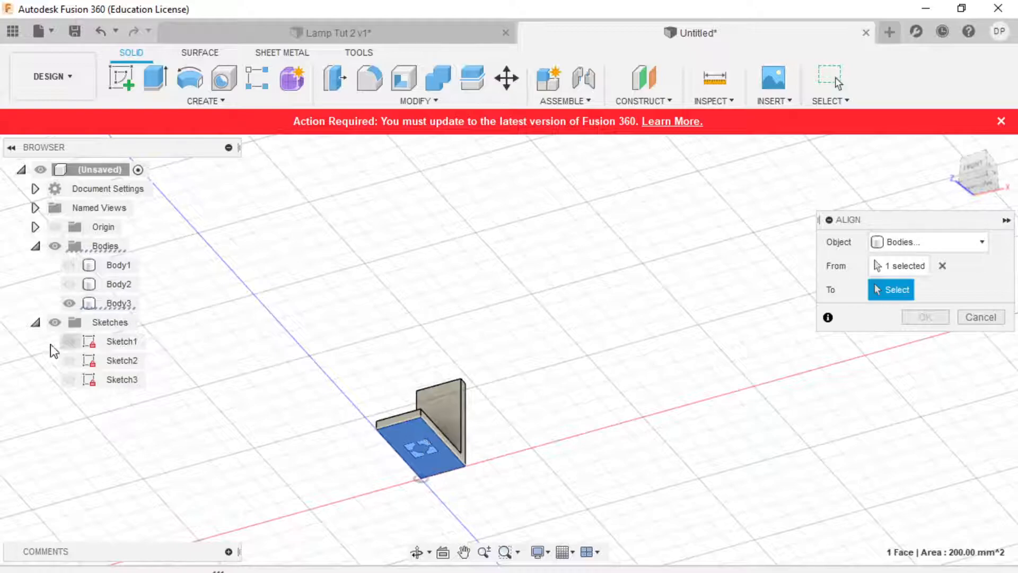
- Show the wooden base and support again and align the bracket's underside to the top face of the base
left_click(69, 285)
left_click(69, 265)
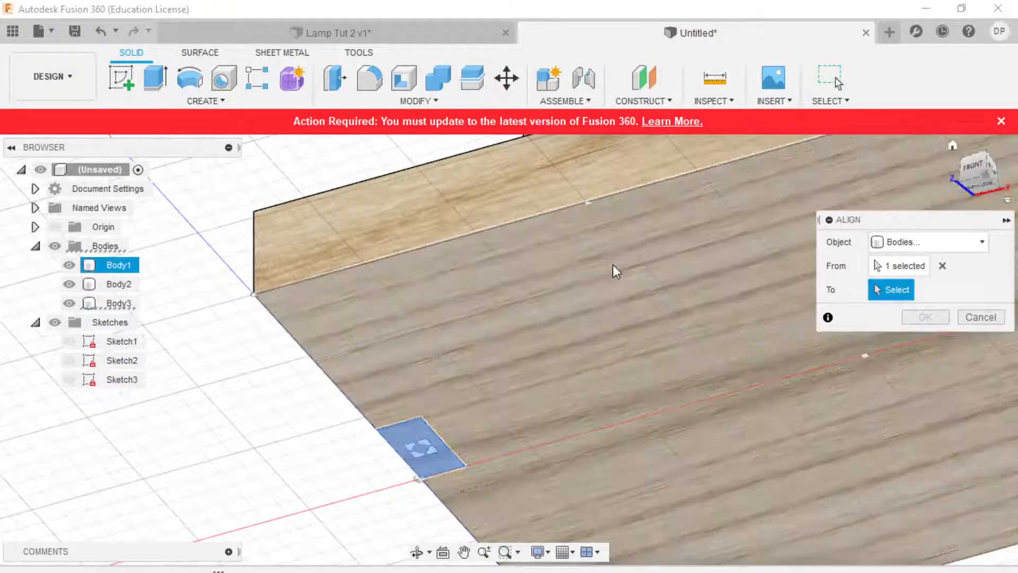
left_click(985, 154)
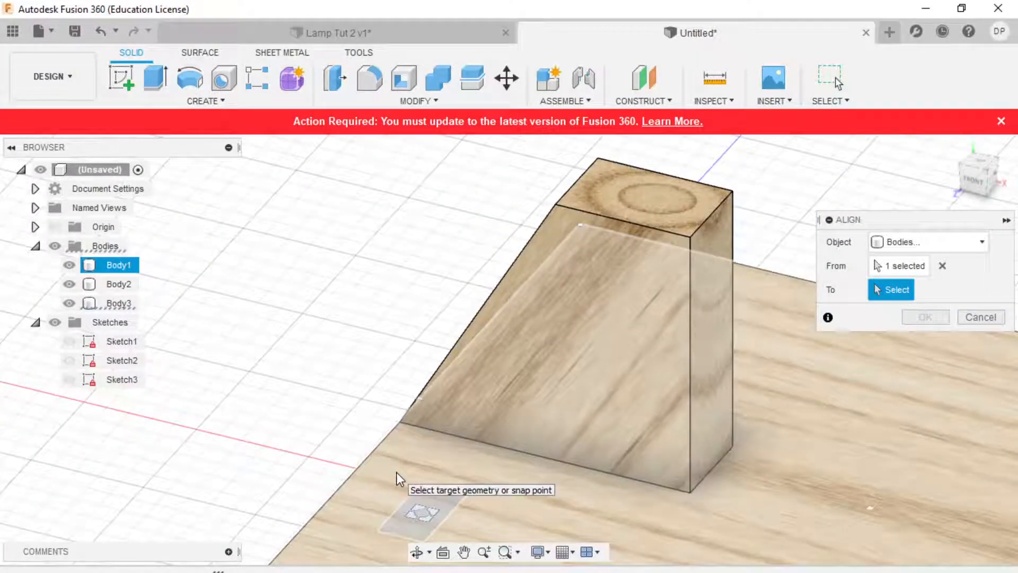
left_click(396, 471)
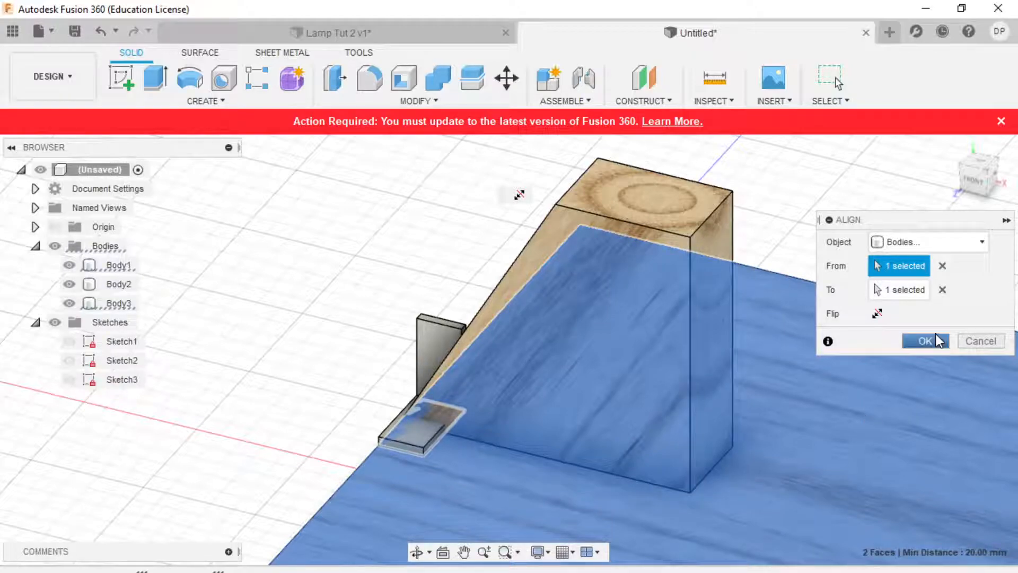
left_click(937, 339)
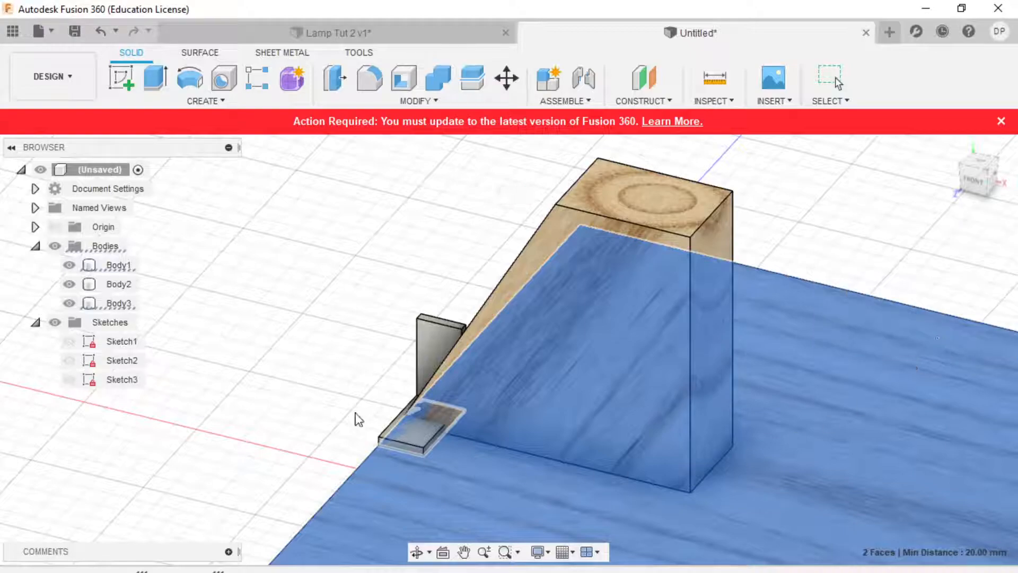
- Align the outer face of the bracket's upright leg to the side face of the sloped support
left_click(975, 169)
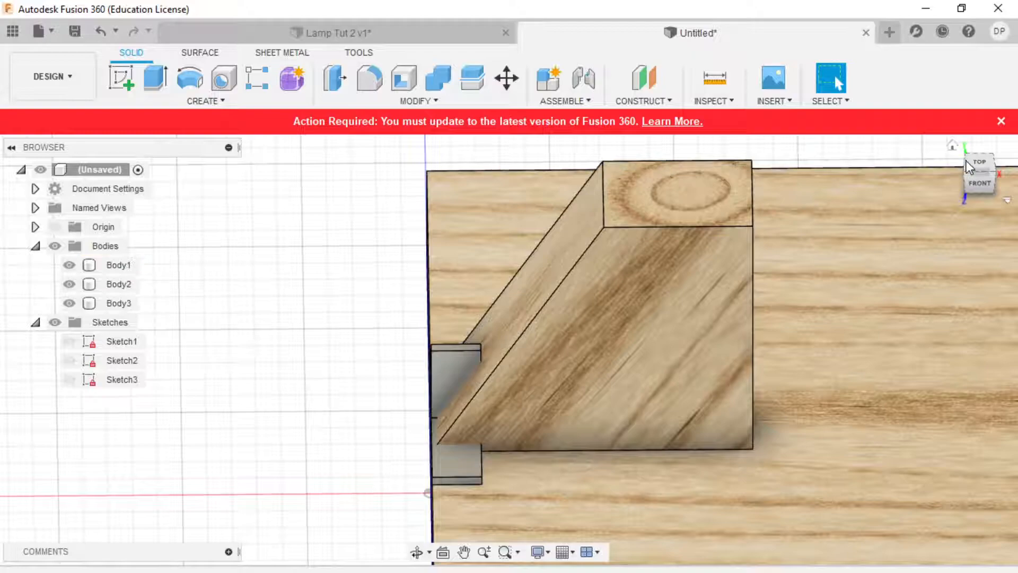
left_click_drag(973, 165, 998, 183)
left_click_drag(1012, 183, 977, 173)
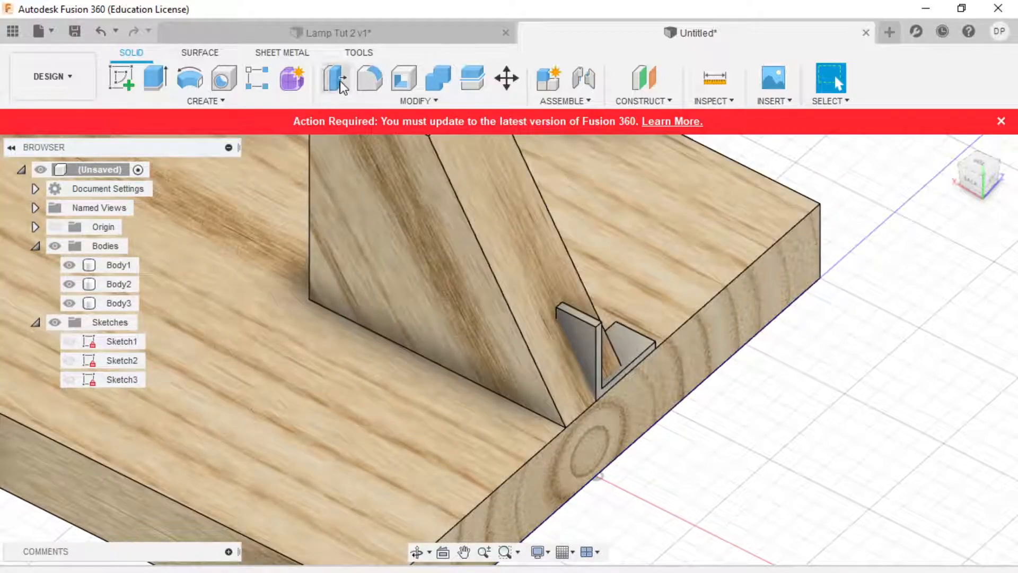
left_click(413, 100)
left_click(353, 345)
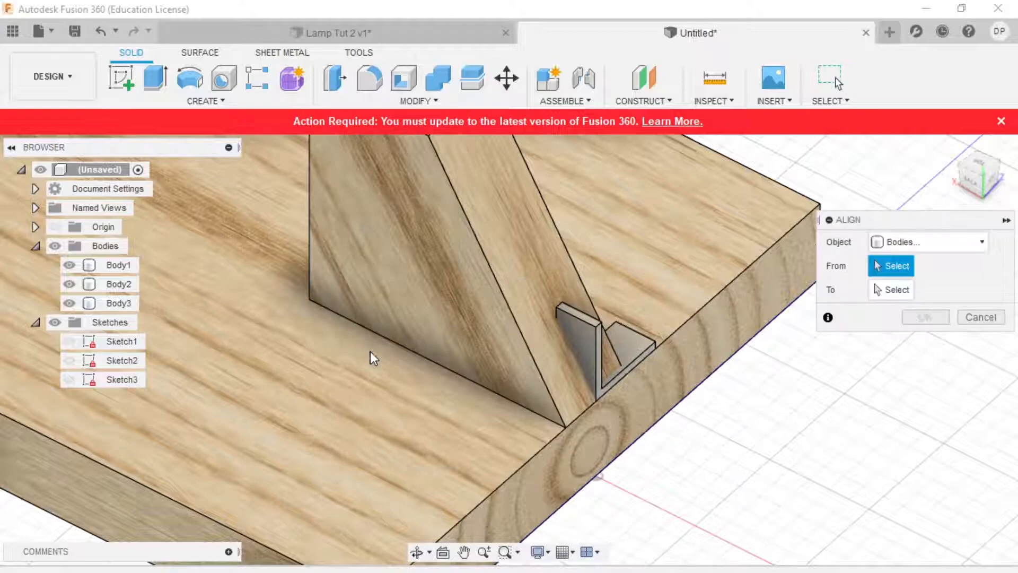
left_click(577, 357)
left_click_drag(985, 154, 994, 186)
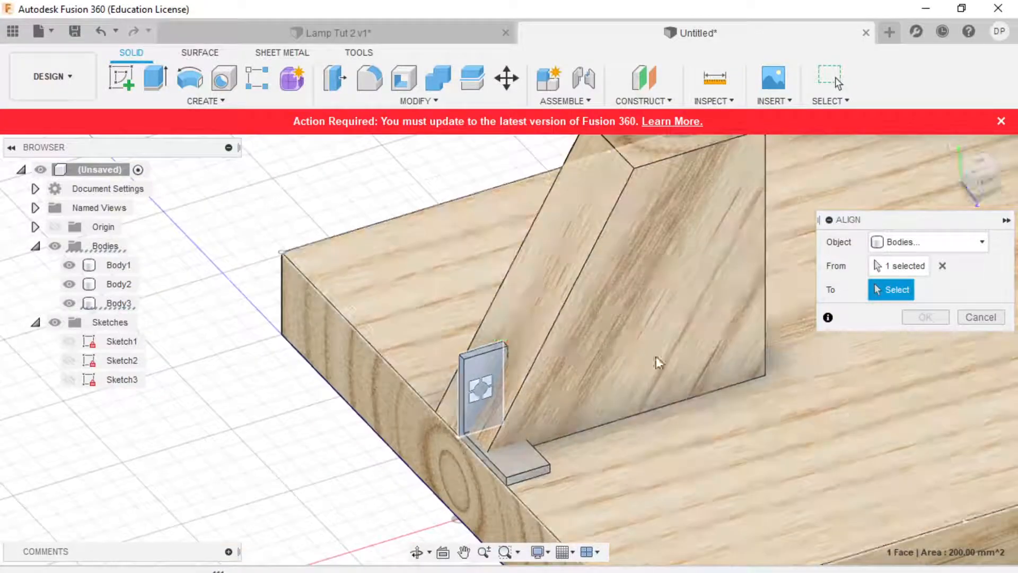
left_click(653, 357)
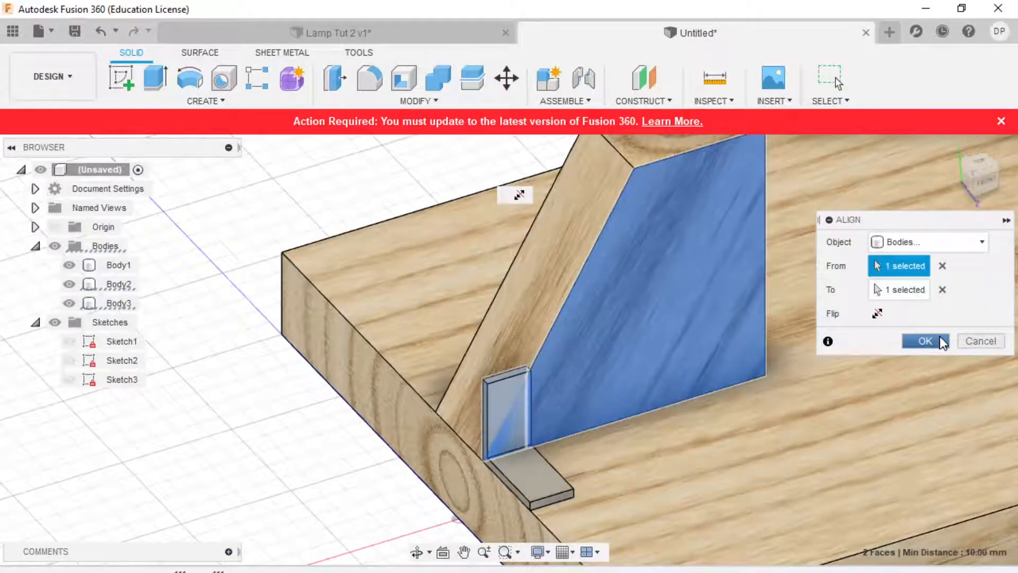
left_click(938, 339)
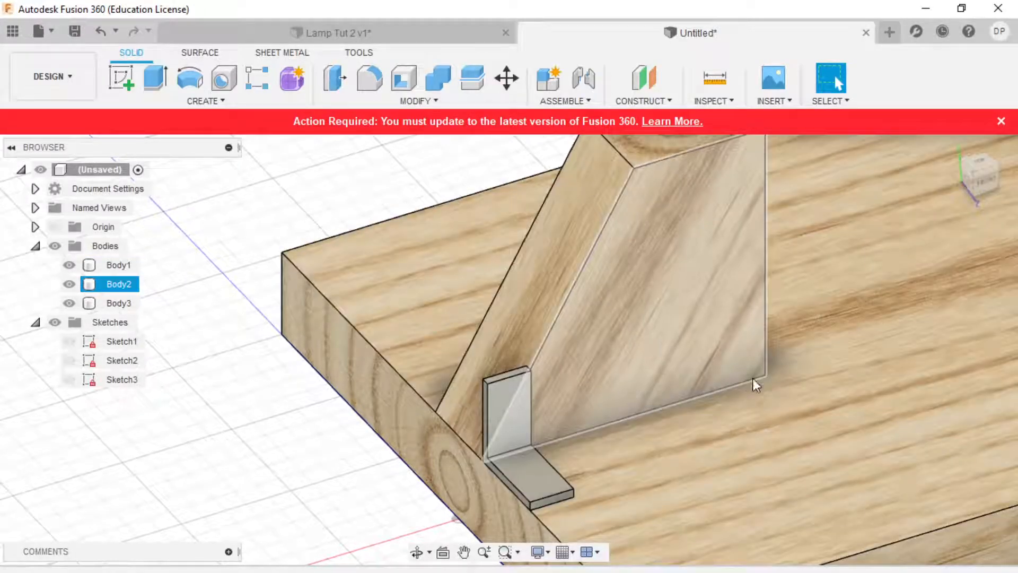
- Hide and show the bracket to check how it sits against the base and the sloped support
left_click(73, 302)
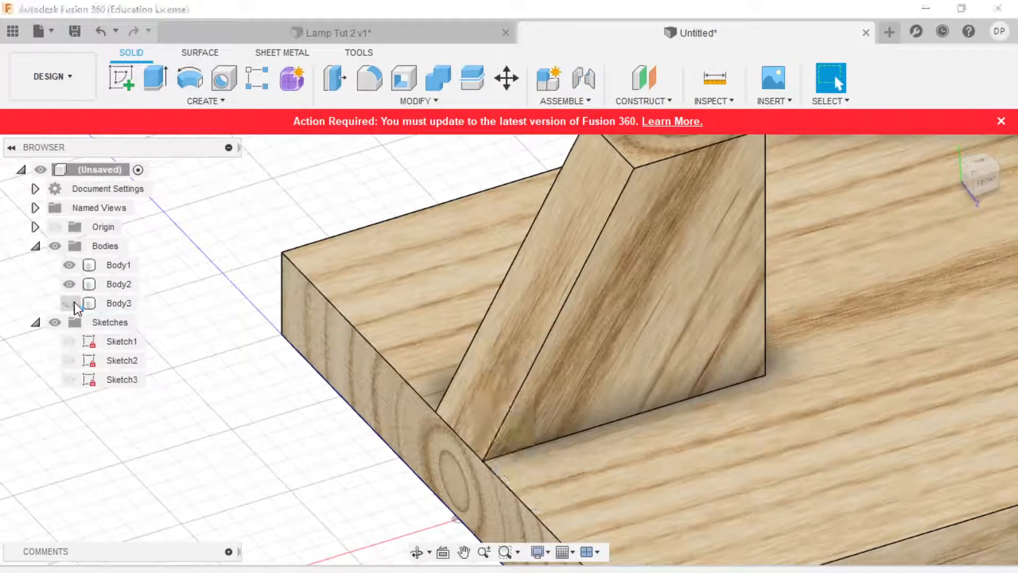
left_click(71, 303)
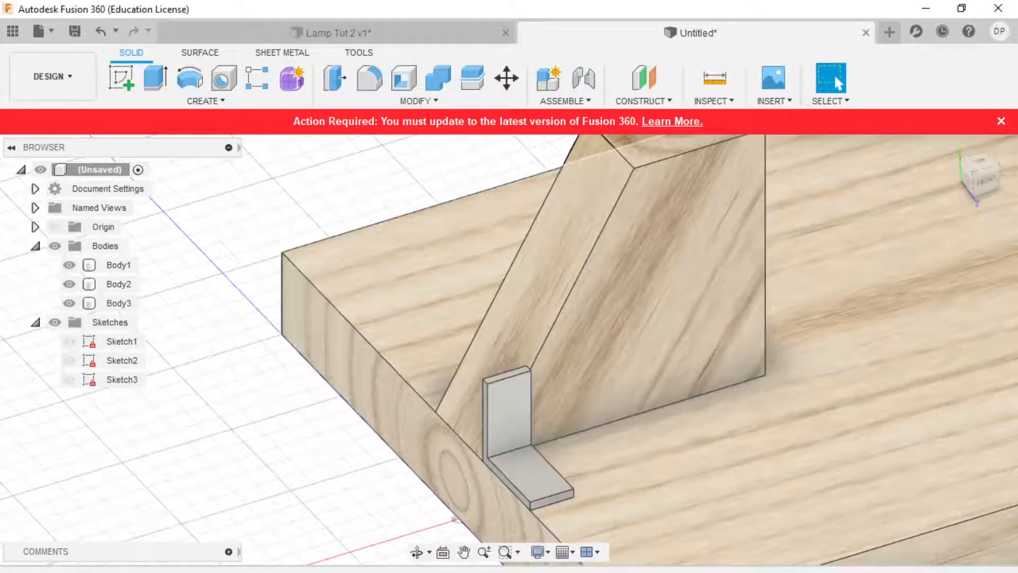
left_click(147, 567)
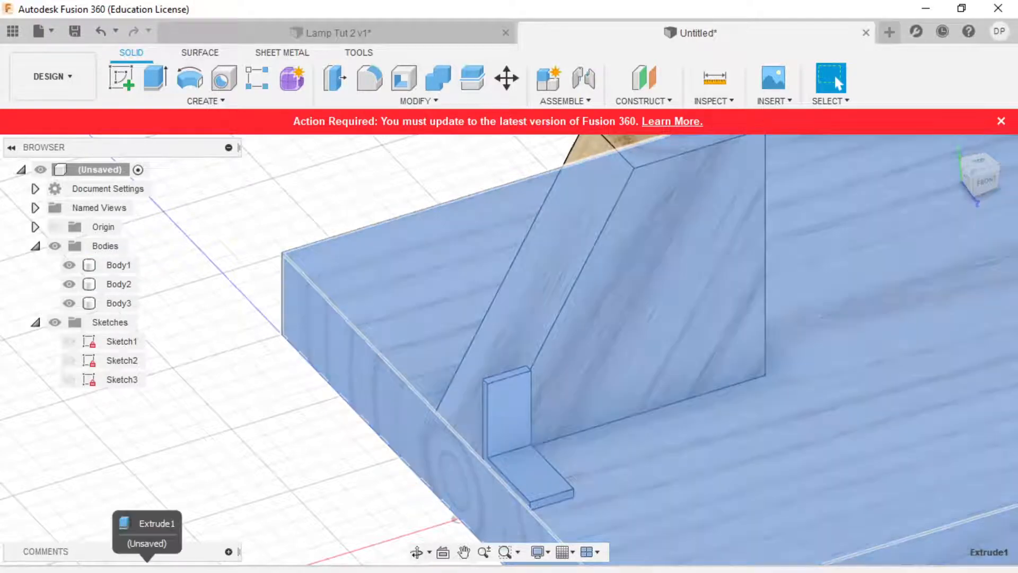
left_click(416, 511)
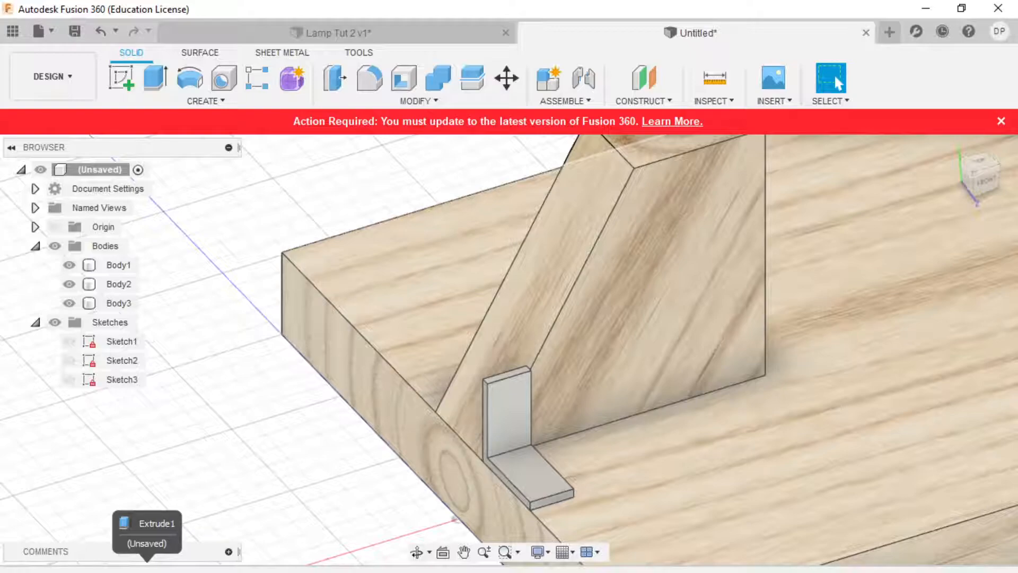
- Edit the base board's extrusion and set its distance to 15 mm
left_click(147, 566)
right_click(147, 567)
left_click(197, 420)
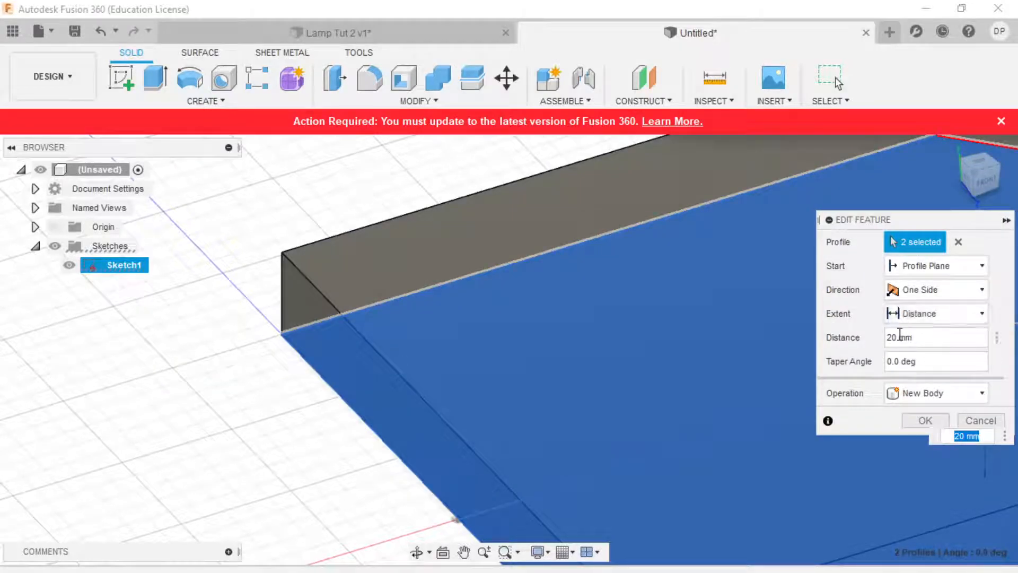
left_click_drag(898, 337, 877, 339)
type("15")
key("Return")
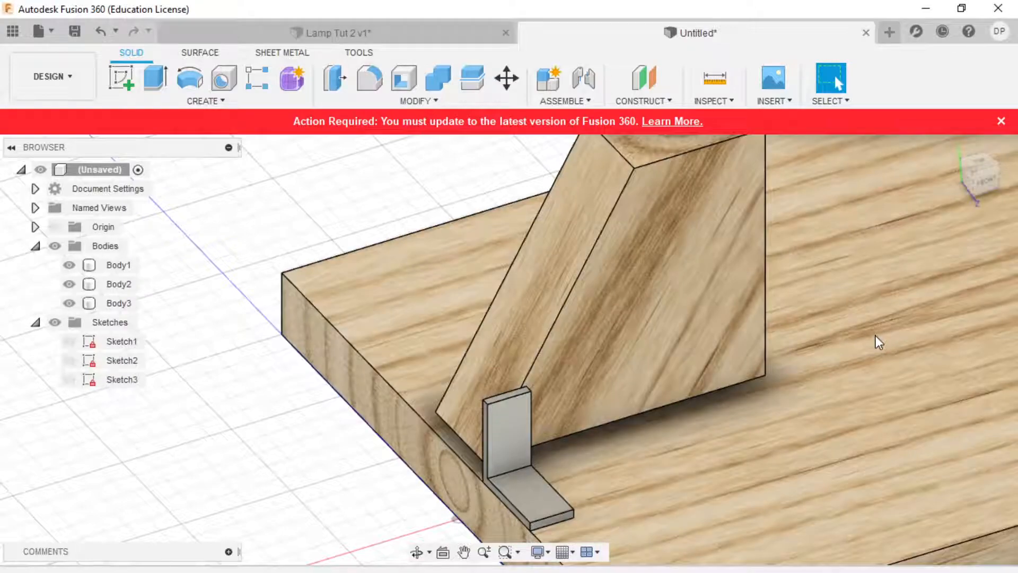
- Examine how the angled block and the L-shaped bracket sit relative to the base board's top face
left_click(875, 335)
left_click(532, 494)
scroll(532, 494, "up", 3)
left_click(742, 250)
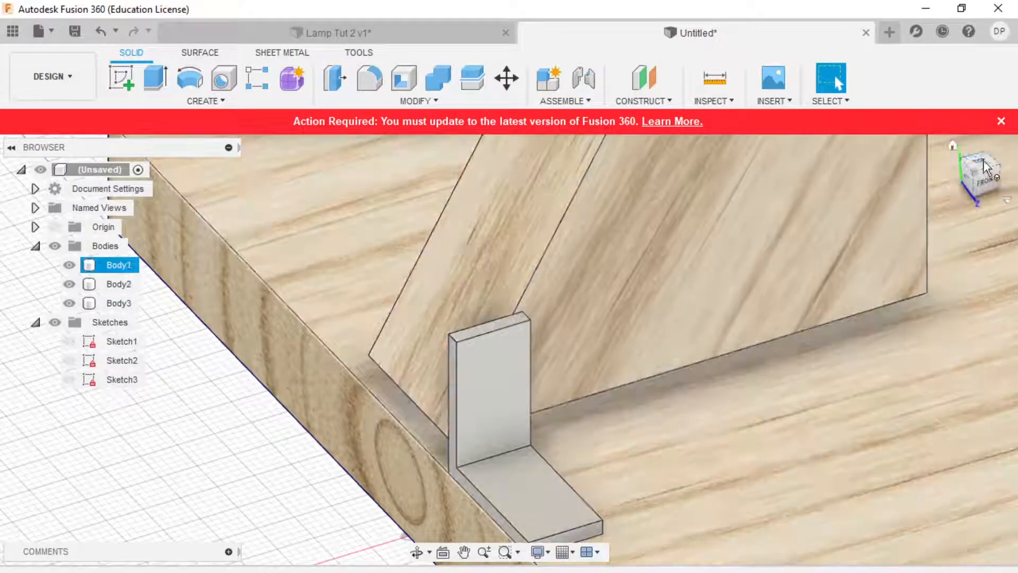
mouse_move(981, 165)
left_mouse_down()
mouse_move(1014, 145)
mouse_move(1005, 158)
left_mouse_up()
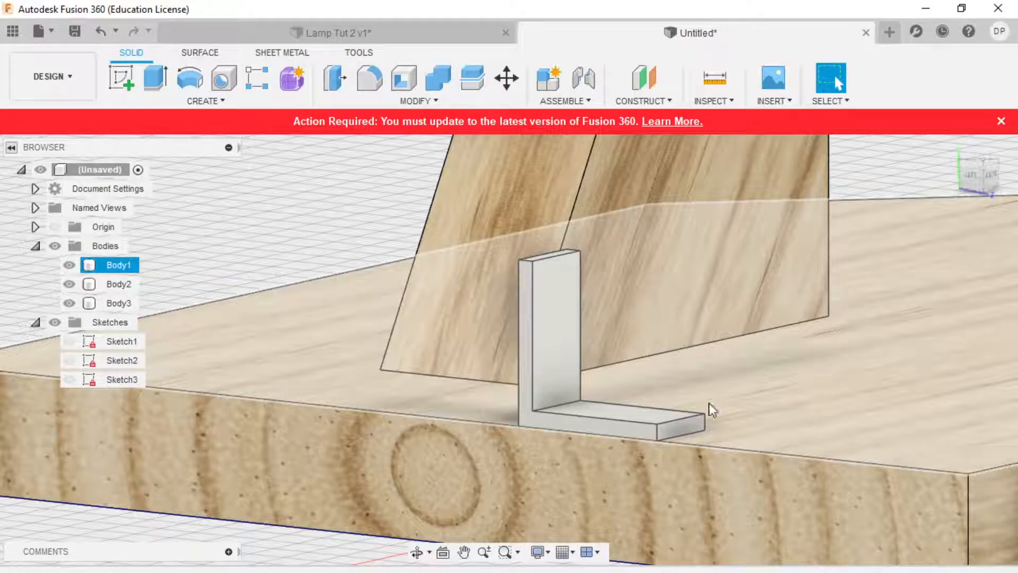
left_click(574, 405)
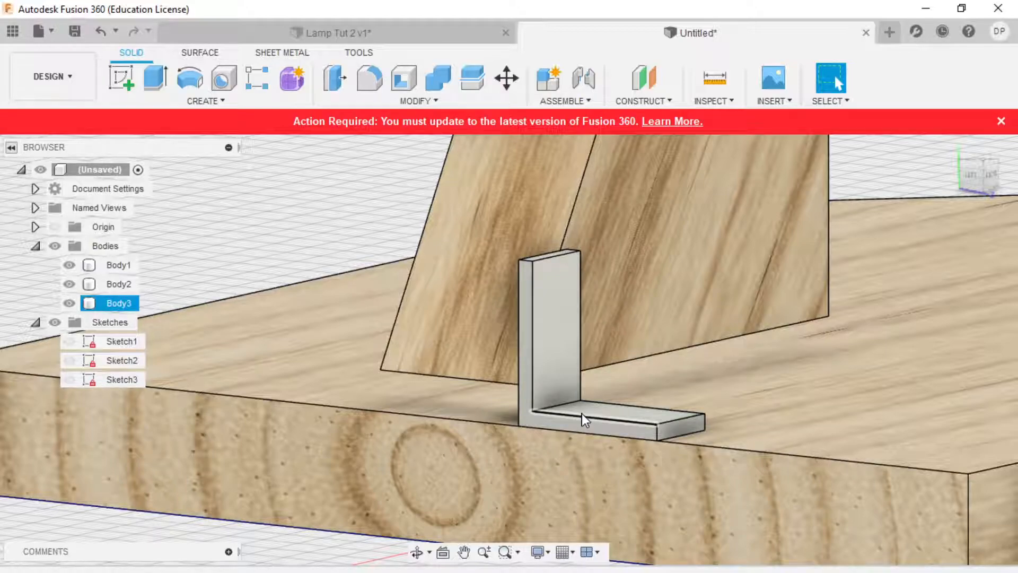
left_click(664, 244)
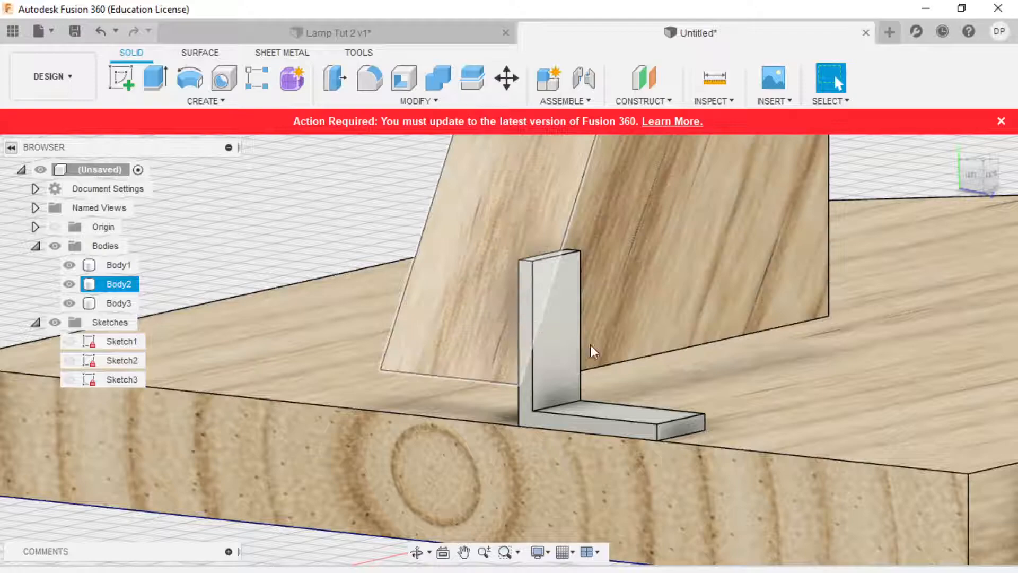
left_click(648, 415)
middle_click_drag(639, 415, 521, 399)
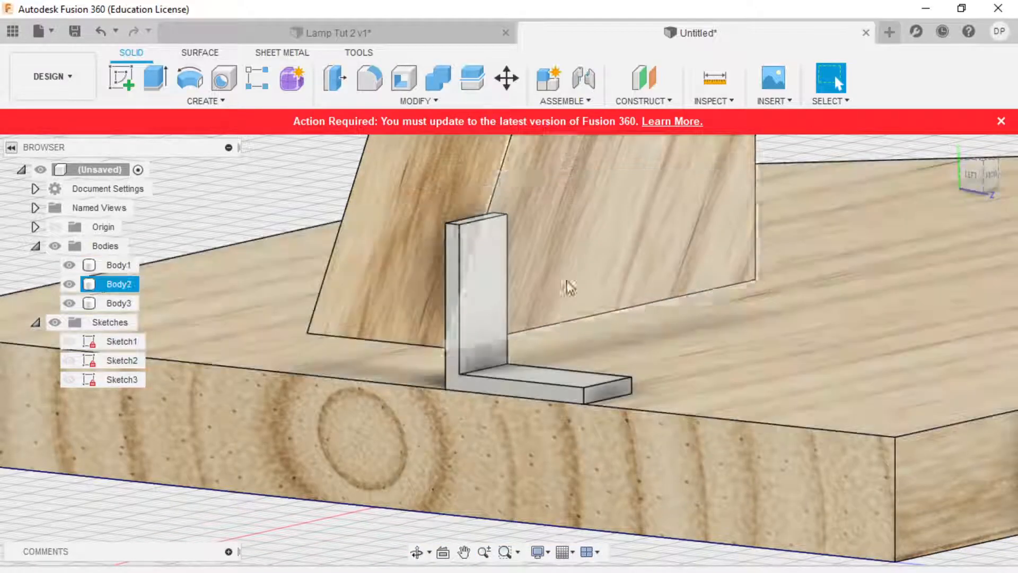
left_click(702, 142)
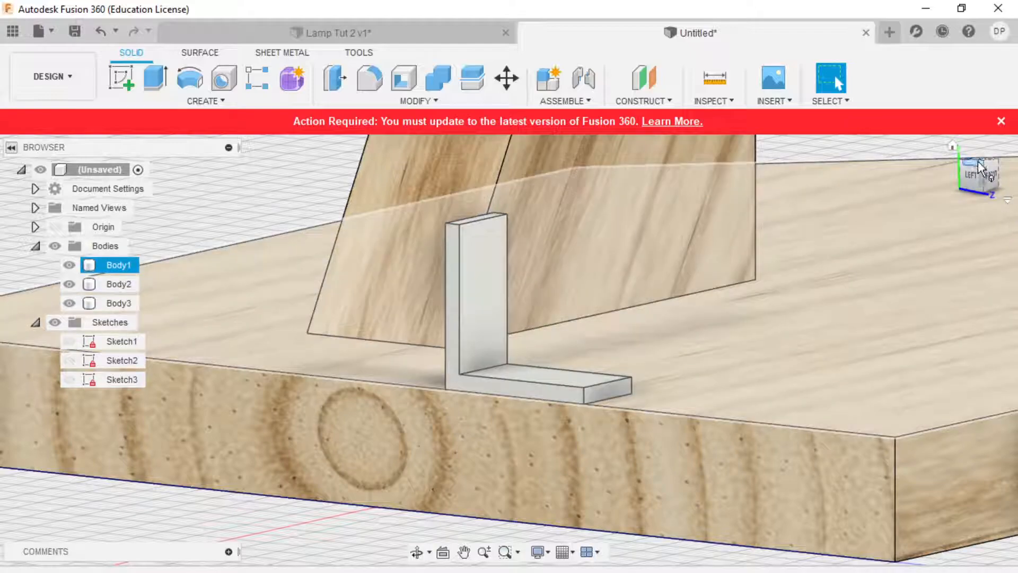
- Align the angled block's bottom face with the top face of the base board
left_click_drag(982, 165, 973, 126)
left_click(451, 98)
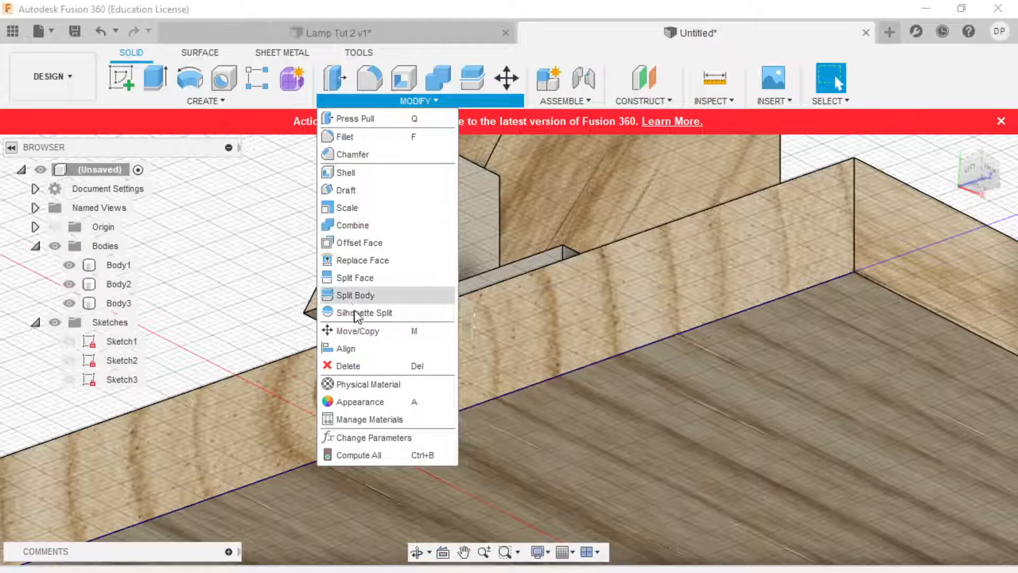
left_click(354, 348)
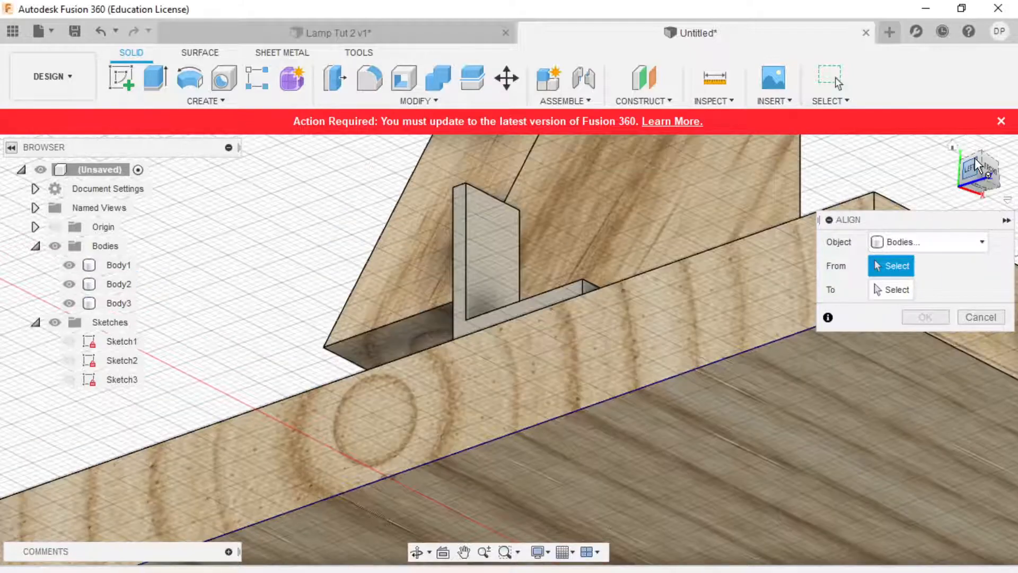
left_click_drag(977, 166, 990, 168)
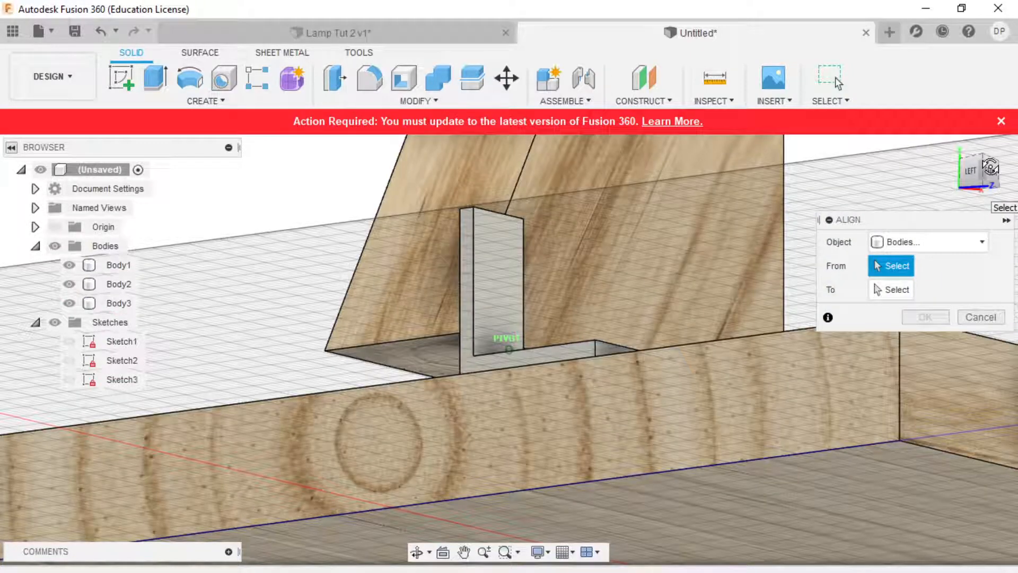
left_click(991, 167)
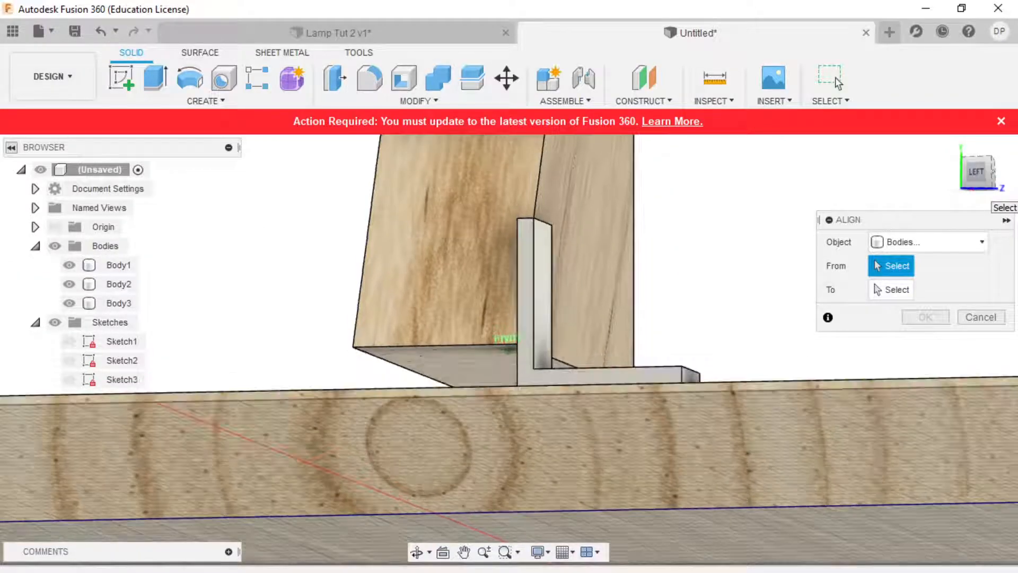
left_click(489, 370)
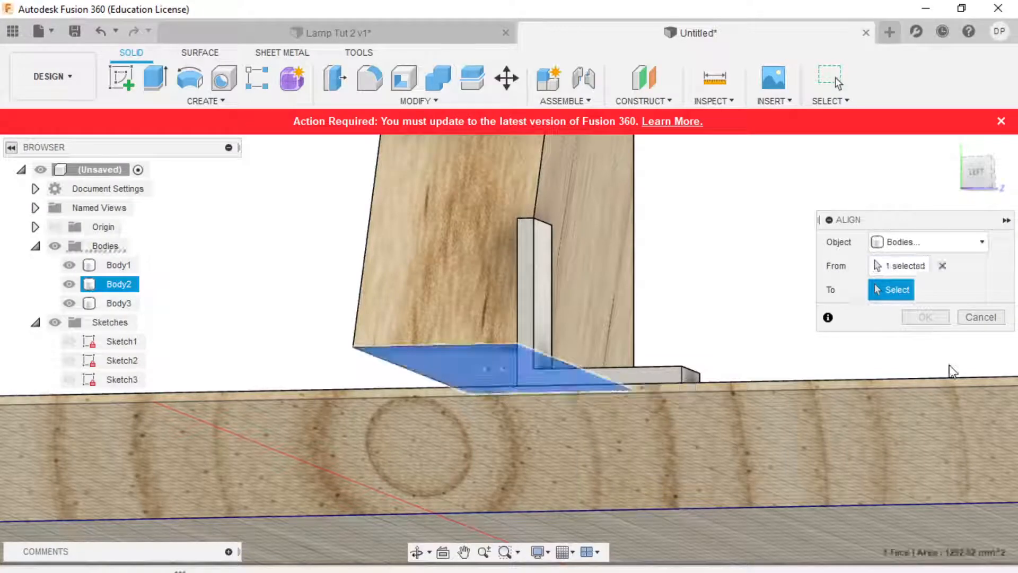
left_click(953, 146)
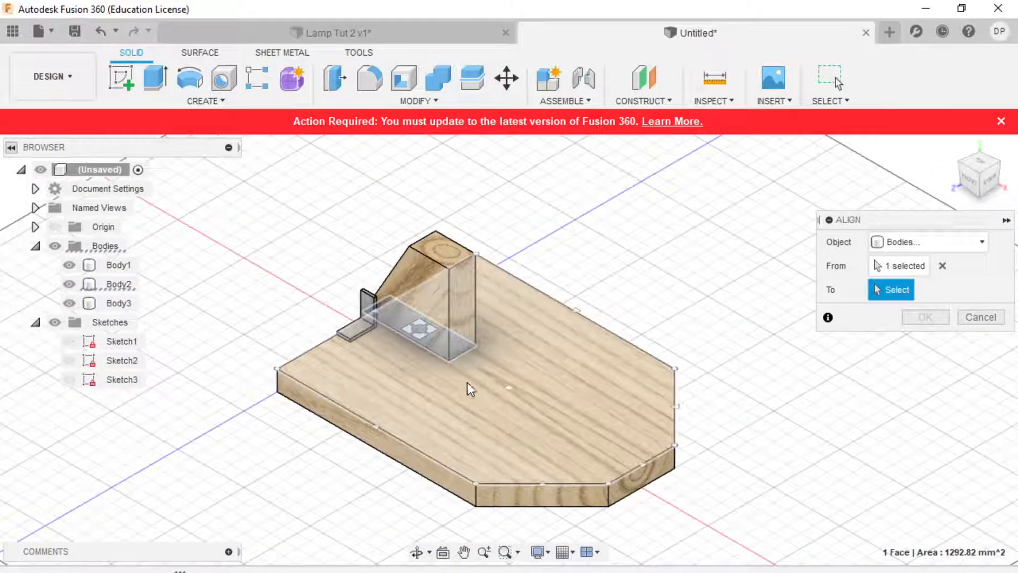
left_click(401, 350)
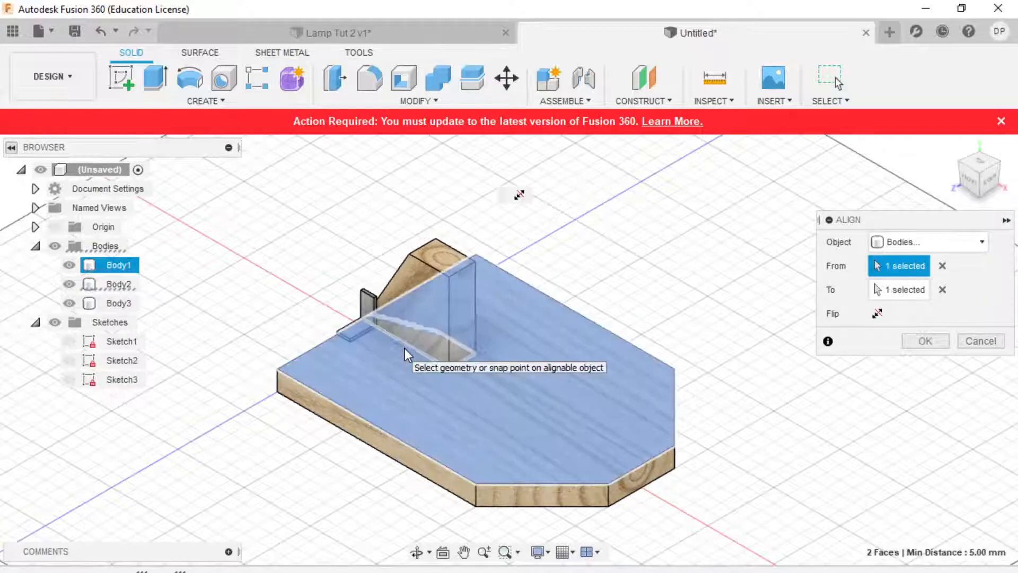
left_click(925, 340)
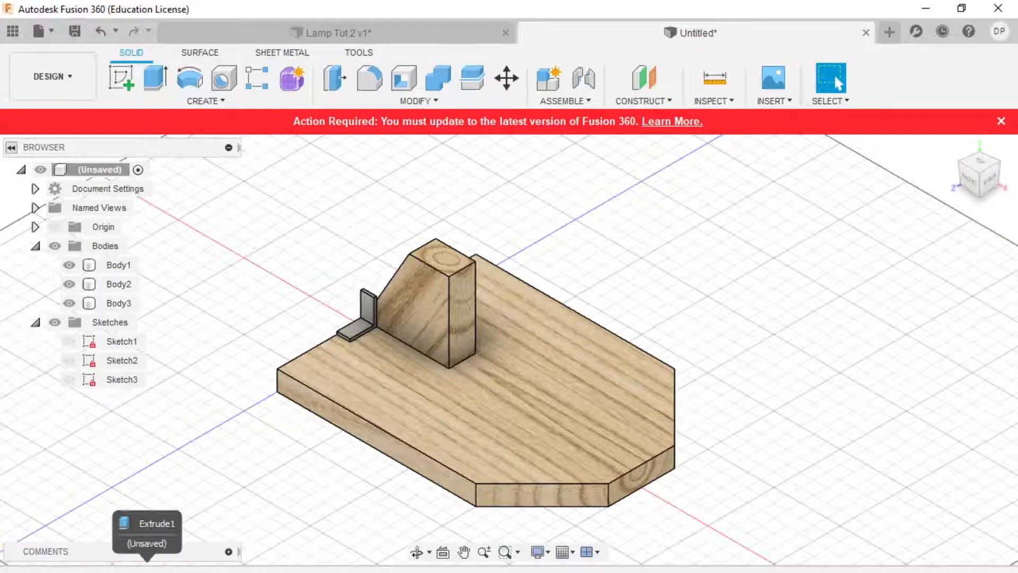
- Change the base board's extrusion distance back to 20 mm
right_click(138, 568)
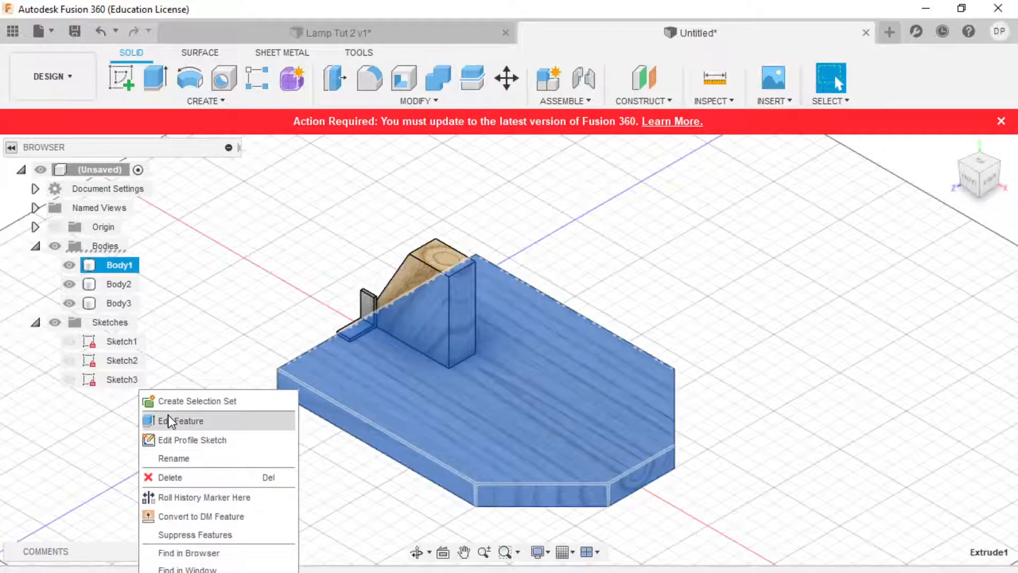
left_click(169, 420)
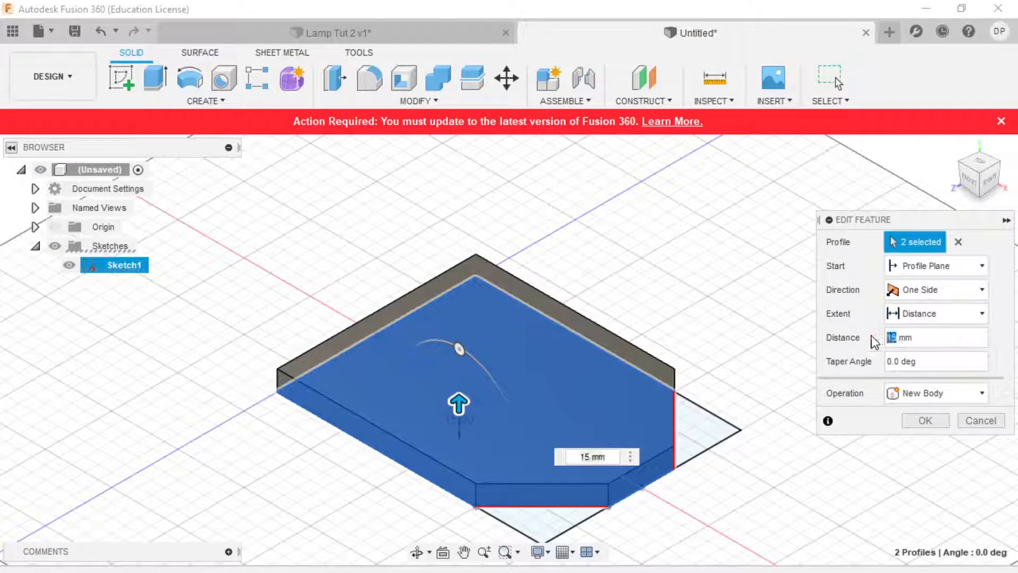
key("Return")
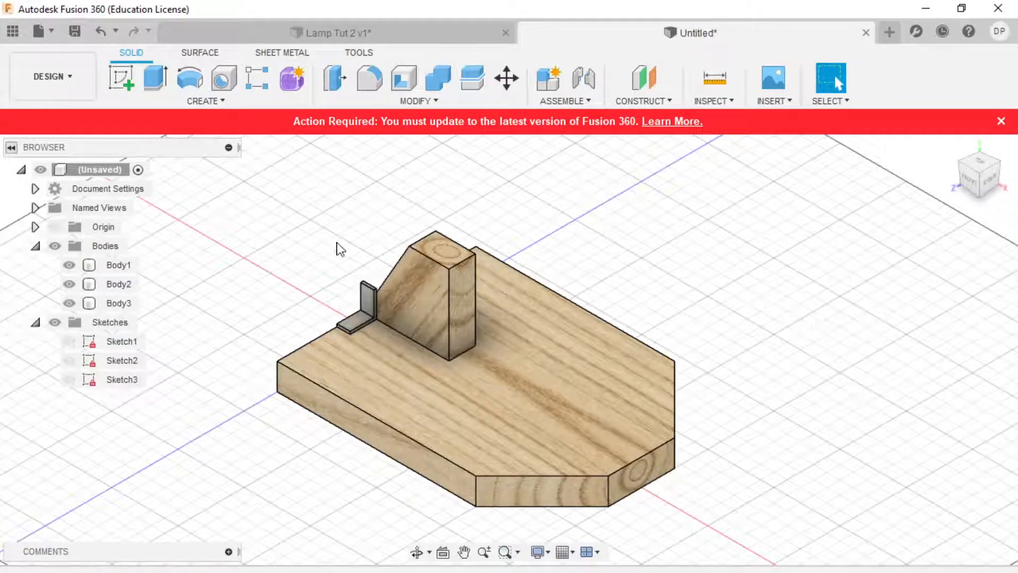
scroll(340, 247, "up", 3)
scroll(394, 367, "up", 3)
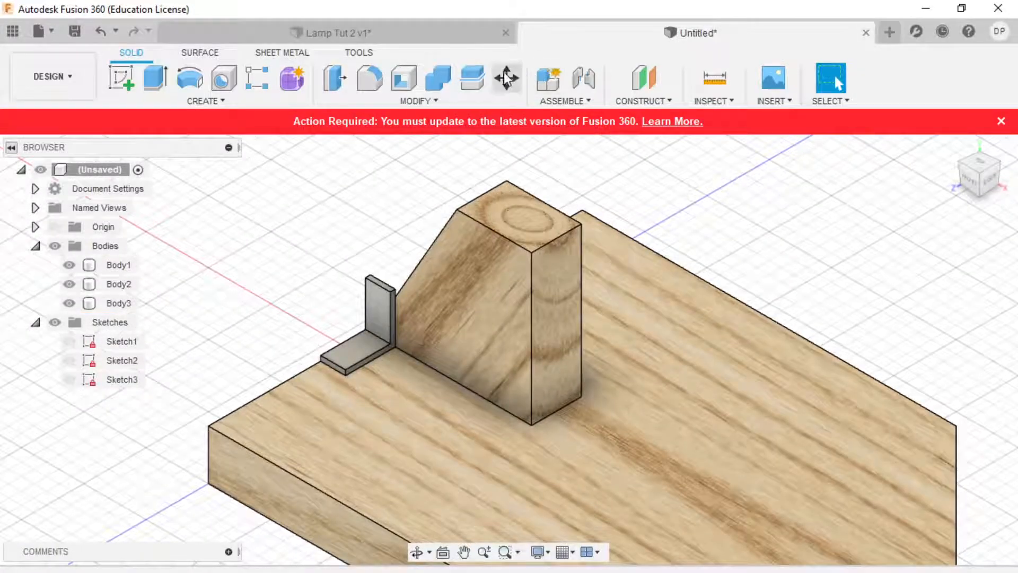
left_click(506, 78)
left_click(368, 351)
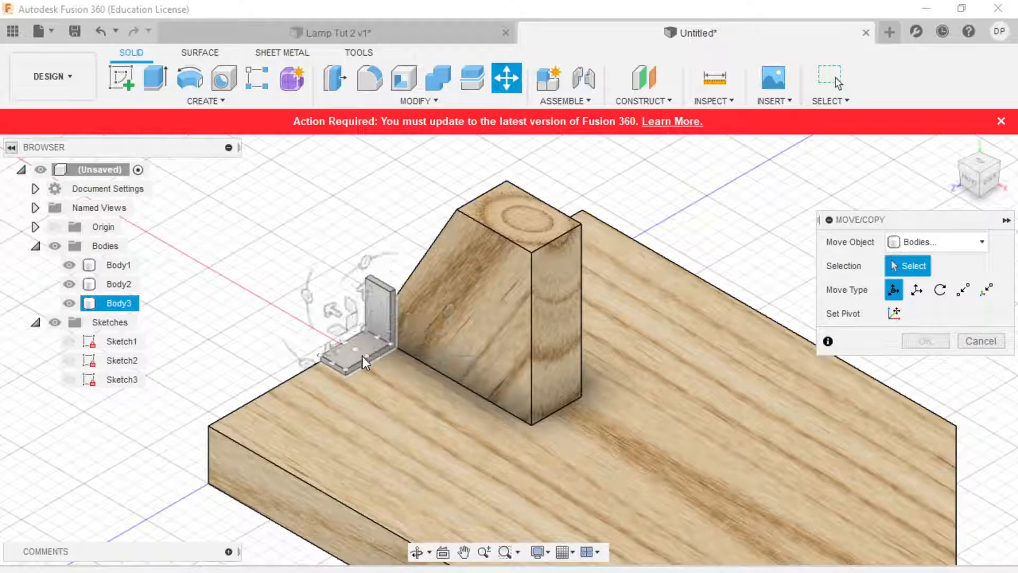
scroll(357, 359, "up", 5)
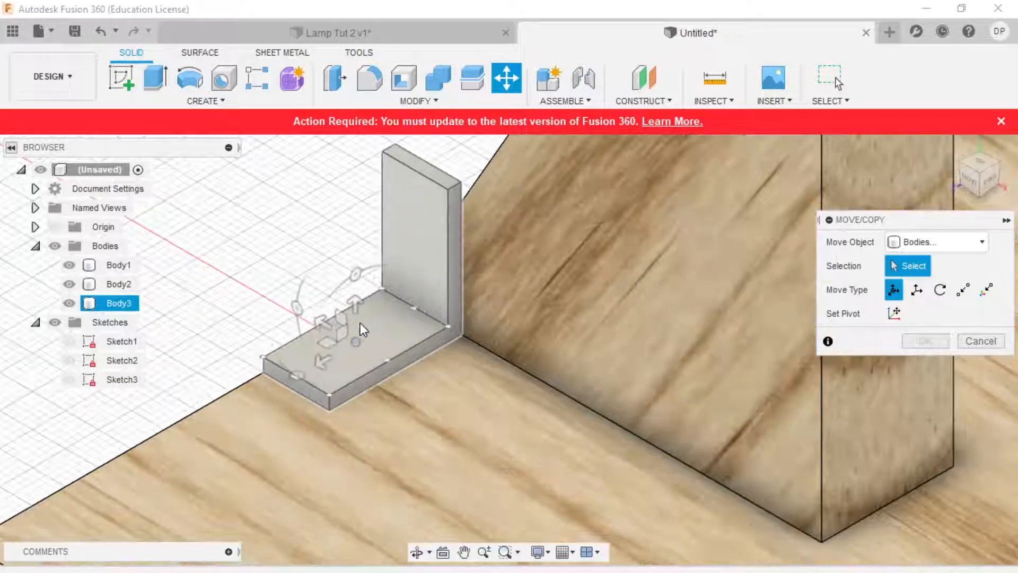
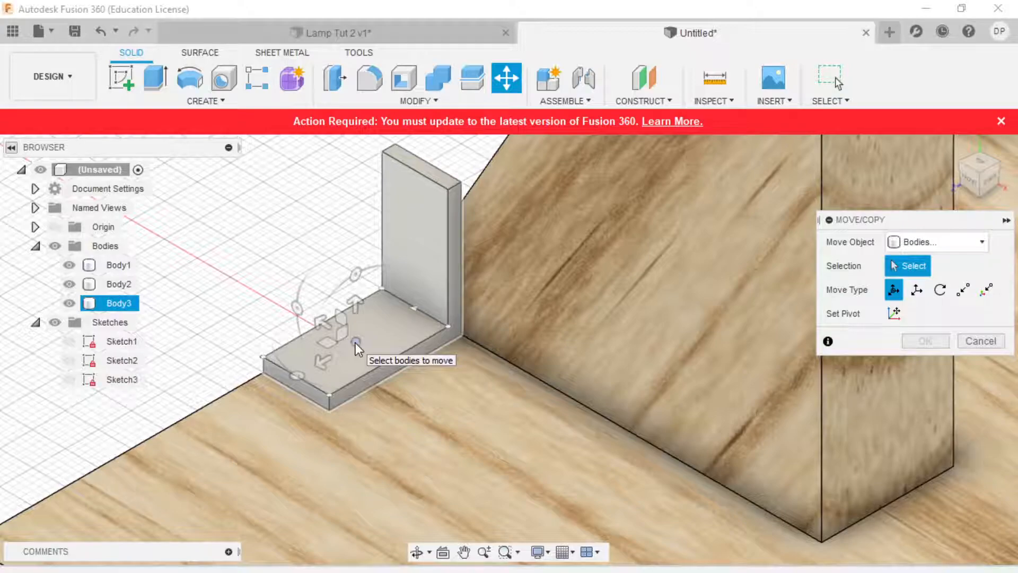
left_click(266, 357)
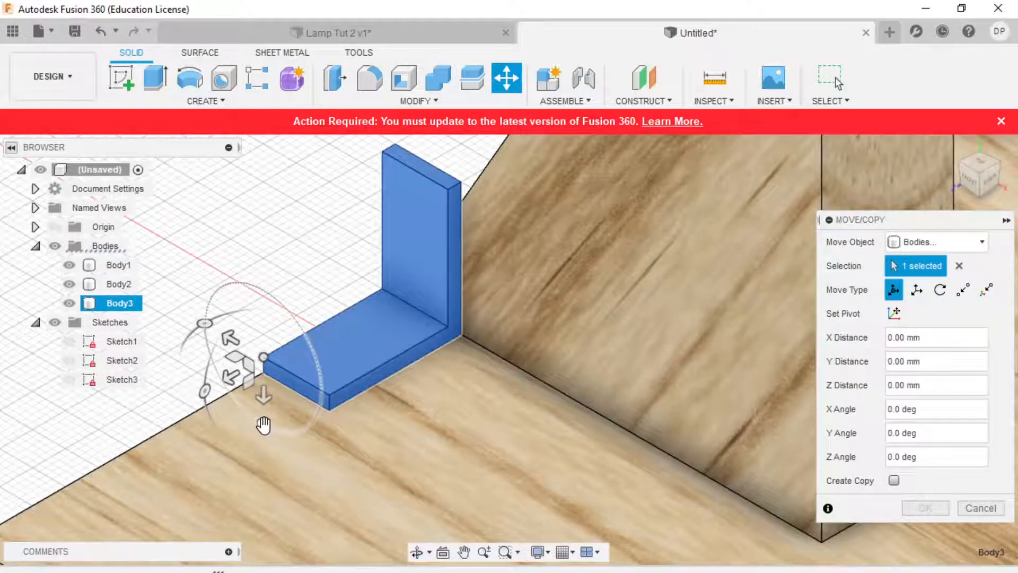
left_click_drag(205, 391, 264, 452)
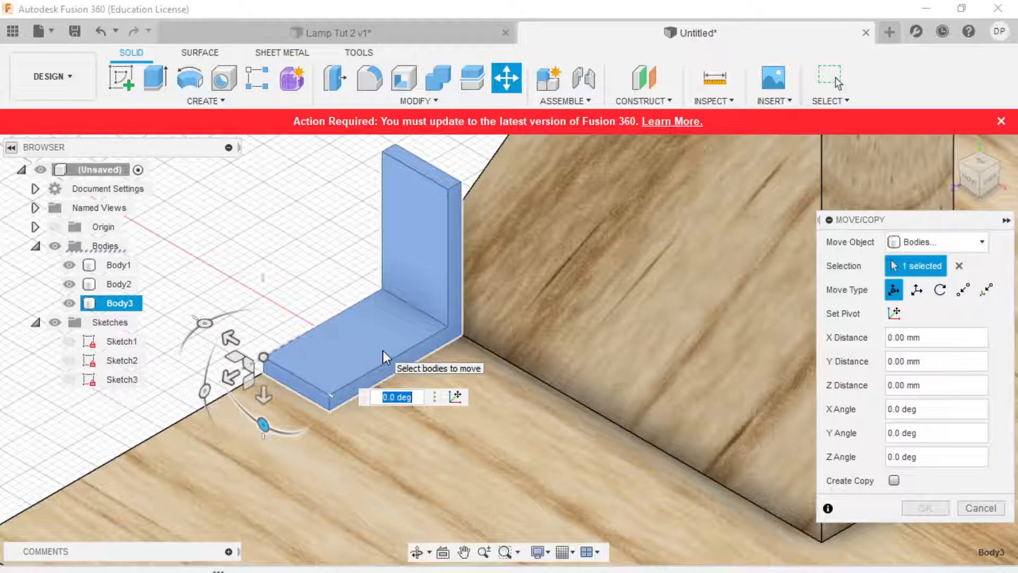
key("Escape")
- Try rotating the L-shaped bracket 10 degrees in Z about its inner corner with Move/Copy
left_click(506, 78)
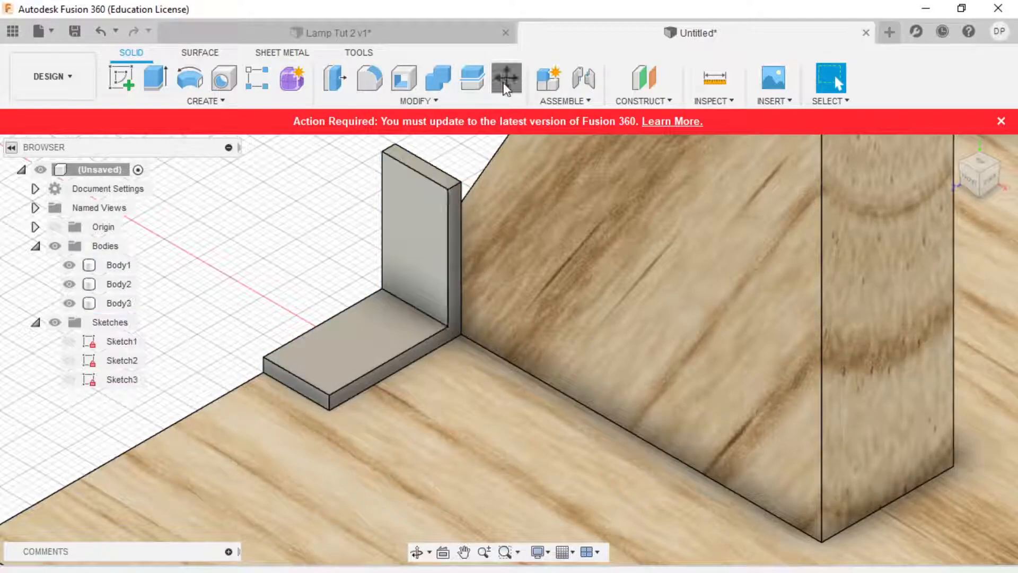
left_click(451, 327)
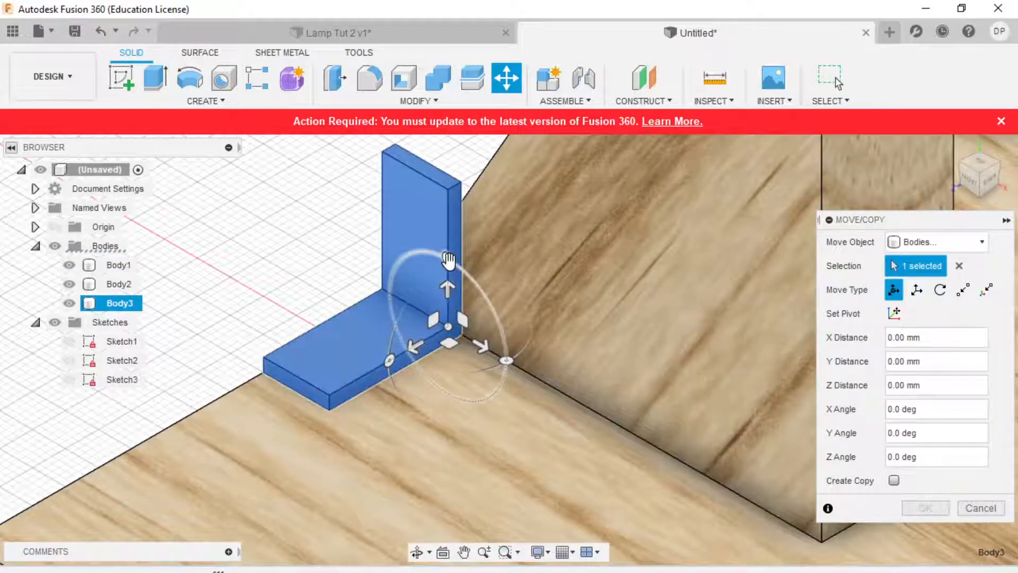
left_click_drag(457, 268, 439, 247)
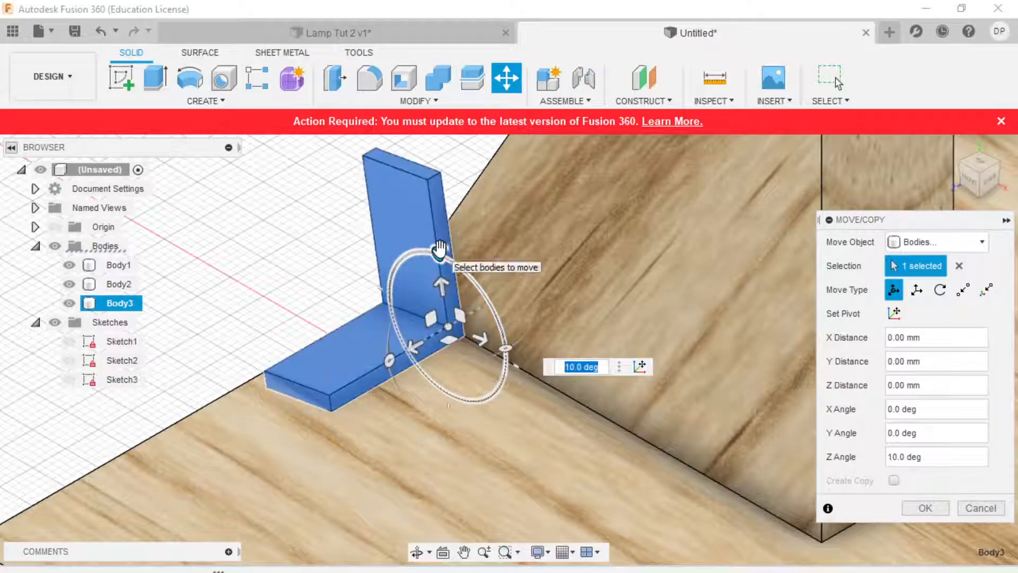
key("Return")
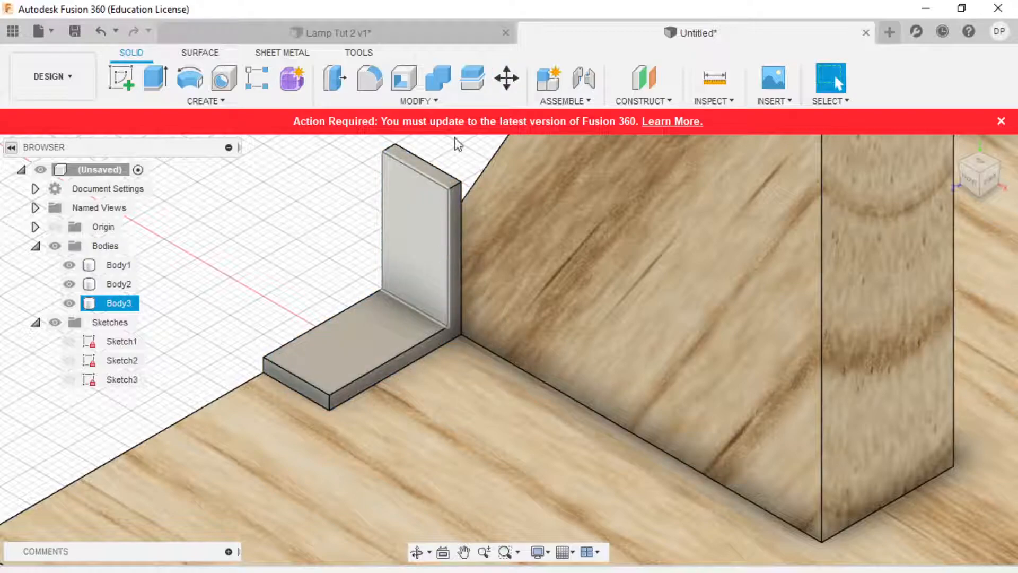
- Move the L-shaped bracket 20 mm in X along the side of the angled block
left_click(503, 83)
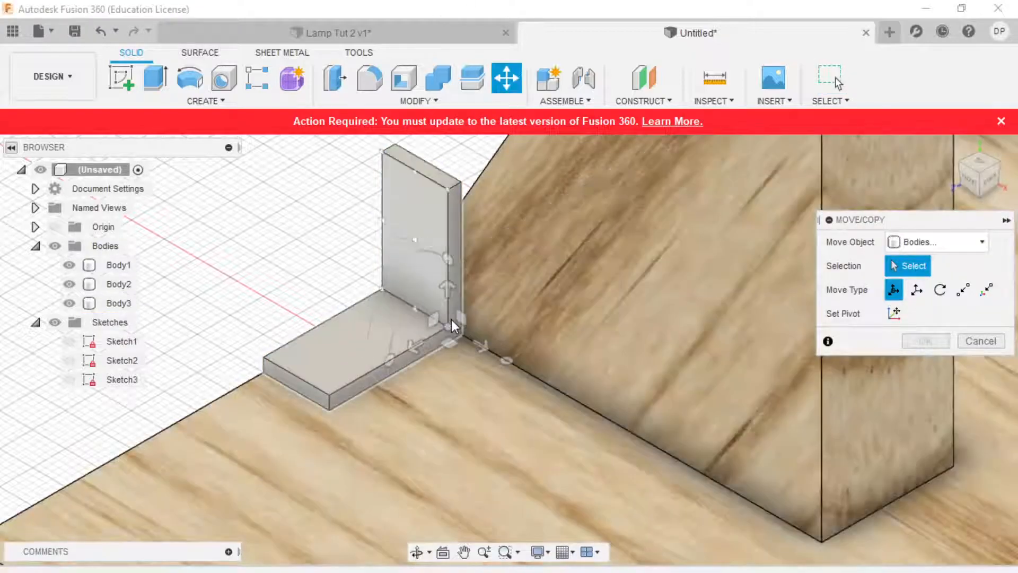
left_click(446, 323)
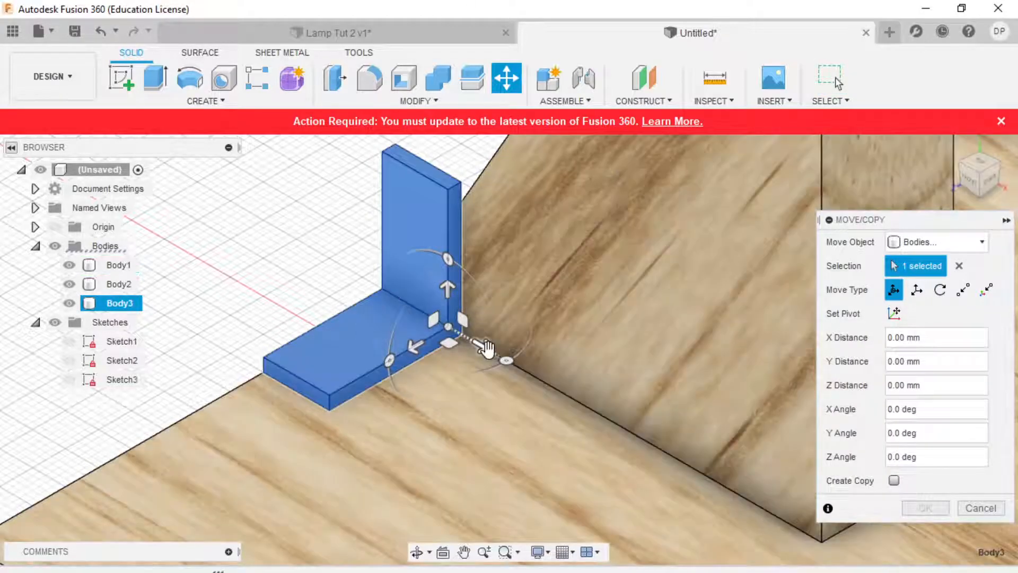
left_click_drag(485, 347, 606, 441)
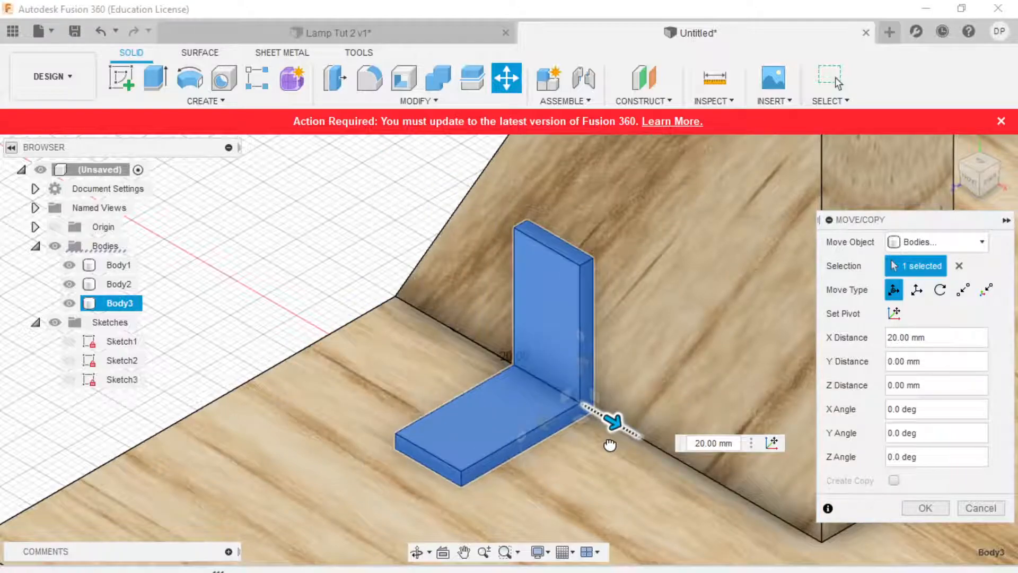
scroll(389, 361, "down", 5)
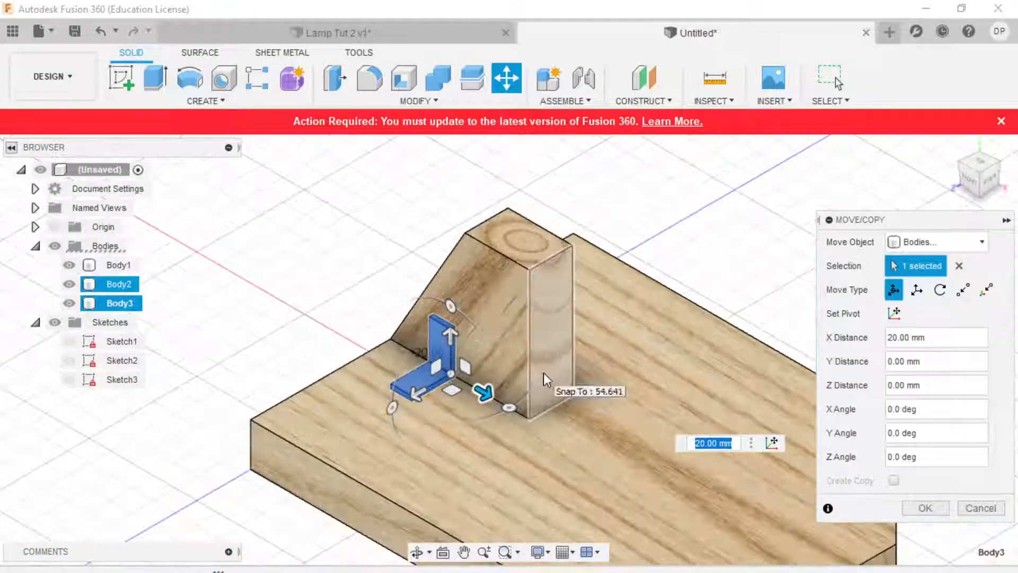
left_click(925, 508)
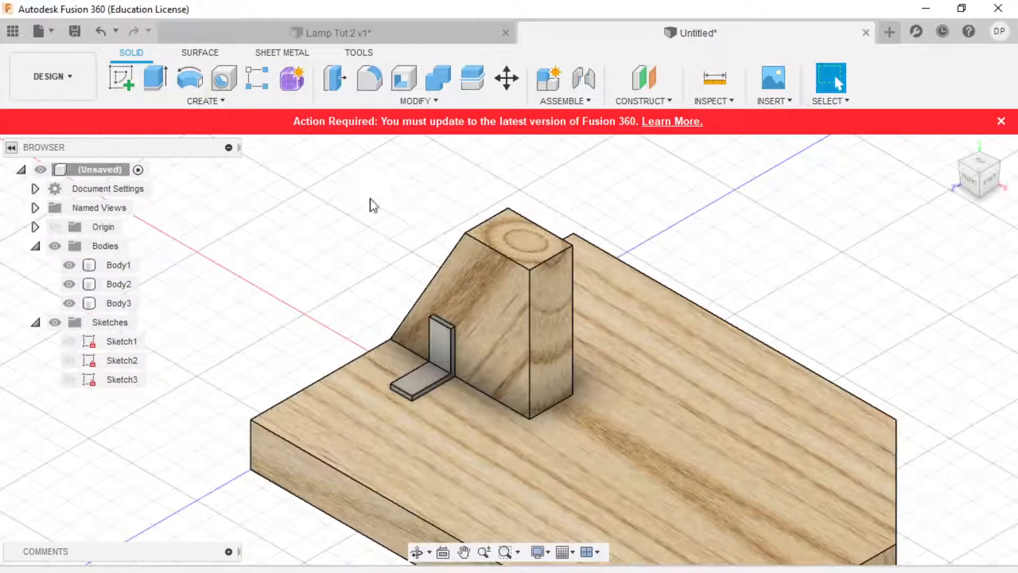
left_click(530, 387)
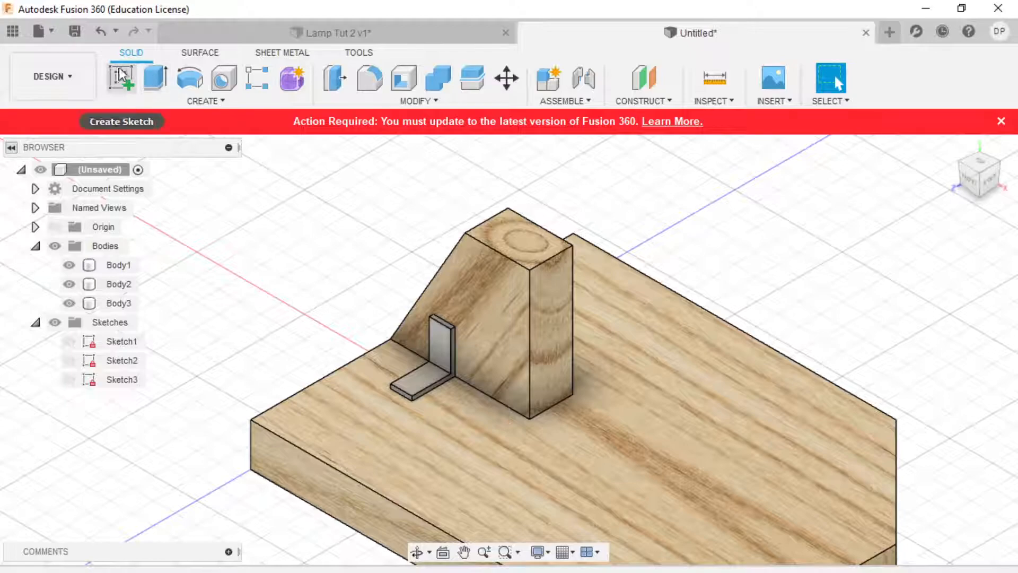
- Hide the two wooden bodies, Body1 and Body2, so that only the L-shaped bracket is shown
left_click(73, 265)
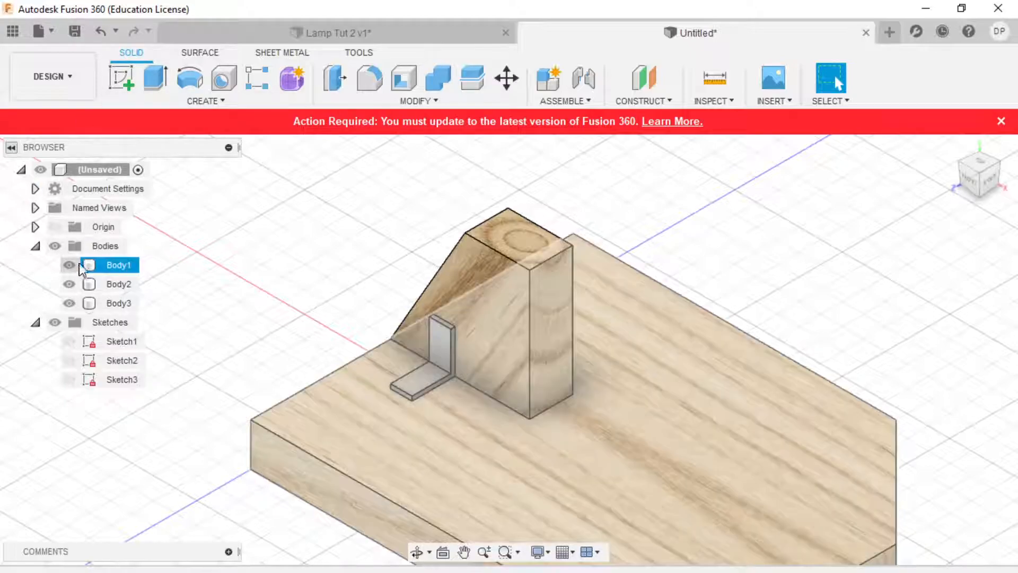
left_click(69, 264)
left_click(69, 283)
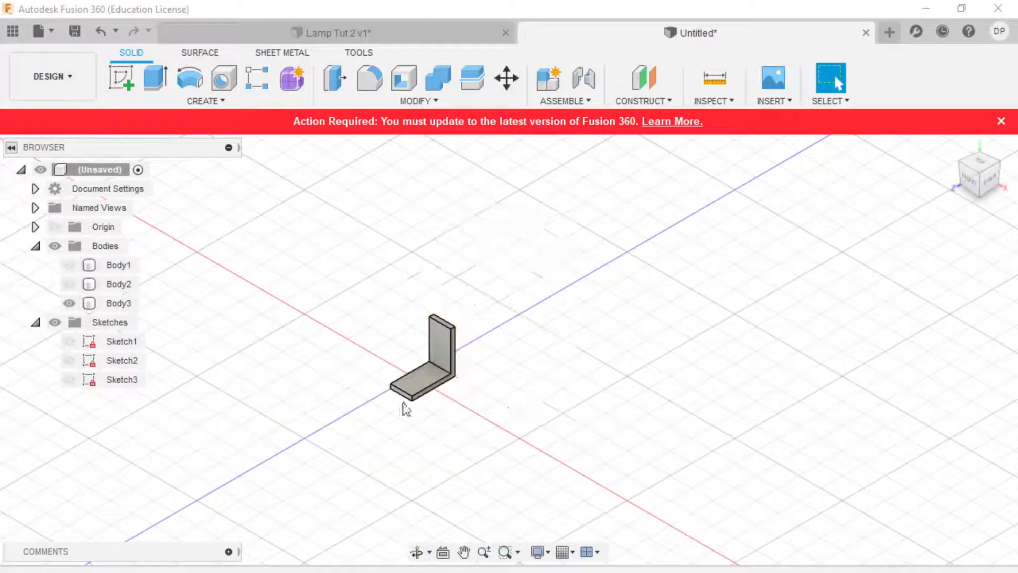
- Construct a midplane between the two L-shaped side faces of the bracket
left_click(118, 81)
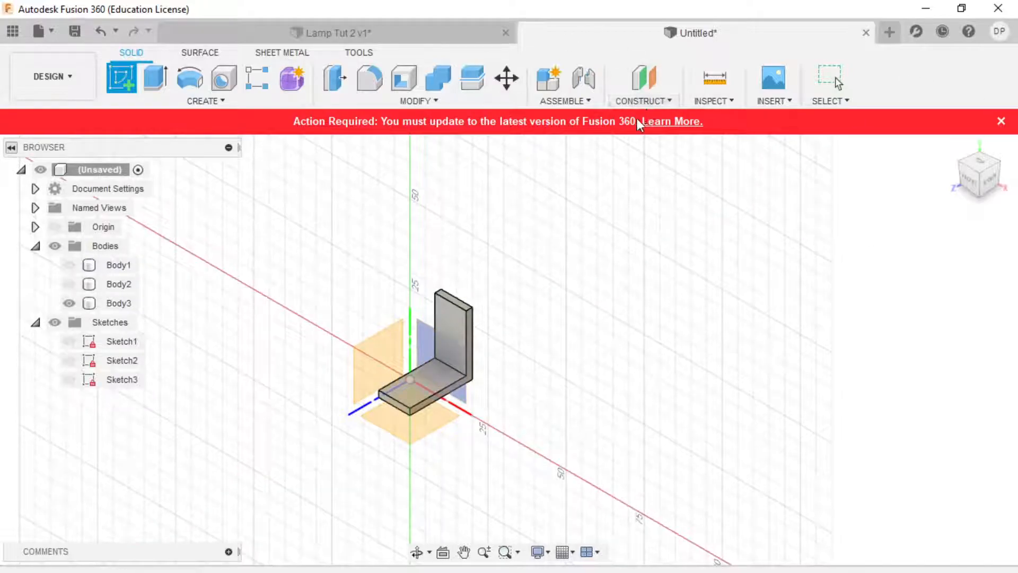
left_click(639, 104)
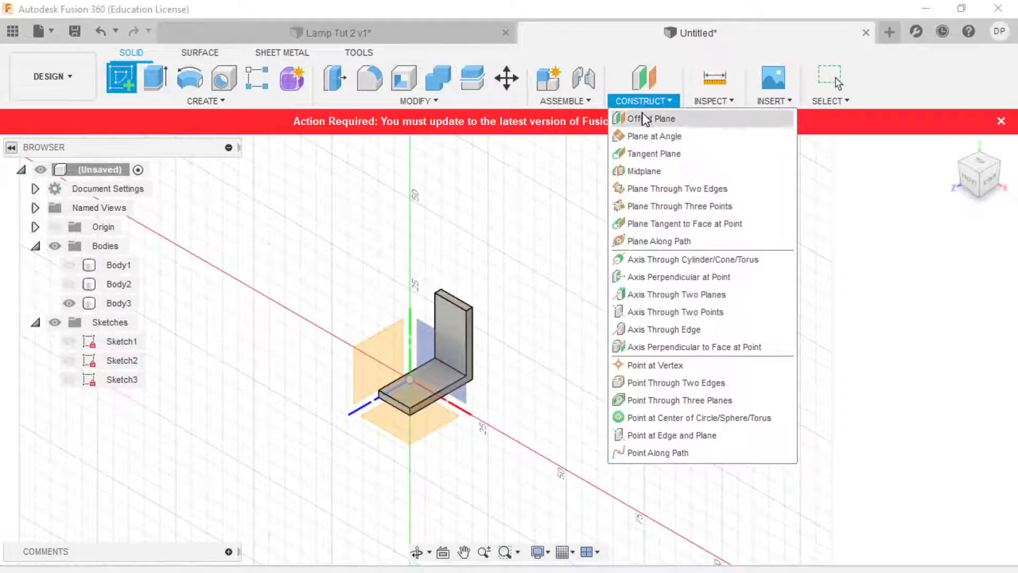
left_click(643, 170)
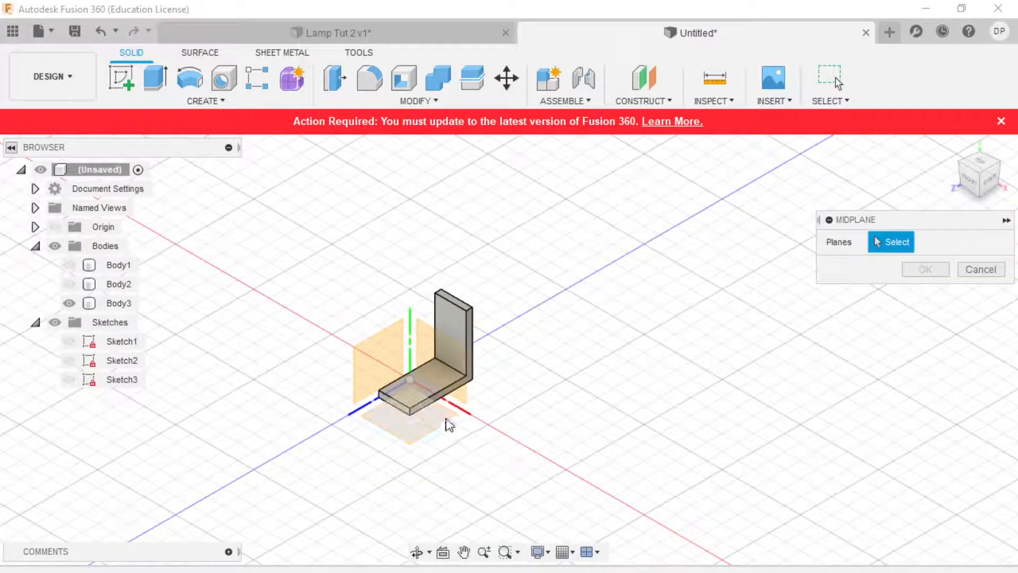
scroll(448, 419, "up", 5)
left_click(458, 357)
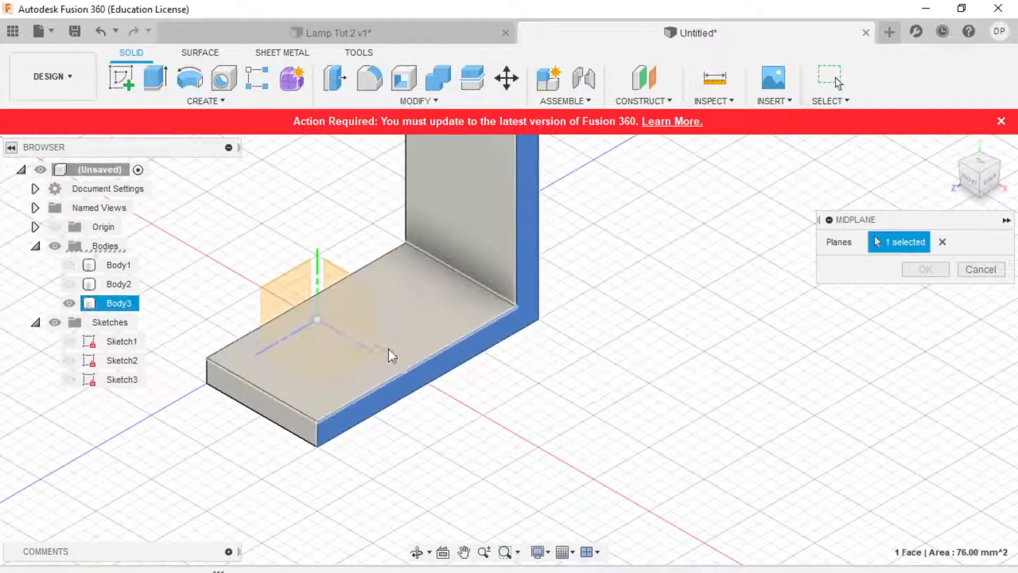
middle_click_drag(390, 295, 445, 352, "shift")
left_click(425, 358)
middle_click_drag(514, 359, 751, 329, "shift")
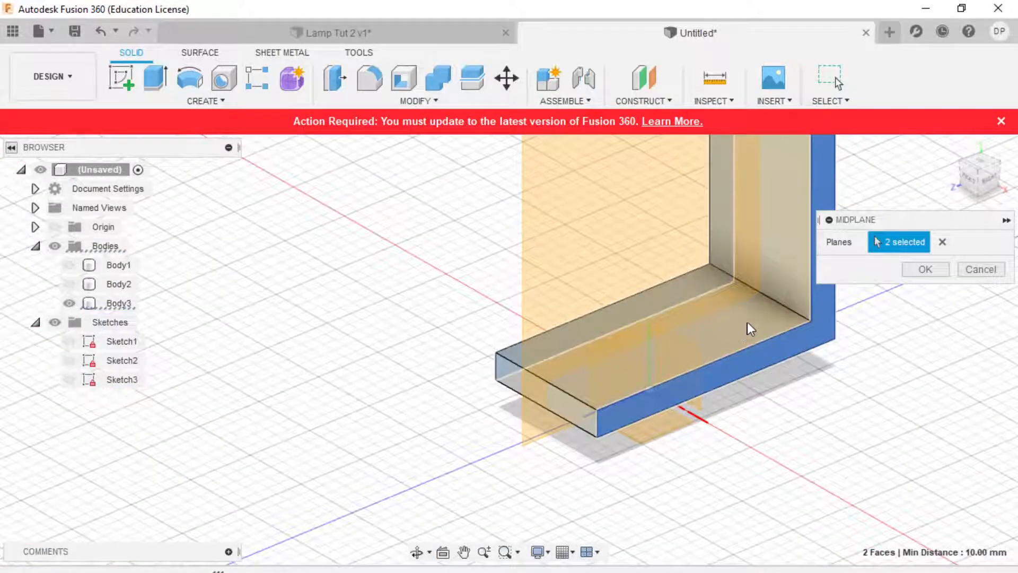
left_click(925, 271)
scroll(354, 388, "down", 4)
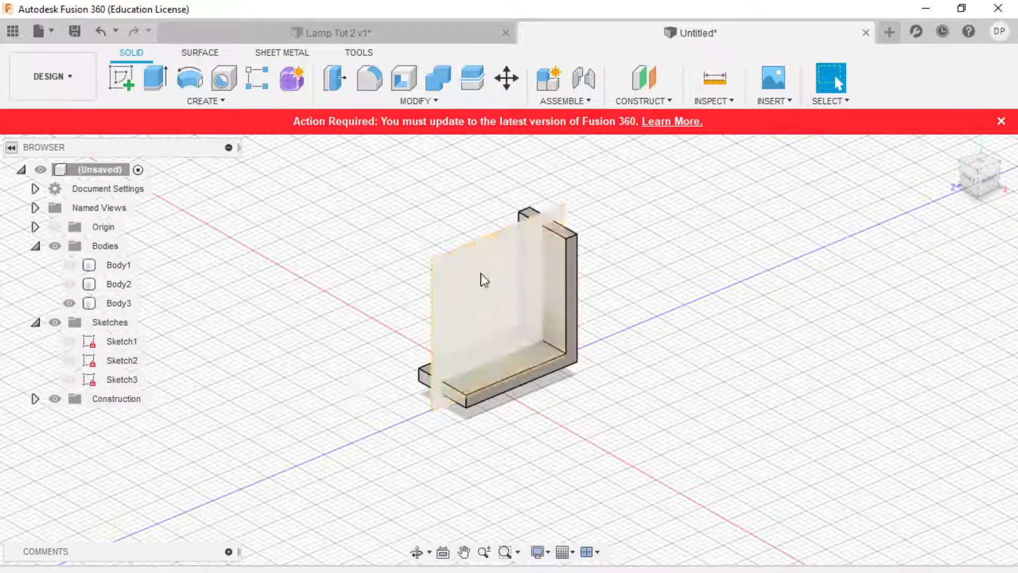
- Start a sketch on the midplane and draw a vertical line from the middle of the horizontal leg's upper edge to below the bracket
left_click(132, 91)
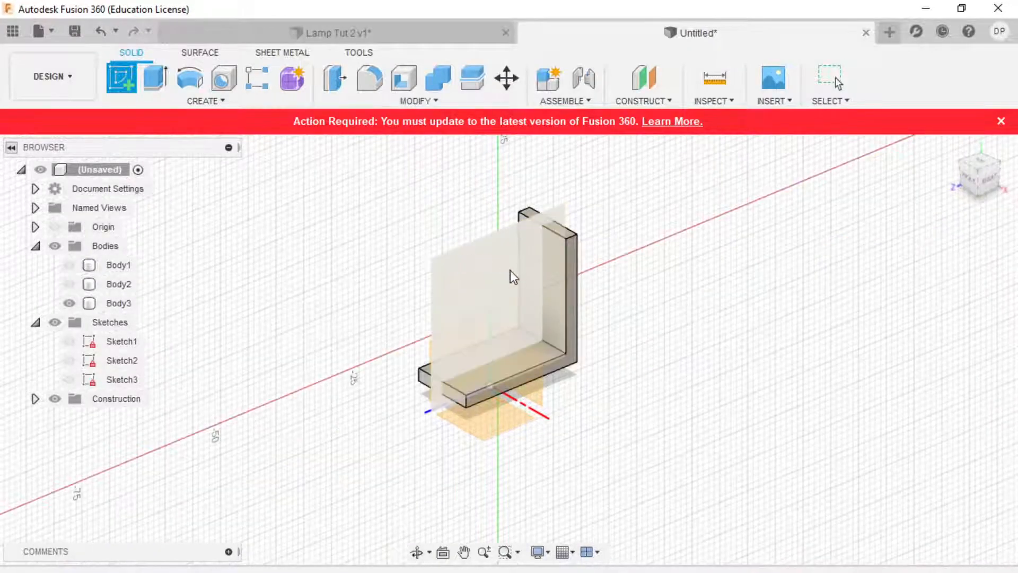
left_click(510, 269)
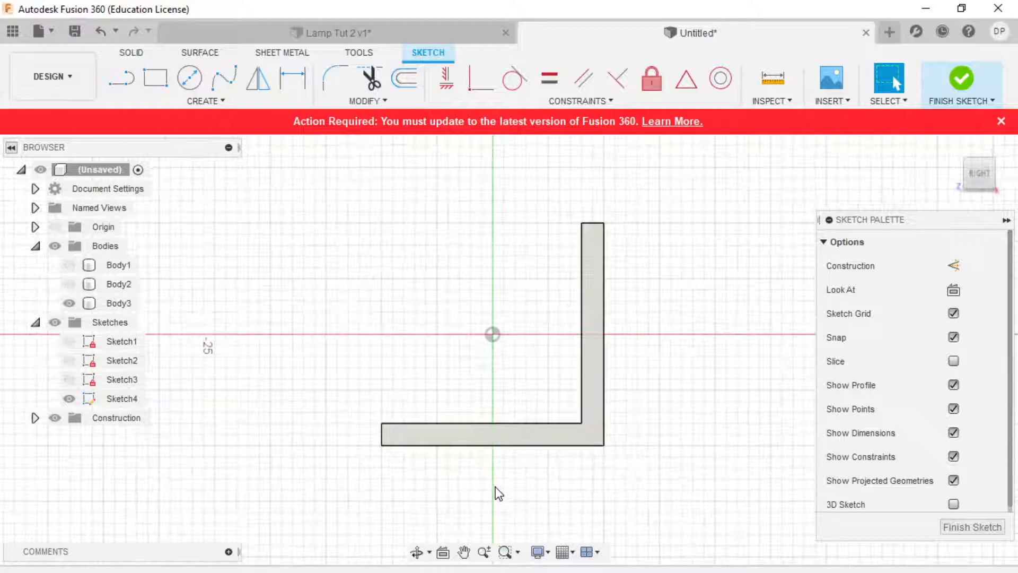
left_click(120, 78)
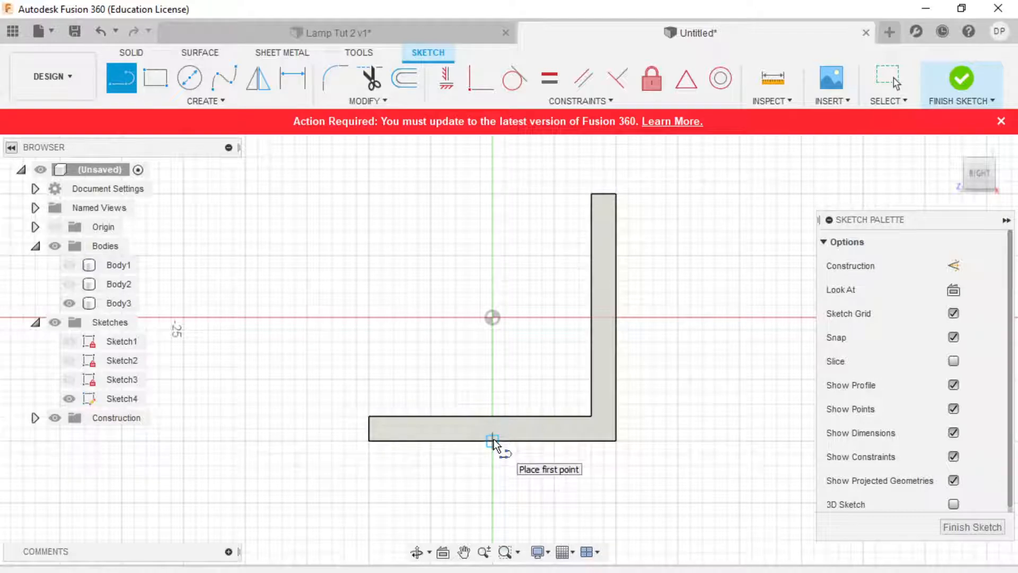
left_click(492, 416)
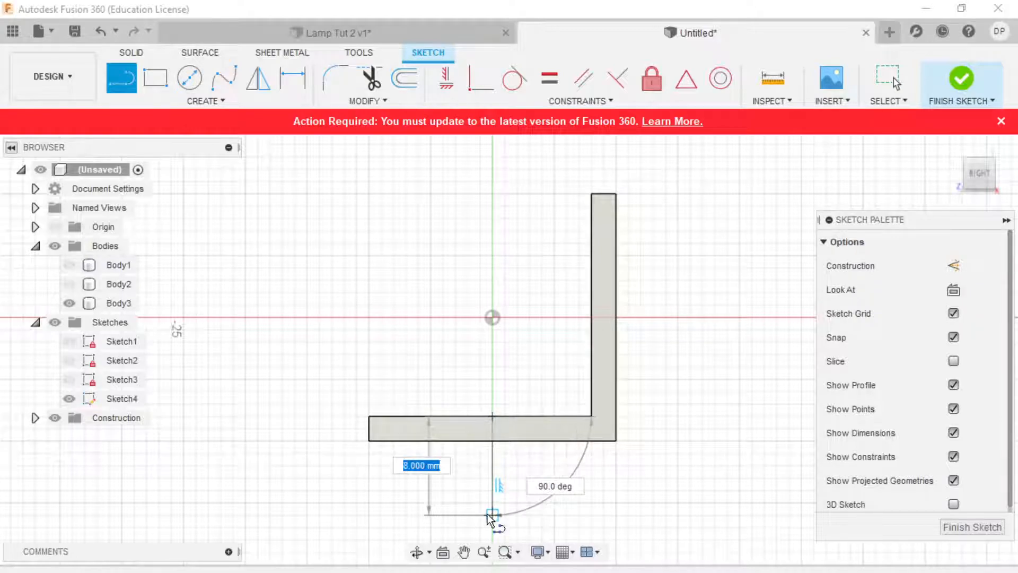
left_click(488, 504)
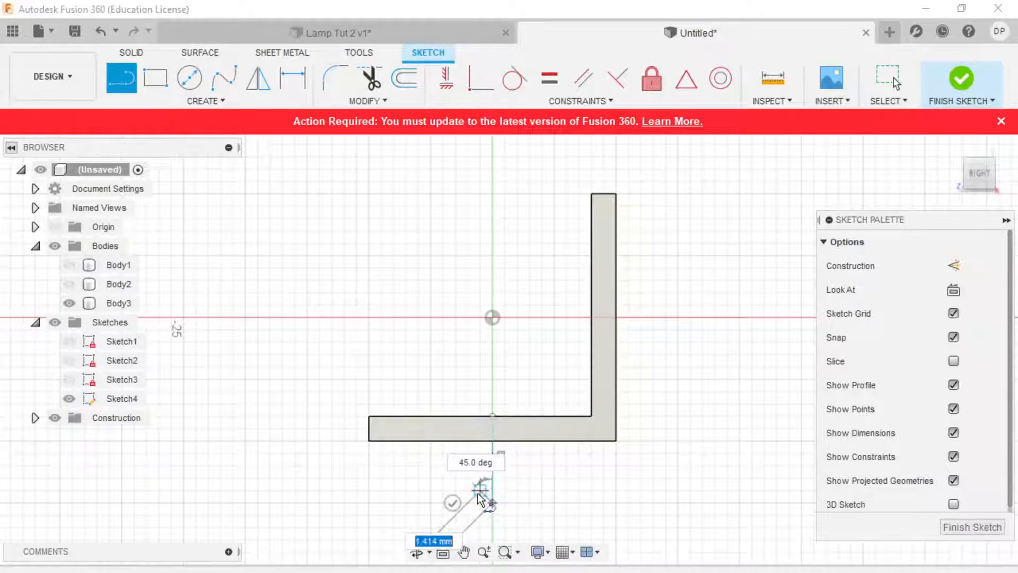
- Close the half-screw profile with an angled tip about 1.4 mm long, a straight shank side and a flared countersunk head, and finish the sketch
left_click(479, 490)
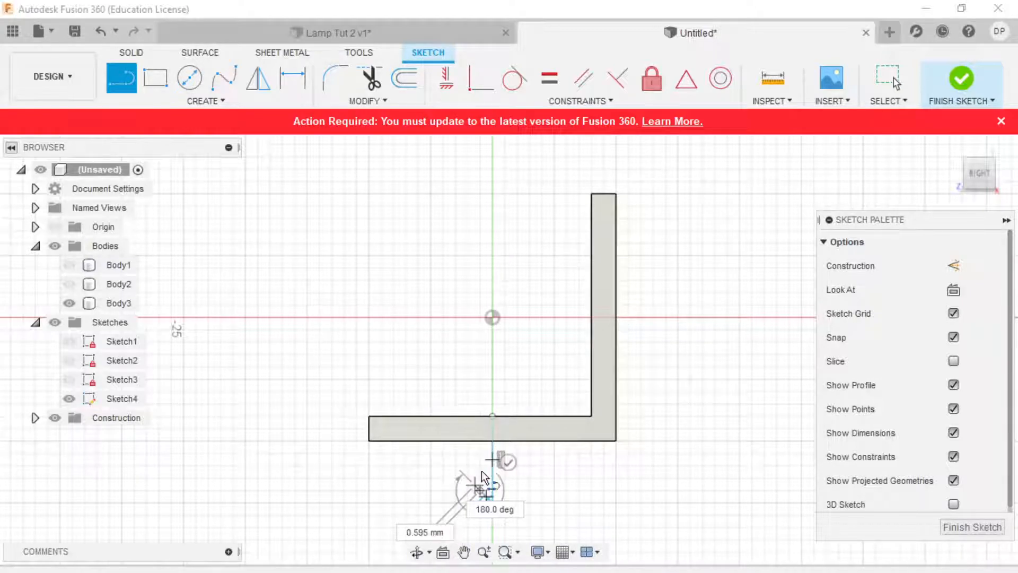
left_click(476, 438)
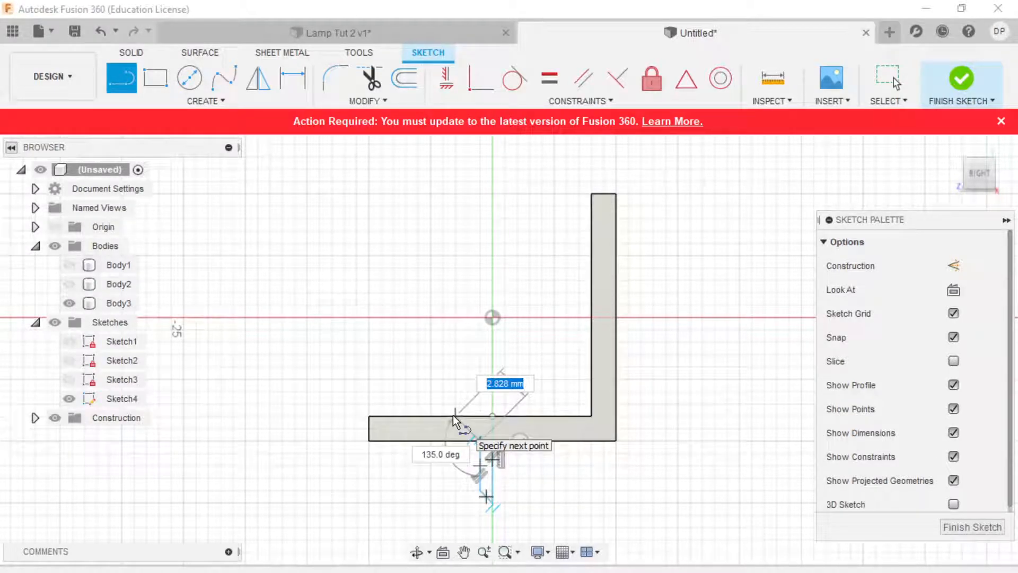
left_click(453, 414)
left_click(491, 415)
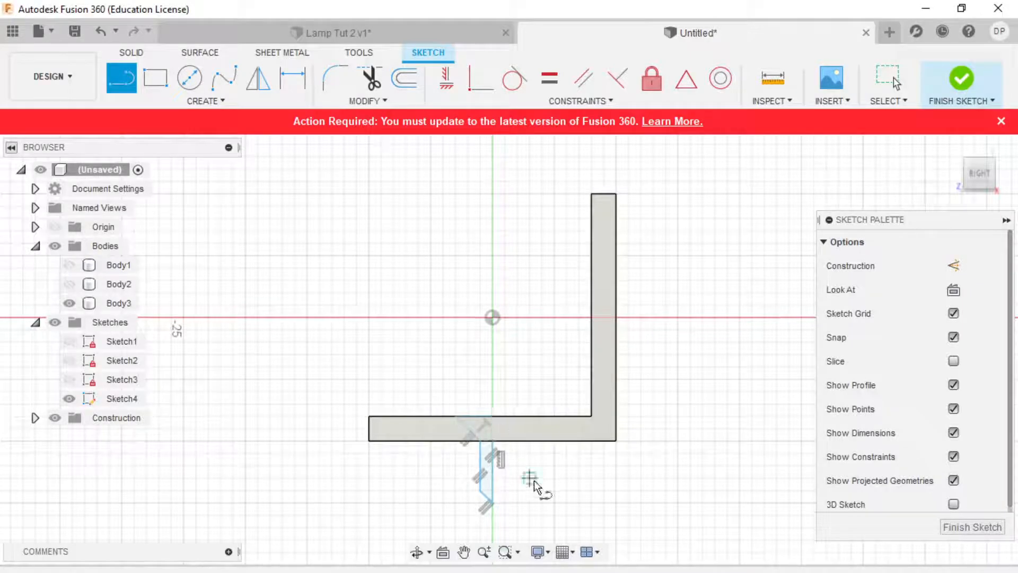
scroll(418, 441, "up", 3)
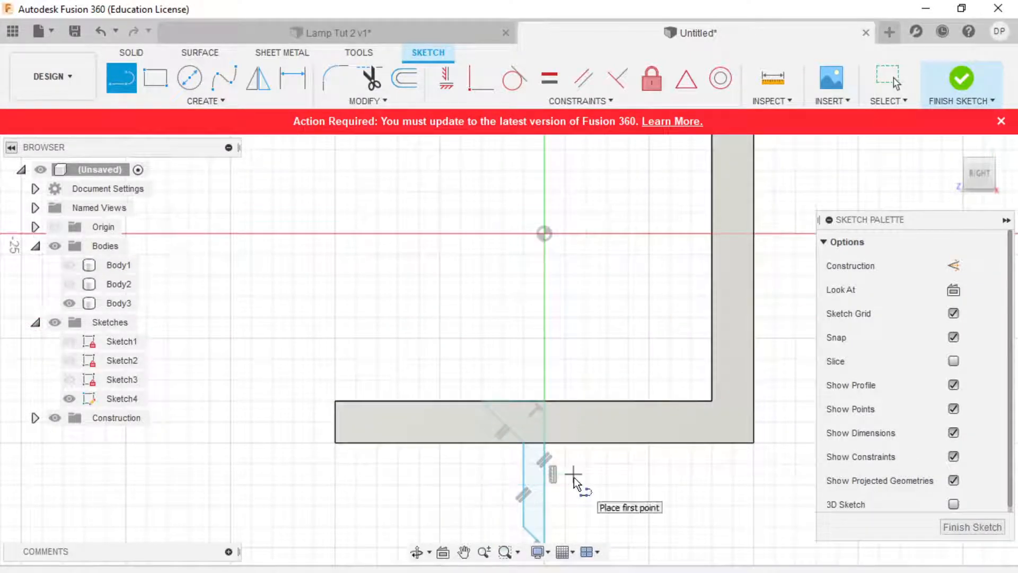
scroll(573, 475, "down", 2)
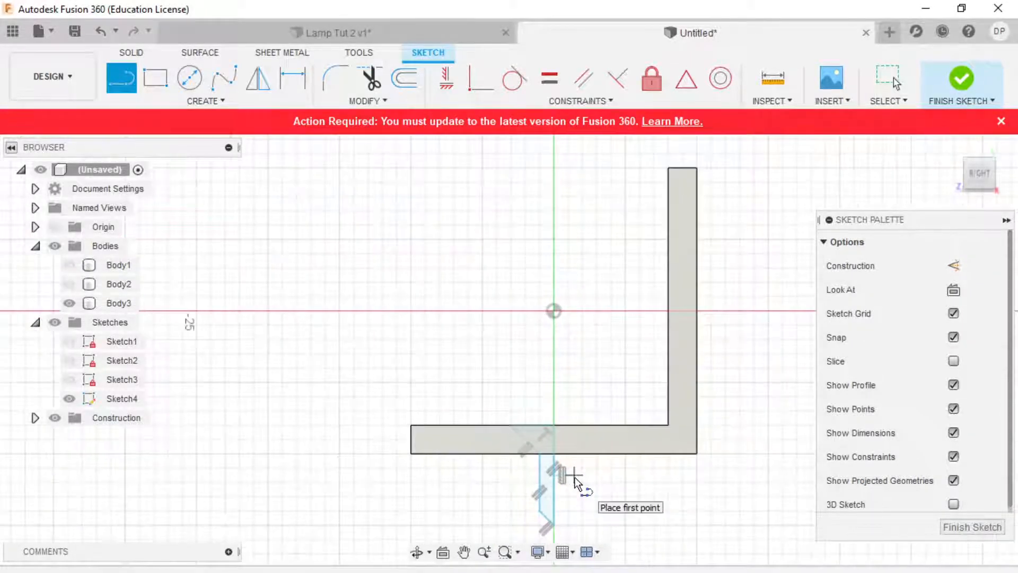
scroll(648, 507, "up", 2)
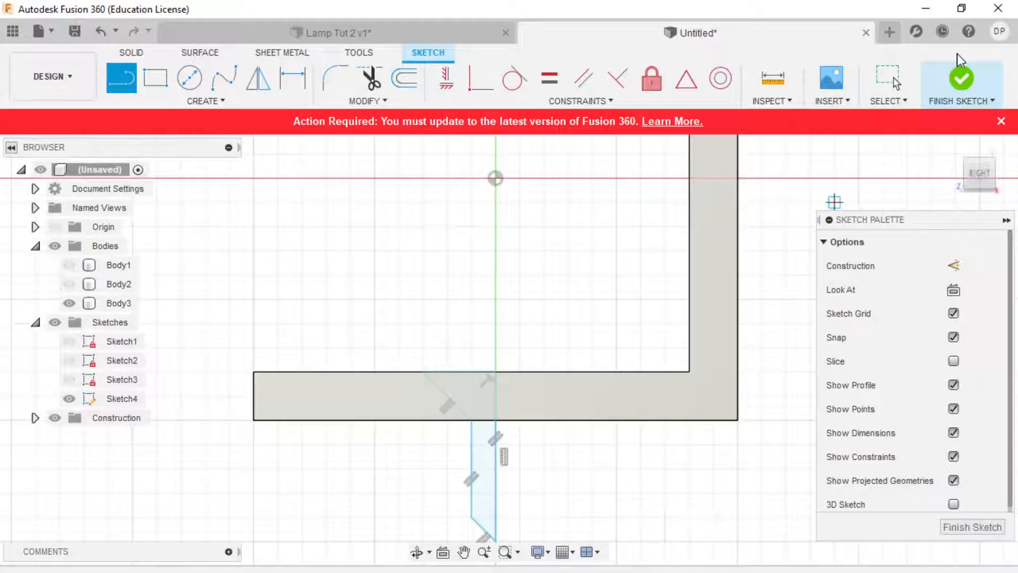
left_click(961, 79)
left_click(574, 393)
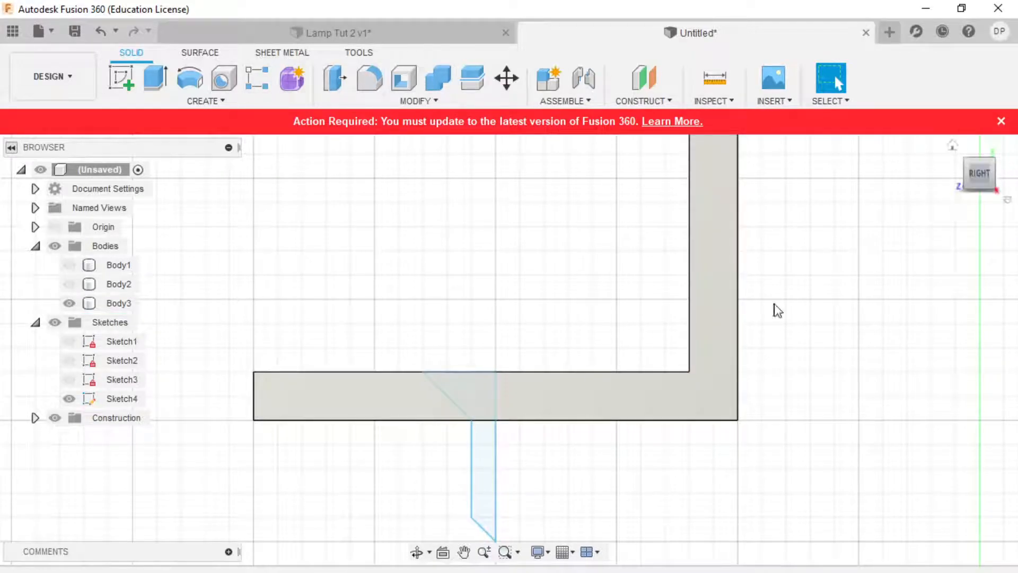
- Revolve the half-screw profile 360 degrees about its vertical line as a New Body, and hide the bracket
left_click(952, 144)
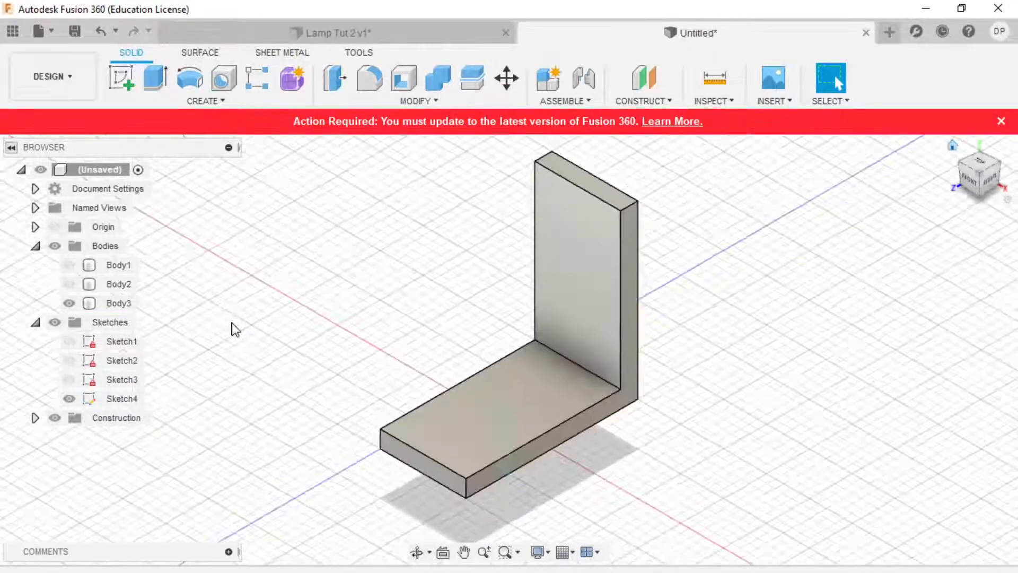
left_click(189, 78)
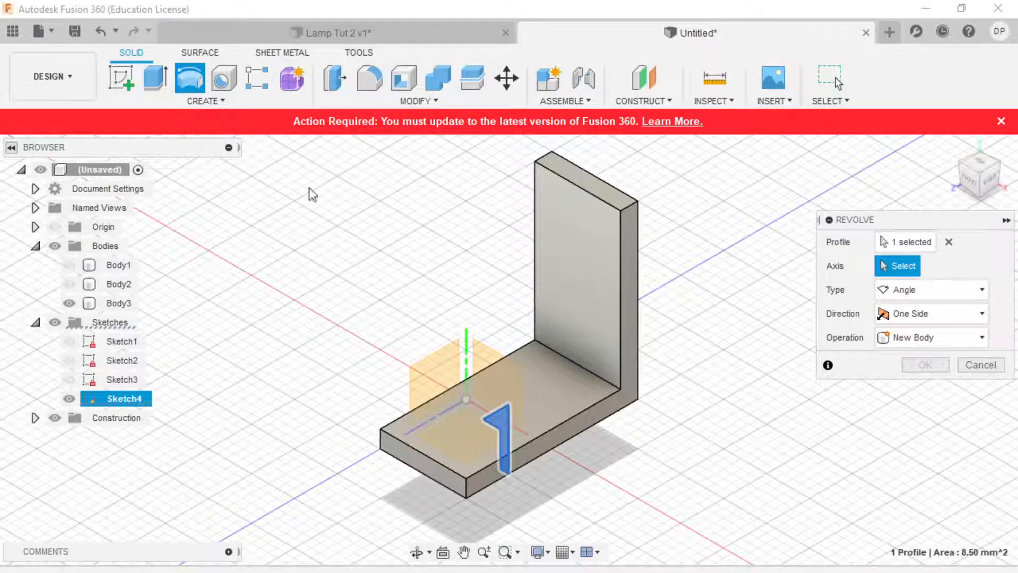
scroll(488, 460, "up", 2)
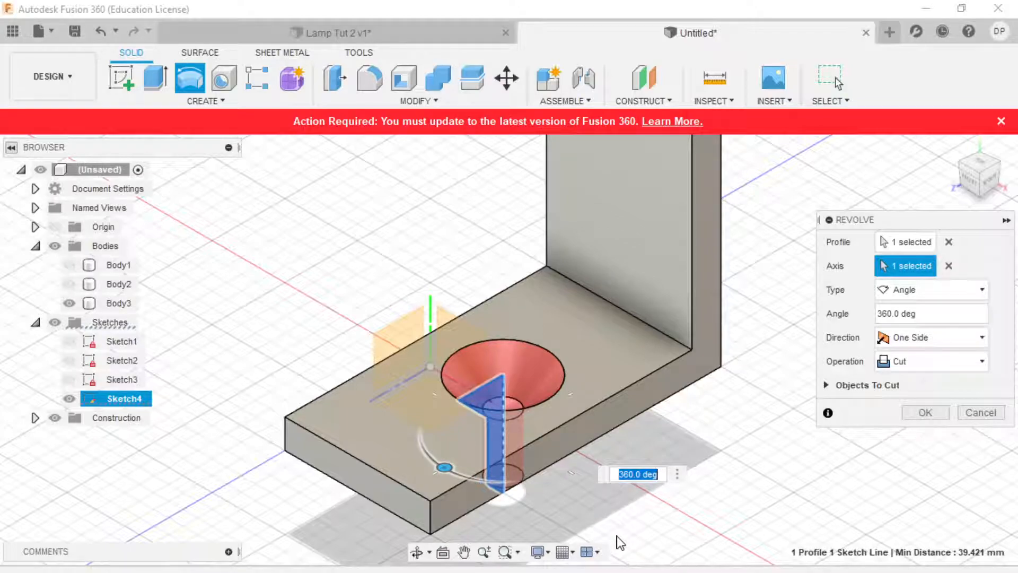
left_click(917, 358)
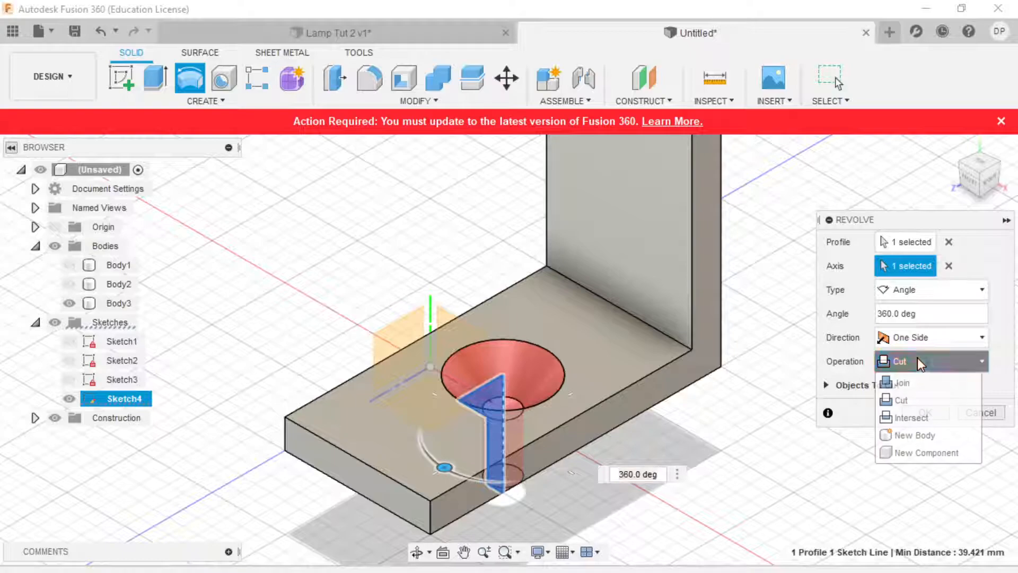
left_click(919, 435)
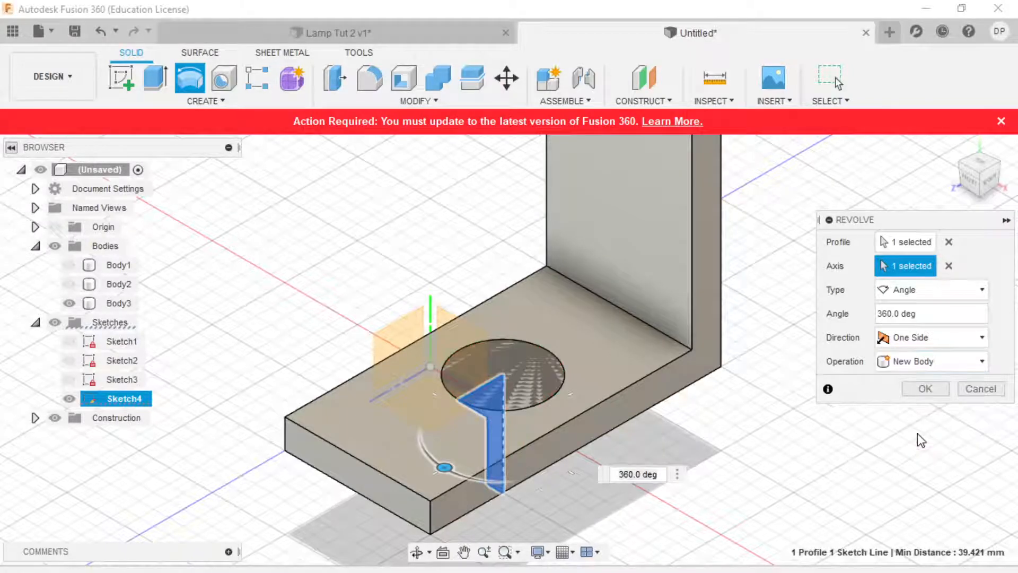
left_click(68, 303)
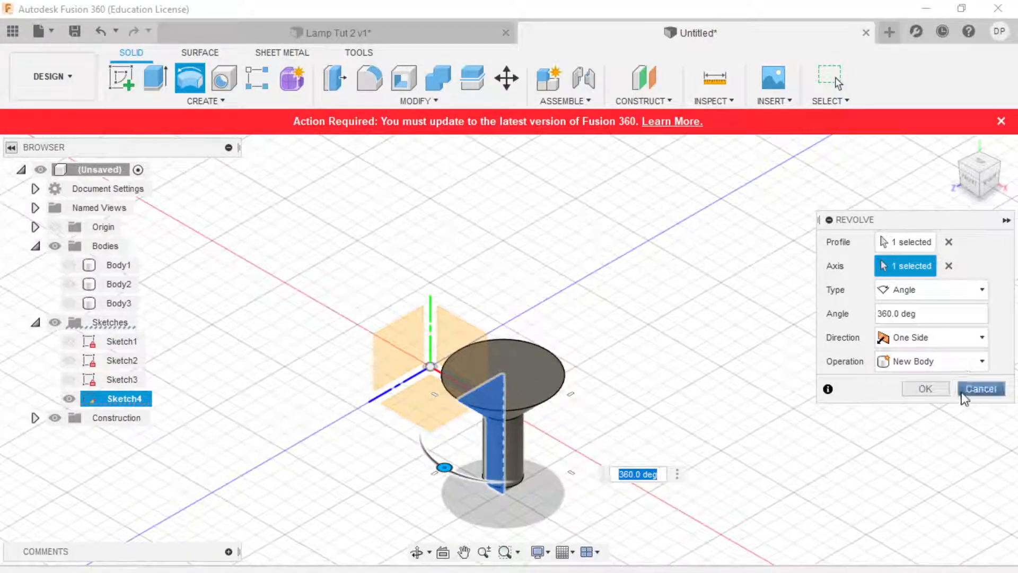
left_click(924, 391)
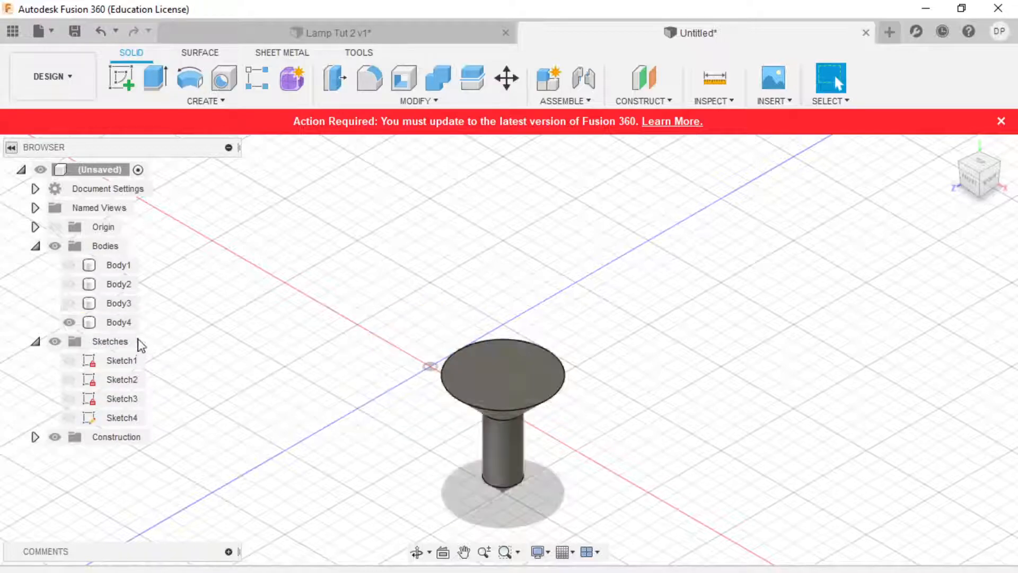
- Rename the revolved body as screw
left_click(117, 323)
double_click(117, 324)
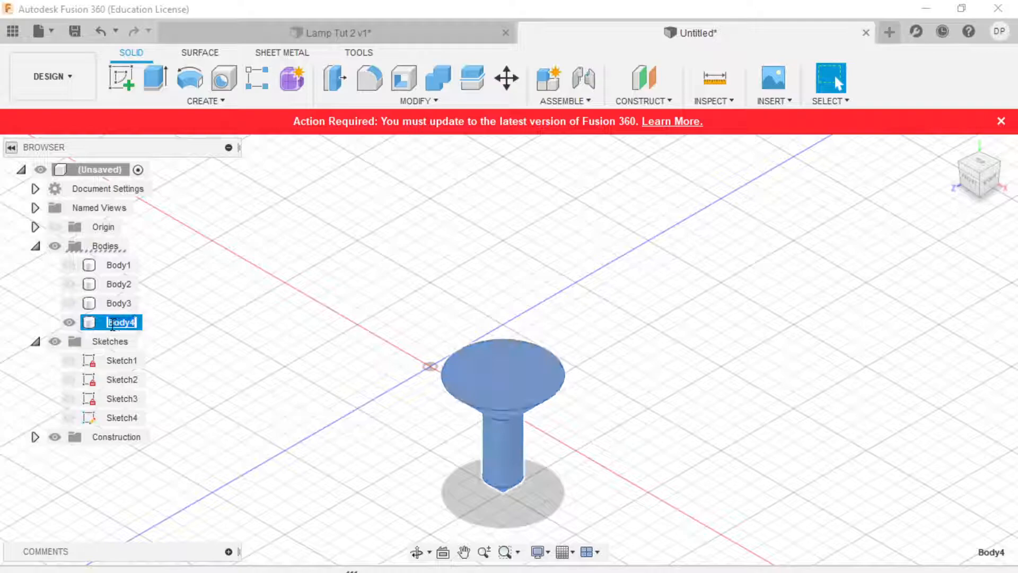
type("screw")
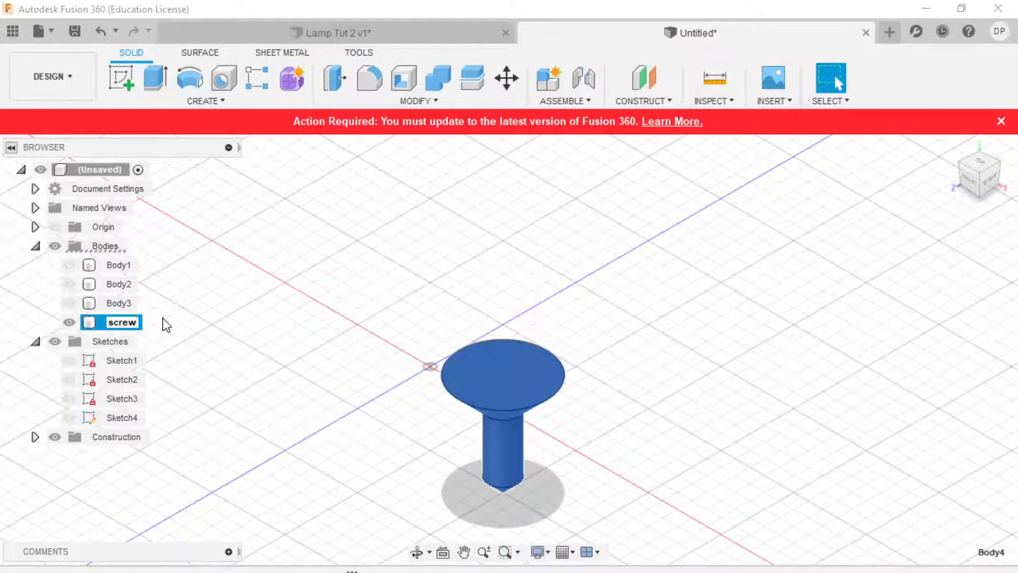
left_click(209, 319)
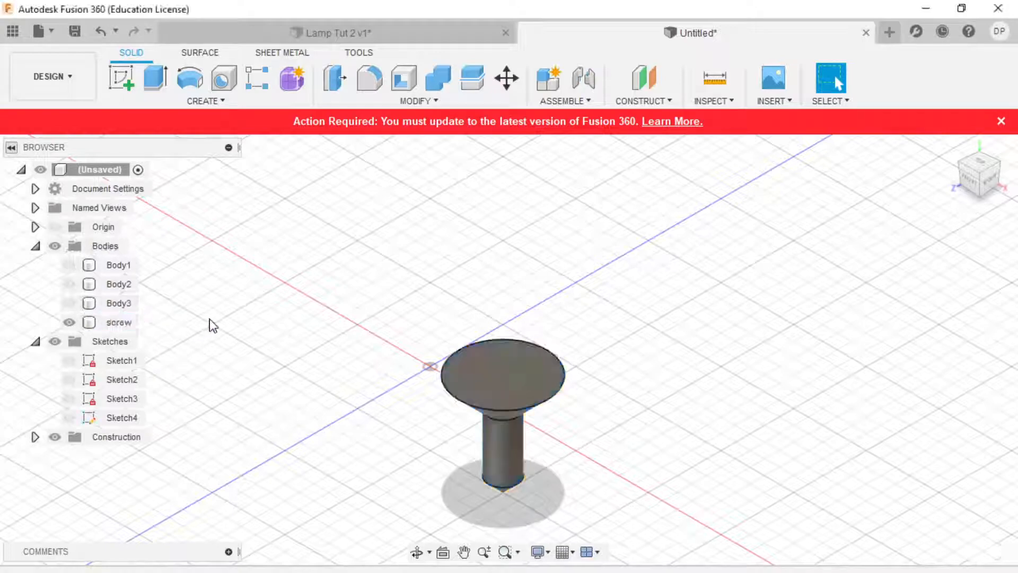
- Show Body1, Body2 and Body3 together with the screw to examine how it sits in the bracket and base board
scroll(326, 401, "down", 2)
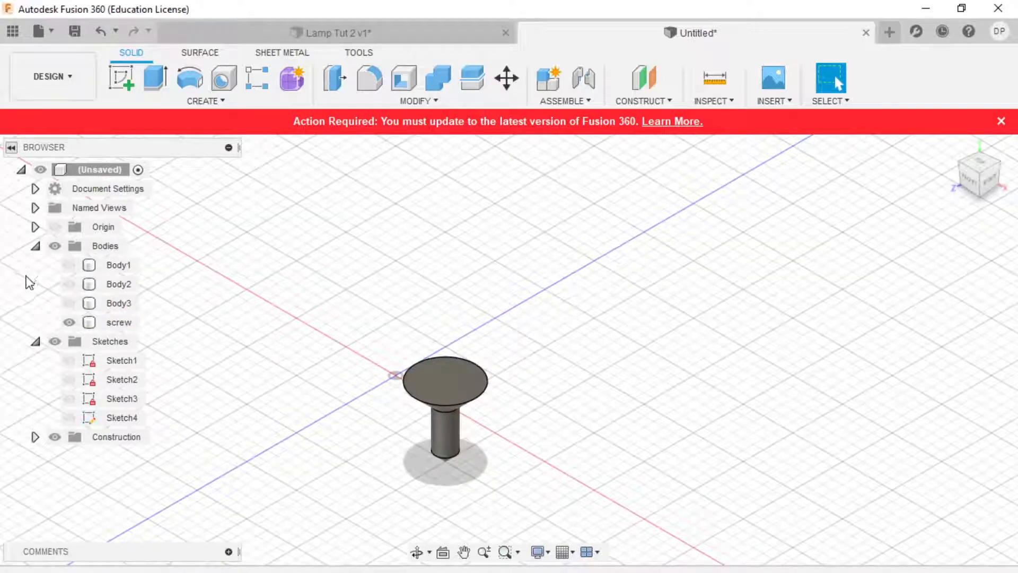
left_click(69, 303)
left_click(69, 284)
left_click(69, 264)
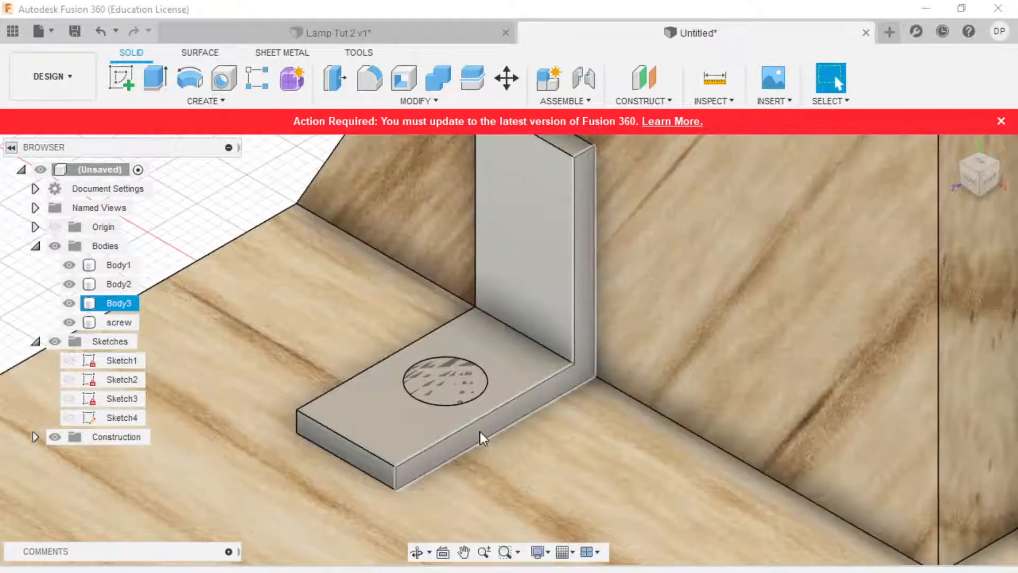
scroll(479, 431, "down", 3)
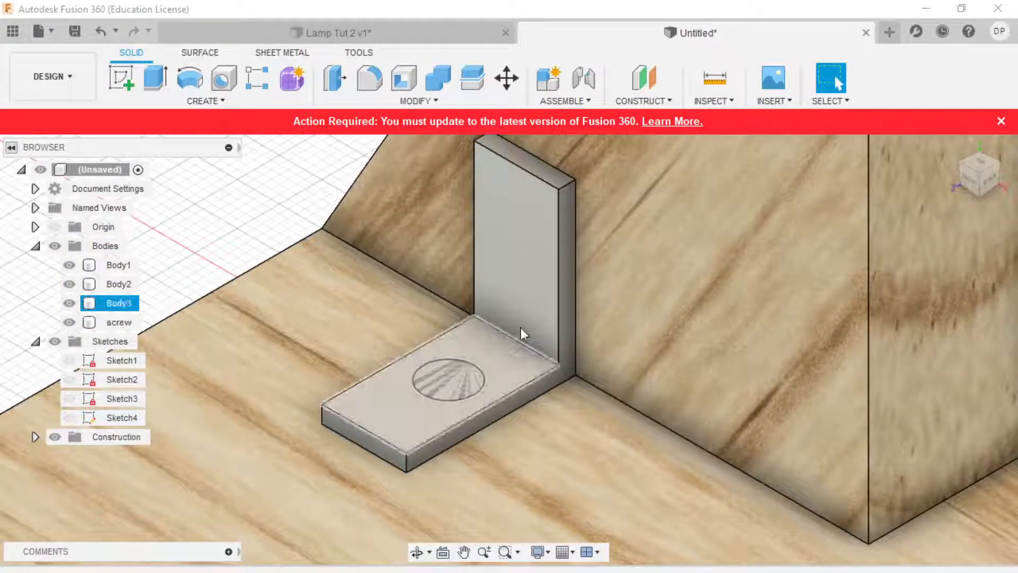
- Hide Body1 and Body2 and keep only the bracket and the screw shown
left_click(69, 302)
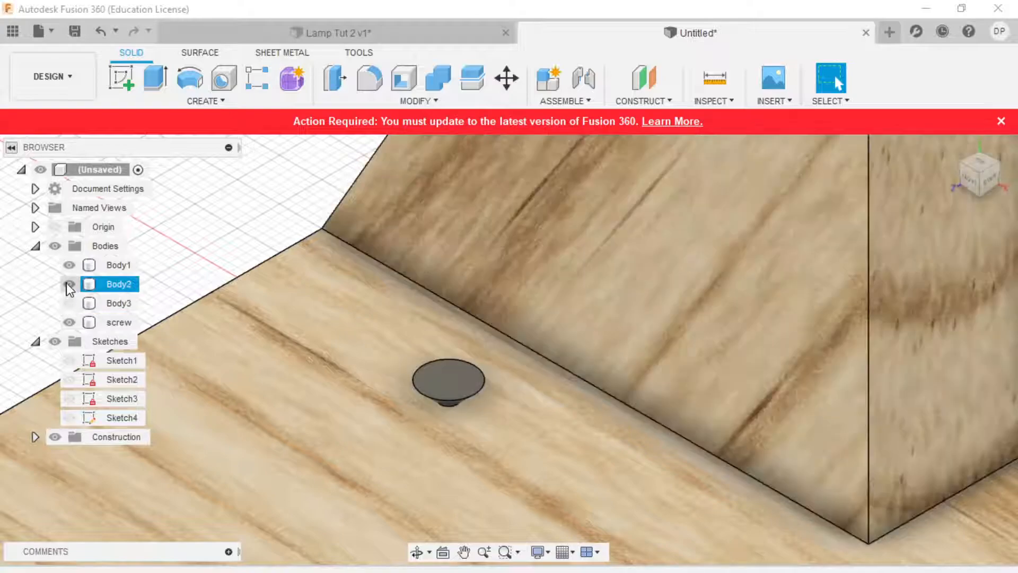
left_click(69, 284)
left_click(69, 265)
left_click(69, 303)
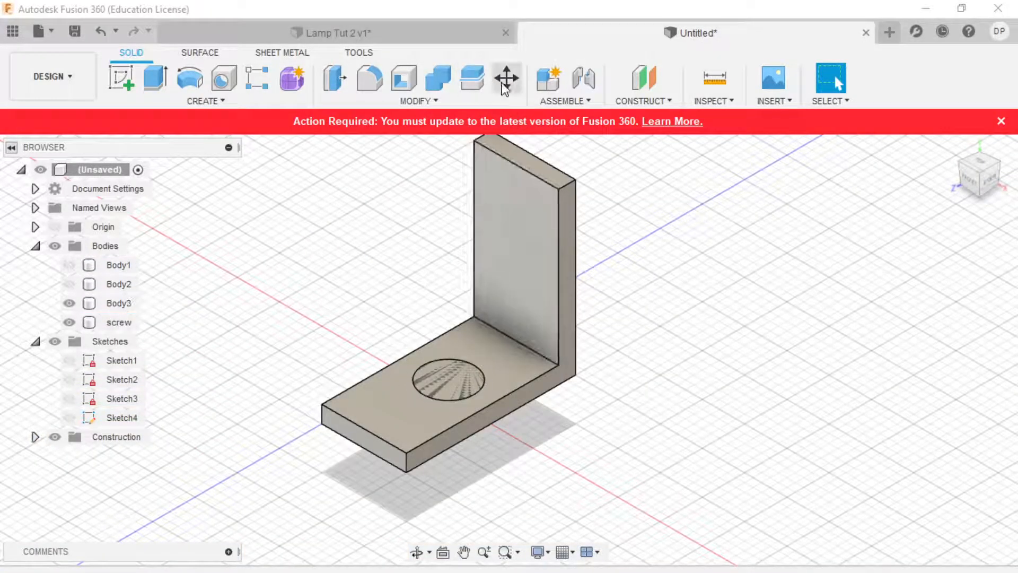
- Create a copy of the screw with Move/Copy, shifted -6 mm in Y and rotated -90 degrees about X
left_click(422, 101)
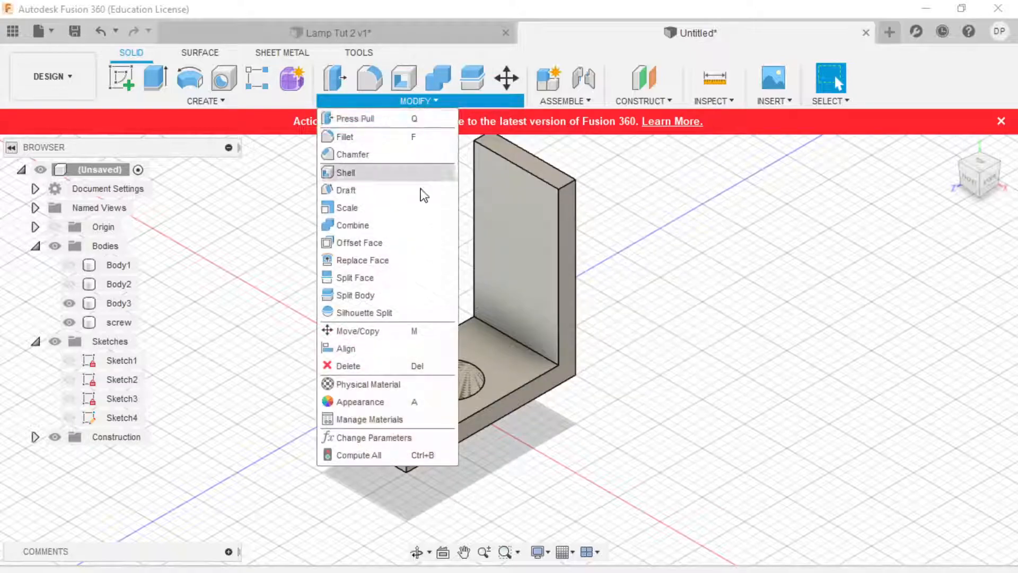
left_click(350, 330)
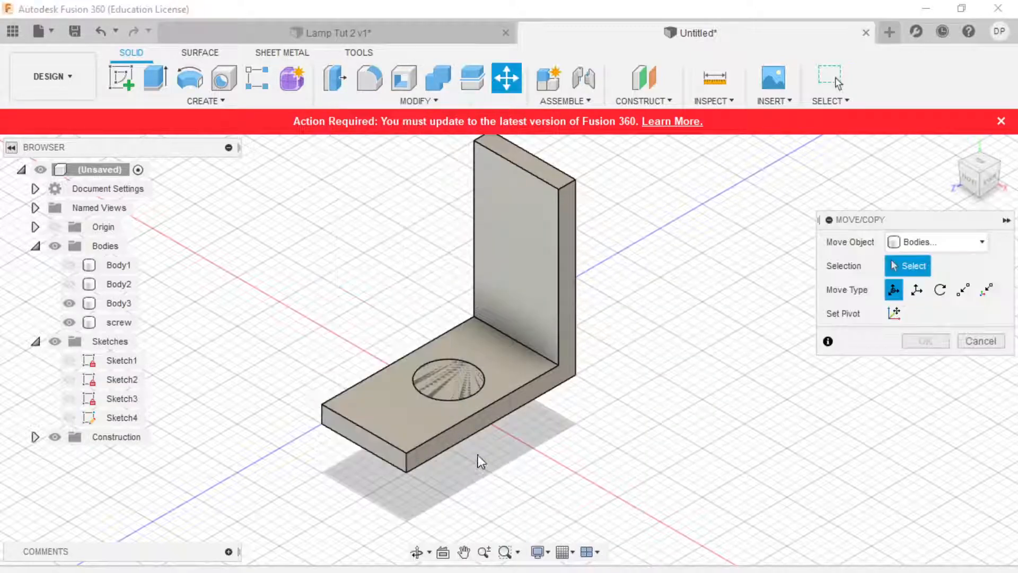
left_click(128, 321)
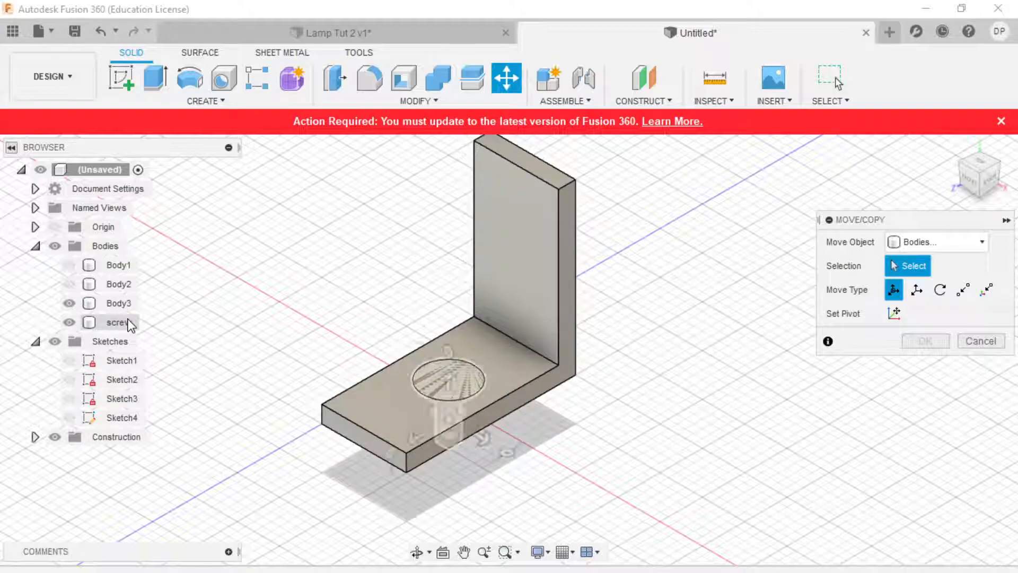
left_click(128, 321)
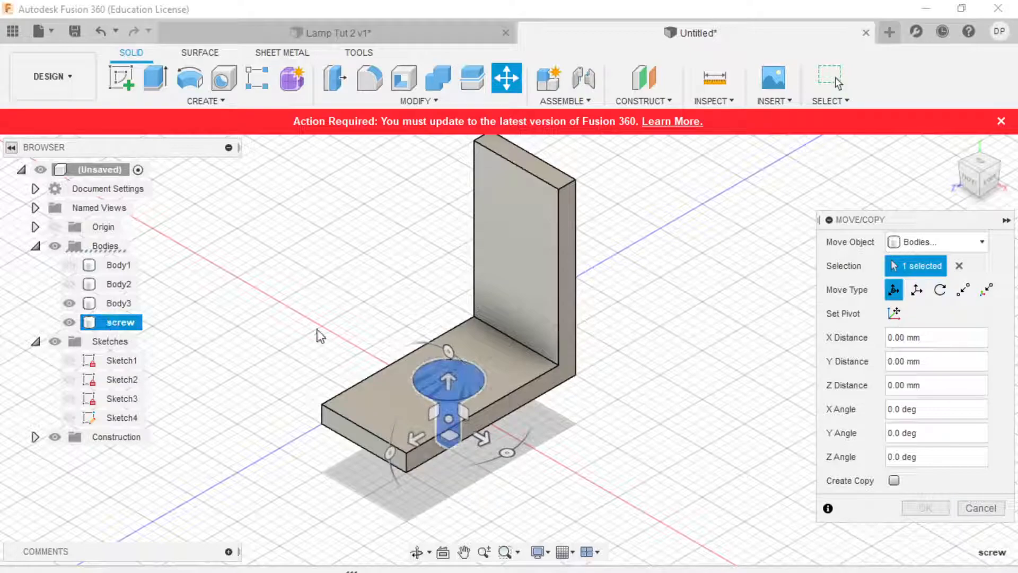
left_click(546, 382)
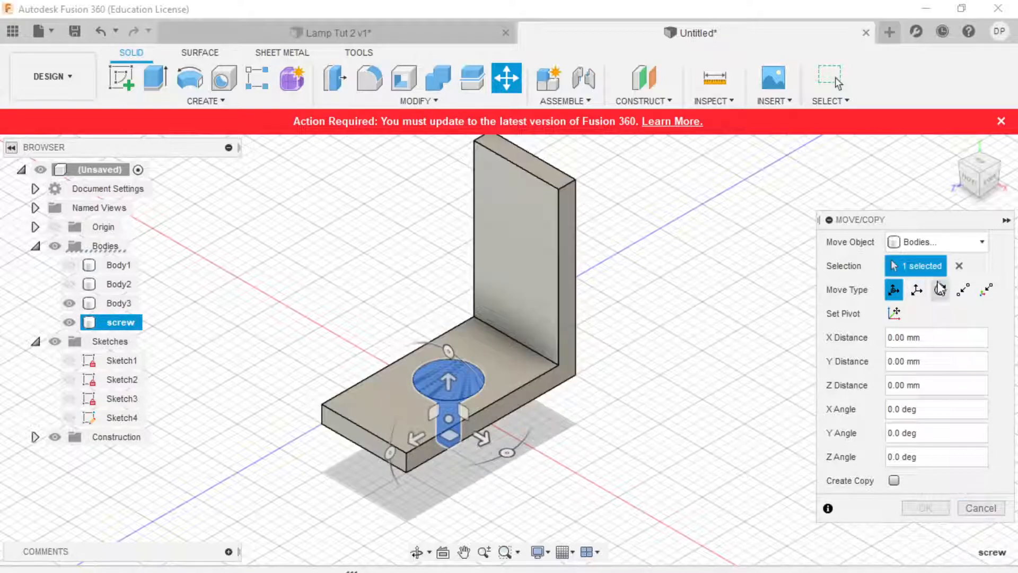
left_click(958, 266)
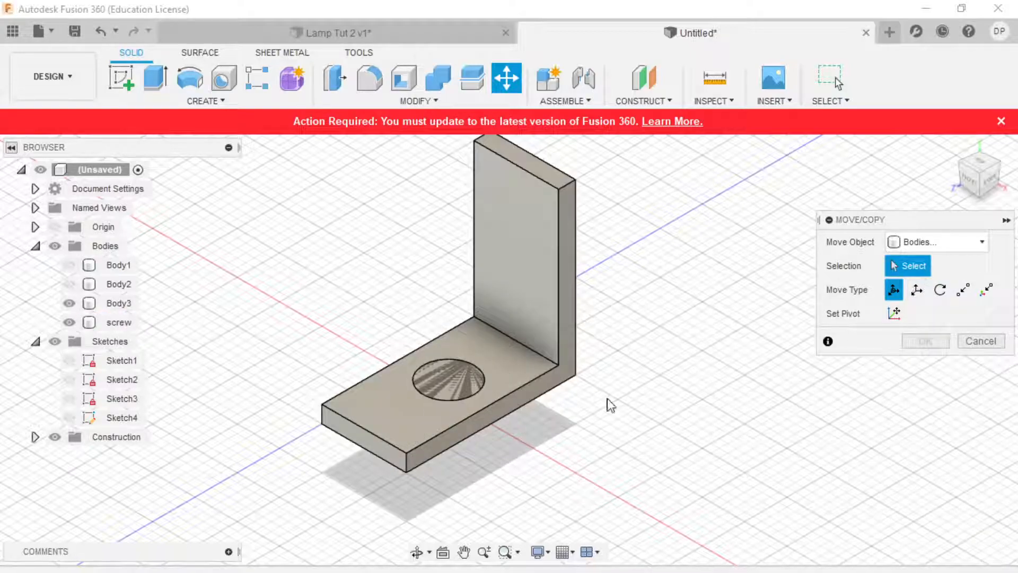
left_click(455, 378)
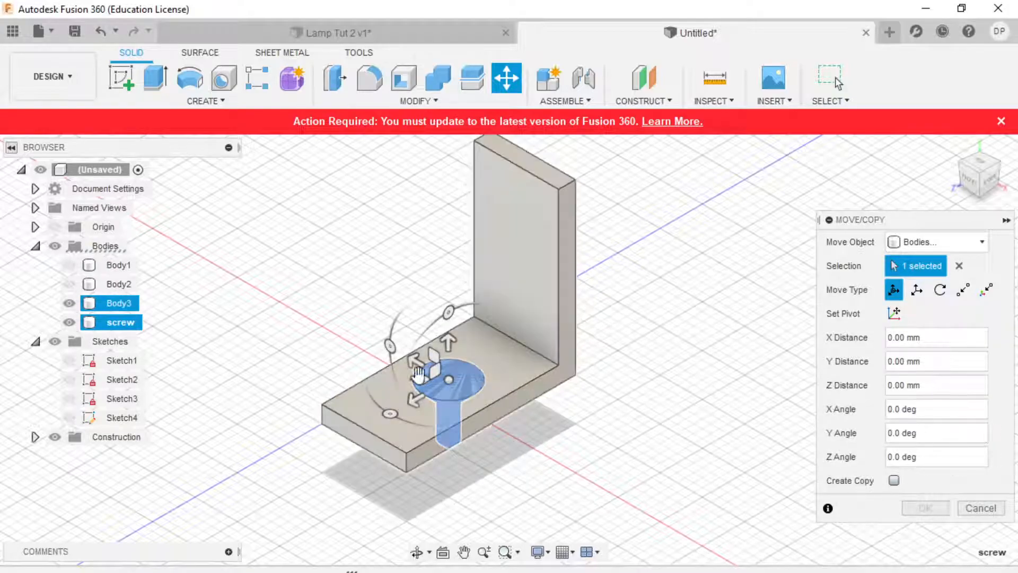
left_click(892, 480)
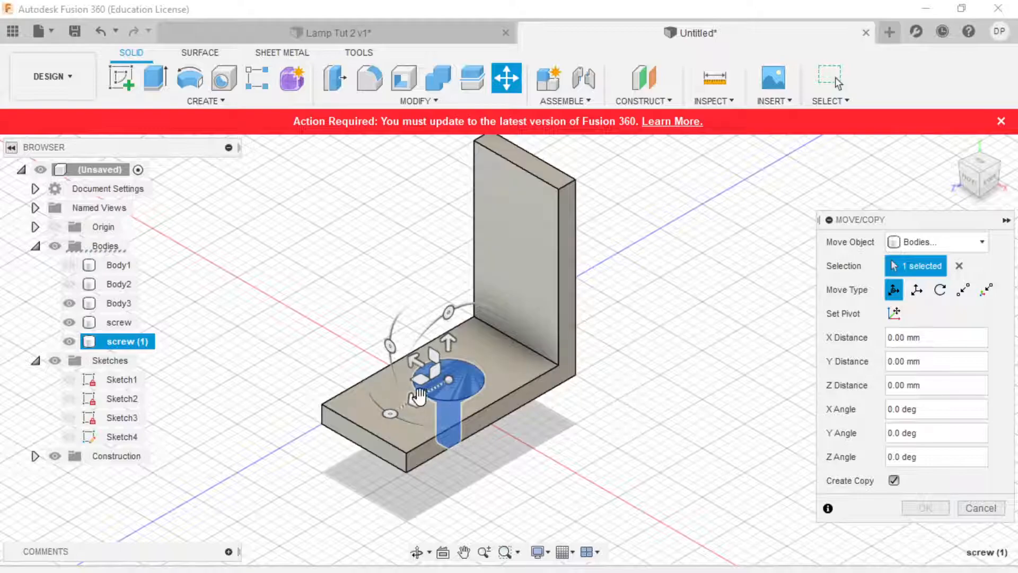
left_click_drag(416, 399, 473, 382)
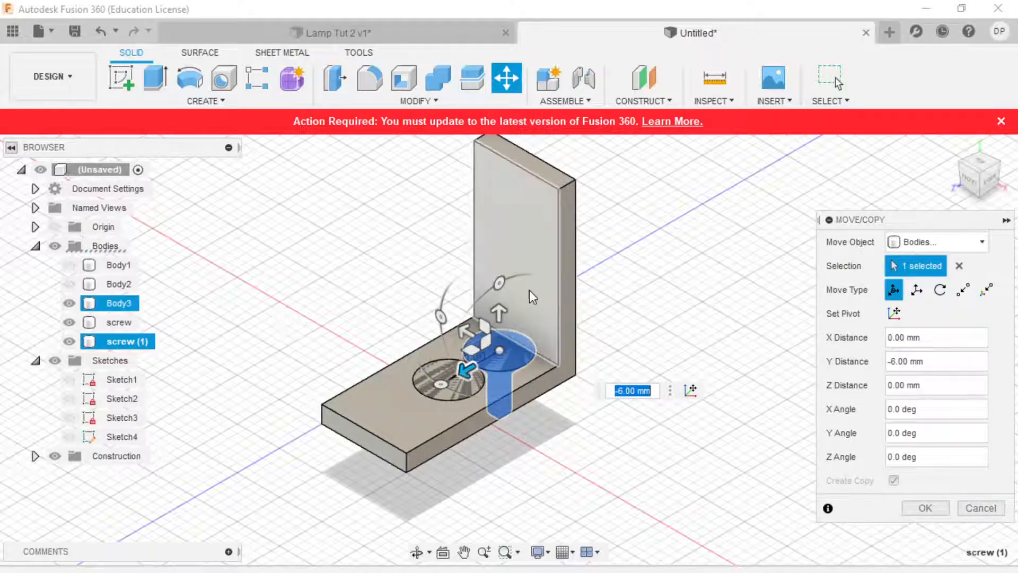
left_click_drag(441, 316, 452, 378)
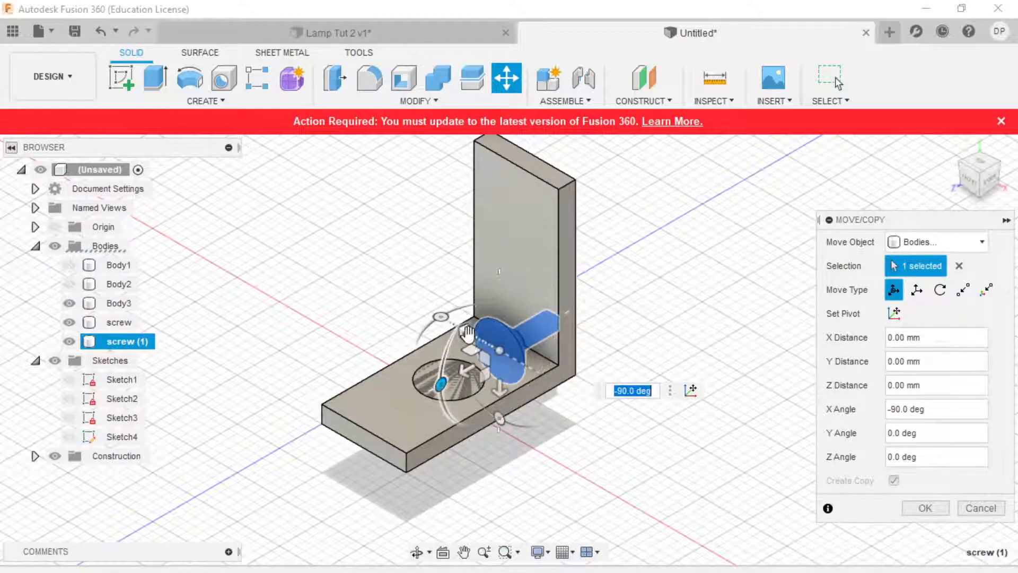
- Shift the screw copy -8 mm in Y and -2 mm in Z to seat its head in the bracket's upright leg
left_click_drag(500, 408, 480, 295)
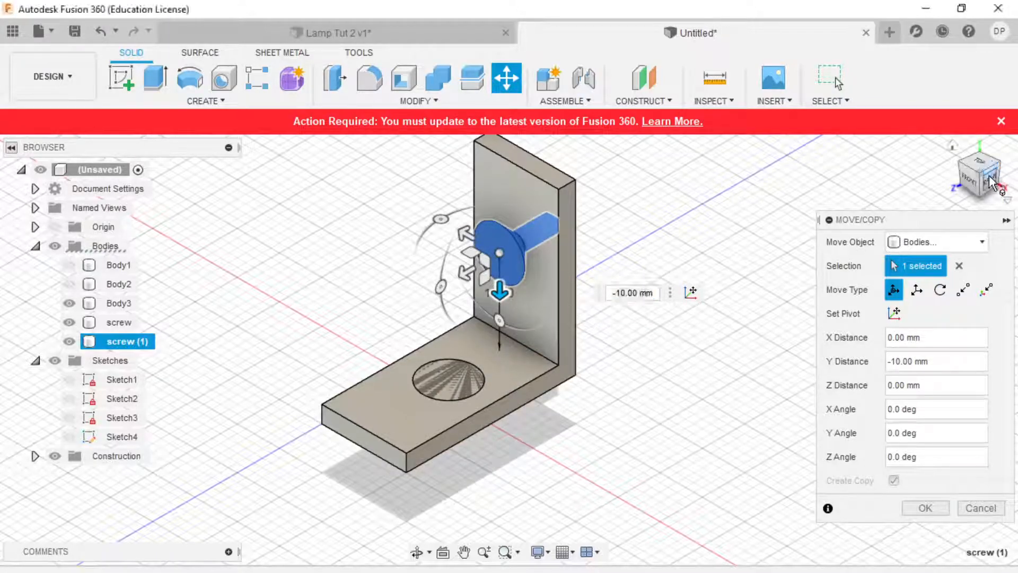
left_click(990, 180)
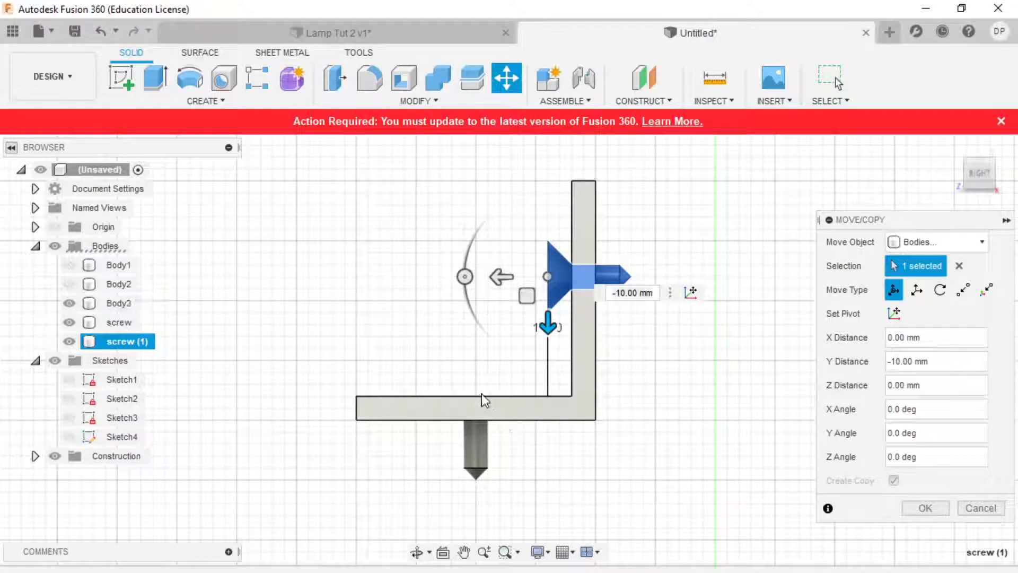
left_click_drag(547, 325, 547, 355)
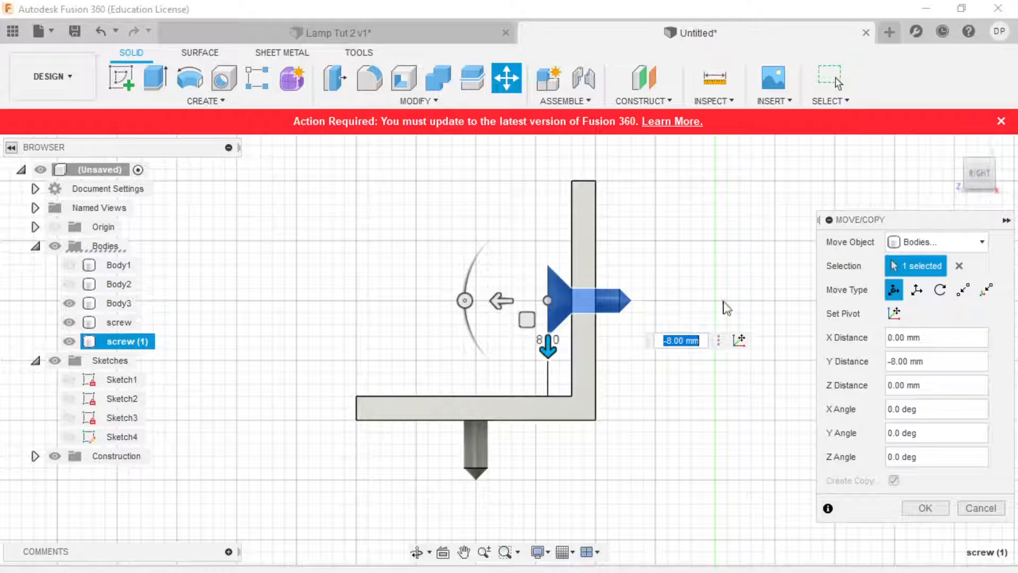
left_click_drag(504, 298, 533, 299)
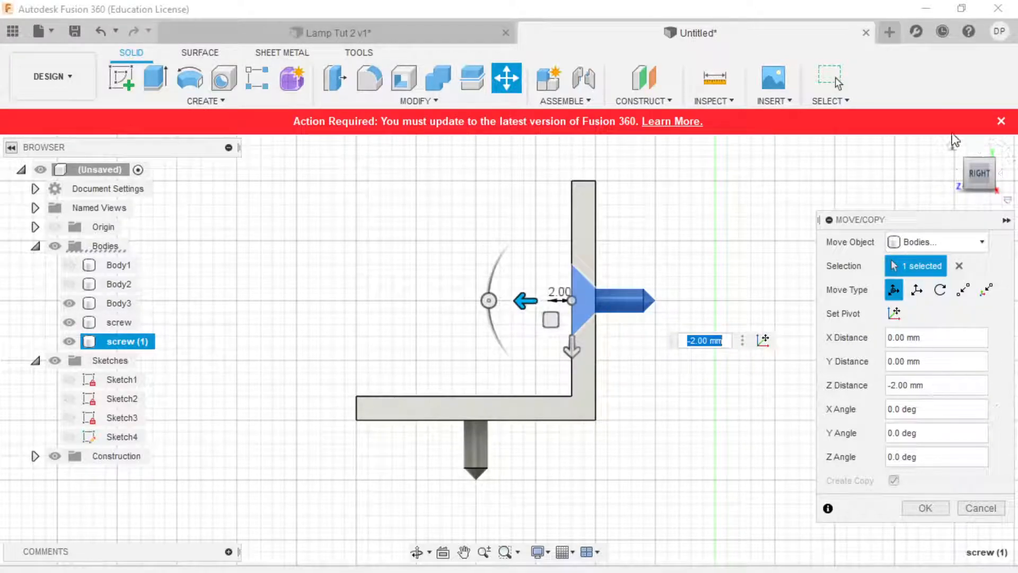
left_click(952, 144)
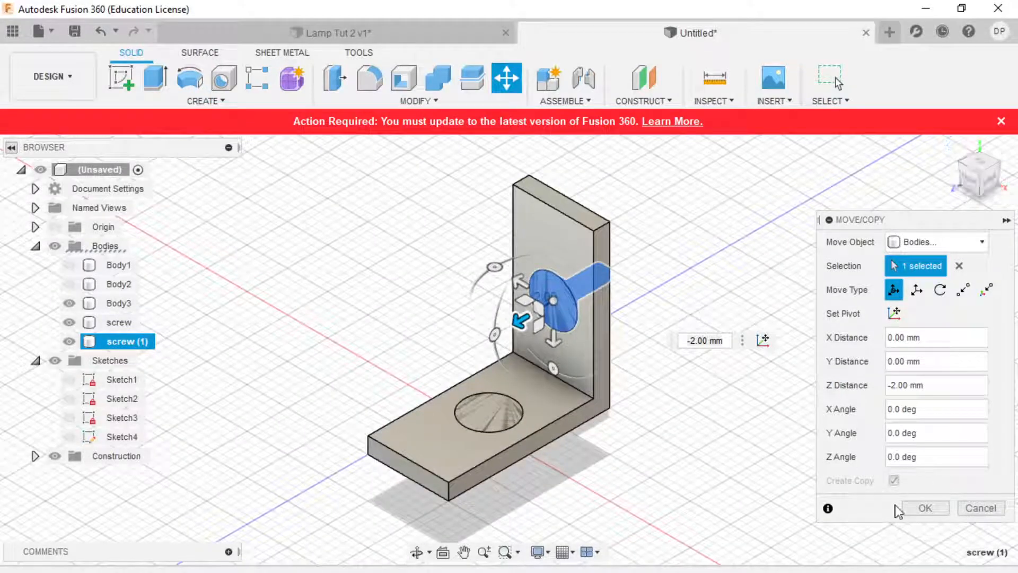
left_click(924, 501)
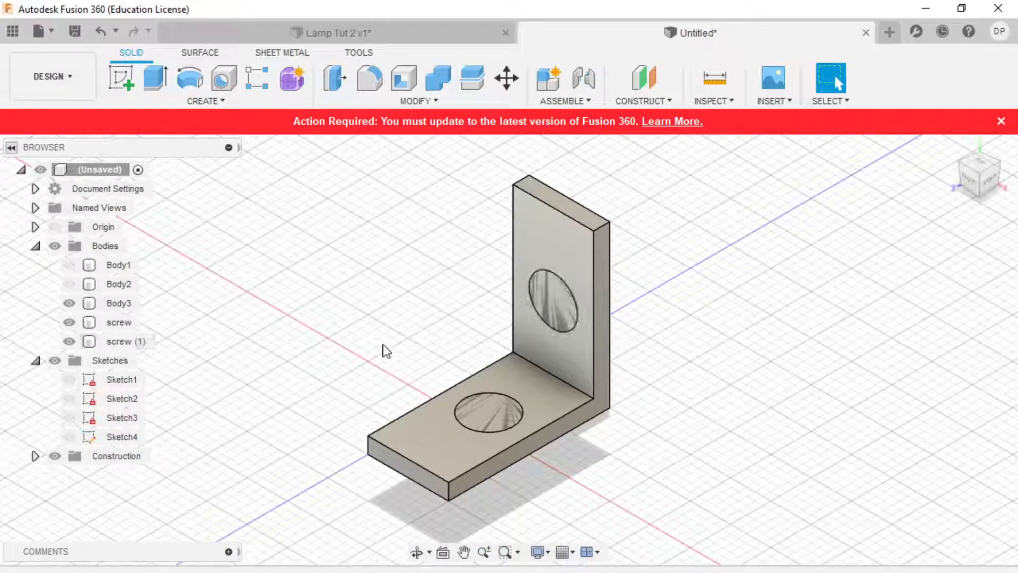
- Hide both screws to examine the bracket beneath them, and show them again
left_click(69, 322)
left_click(69, 340)
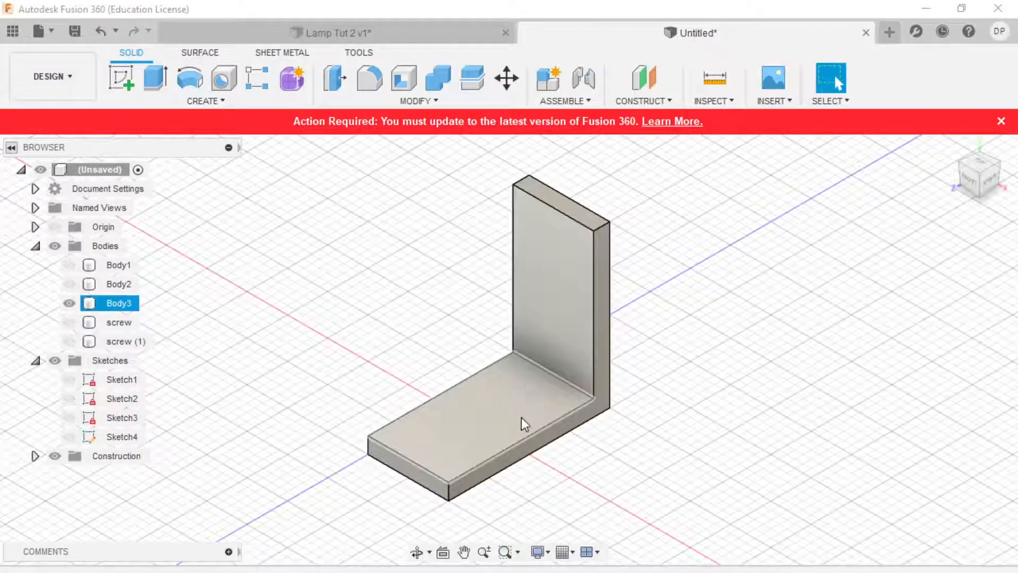
left_click(69, 341)
left_click(69, 322)
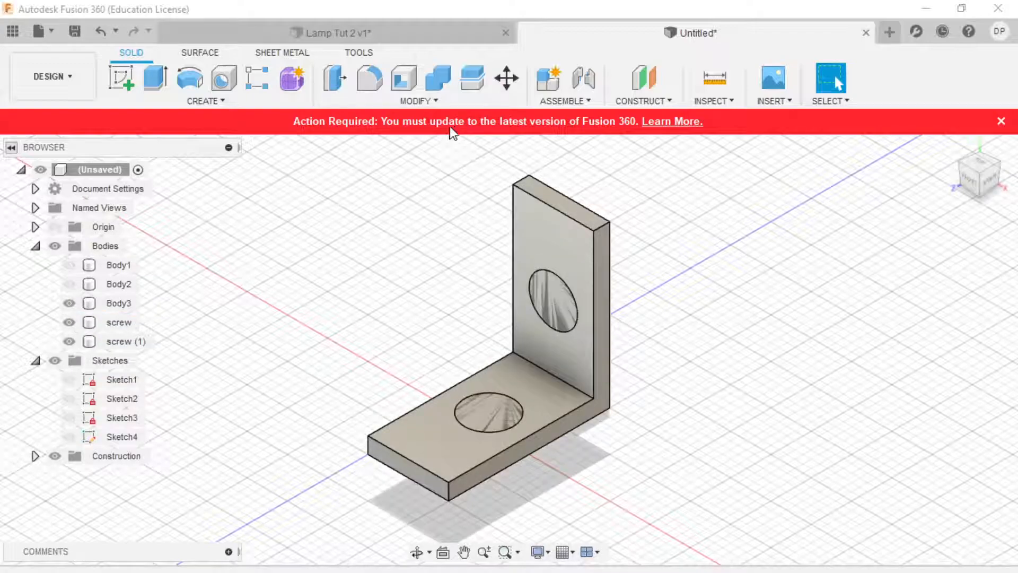
- Cut both screws out of bracket Body3 with Combine, using the Cut operation and Keep Tools enabled
left_click(434, 100)
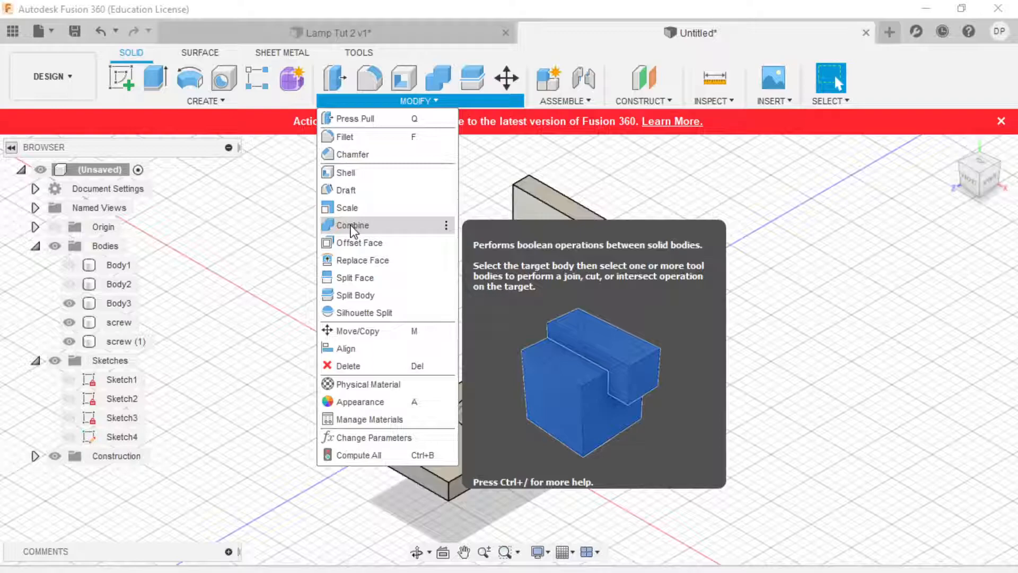
key("Escape")
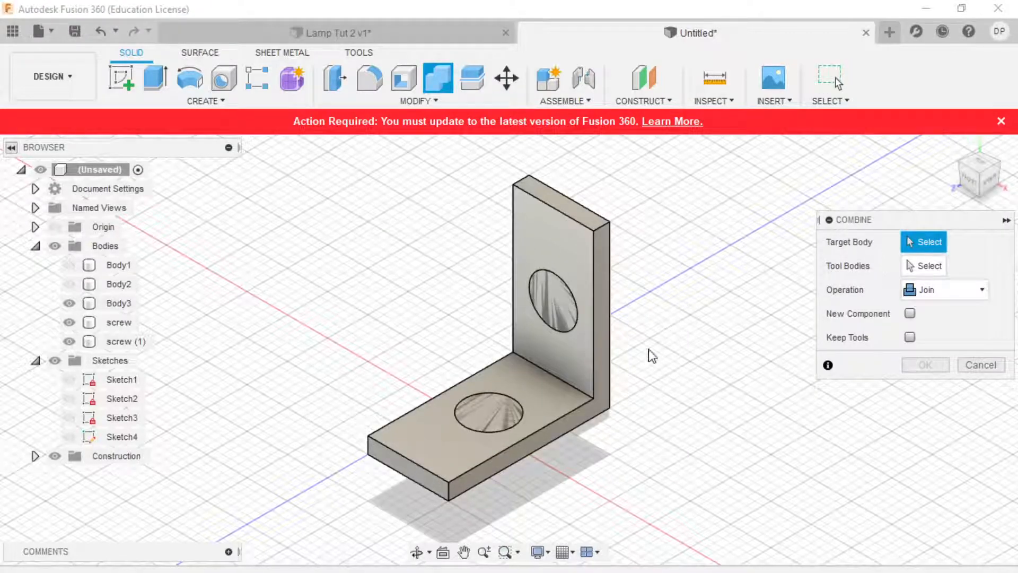
left_click(578, 378)
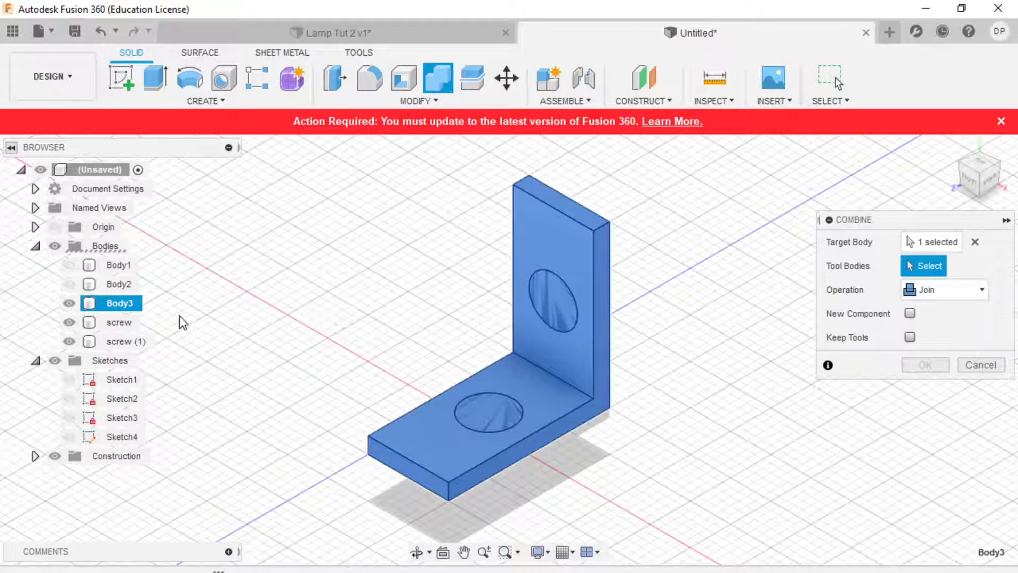
left_click(119, 322)
left_click(123, 342)
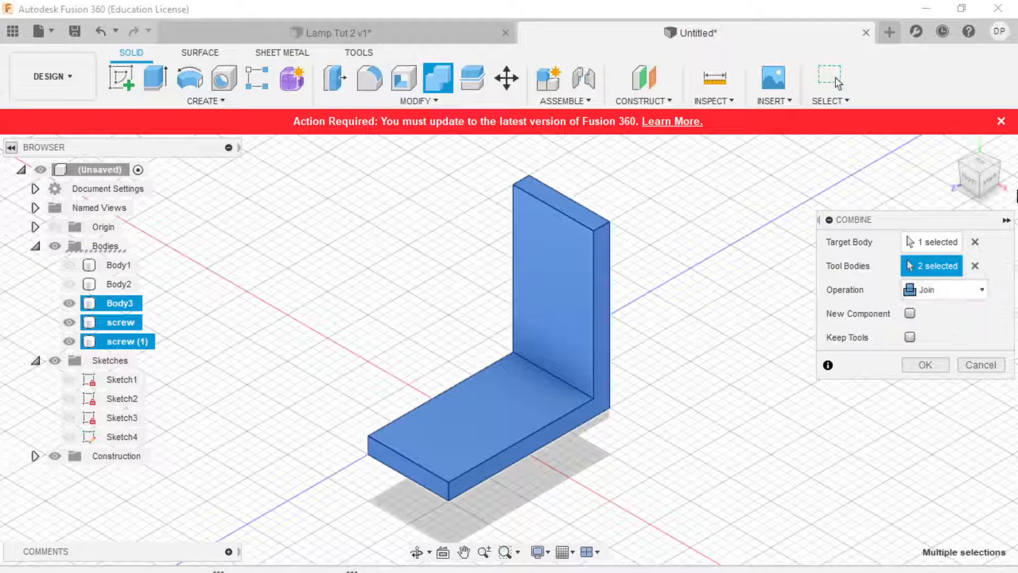
left_click(999, 160)
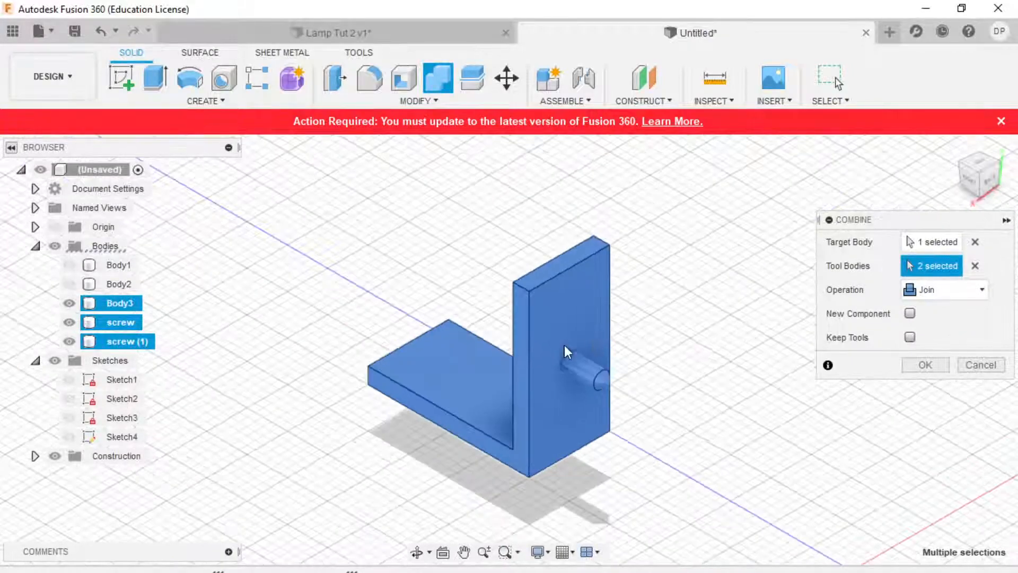
left_click(959, 295)
left_click(946, 328)
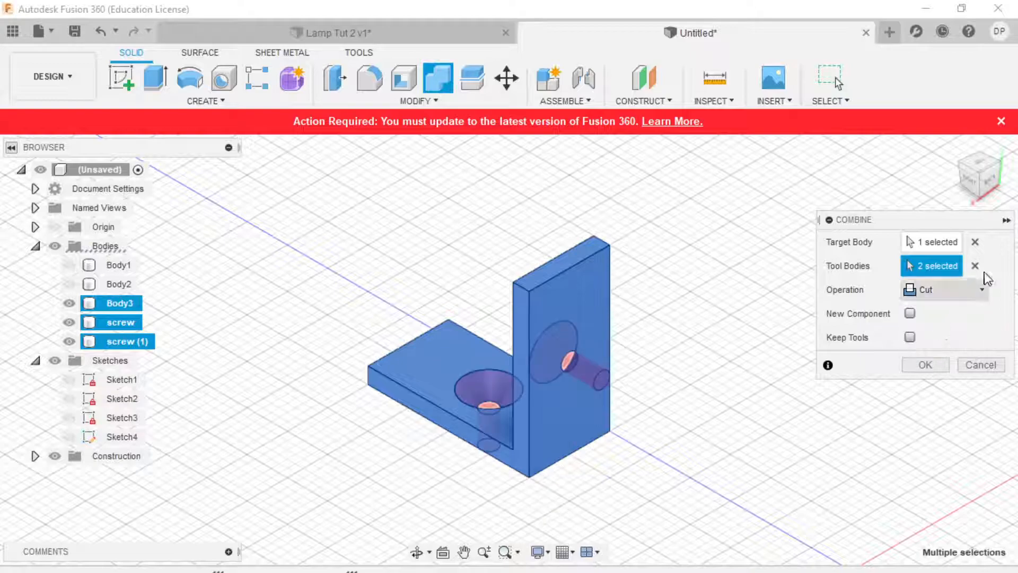
left_click(962, 171)
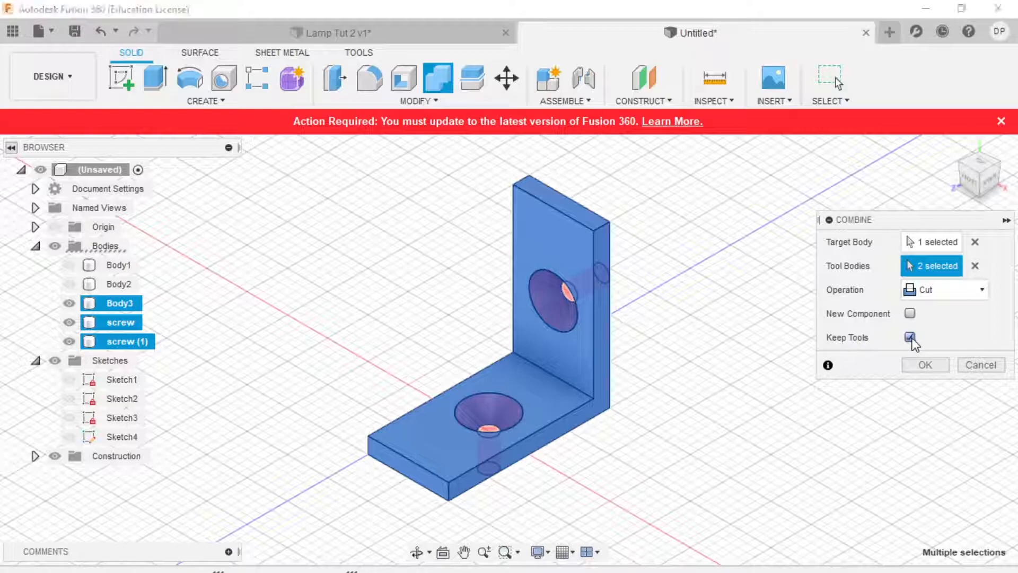
left_click(925, 364)
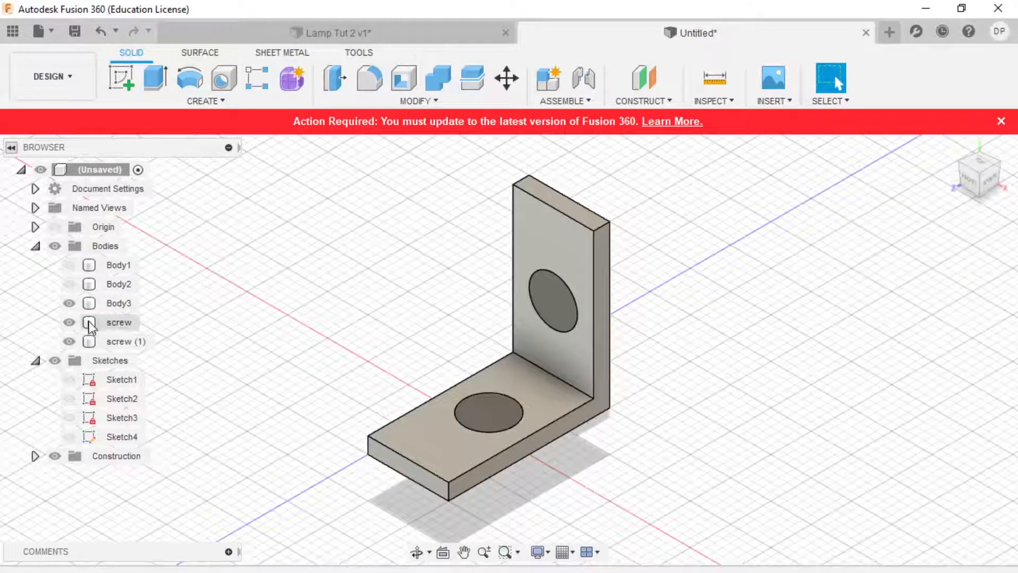
- Hide the bracket and the two screws in turn to examine the screws and the countersunk holes, and show everything again
left_click(69, 303)
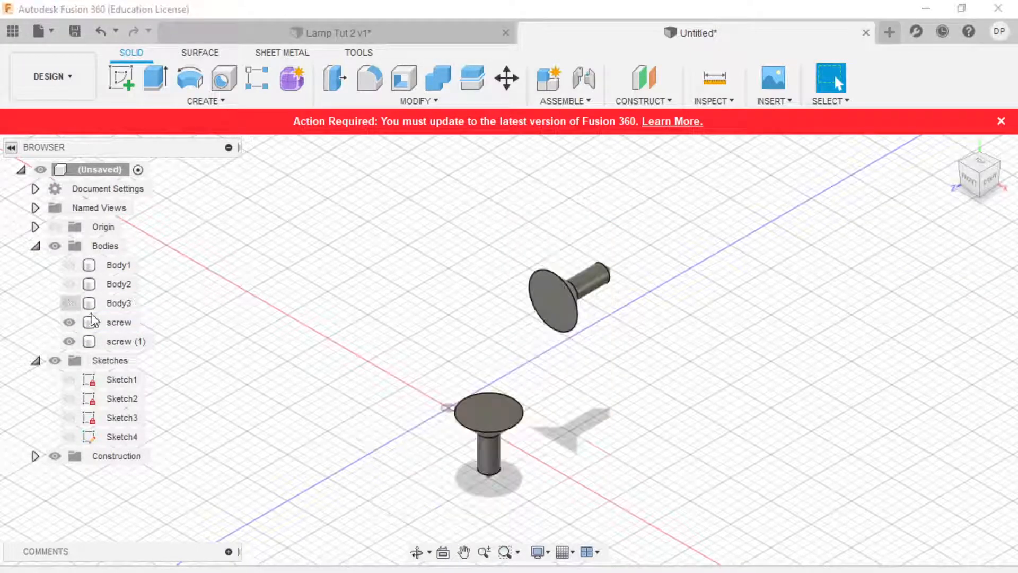
left_click(69, 303)
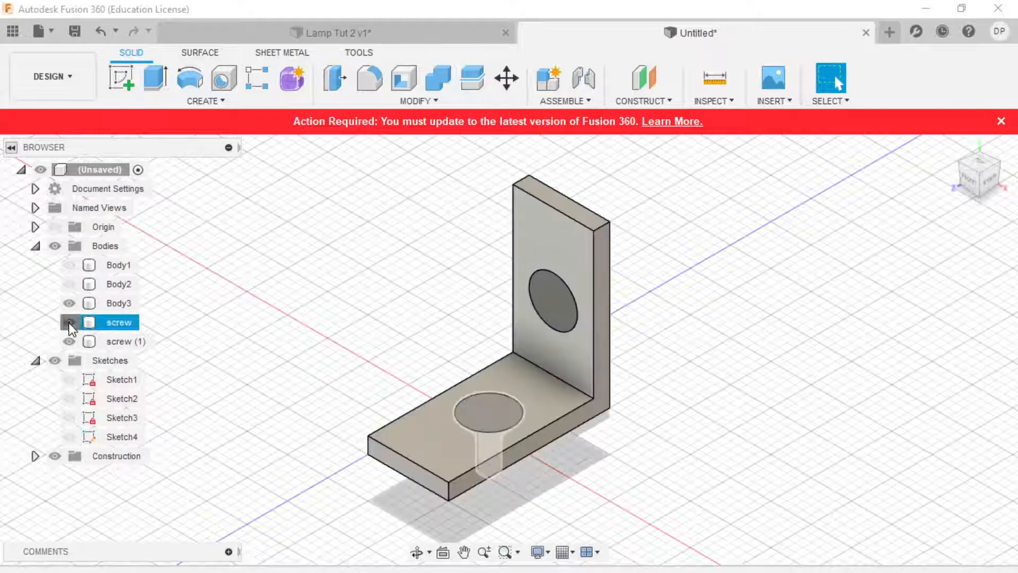
left_click(69, 322)
left_click(69, 341)
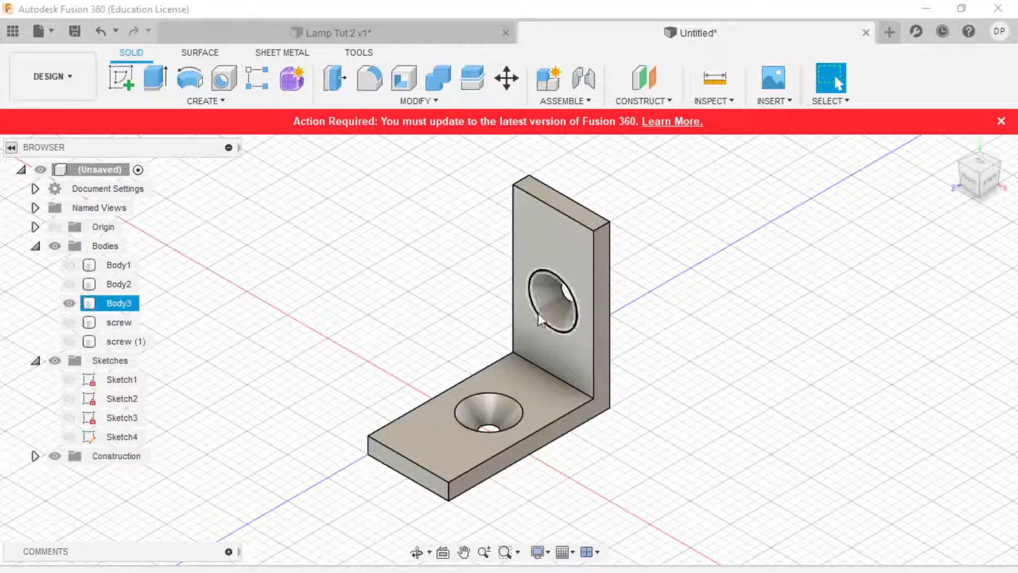
left_click(403, 321)
left_click(70, 322)
left_click(69, 341)
- Show Body1 and Body2 together with the bracket and the screws
scroll(429, 382, "down", 4)
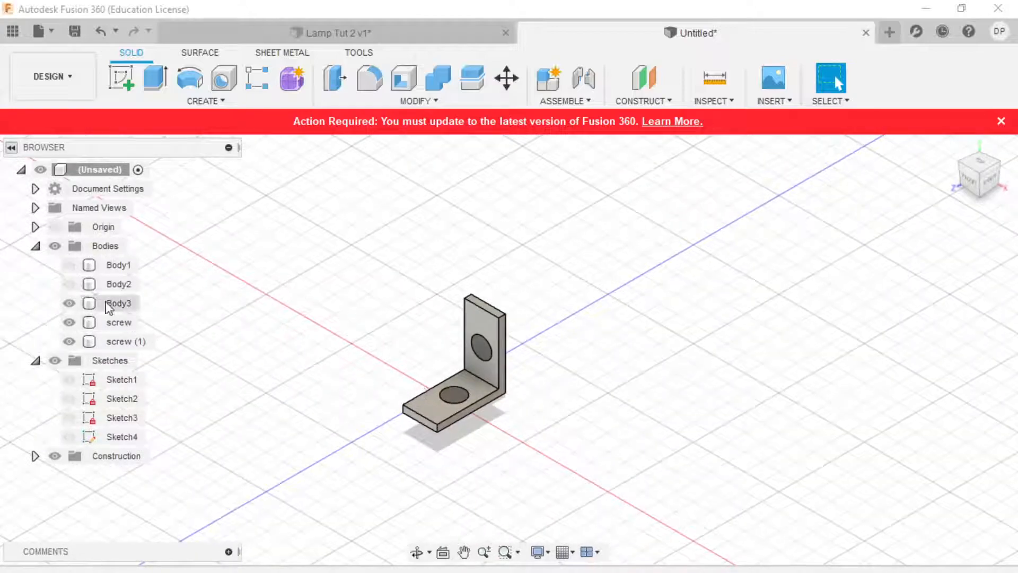
left_click(69, 284)
left_click(74, 262)
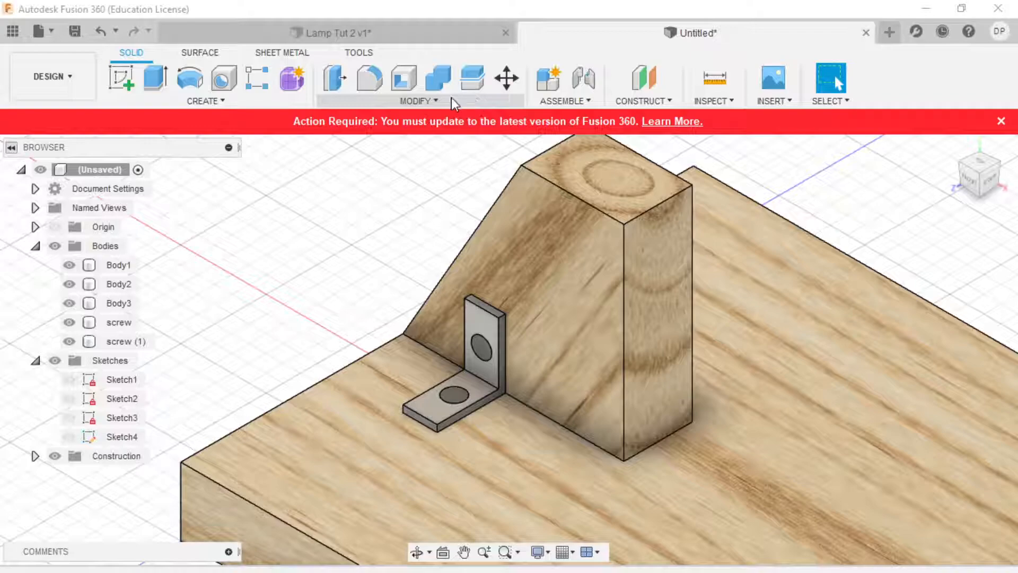
- Select bracket Body3 and its two screws for Move/Copy with Create Copy enabled
left_click(438, 78)
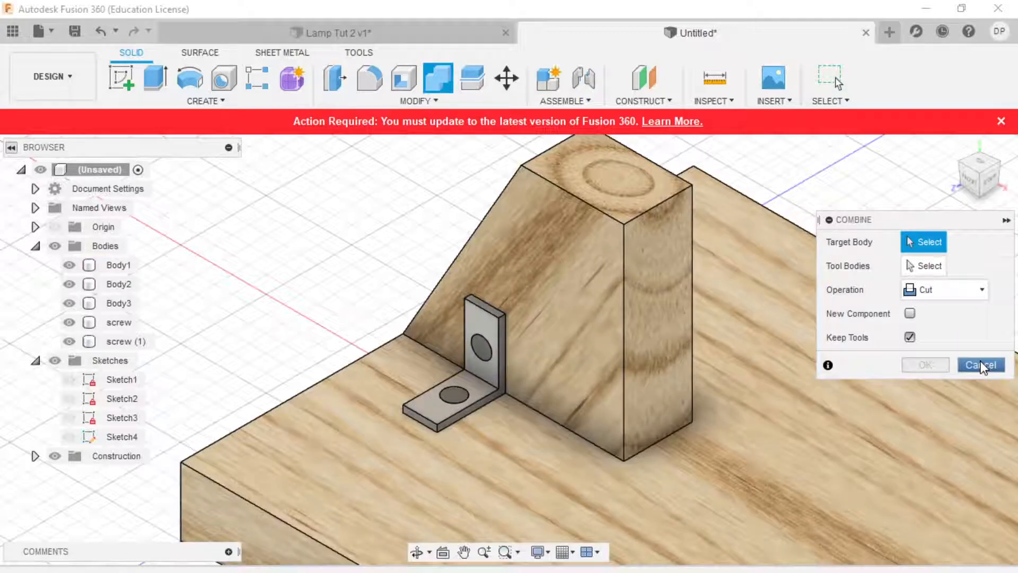
left_click(980, 366)
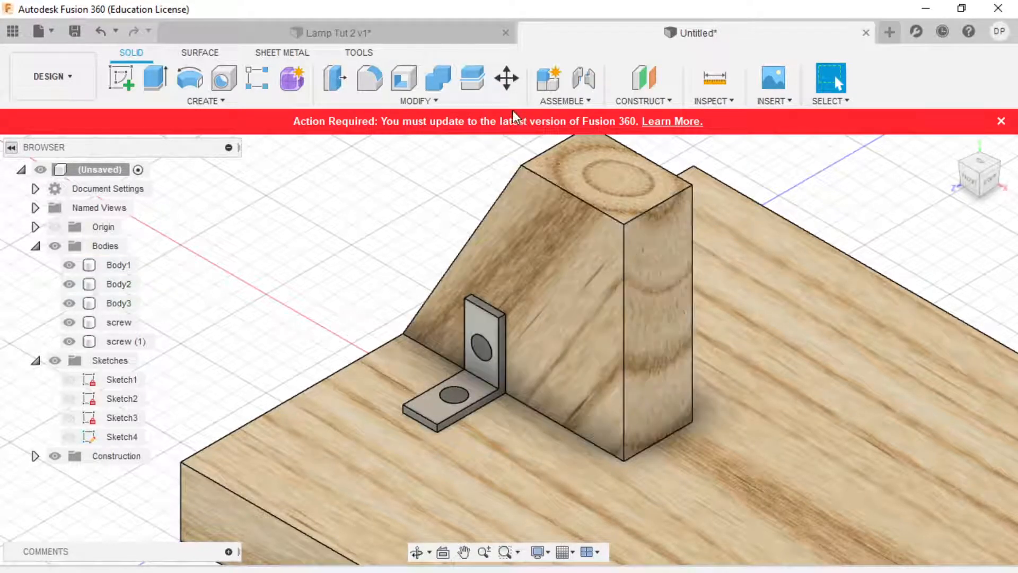
left_click(506, 77)
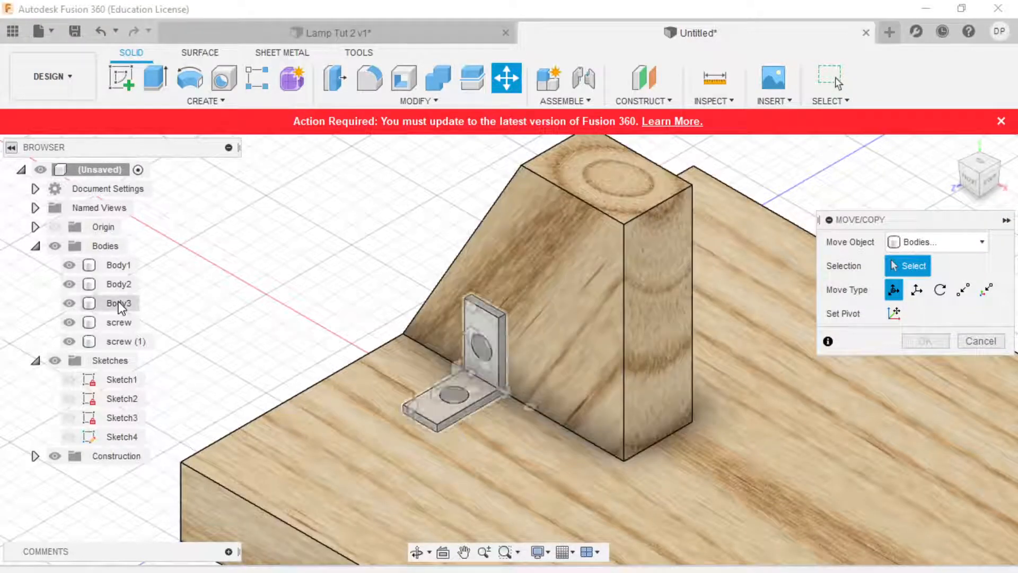
left_click(118, 303)
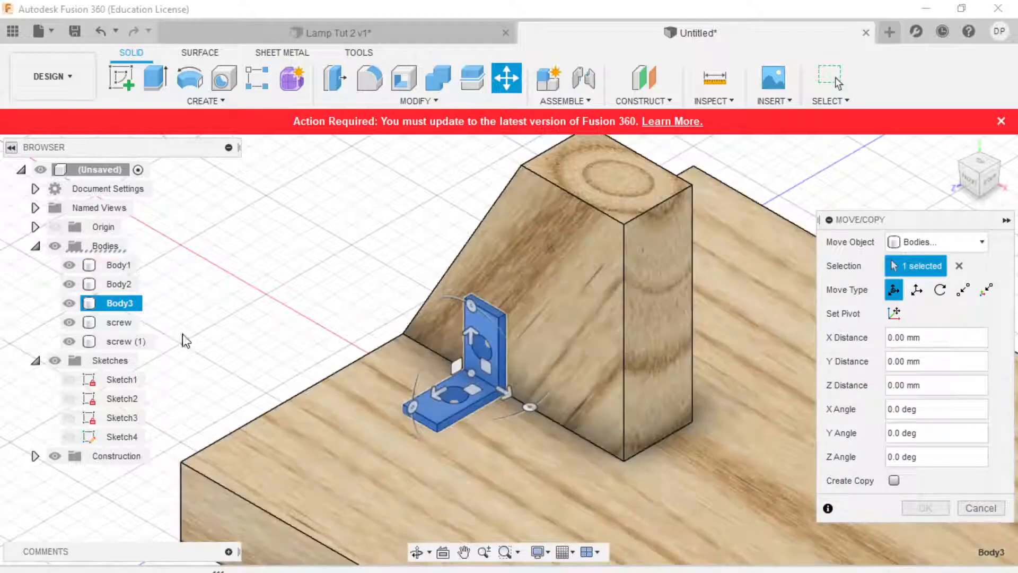
left_click(111, 322)
left_click(125, 343)
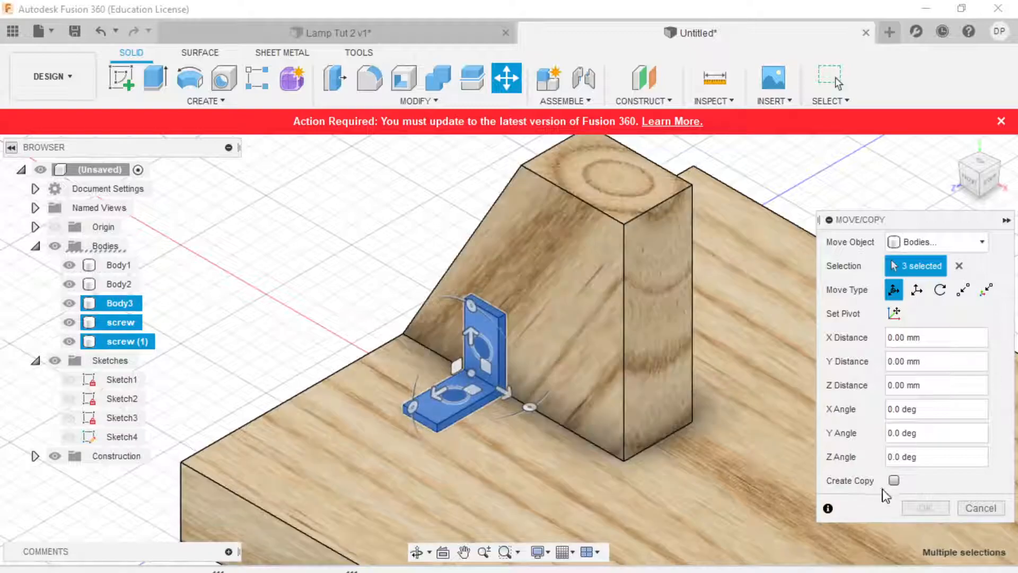
left_click(894, 481)
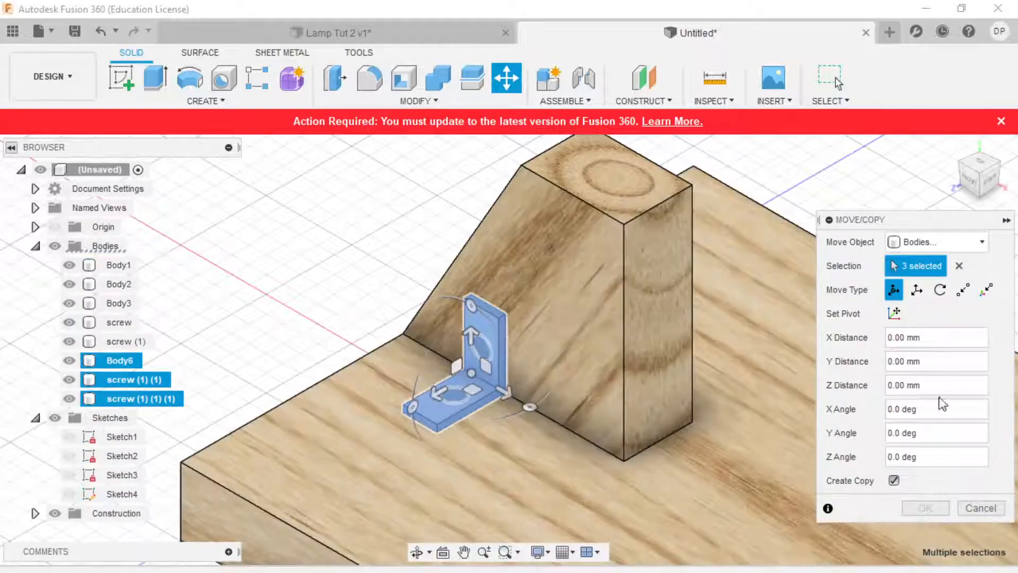
- Rotate the bracket and screw copies 180 degrees about the Y axis and move them against the opposite side of the block
left_click(999, 169)
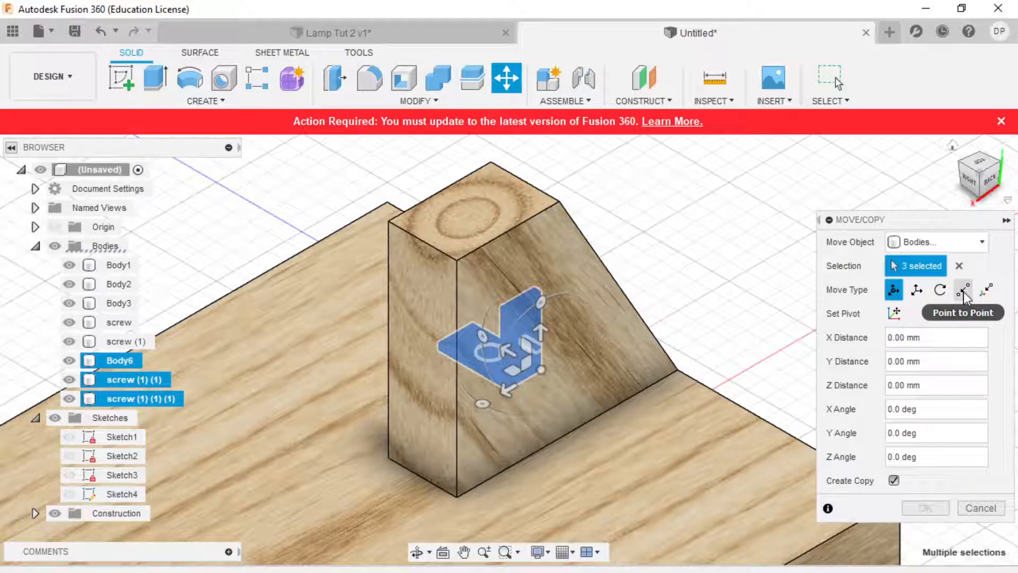
left_click_drag(482, 404, 650, 307)
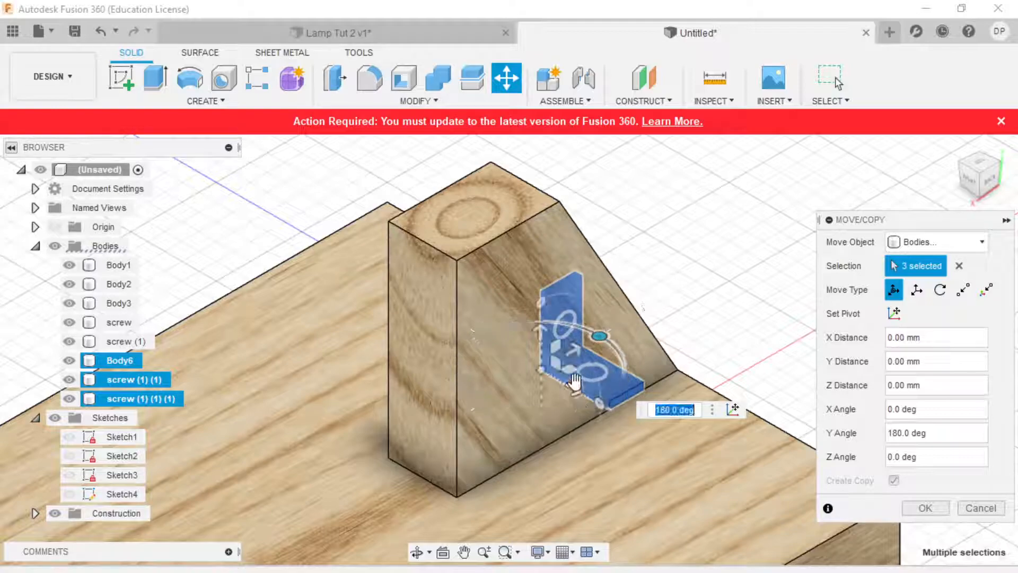
left_click_drag(581, 381, 588, 421)
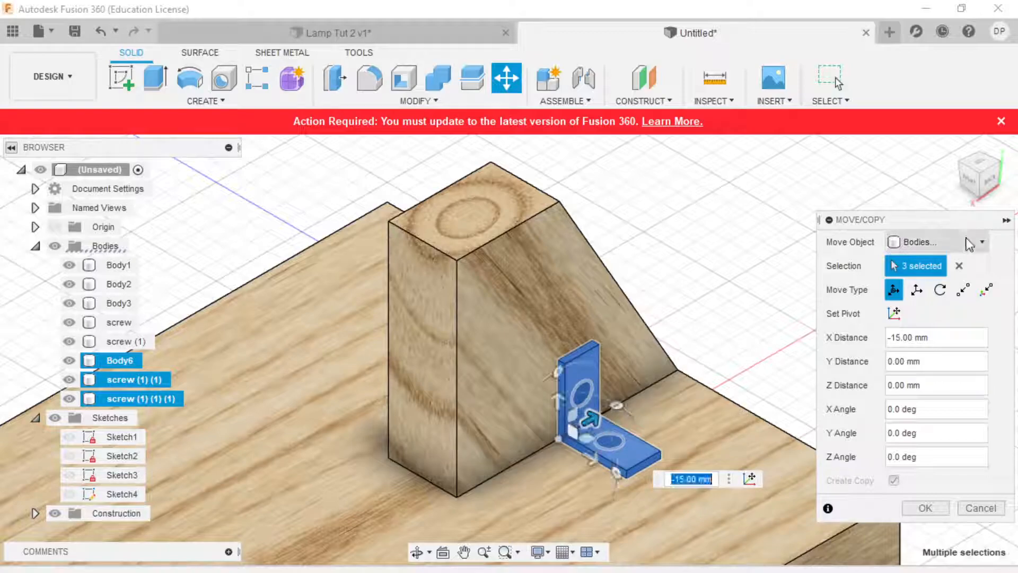
- Bring the copies to an X distance of -10 mm, in line with the original bracket, and complete the copy
left_click(978, 166)
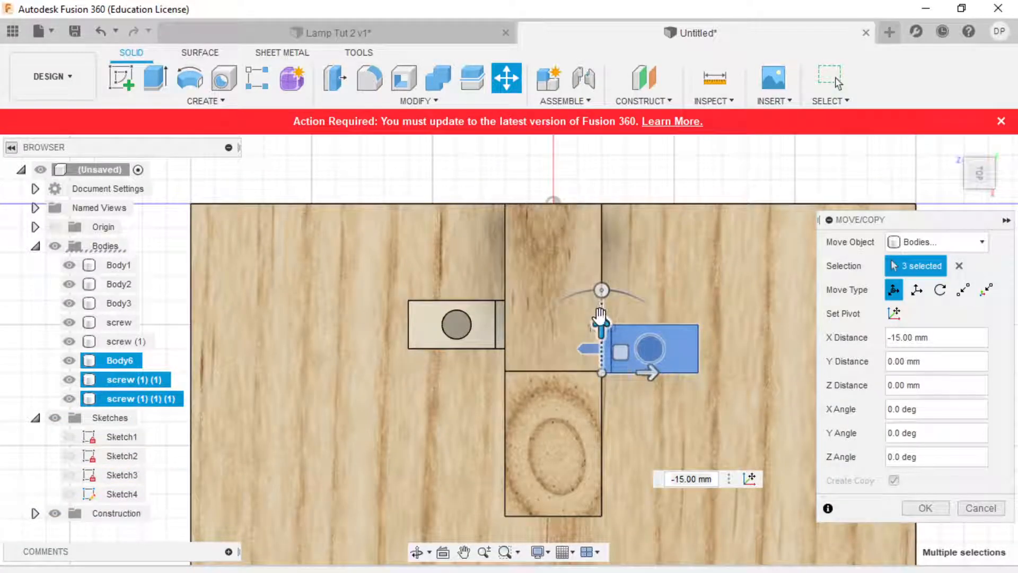
left_click_drag(600, 325, 594, 301)
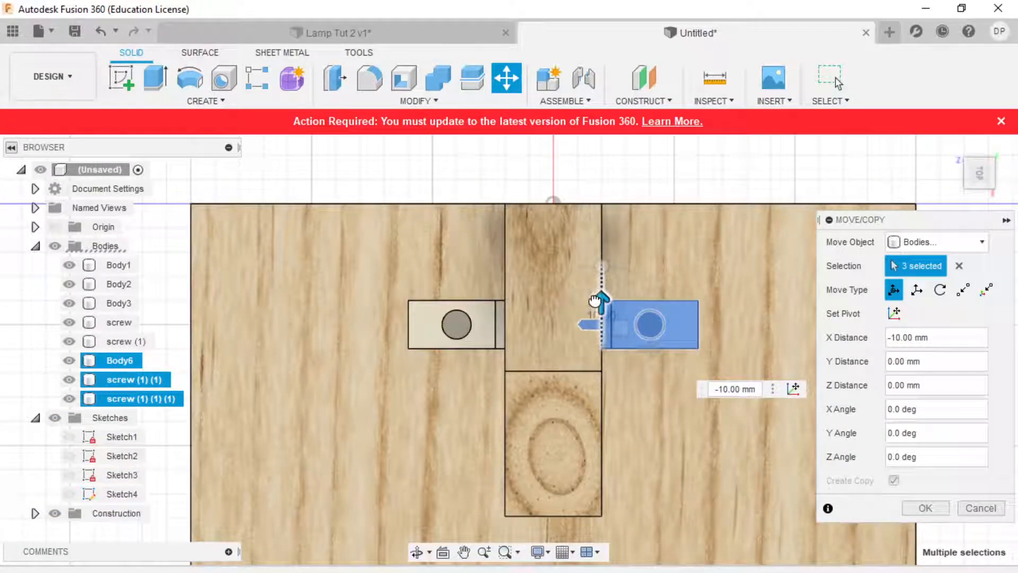
left_click(980, 160)
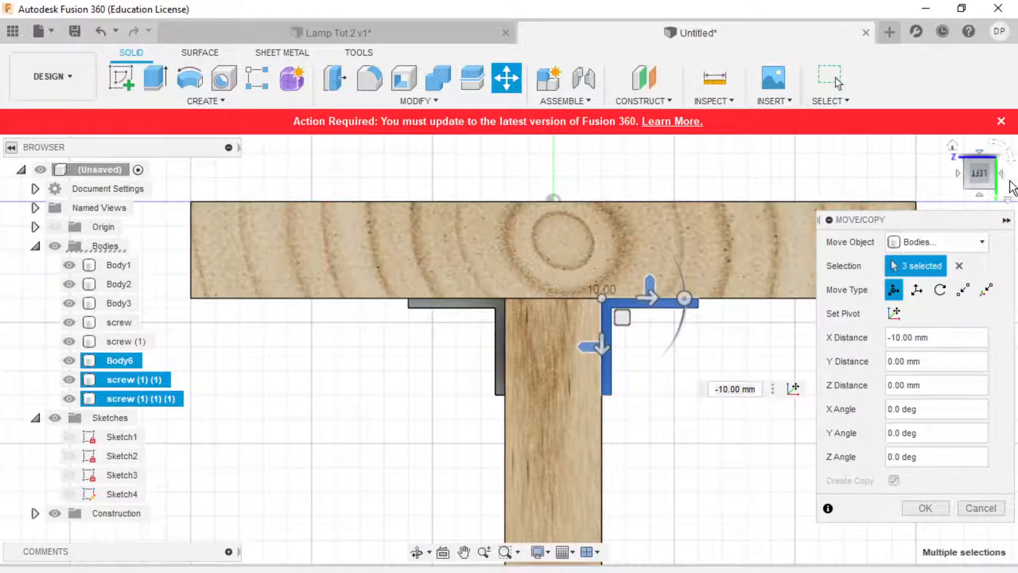
left_click(952, 145)
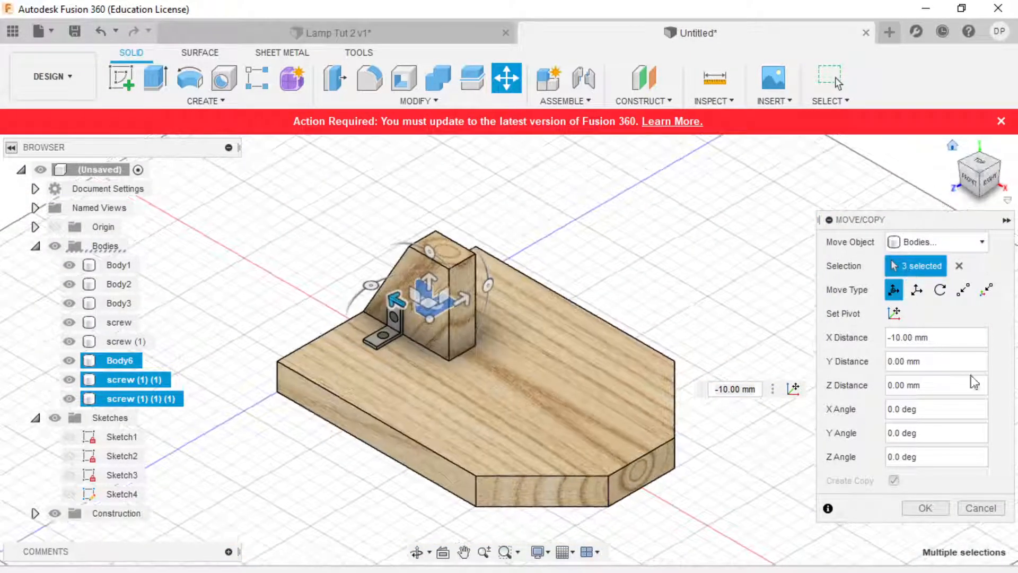
left_click(1000, 165)
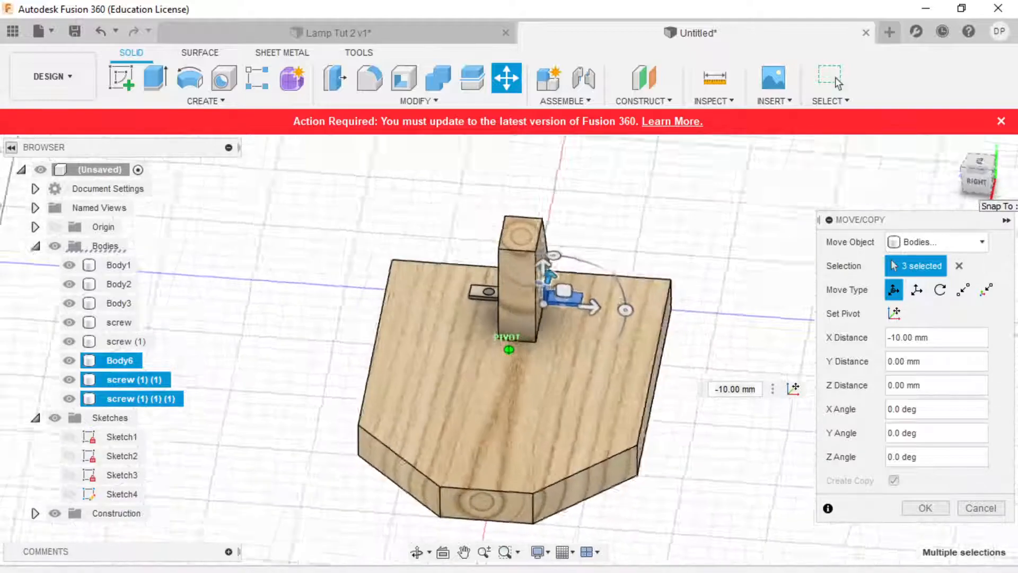
left_click(922, 508)
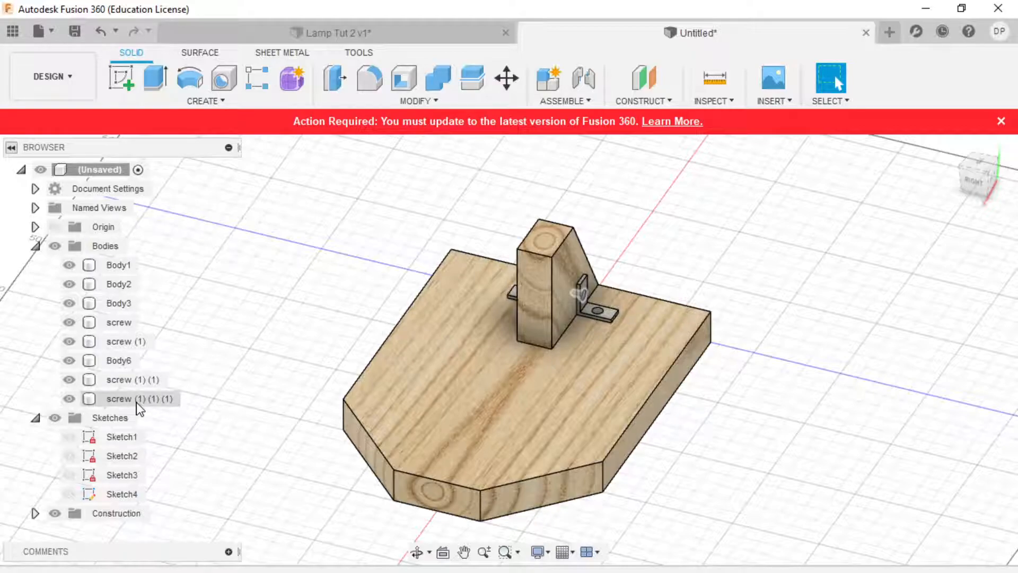
- Hide all four screws and bracket copy Body6 to examine the block and base board, and show them again
left_click(389, 395)
scroll(572, 354, "up", 3)
scroll(575, 356, "down", 4)
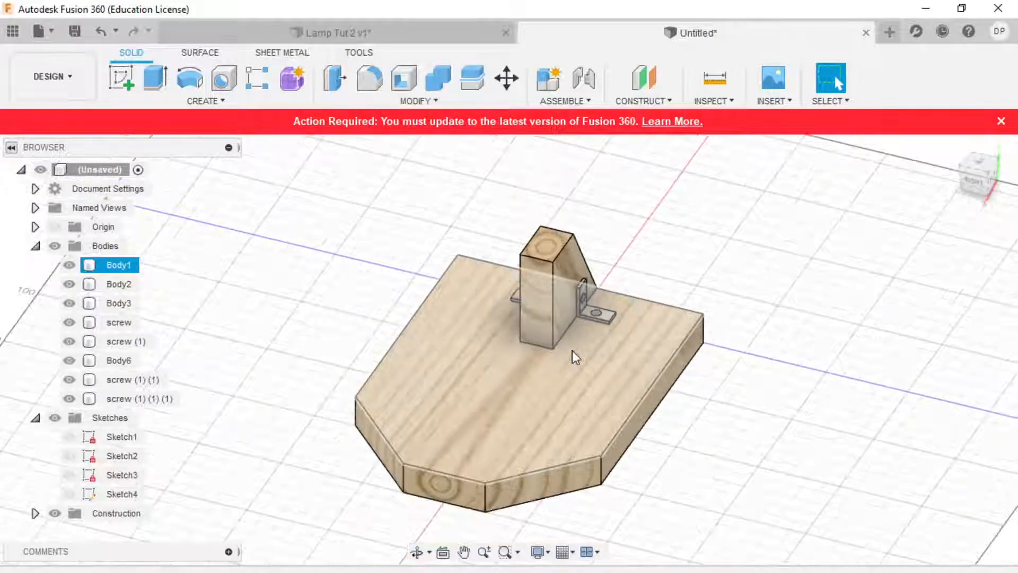
left_click(572, 351)
left_click(69, 322)
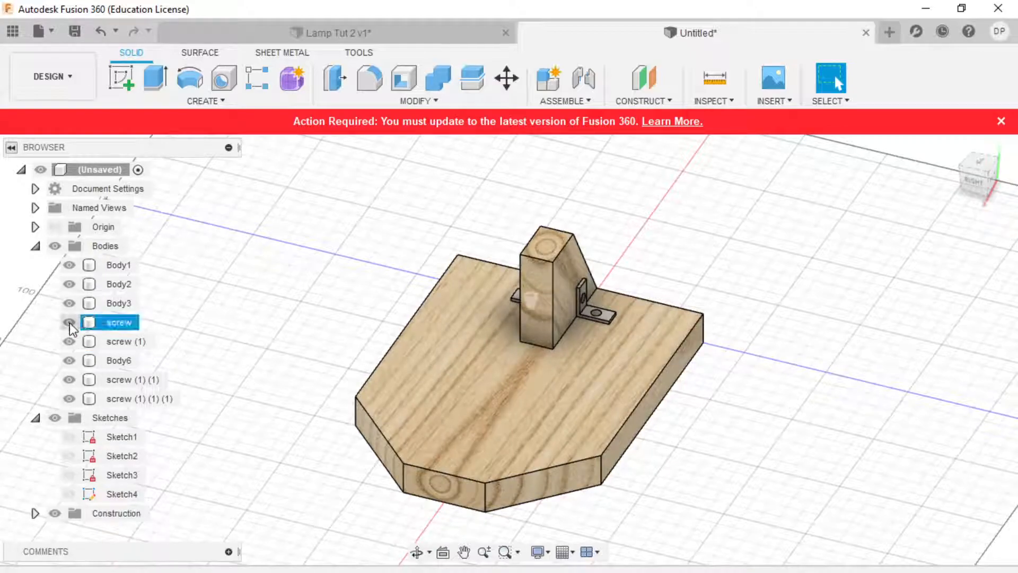
left_click(69, 341)
left_click(69, 360)
left_click(69, 379)
left_click(69, 398)
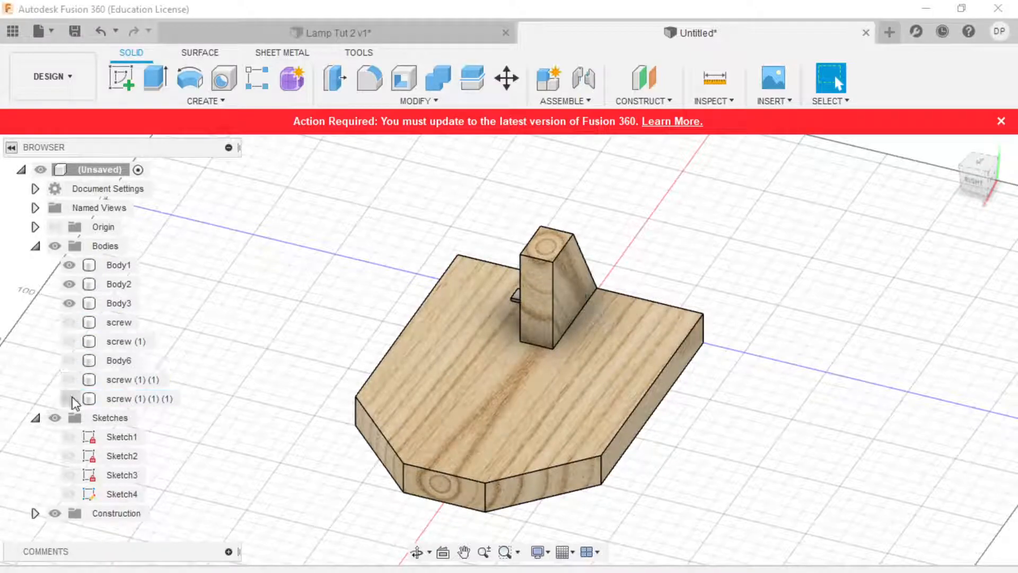
scroll(595, 297, "up", 3)
left_click(69, 398)
left_click(68, 379)
left_click(69, 360)
left_click(69, 341)
left_click(69, 322)
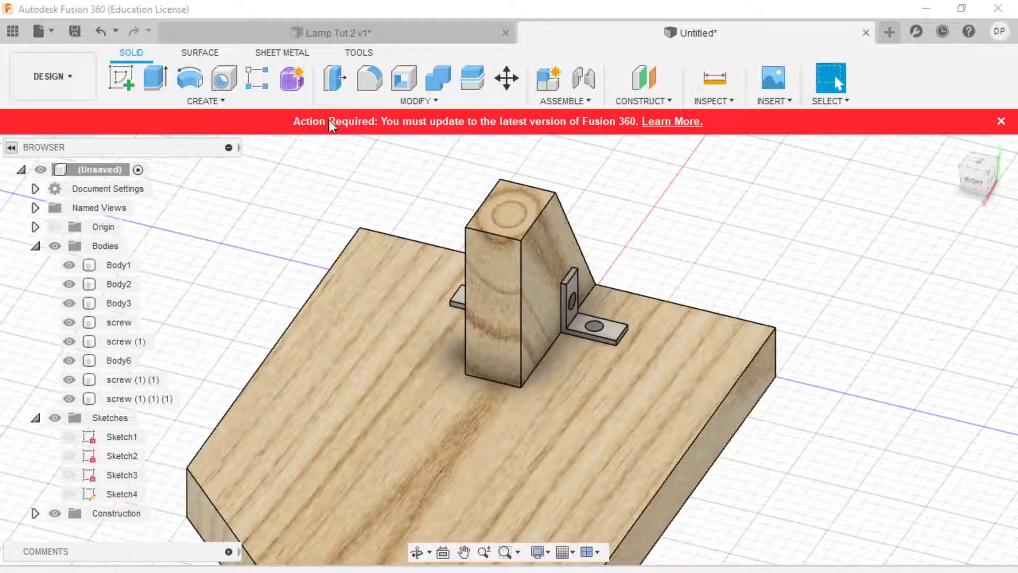
- Cut the two vertical screws, screw and screw (1) (1), out of base board Body1 with Combine, keeping the tool bodies
left_click(438, 78)
left_click(392, 361)
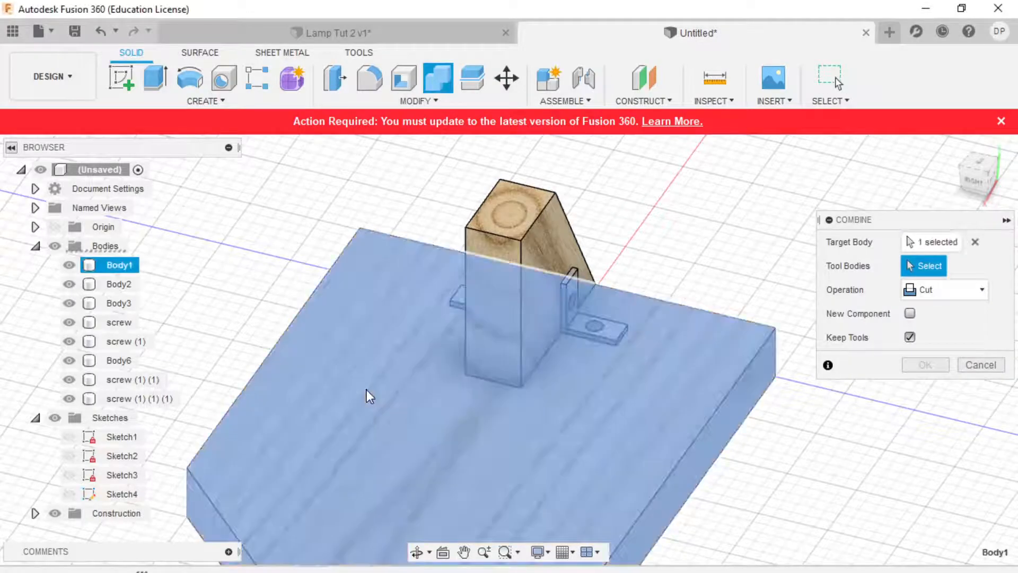
left_click(126, 325)
left_click(132, 380)
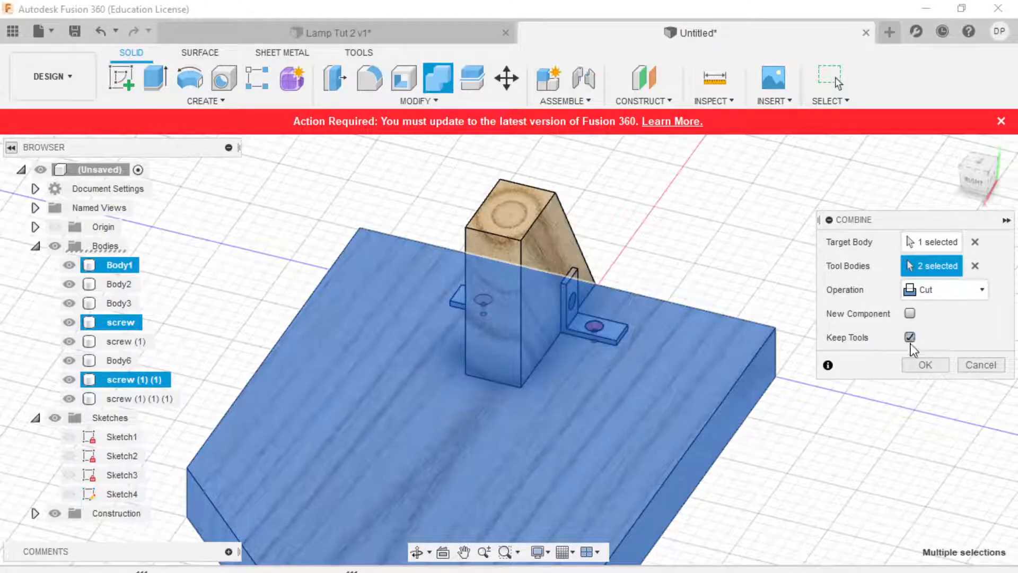
left_click(924, 365)
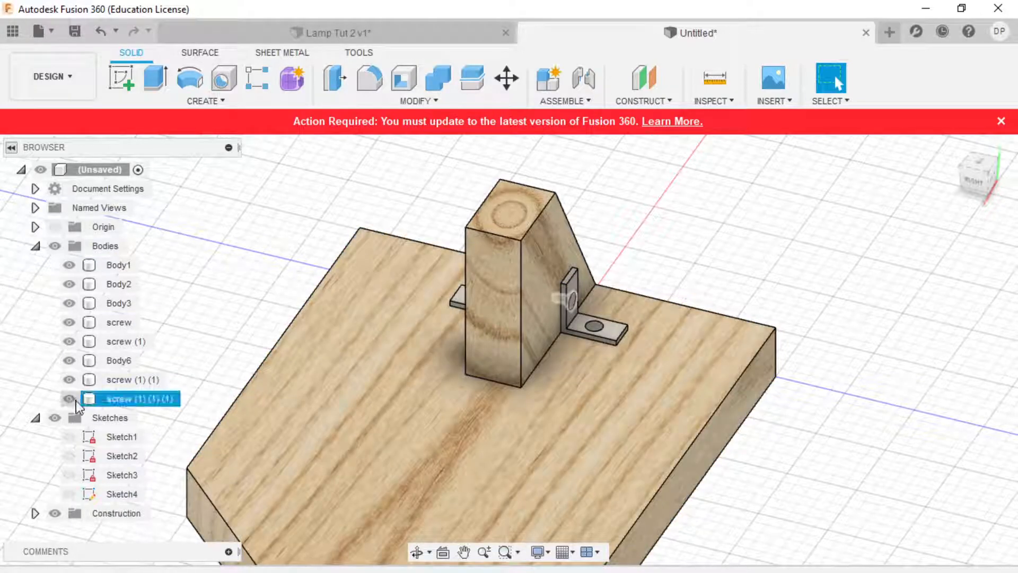
- Hide the screws and bracket copy Body6 to examine the screw hole in the base board, and show them again
left_click(69, 398)
left_click(69, 379)
left_click(69, 360)
left_click(69, 341)
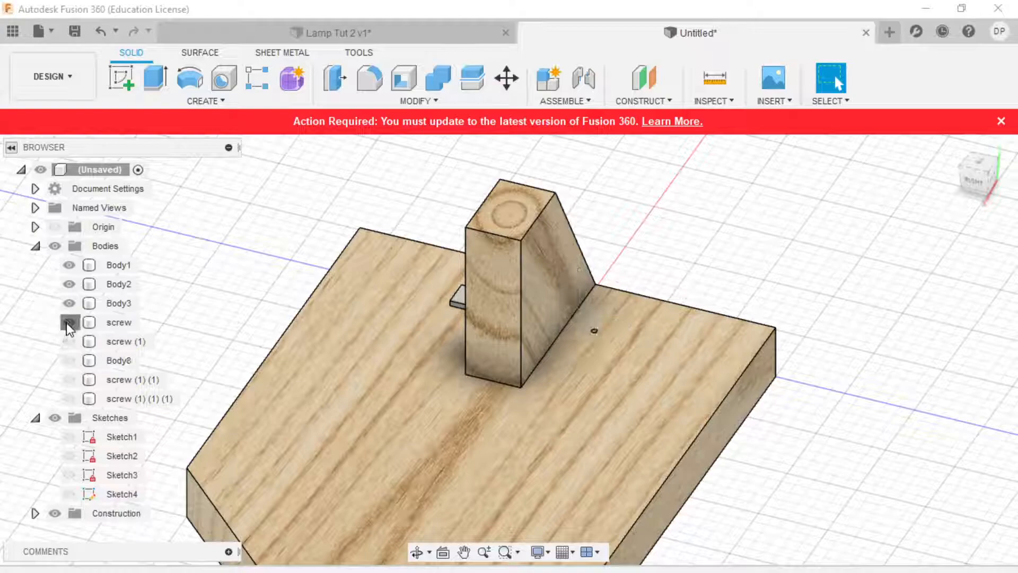
scroll(440, 350, "up", 10)
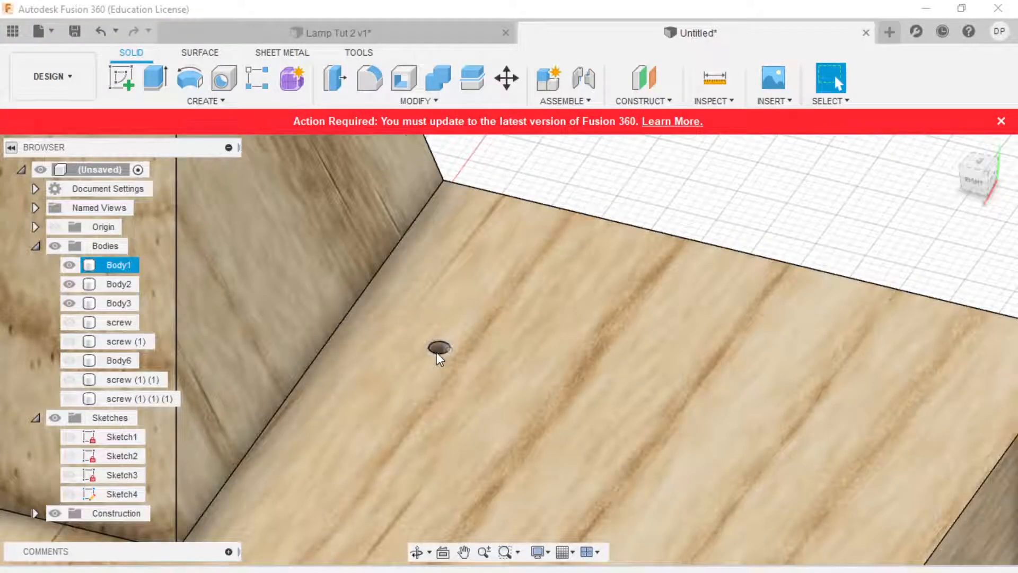
scroll(437, 352, "down", 10)
left_click(69, 399)
left_click(69, 380)
left_click(69, 360)
left_click(69, 341)
left_click(68, 321)
scroll(397, 235, "down", 5)
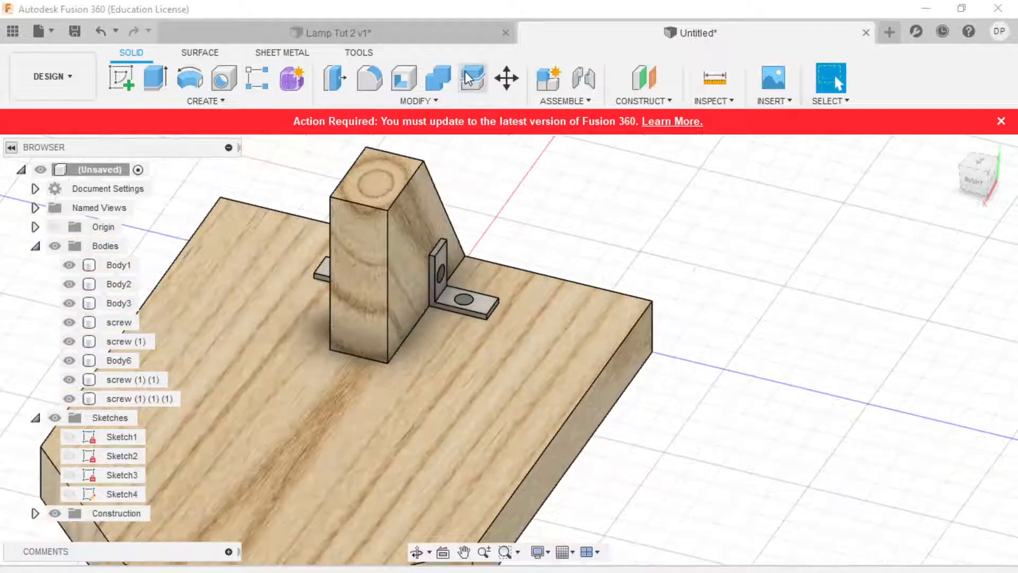
- Cut the two horizontal screws, screw (1) and screw (1) (1) (1), out of block Body2 with Combine, keeping the tool bodies
left_click(436, 76)
left_click(415, 230)
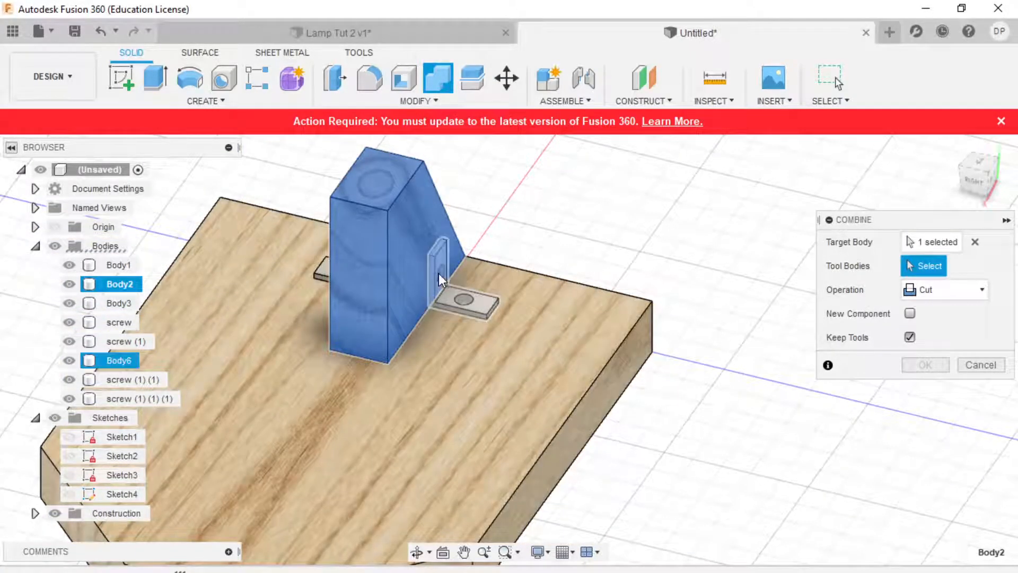
left_click(428, 293)
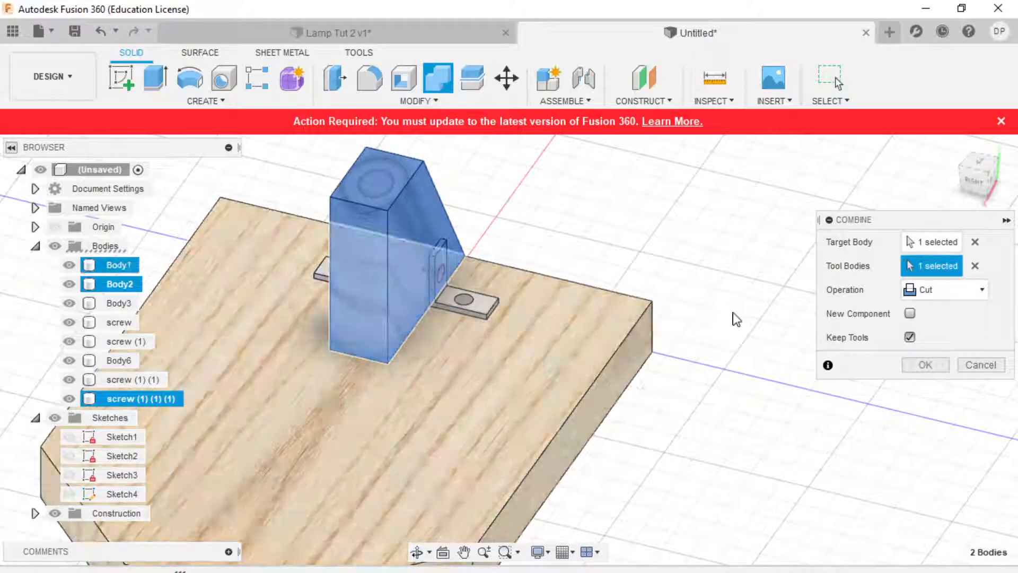
left_click(961, 171)
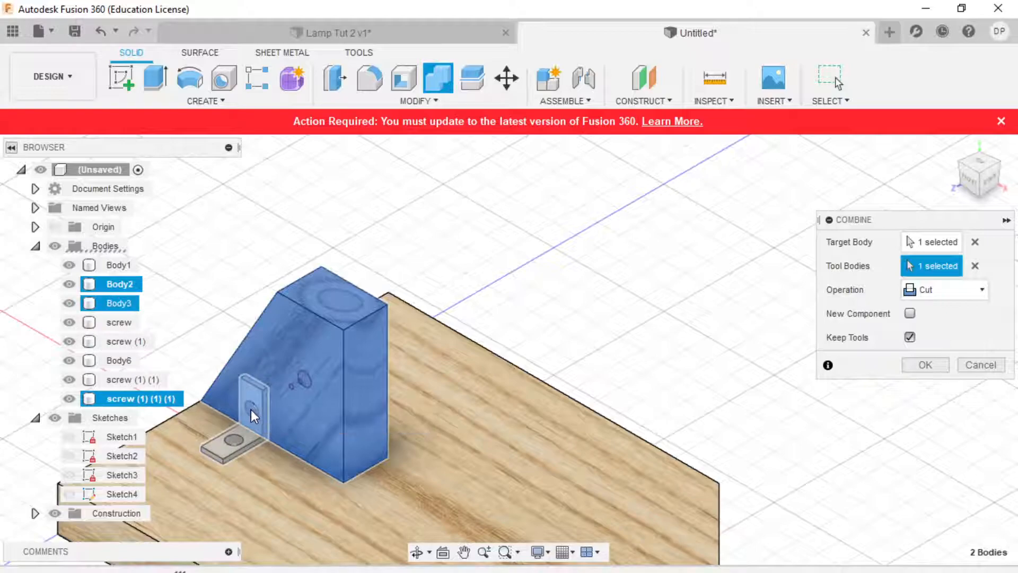
left_click(250, 409)
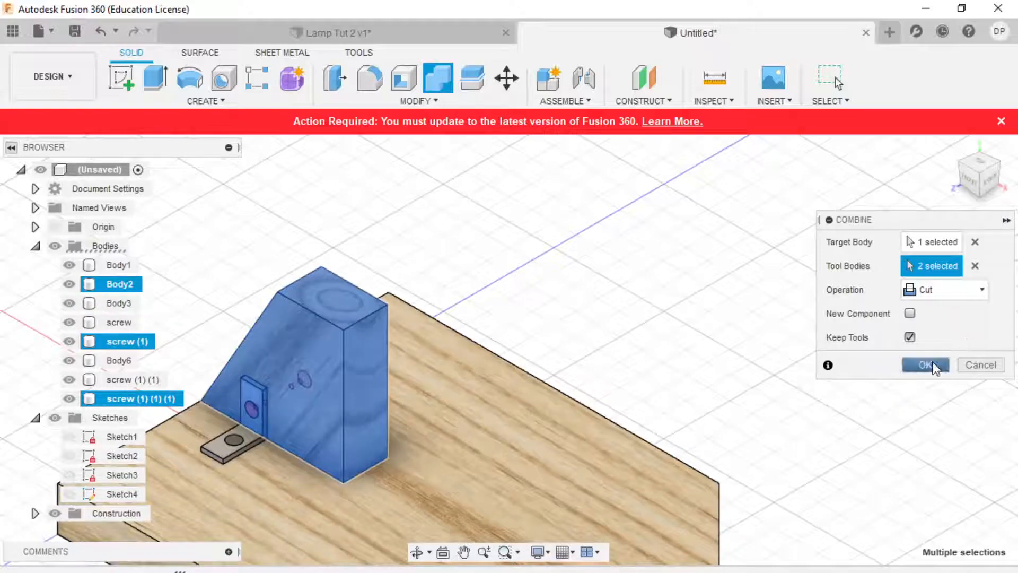
left_click(927, 364)
- Open the appearance settings for the vertical screw body named screw
scroll(371, 401, "down", 2)
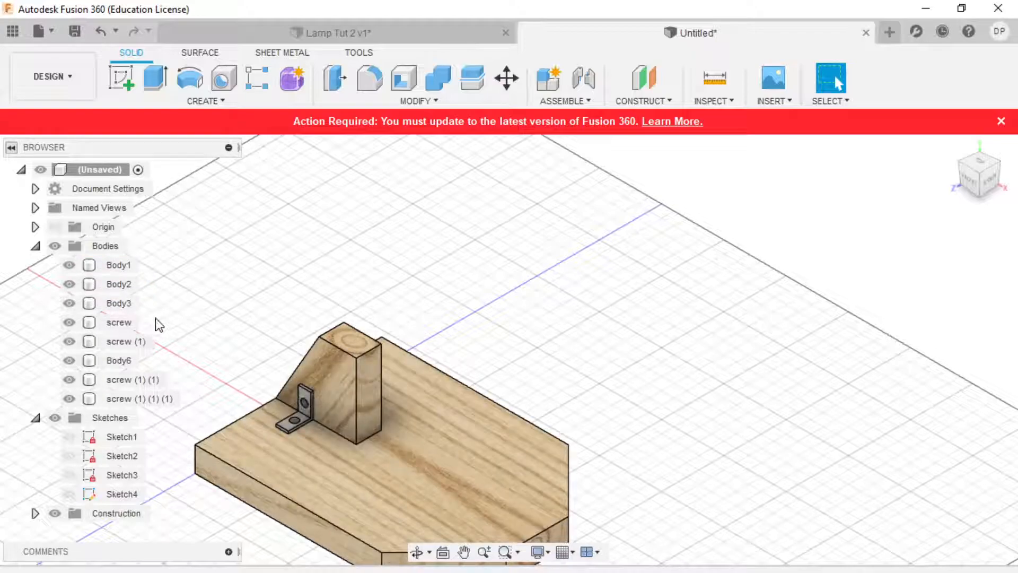
left_click(119, 339)
left_click(117, 323)
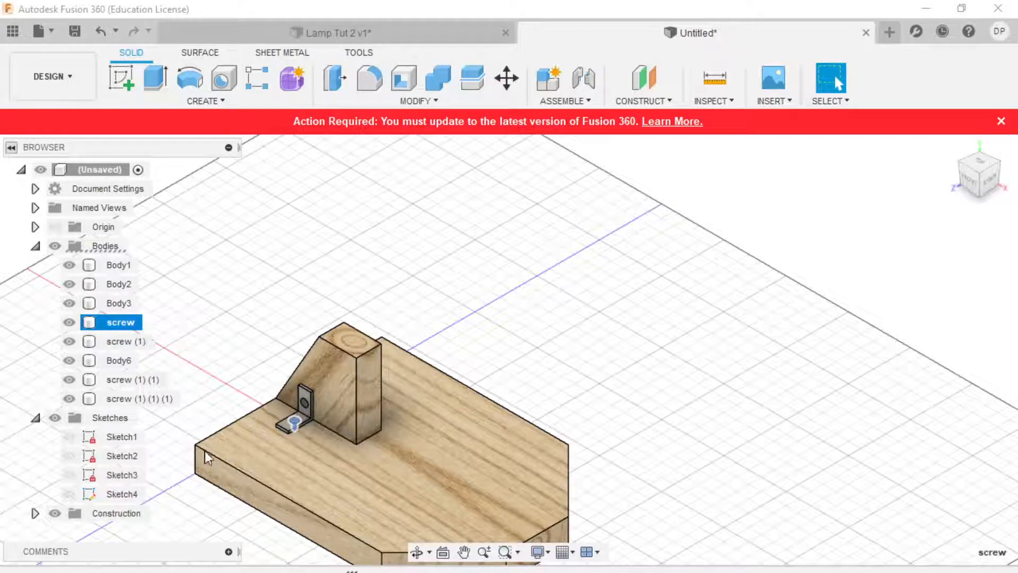
right_click(149, 365)
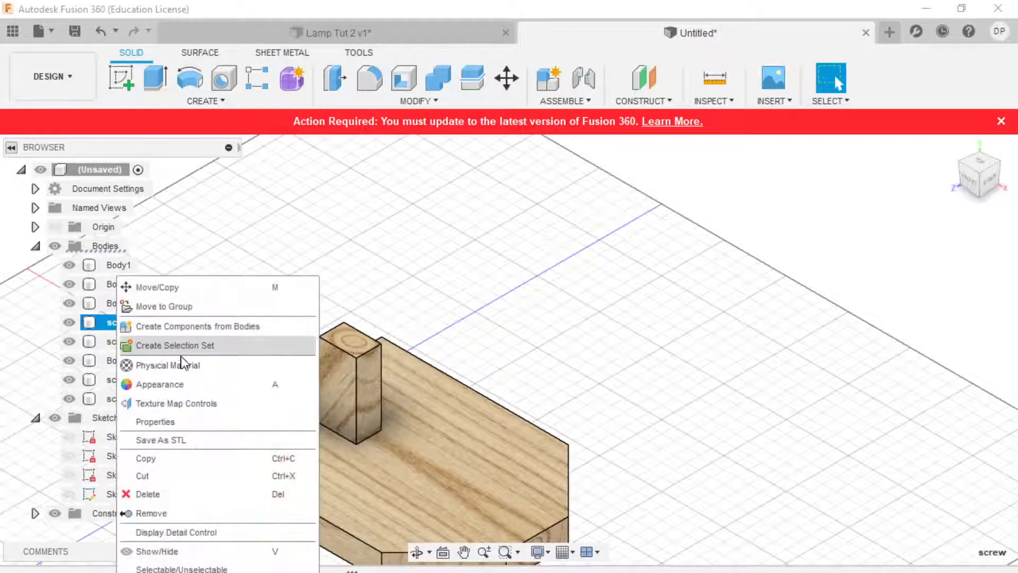
left_click(148, 387)
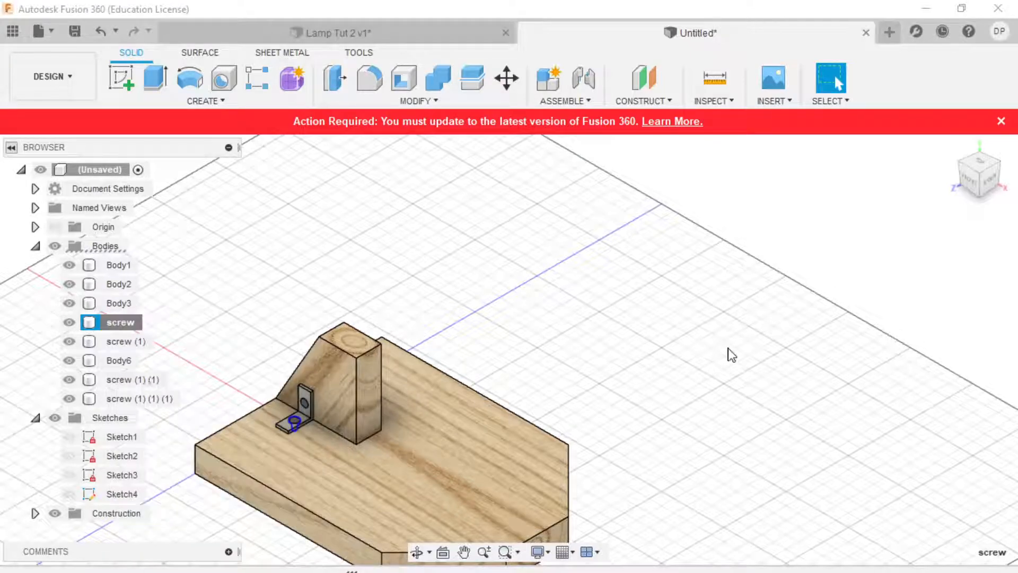
- Search the appearance library for brass and clear the search
left_click(766, 467)
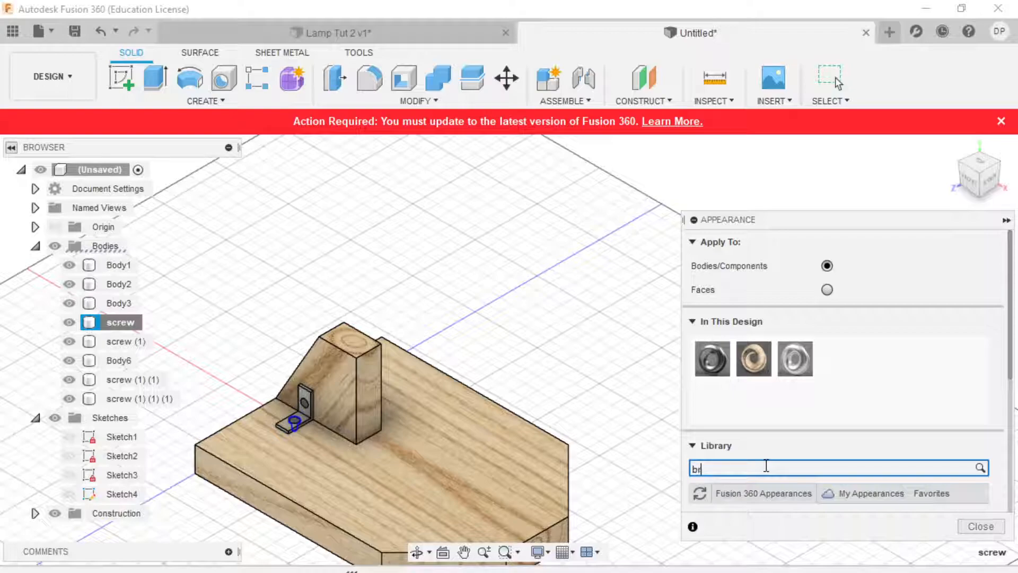
type("brass")
key("Return")
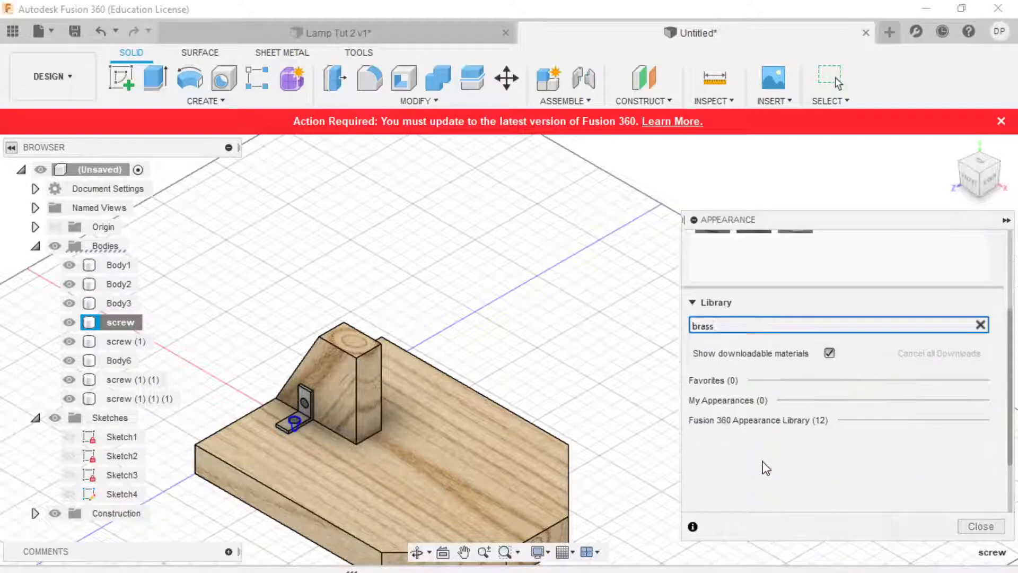
scroll(761, 398, "up", 3)
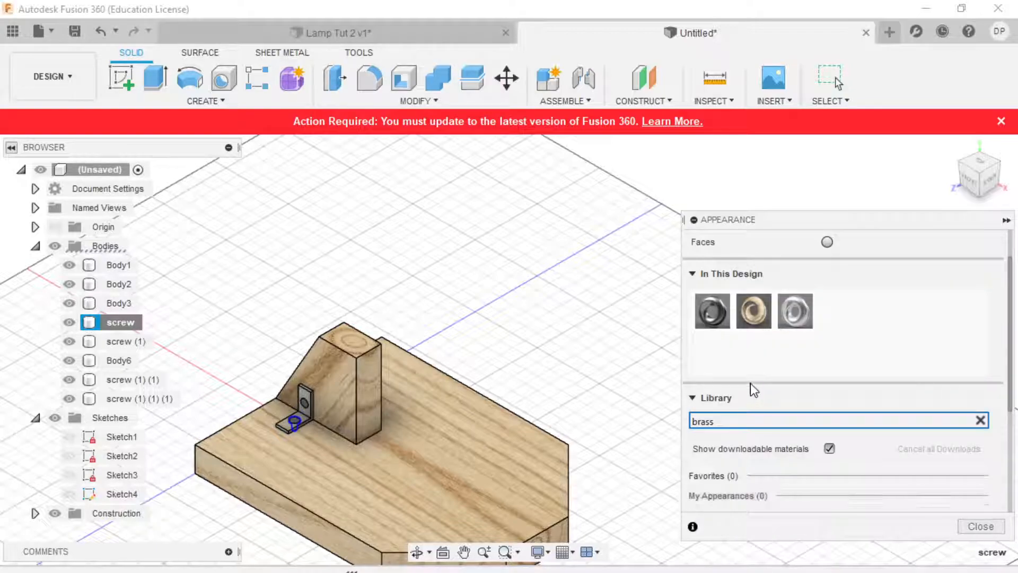
left_click(698, 398)
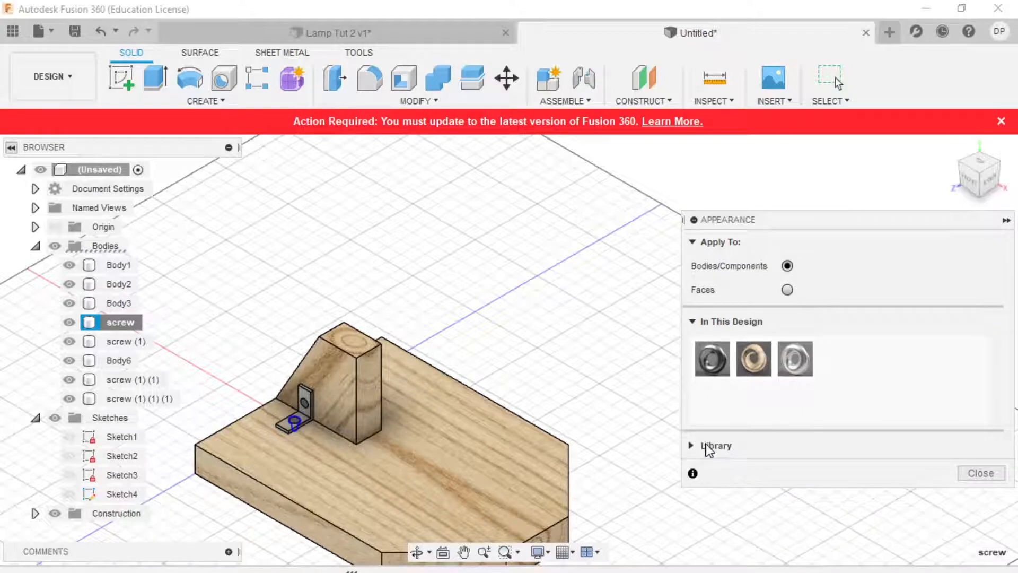
left_click(693, 447)
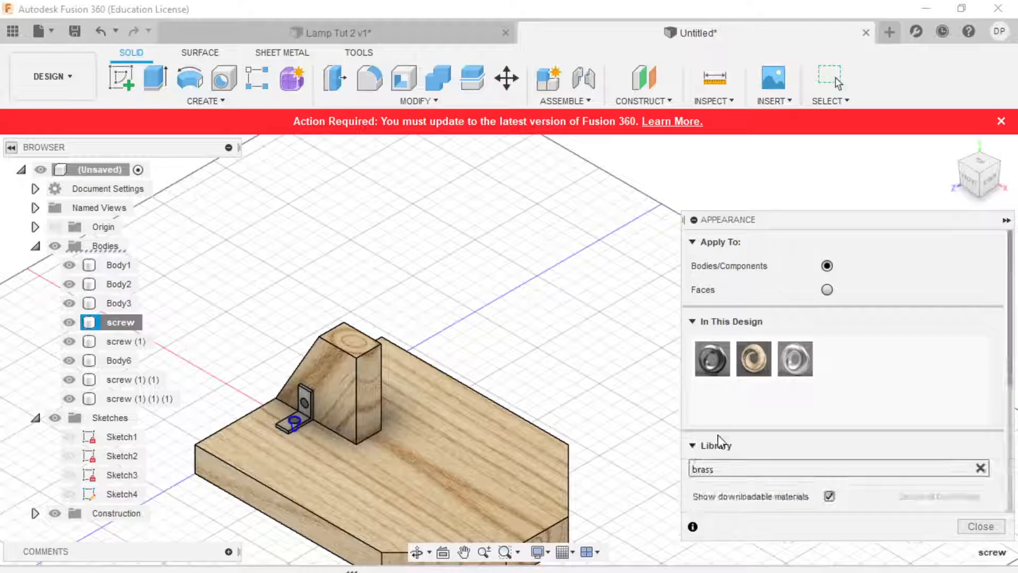
scroll(720, 440, "down", 3)
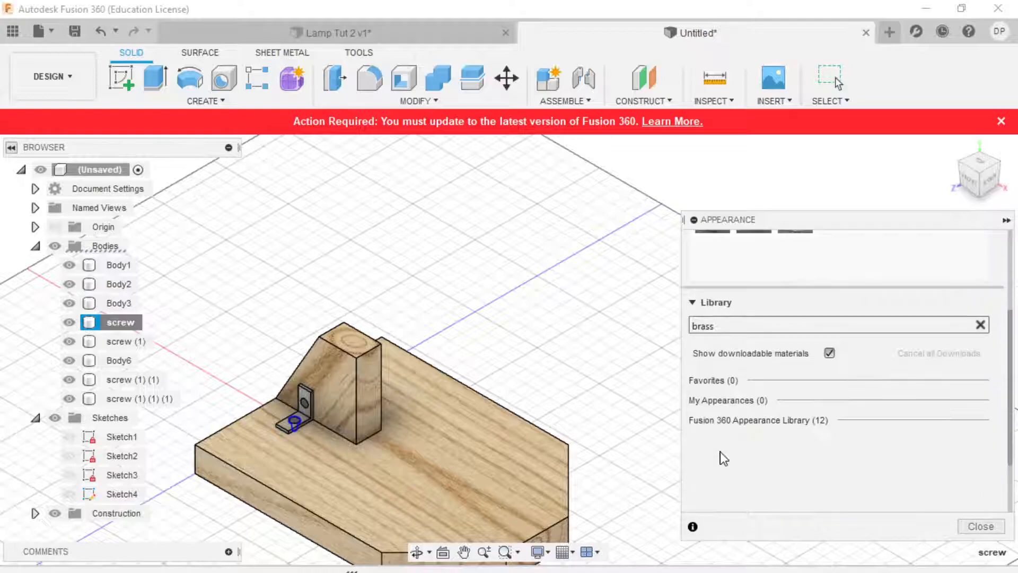
left_click(980, 325)
- Find the Brass group among the library's Metal appearances and apply a brass appearance to horizontal screw (1)
scroll(789, 390, "down", 3)
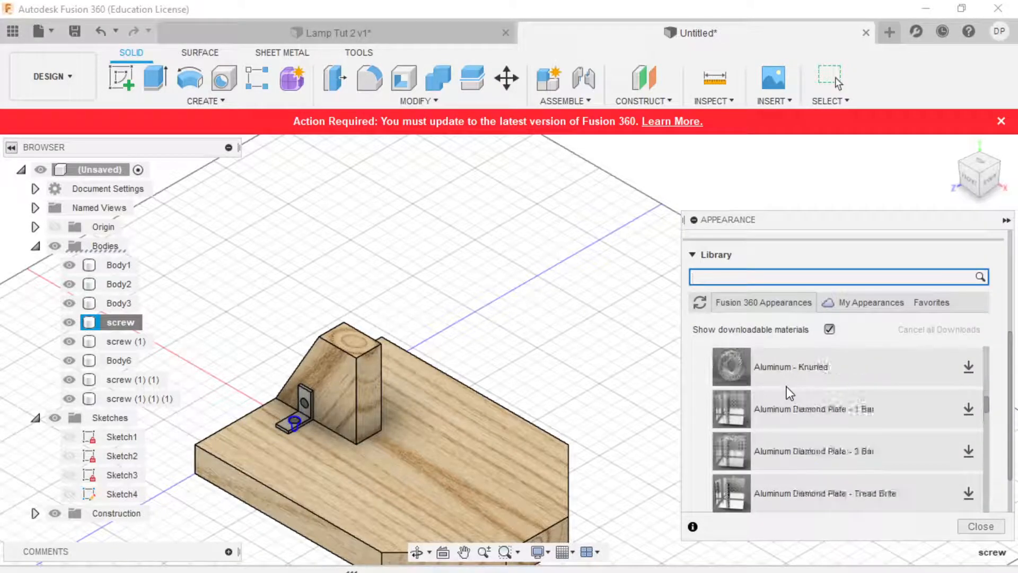
scroll(786, 387, "up", 6)
scroll(753, 450, "down", 2)
scroll(727, 441, "up", 2)
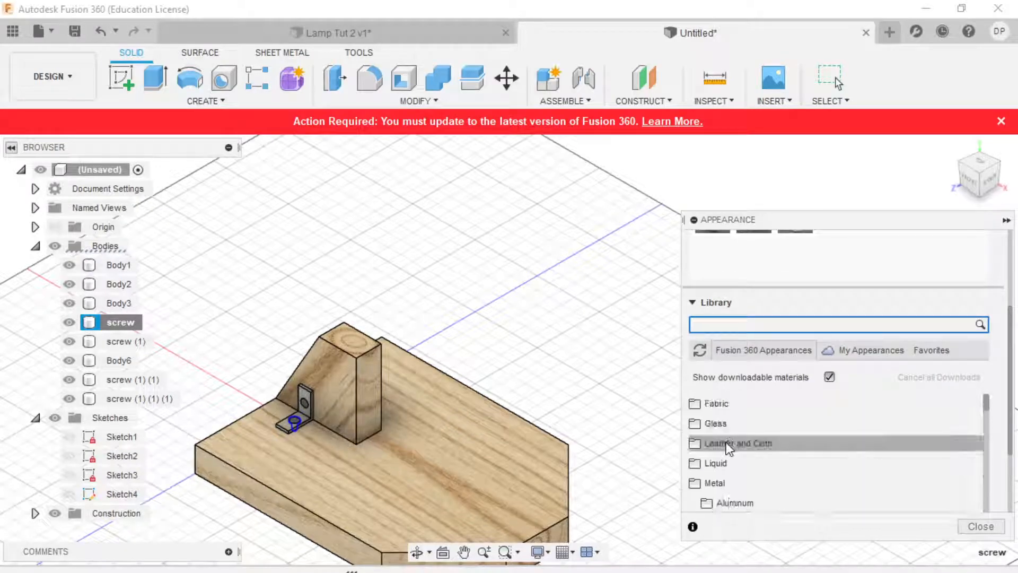
scroll(733, 498, "down", 1)
left_click(742, 464)
scroll(742, 463, "down", 3)
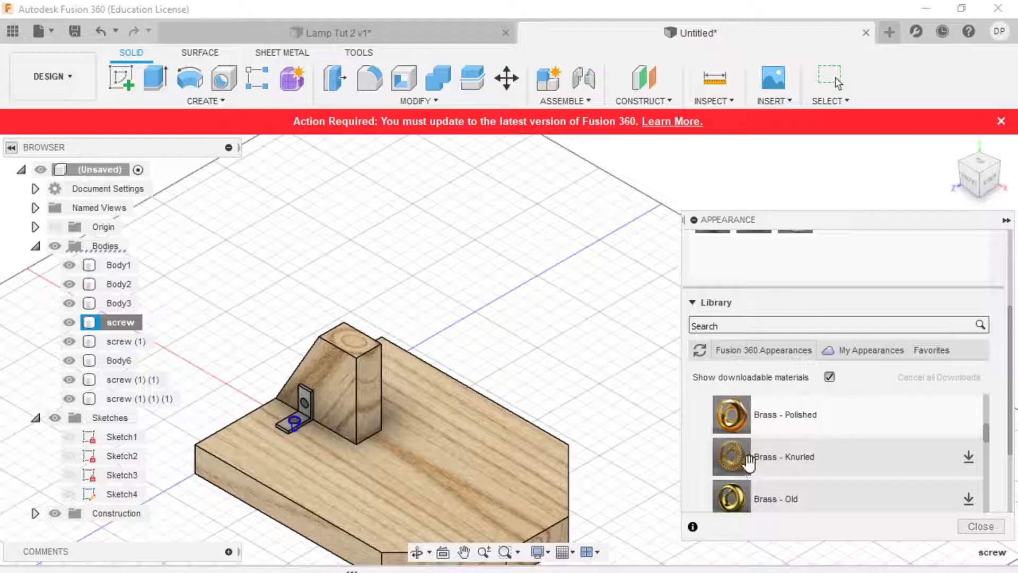
left_click_drag(802, 498, 113, 338)
scroll(344, 445, "up", 3)
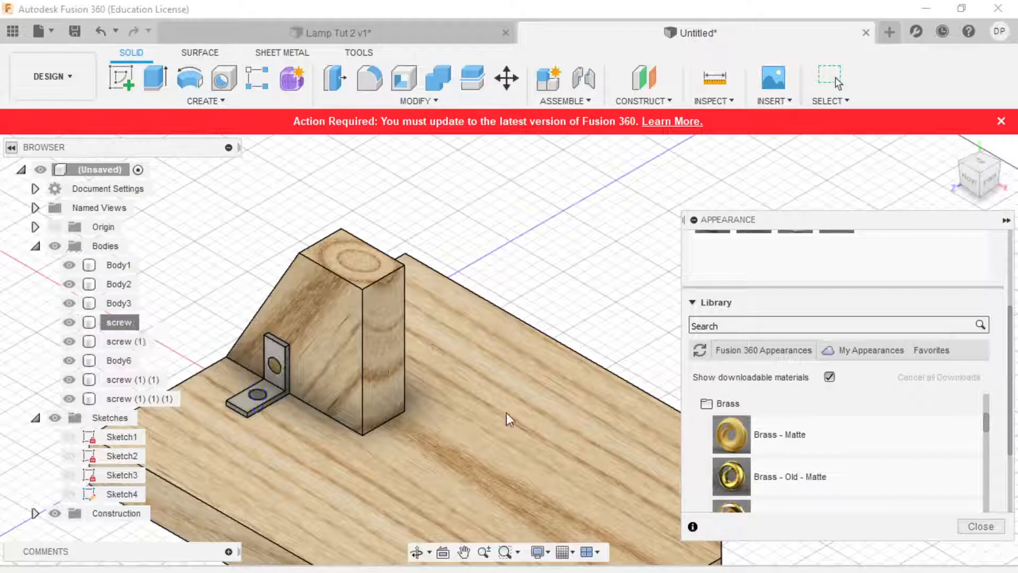
- Apply the Brass - Old - Matte appearance to all four screws and close the appearance settings
left_click_drag(791, 474, 120, 343)
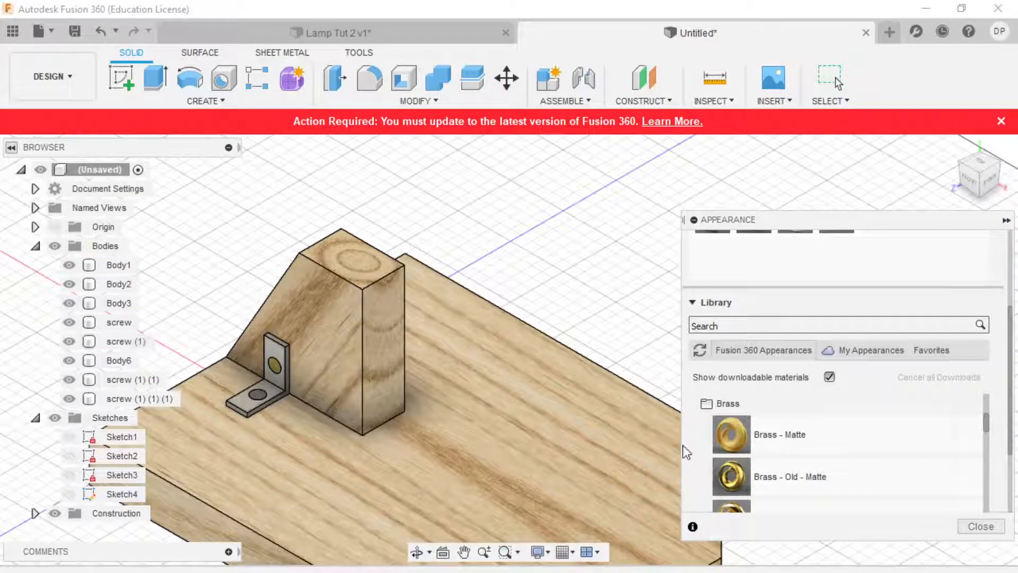
left_click_drag(795, 469, 108, 385)
left_click_drag(731, 475, 113, 394)
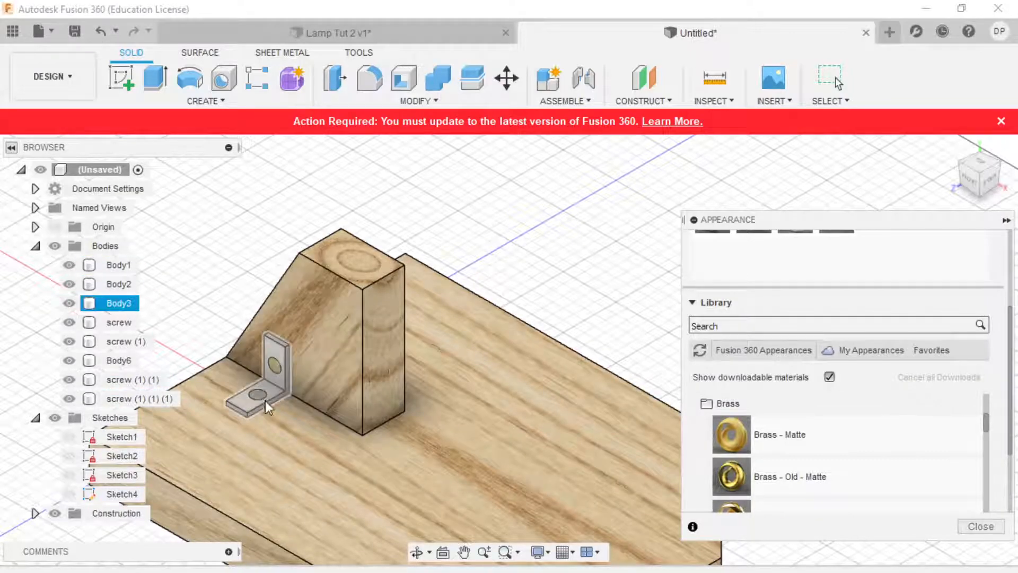
left_click_drag(802, 475, 113, 318)
scroll(679, 273, "up", 1)
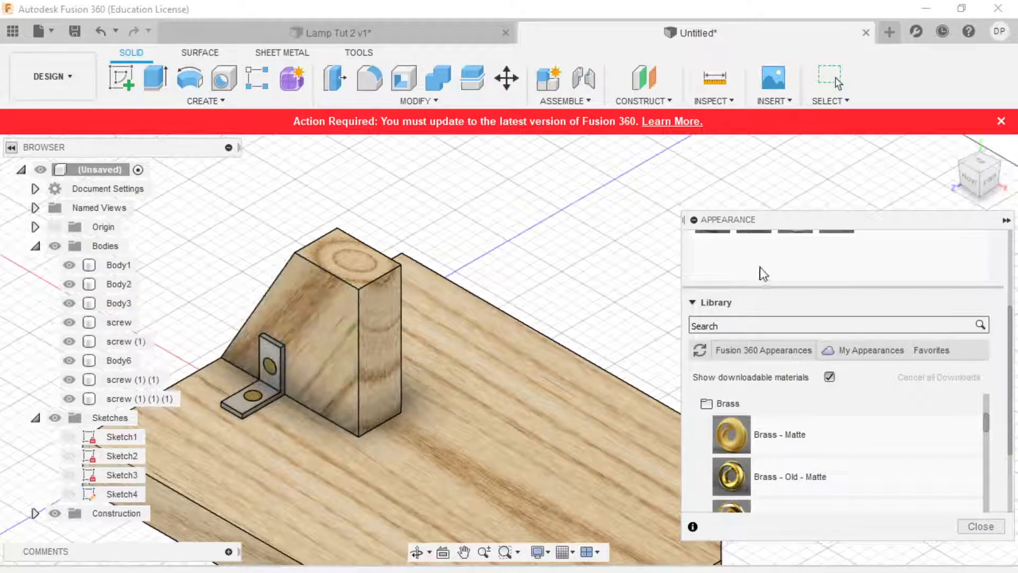
left_click(1004, 171)
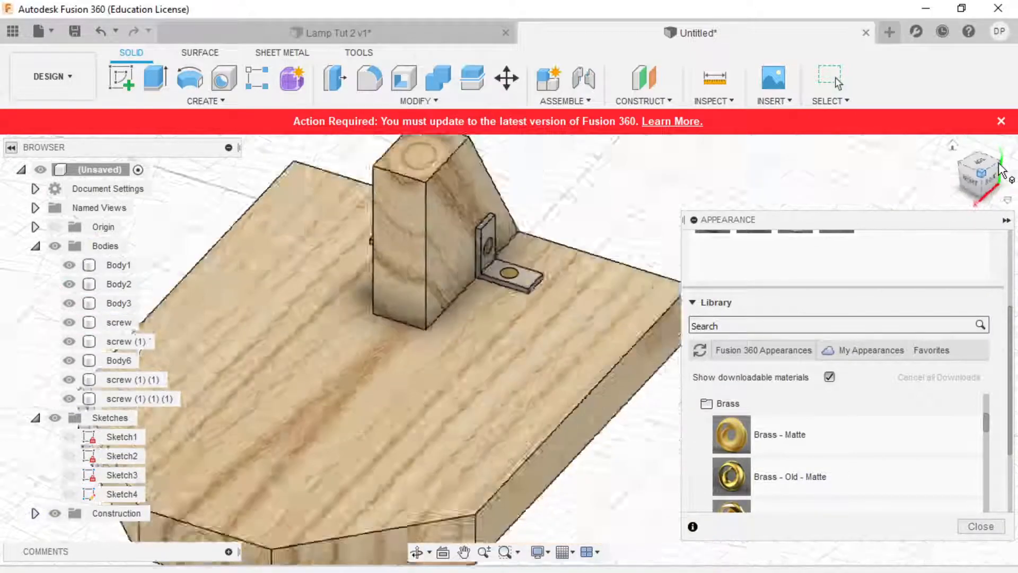
left_click(971, 527)
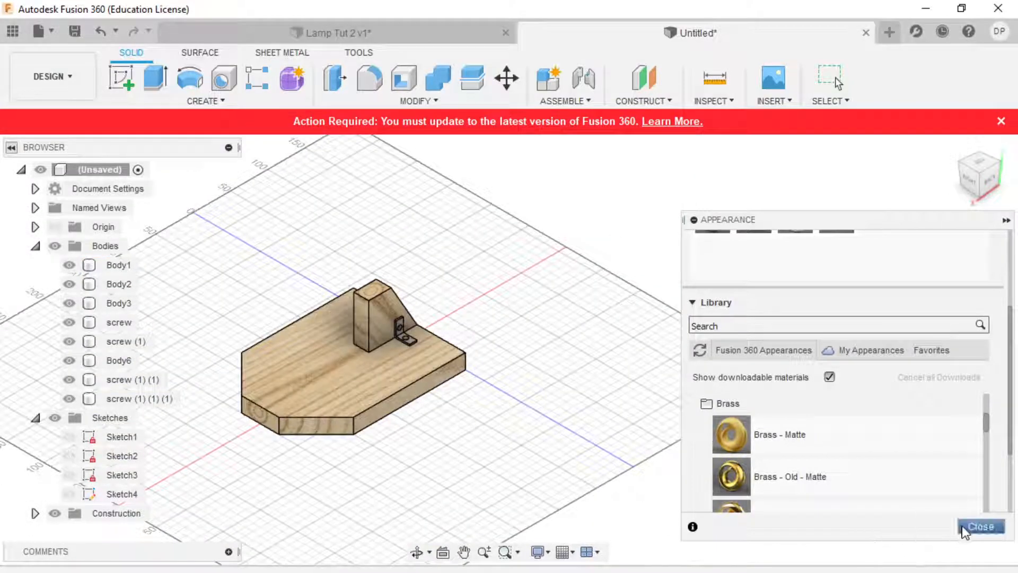
- Hide all four screws and bracket copy Body6 to examine the screw holes in the block and base board
left_click(69, 398)
left_click(70, 380)
left_click(69, 360)
left_click(69, 341)
left_click(69, 321)
scroll(383, 346, "up", 4)
scroll(435, 334, "up", 5)
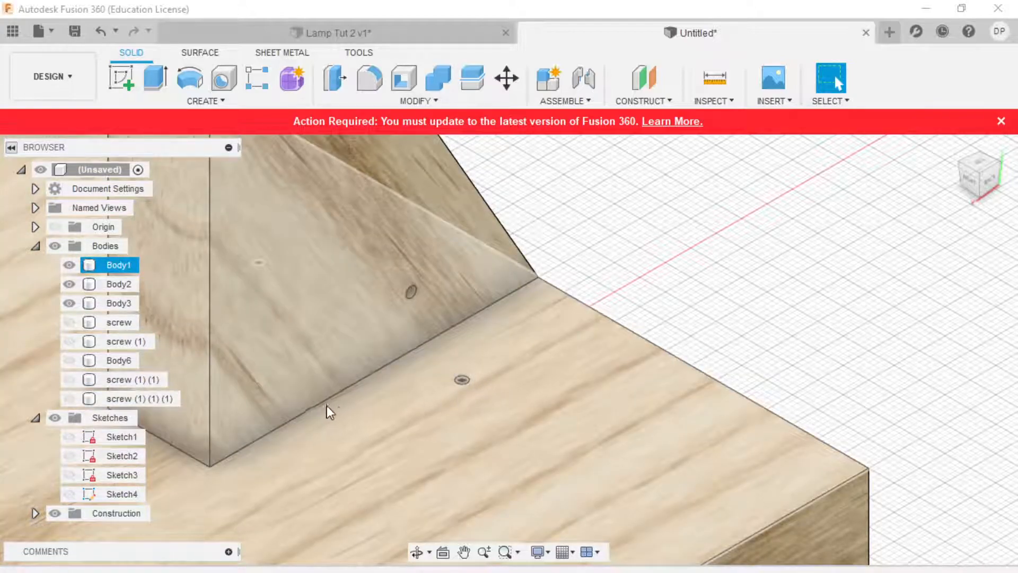
- Show all four screws and bracket copy Body6 again
scroll(328, 411, "down", 4)
left_click(69, 398)
left_click(70, 379)
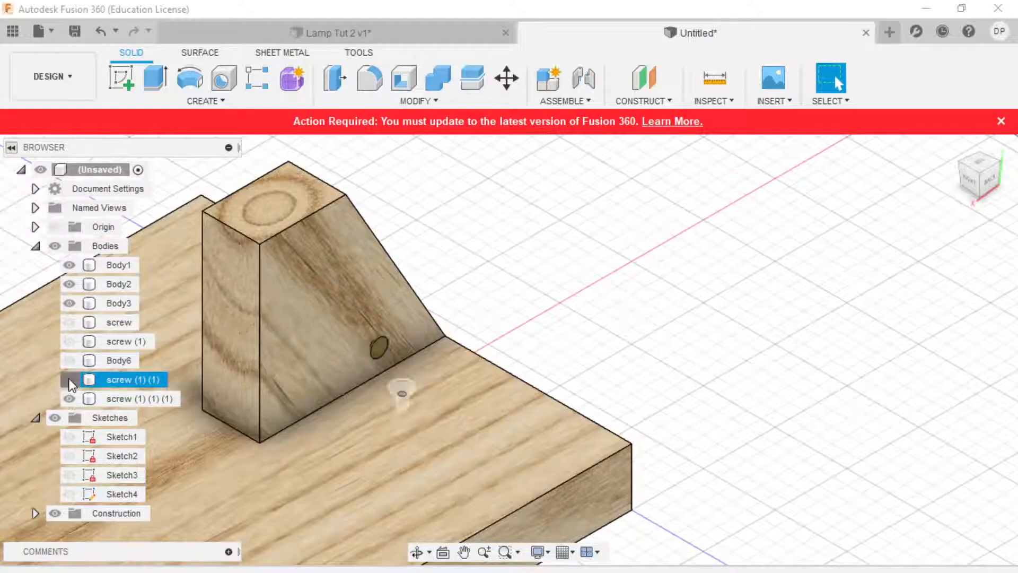
left_click(70, 360)
left_click(70, 341)
left_click(70, 322)
scroll(614, 377, "down", 3)
scroll(613, 377, "down", 3)
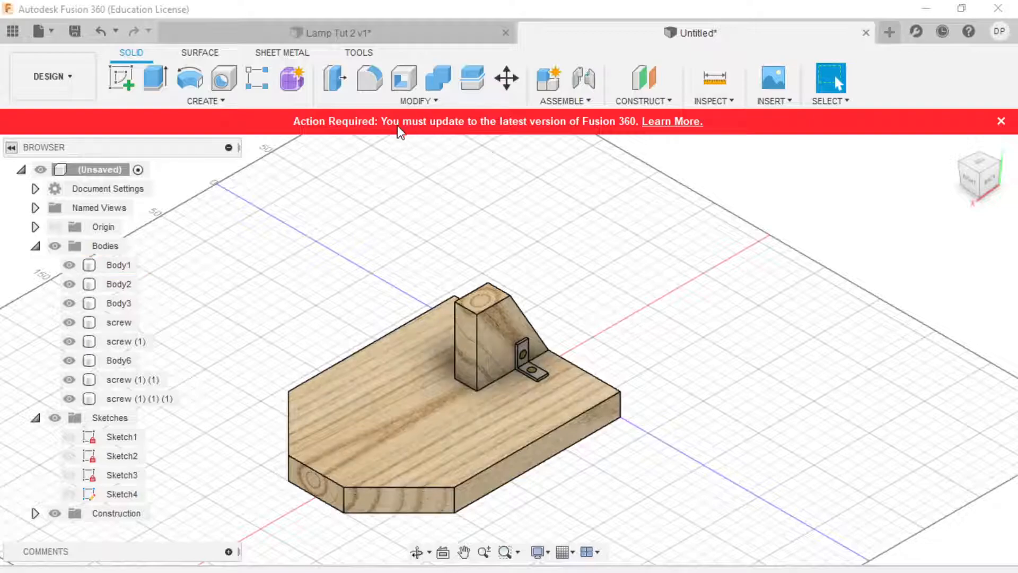
- Start a Fillet on the base board's top face and preview it with radii of 3 mm and 5 mm
left_click(392, 101)
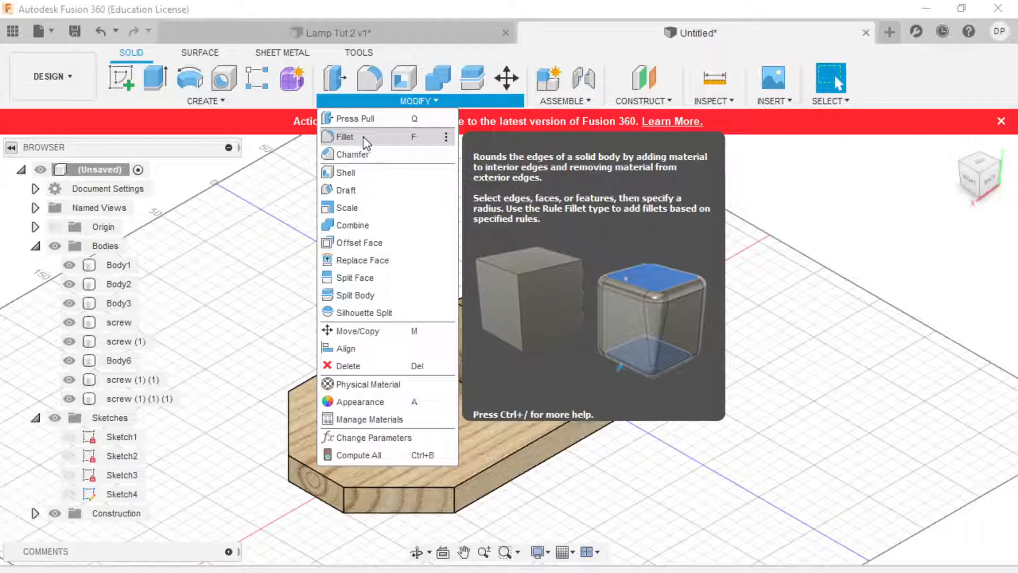
left_click(360, 138)
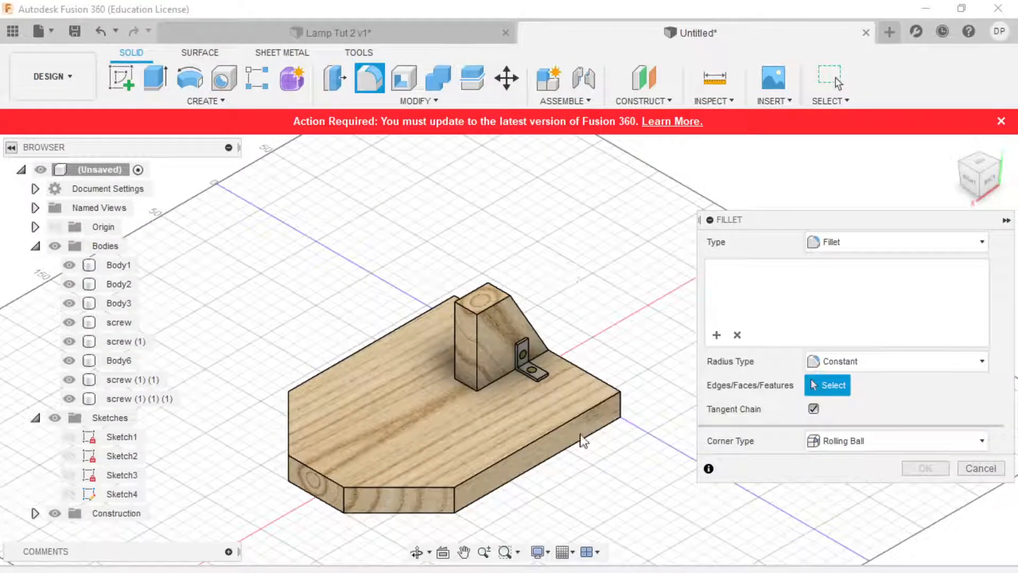
left_click(385, 399)
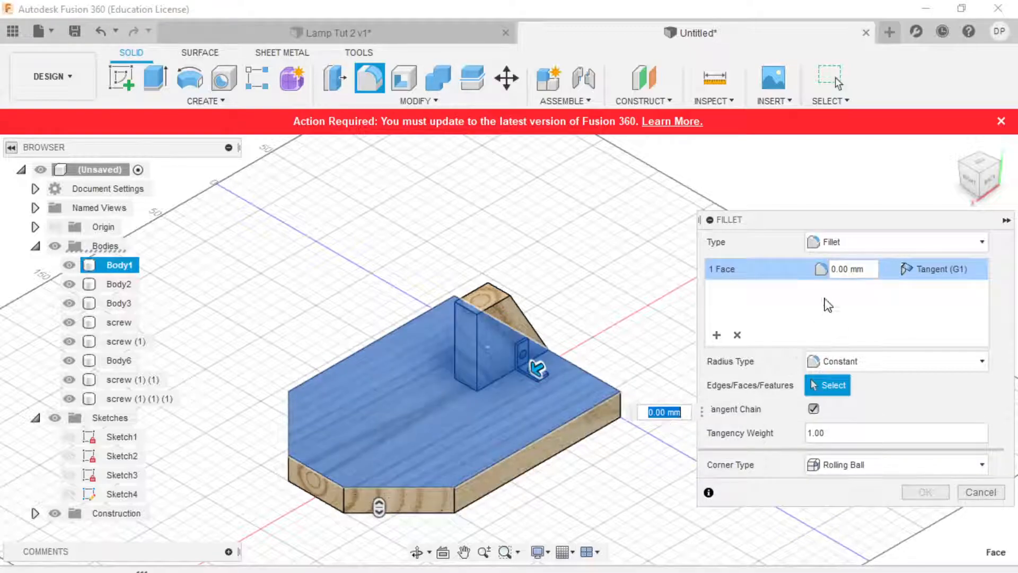
left_click(845, 269)
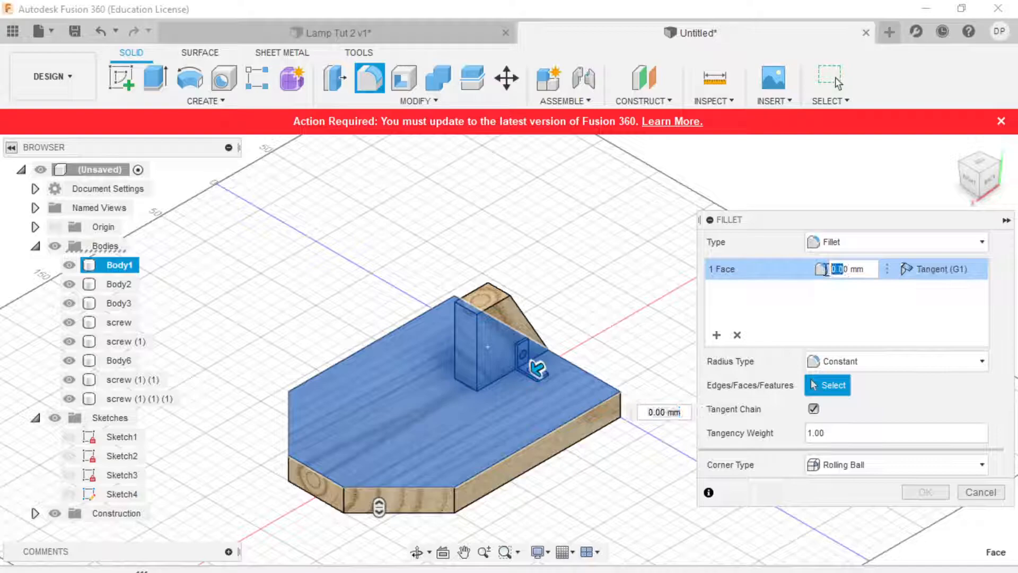
key("BackSpace")
type("3")
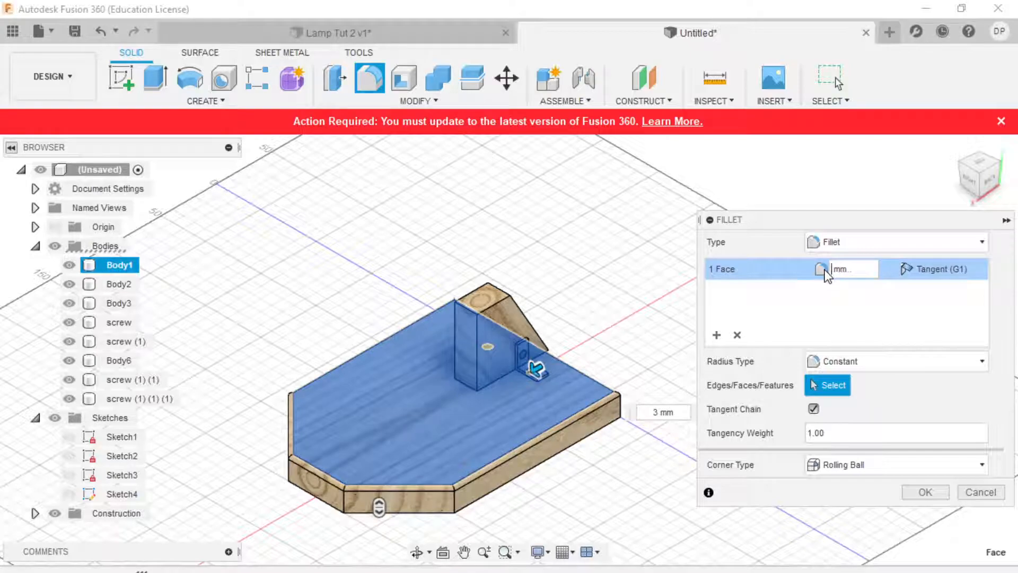
type("5")
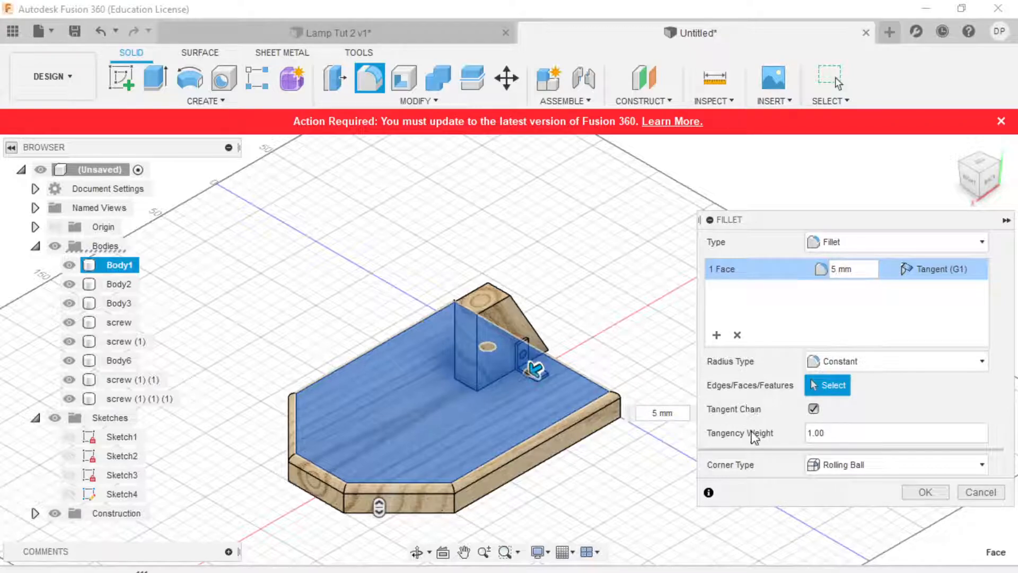
middle_click_drag(611, 425, 485, 456, "shift")
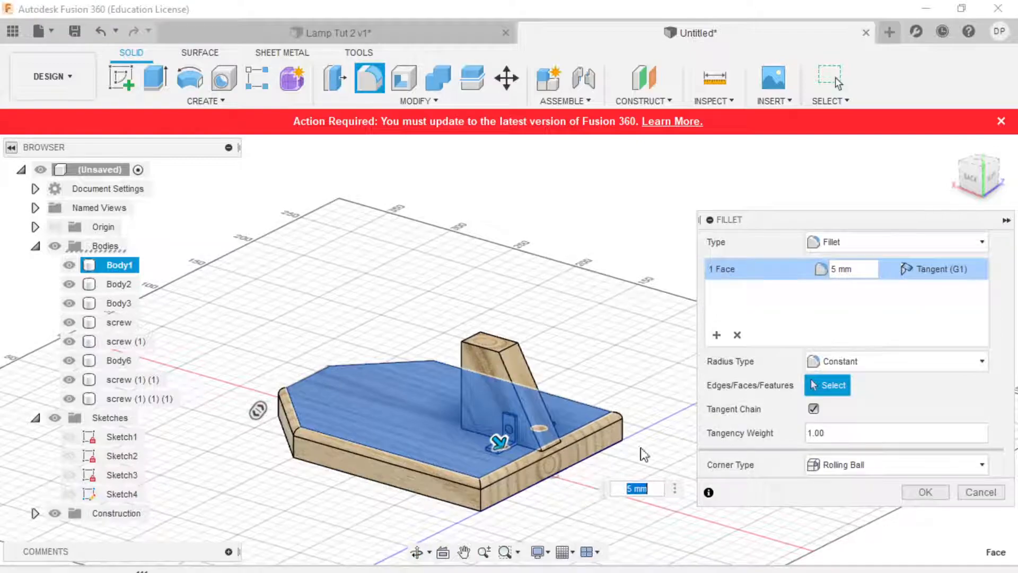
scroll(546, 456, "up", 2)
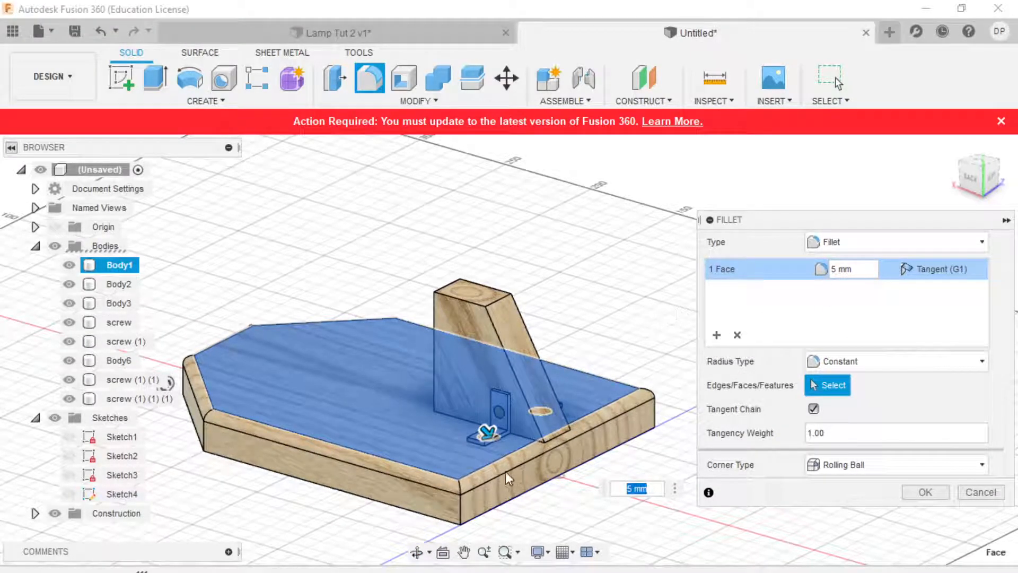
scroll(506, 472, "down", 2)
middle_click_drag(565, 392, 804, 256, "shift")
- Clear the fillet's face selection and try selecting only one long top edge of the base board
left_click(736, 335)
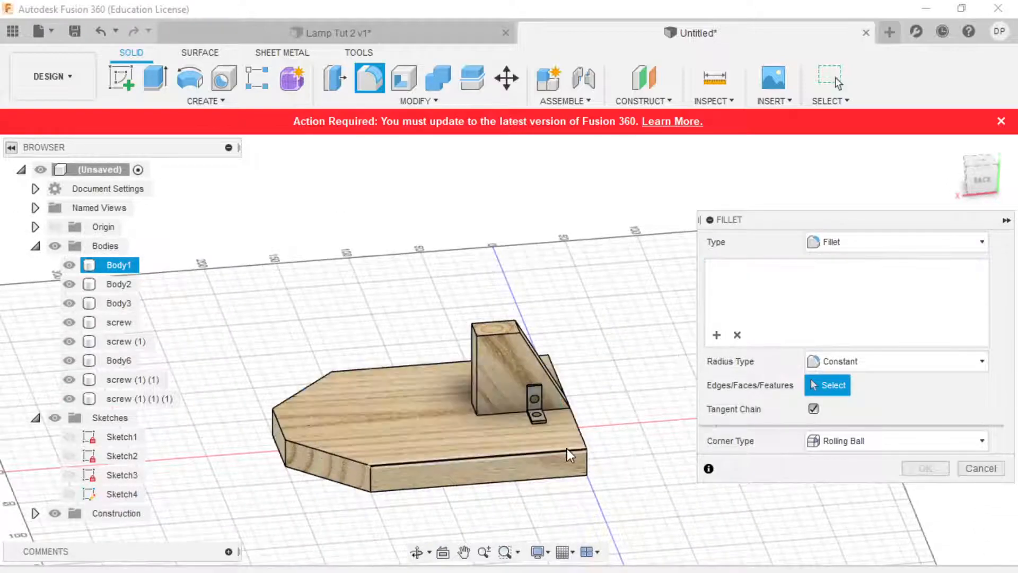
left_click(457, 459)
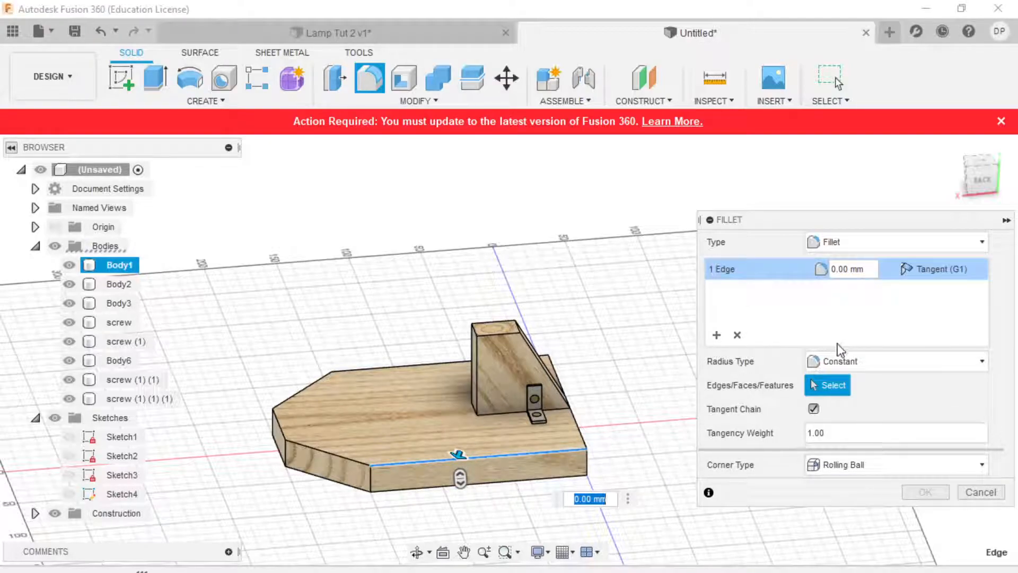
left_click(738, 334)
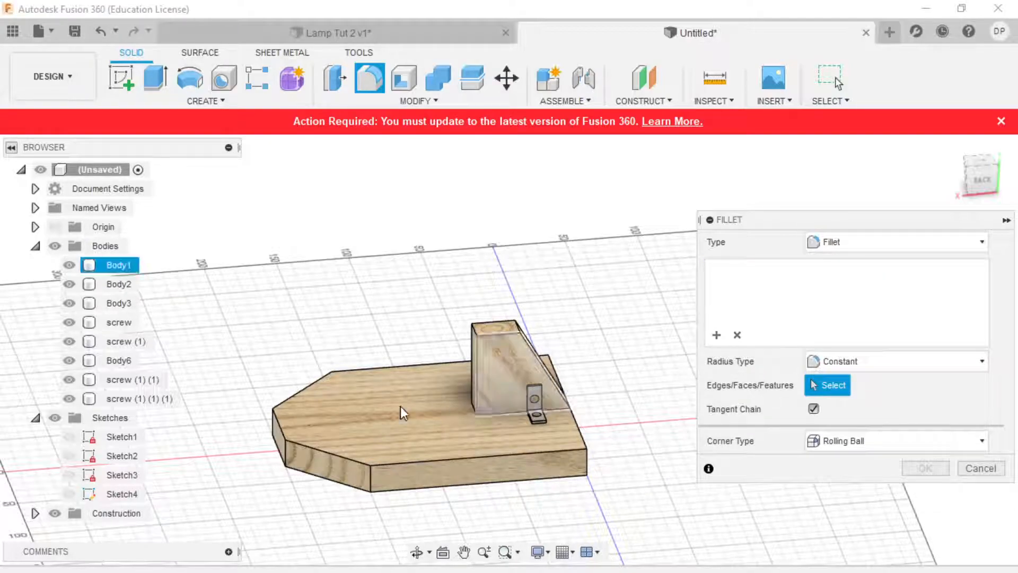
- Fillet all the edges of the base board's top face with a 5 mm radius
left_click(386, 406)
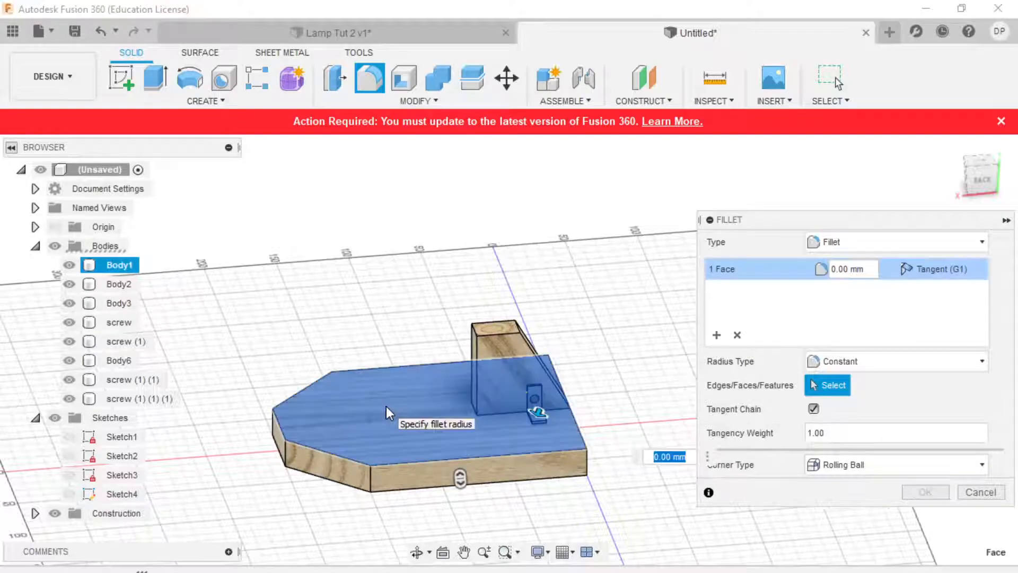
left_click_drag(851, 271, 830, 268)
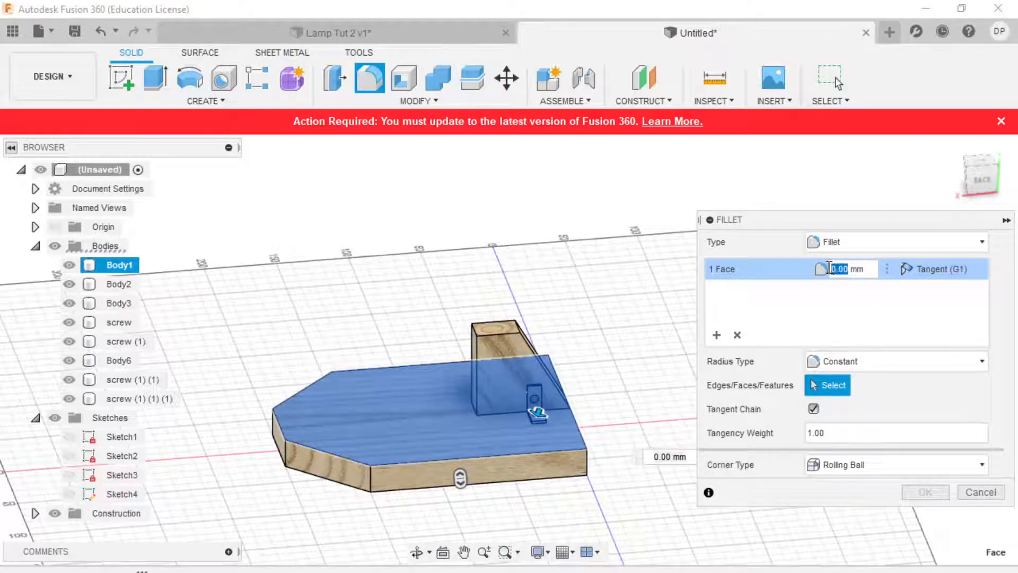
type("5")
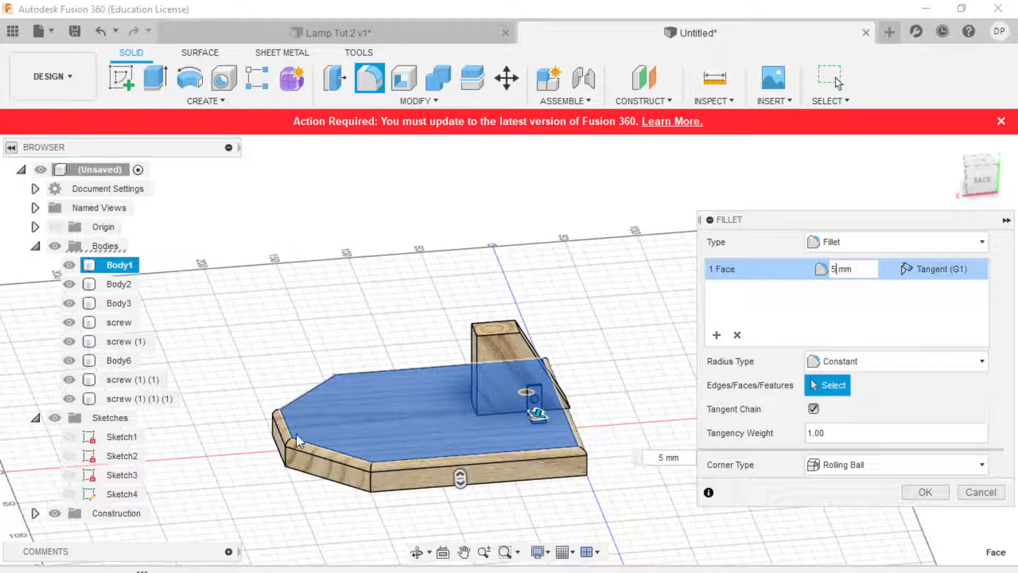
scroll(304, 433, "up", 2)
scroll(350, 478, "up", 2)
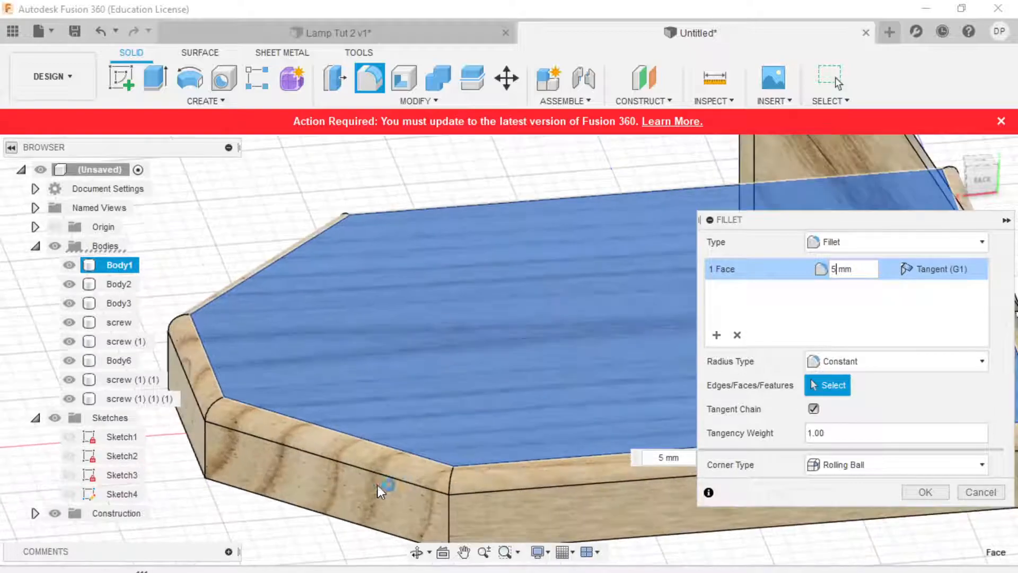
left_click(937, 492)
scroll(427, 448, "down", 4)
scroll(256, 375, "up", 5)
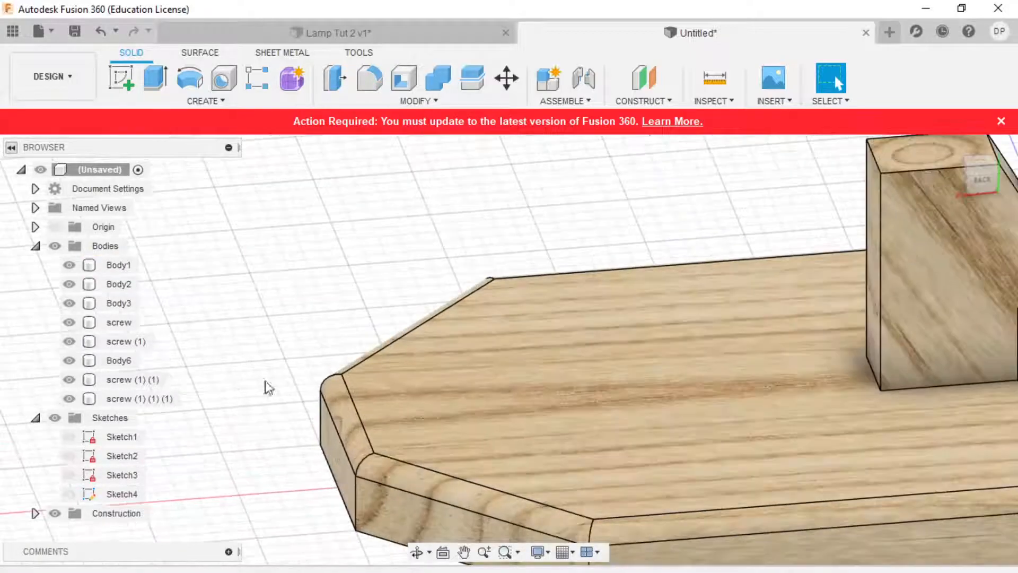
scroll(377, 459, "down", 5)
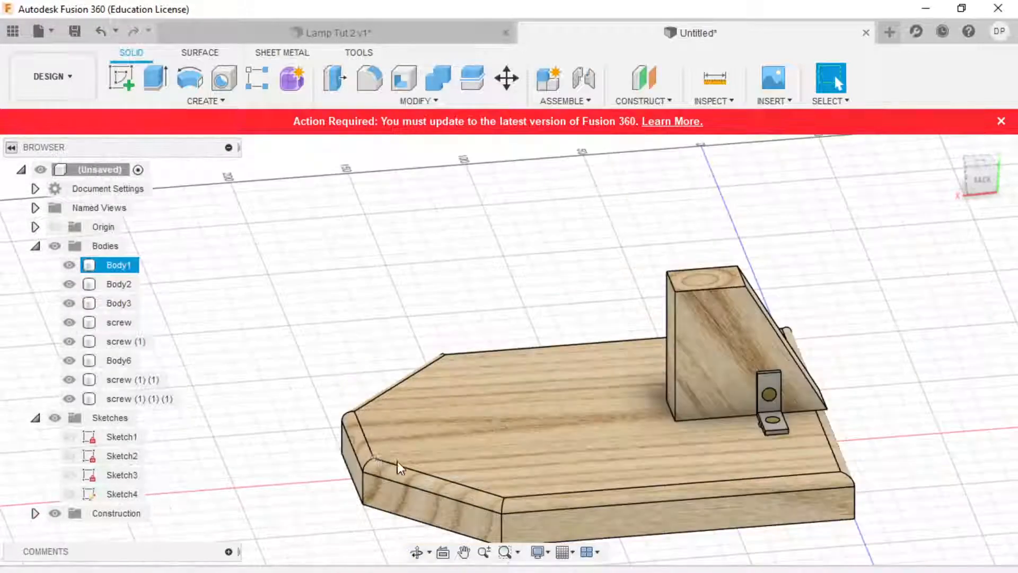
middle_click_drag(868, 412, 773, 415, "shift")
scroll(721, 462, "up", 5)
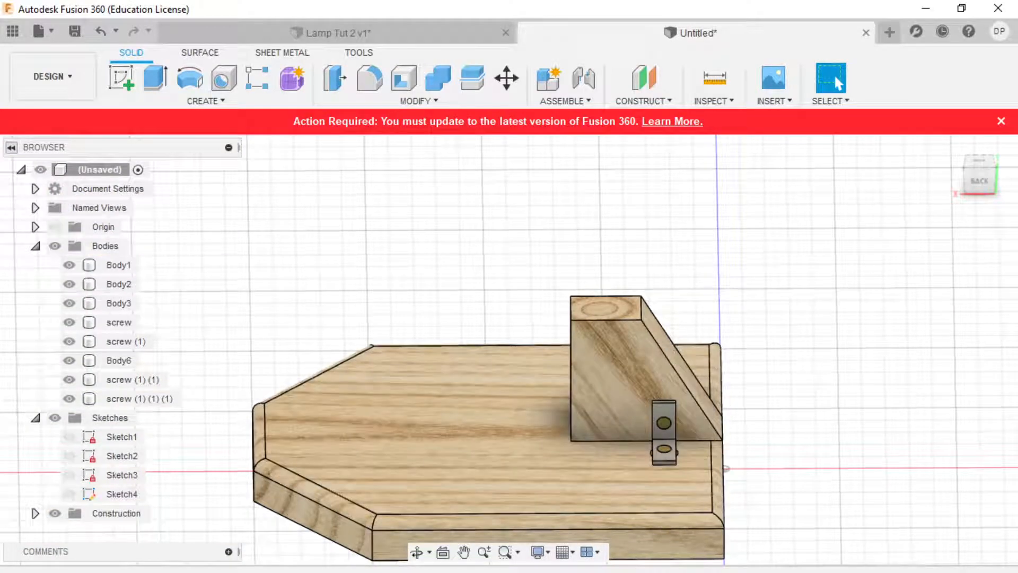
- Edit the base board's fillet, replacing the face selection with five outer top edges and leaving out the edge at the block's sloped end
left_click(508, 570)
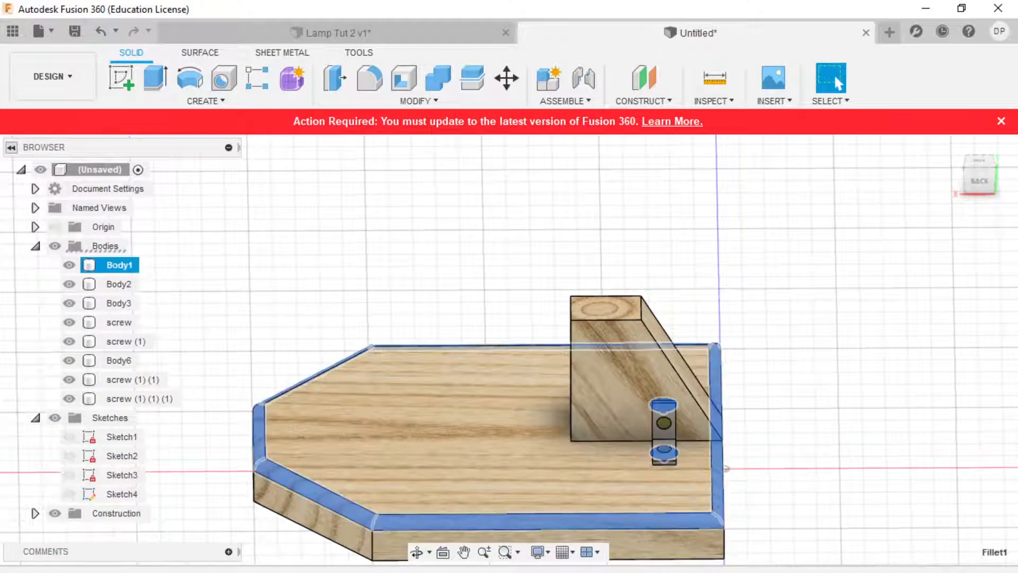
right_click(508, 570)
left_click(557, 447)
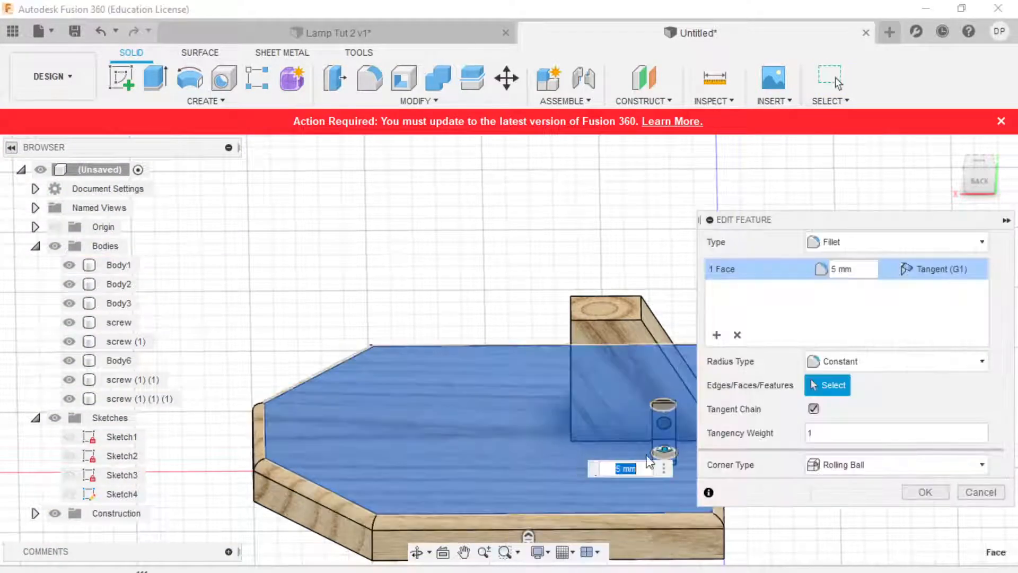
left_click(737, 335)
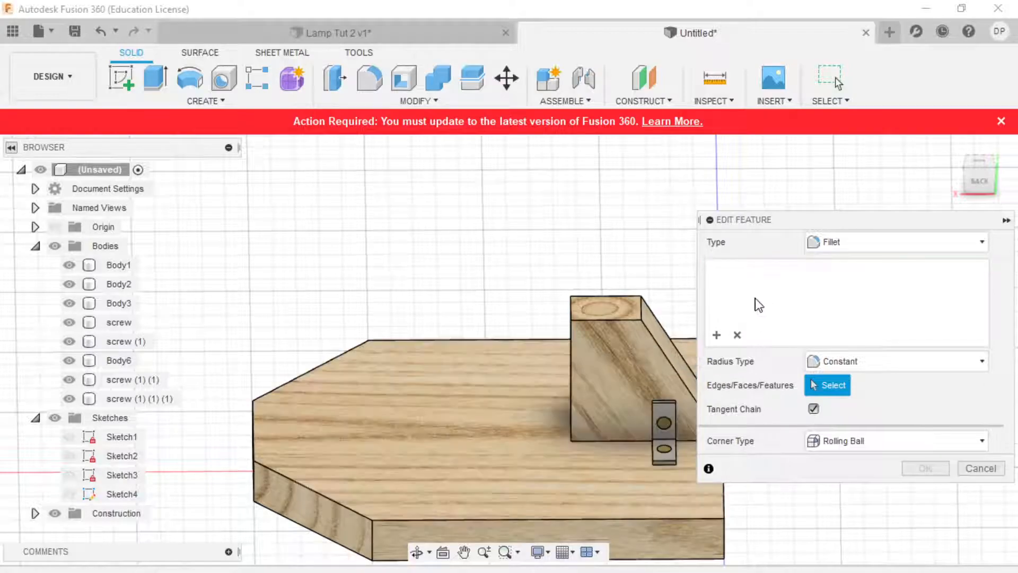
left_click(457, 520)
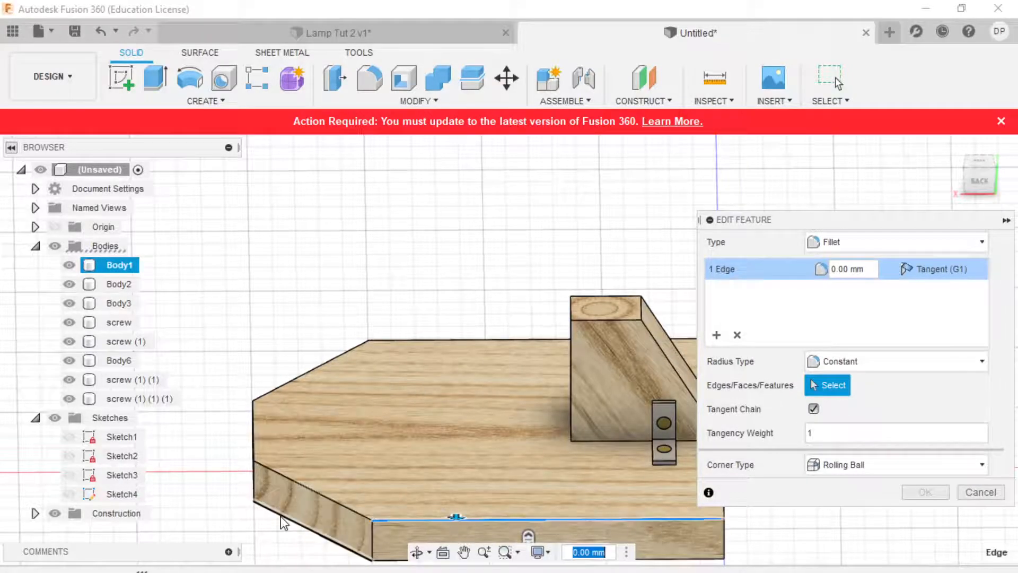
left_click(333, 499)
middle_click_drag(415, 456, 373, 471, "shift")
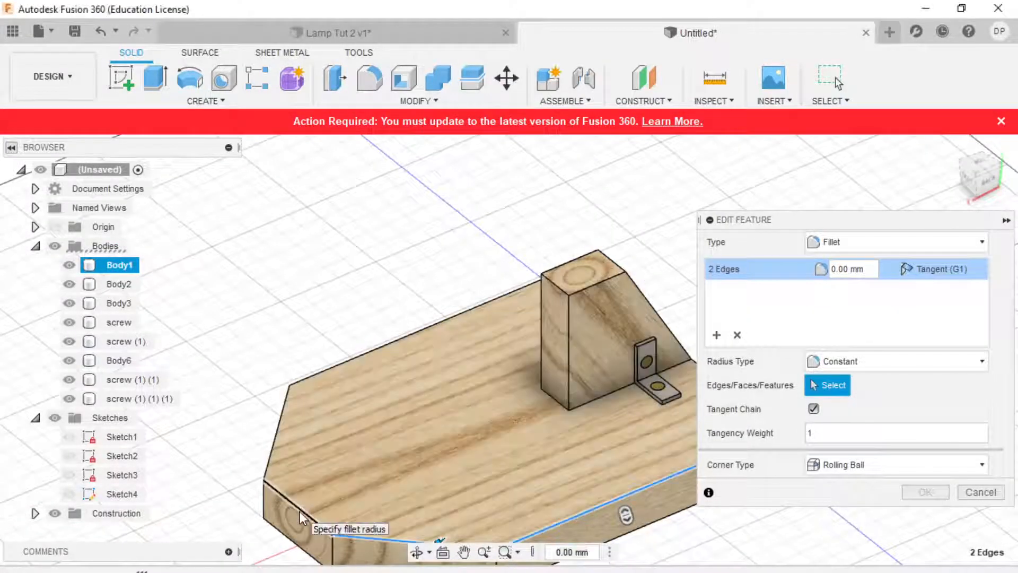
left_click(302, 509)
left_click(275, 440)
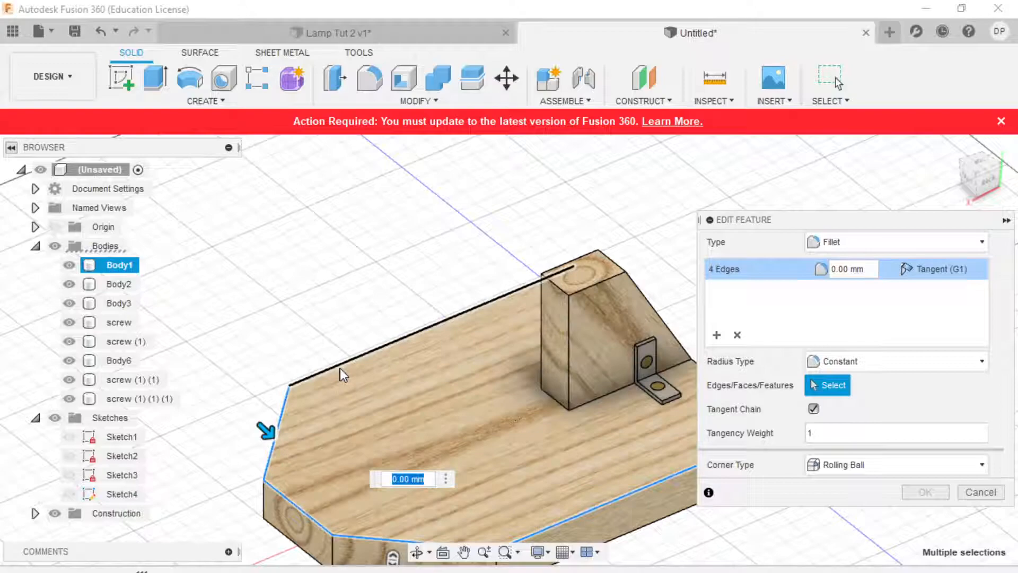
left_click(342, 366)
middle_click_drag(470, 469, 399, 440, "shift")
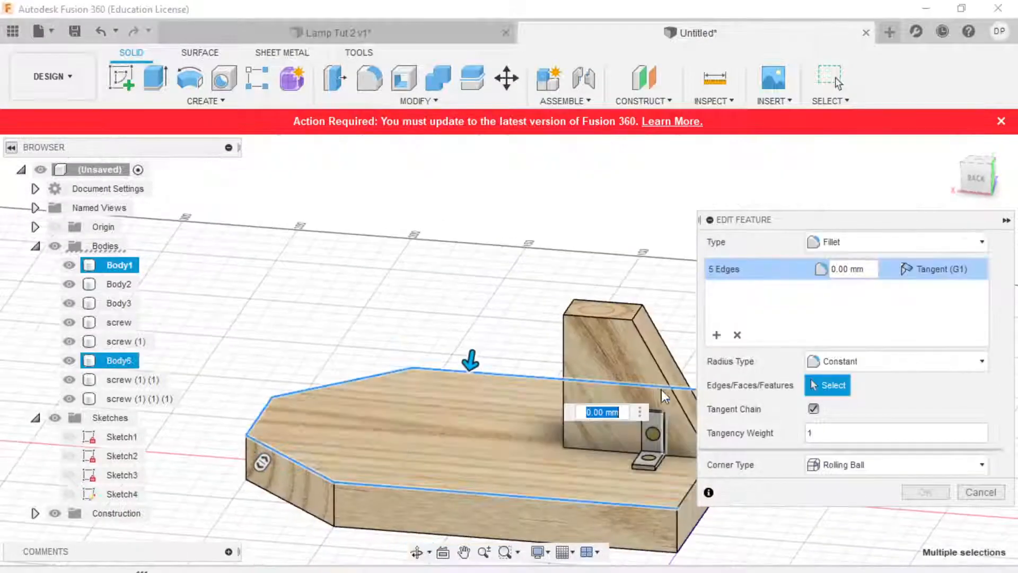
- Set the radius of the fillet on the five selected base board edges to 5 mm and apply it
left_click_drag(845, 269, 822, 269)
key("BackSpace")
type("5")
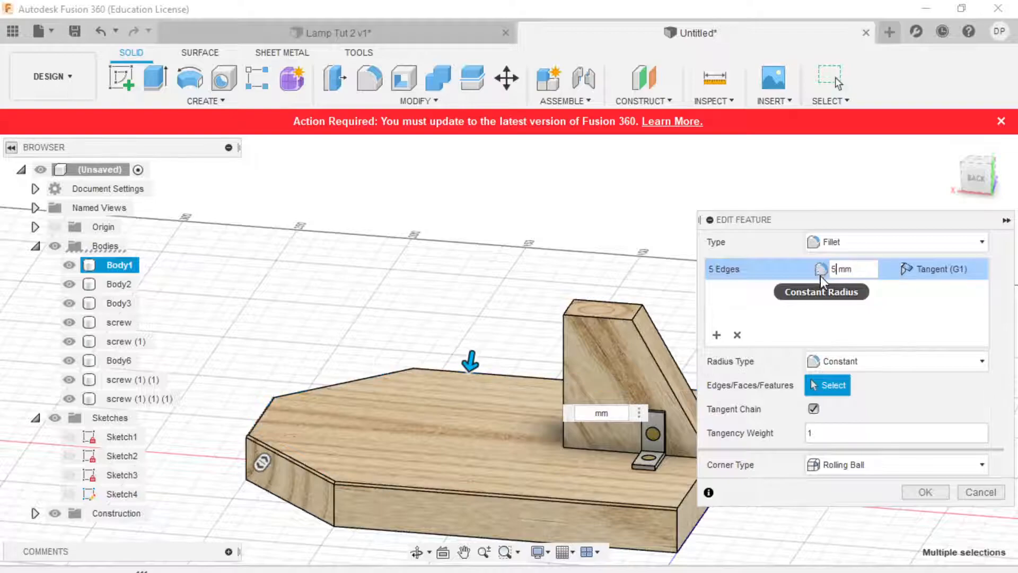
left_click(918, 485)
middle_click_drag(663, 461, 854, 475, "shift")
scroll(539, 469, "up", 3)
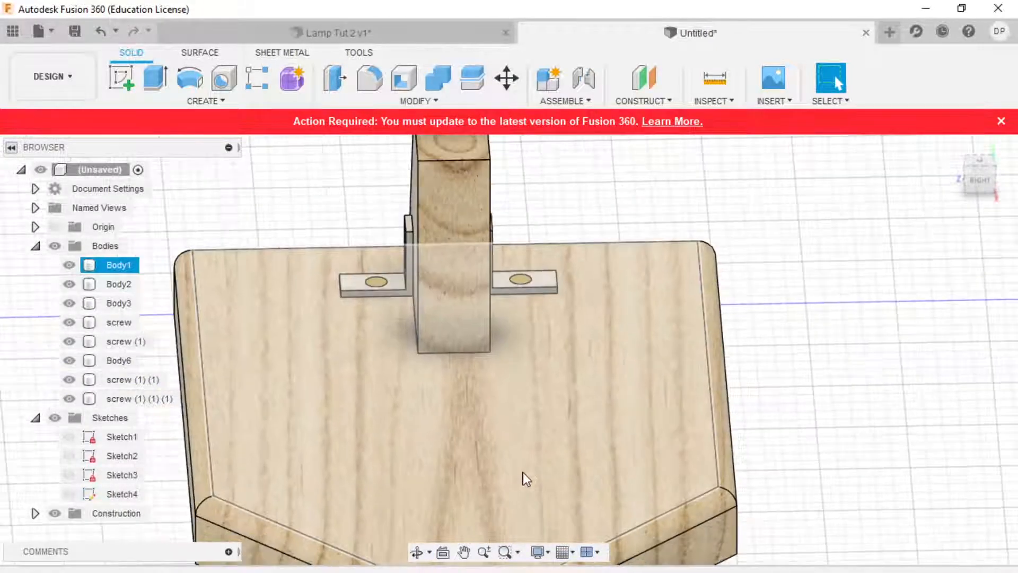
scroll(523, 472, "down", 5)
scroll(514, 516, "up", 3)
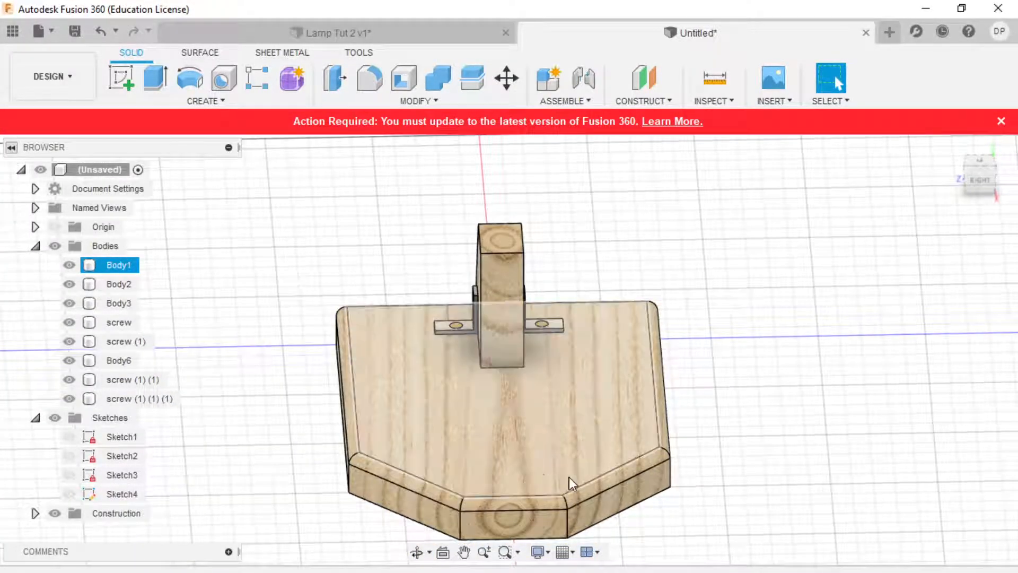
middle_click_drag(571, 476, 526, 483, "shift")
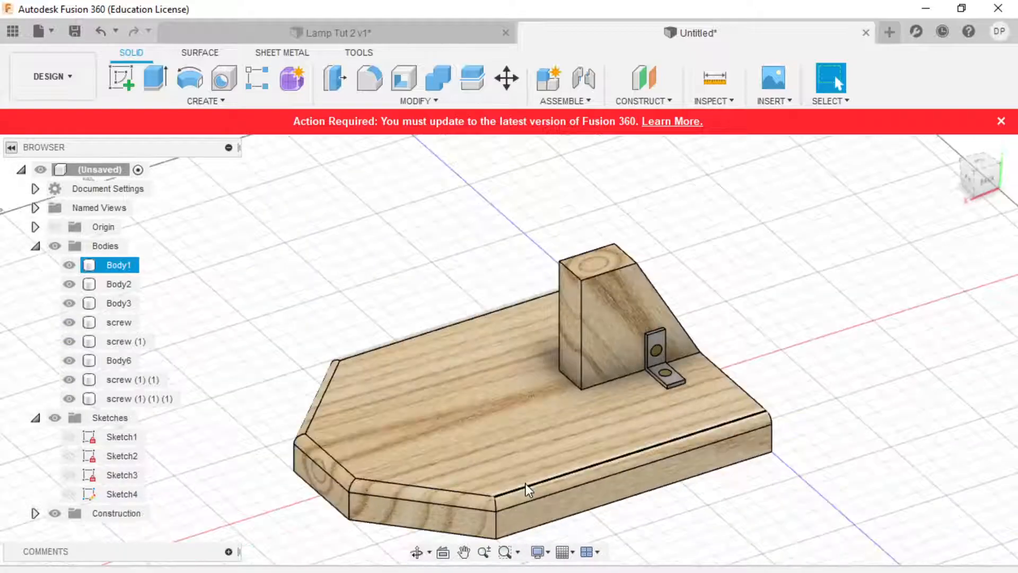
scroll(434, 396, "down", 3)
scroll(531, 348, "up", 2)
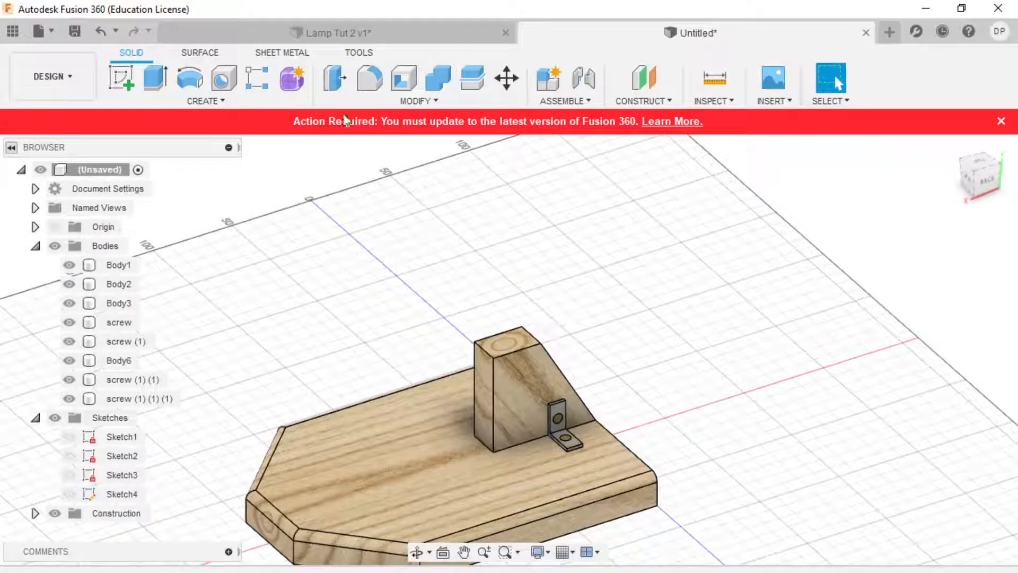
- Start a Chamfer and try selecting edges on the wooden block, clearing the selection that also picks up base board edges
left_click(432, 99)
left_click(371, 150)
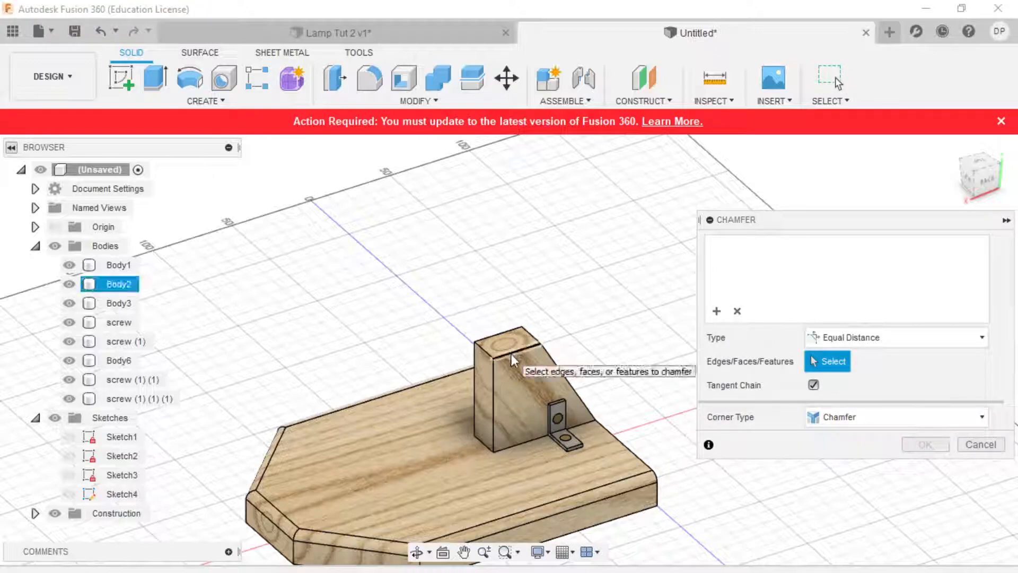
middle_click_drag(483, 364, 306, 395, "shift")
left_click(471, 405)
left_click(442, 389)
left_click(344, 349)
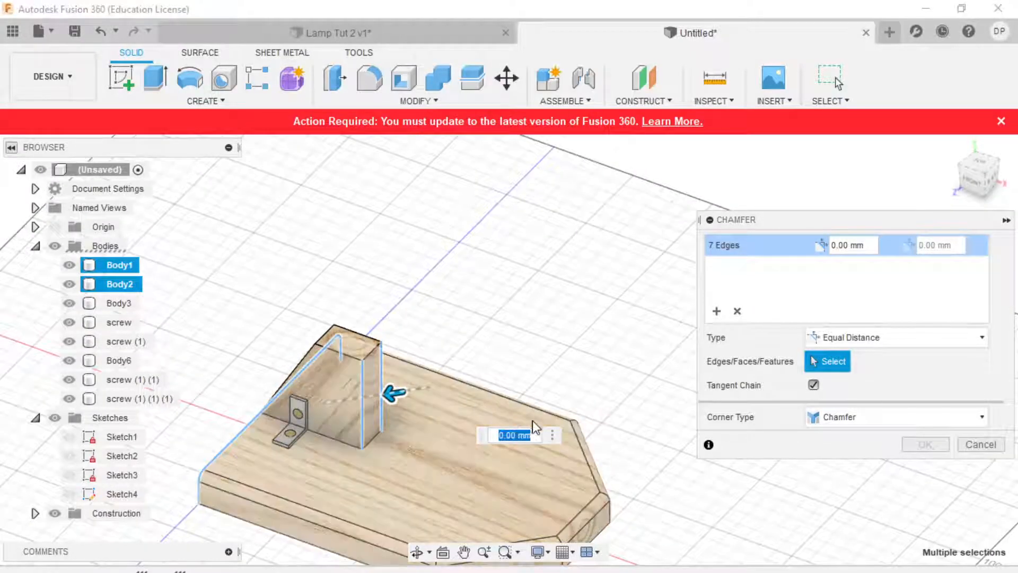
left_click(738, 311)
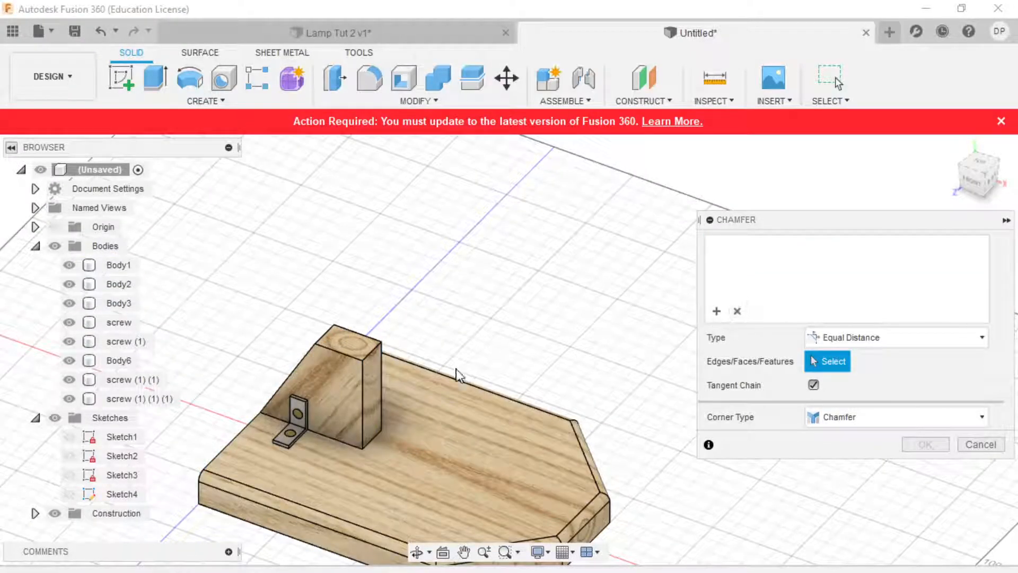
- Select five block edges for the chamfer: the two vertical edges of the end opposite the slope and three adjoining top edges
left_click(338, 352)
left_click(361, 381)
left_click(375, 360)
middle_click_drag(394, 373, 482, 376, "shift")
left_click(476, 373)
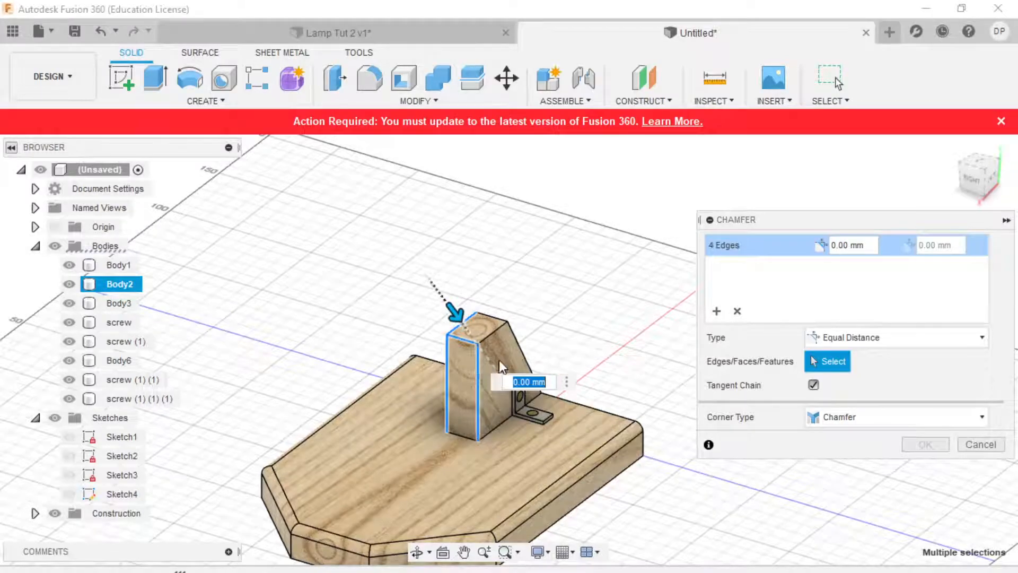
left_click(492, 333)
middle_click_drag(491, 436, 716, 467, "shift")
scroll(495, 491, "up", 4)
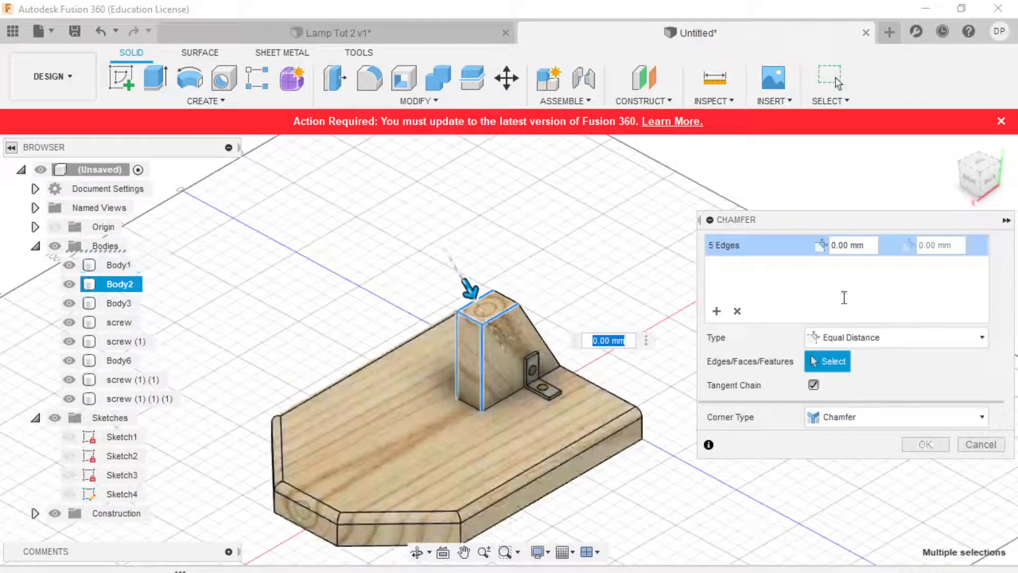
- Try a 5 mm chamfer on the block's selected edges, and apply it with an equal distance of 1 mm
left_click_drag(849, 246, 833, 245)
type("5")
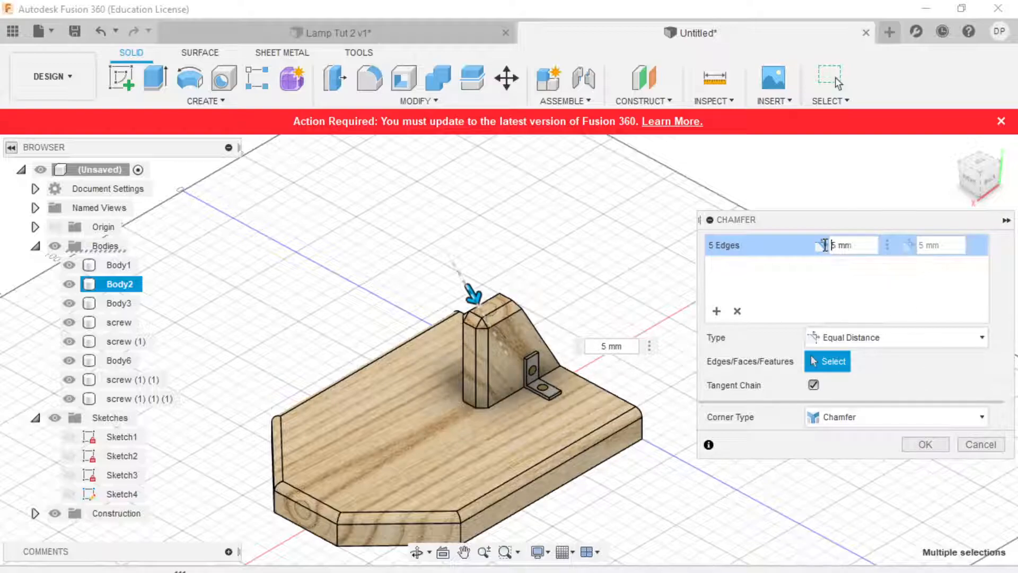
type("1")
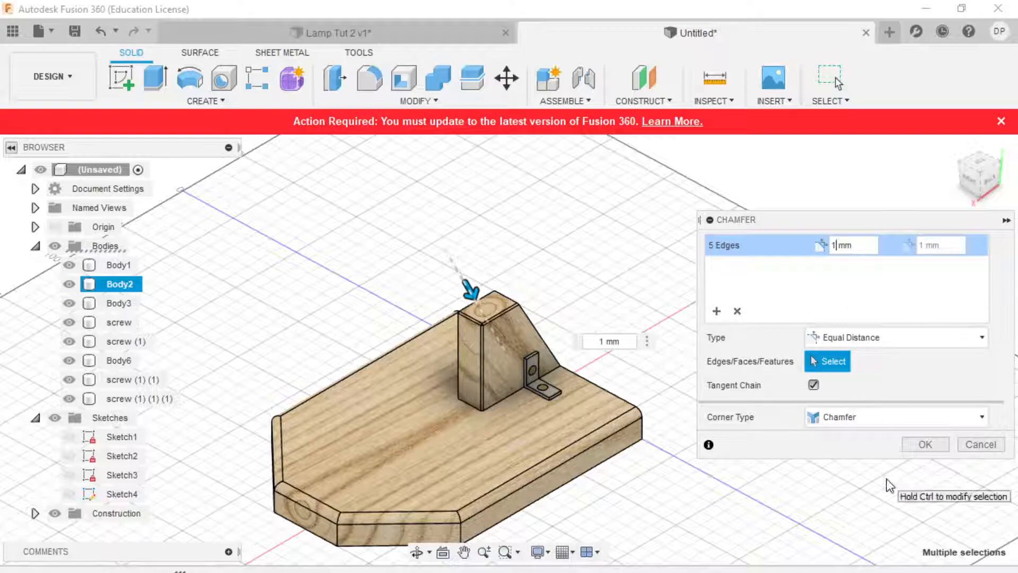
left_click(909, 447)
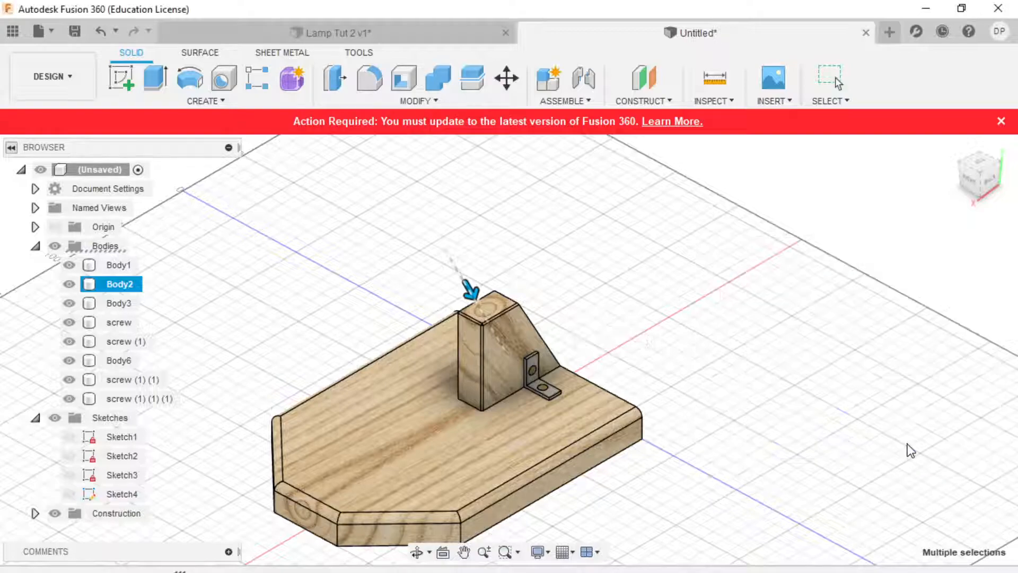
- Examine the chamfered block and the rounded base board from several angles
middle_click_drag(682, 313, 505, 456, "shift")
left_click(505, 402)
scroll(434, 410, "up", 2)
scroll(427, 411, "down", 3)
left_click(642, 445)
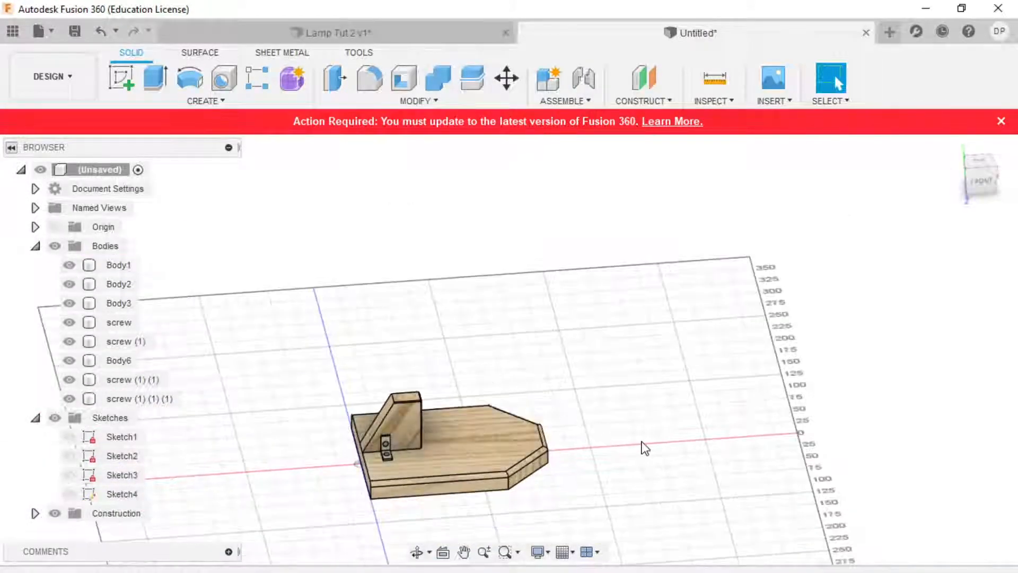
middle_click_drag(665, 422, 567, 393, "shift")
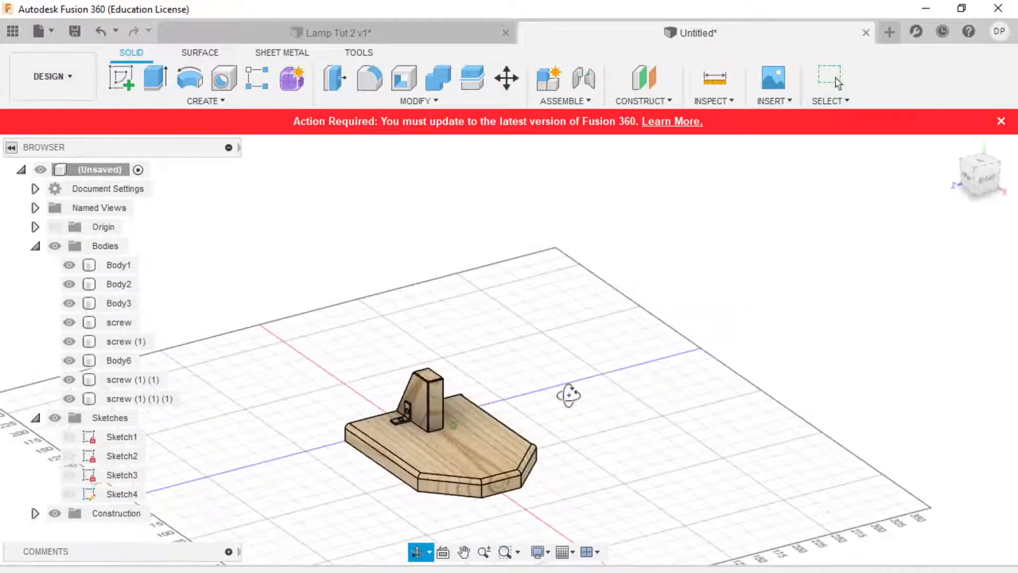
left_click(504, 461)
scroll(373, 467, "up", 3)
scroll(351, 387, "down", 3)
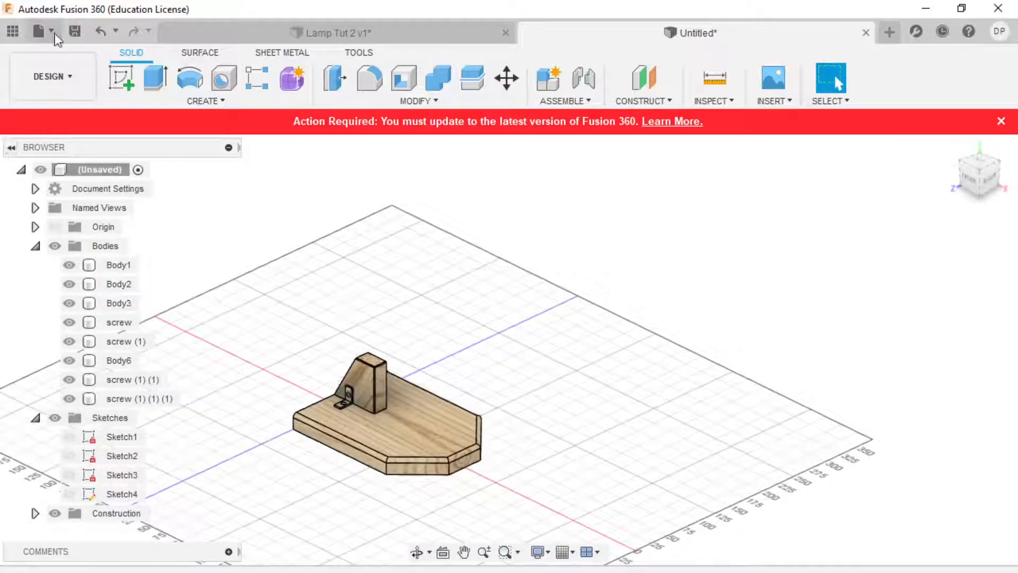
- Save the design as "Lamp Tut v3" in the 9 GTE Task 3 location
left_click(75, 32)
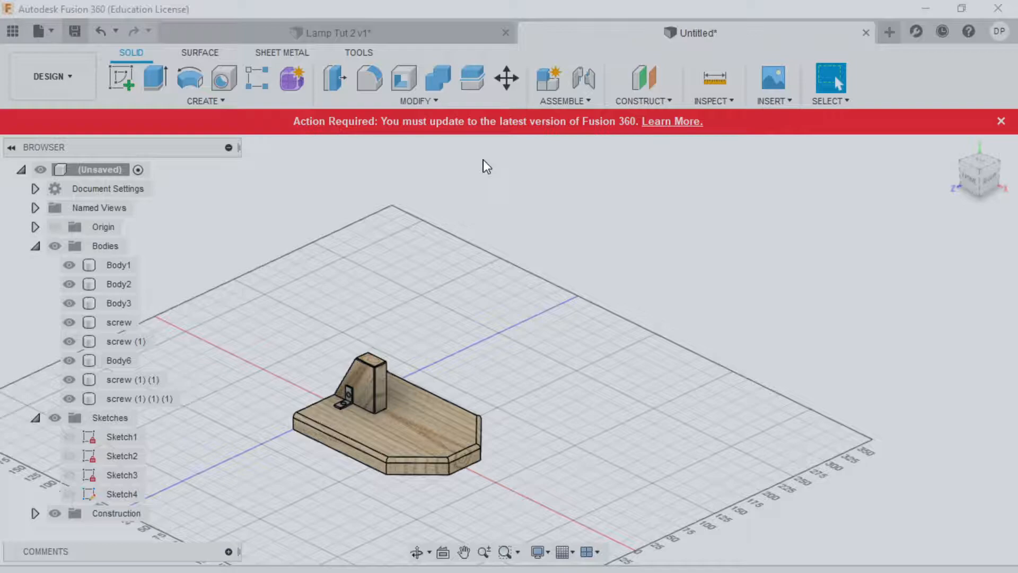
type("4")
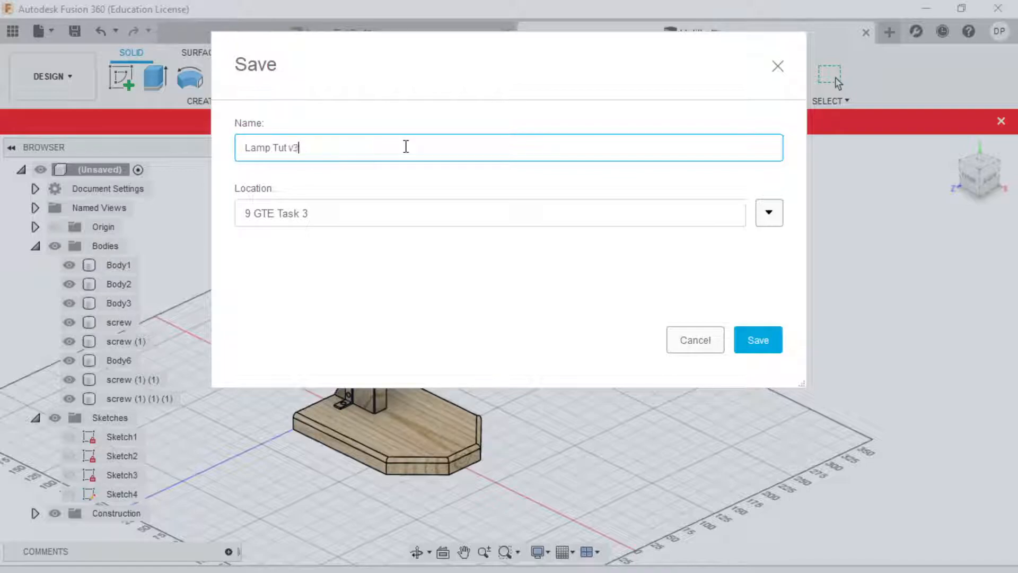
left_click(761, 340)
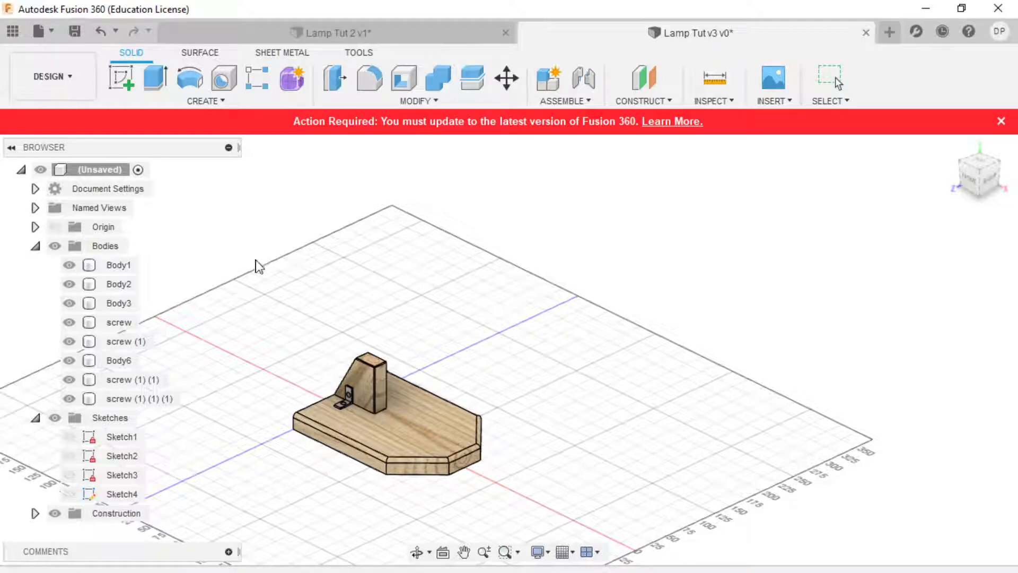
- Switch the saved design to the Render workspace
left_click(53, 75)
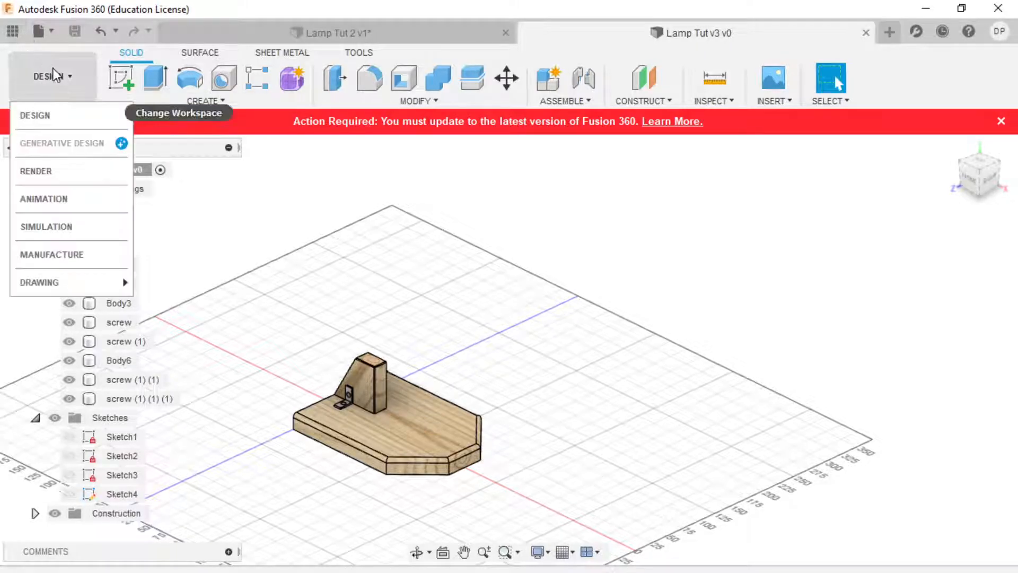
left_click(33, 171)
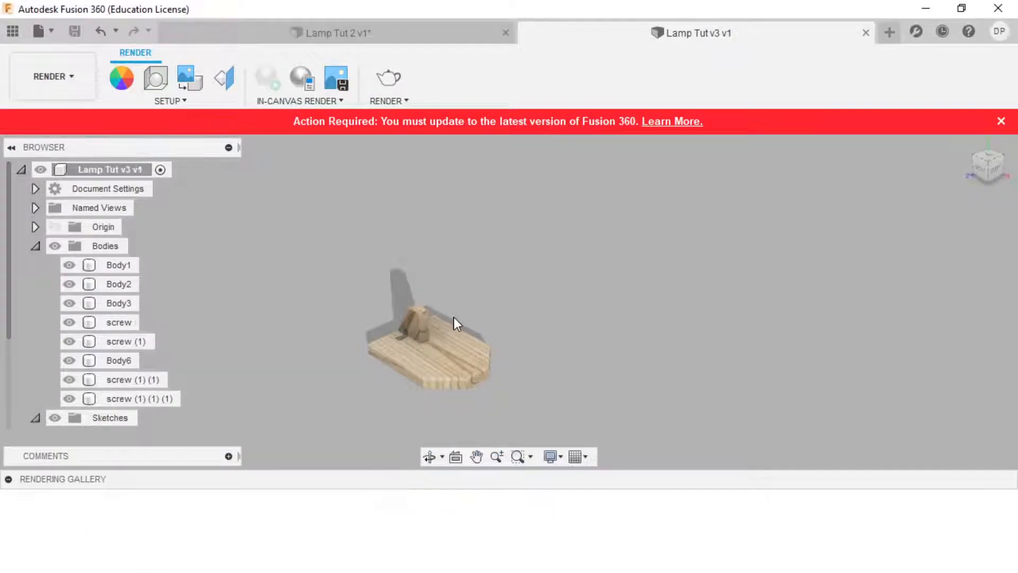
- Set the scene environment to Crossroads from the Fusion 360 environment library
scroll(453, 316, "up", 3)
scroll(524, 358, "down", 3)
scroll(384, 396, "up", 2)
scroll(481, 313, "down", 3)
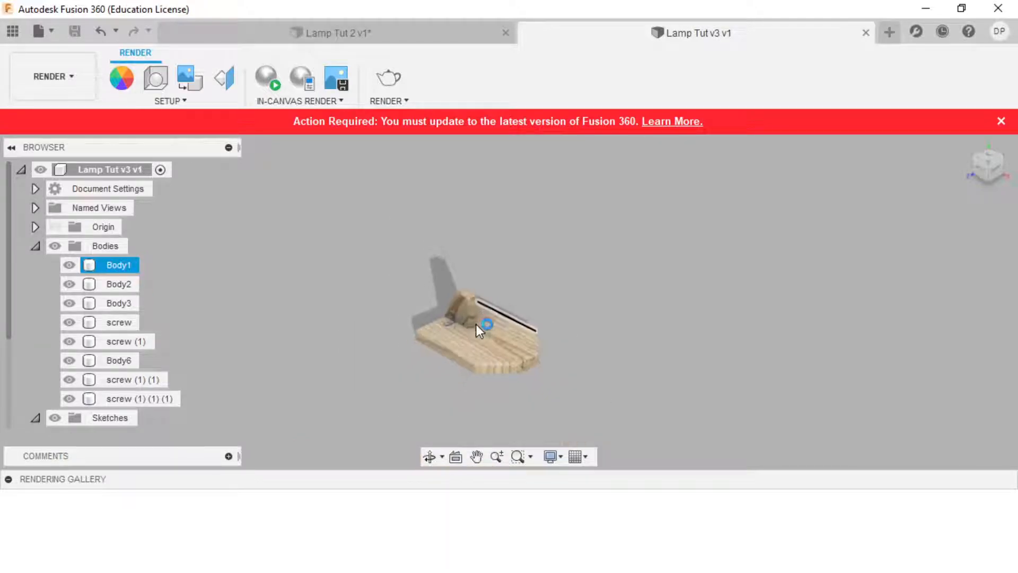
scroll(435, 365, "up", 3)
middle_click_drag(435, 361, 565, 316, "shift")
left_click(156, 78)
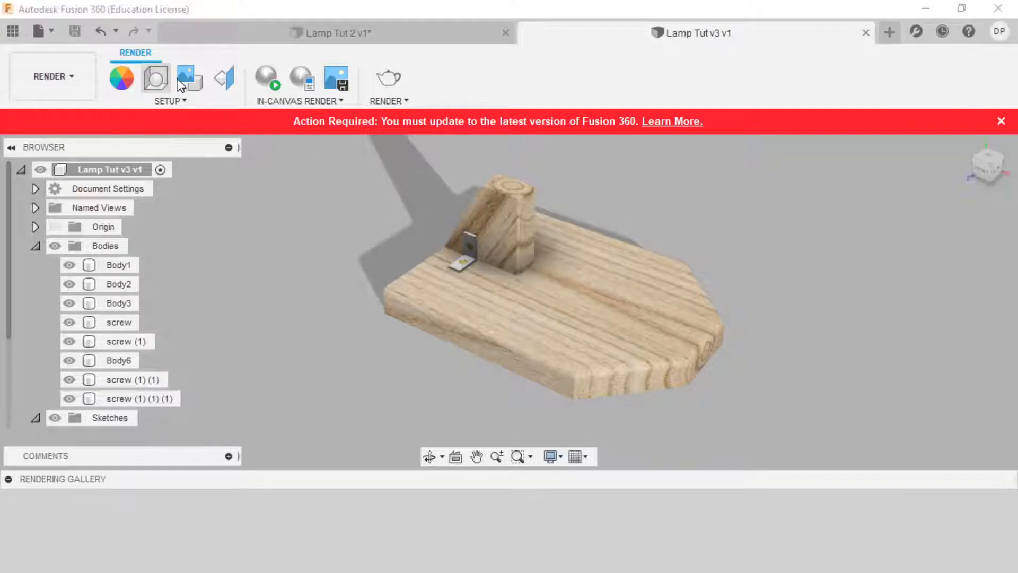
left_click(872, 231)
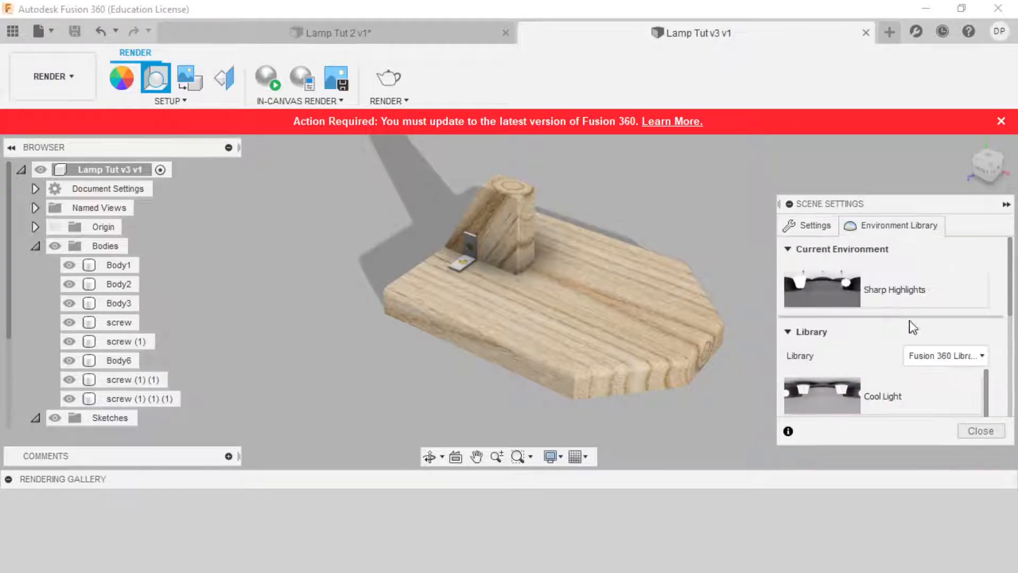
scroll(849, 341, "down", 2)
left_click_drag(897, 382, 882, 254)
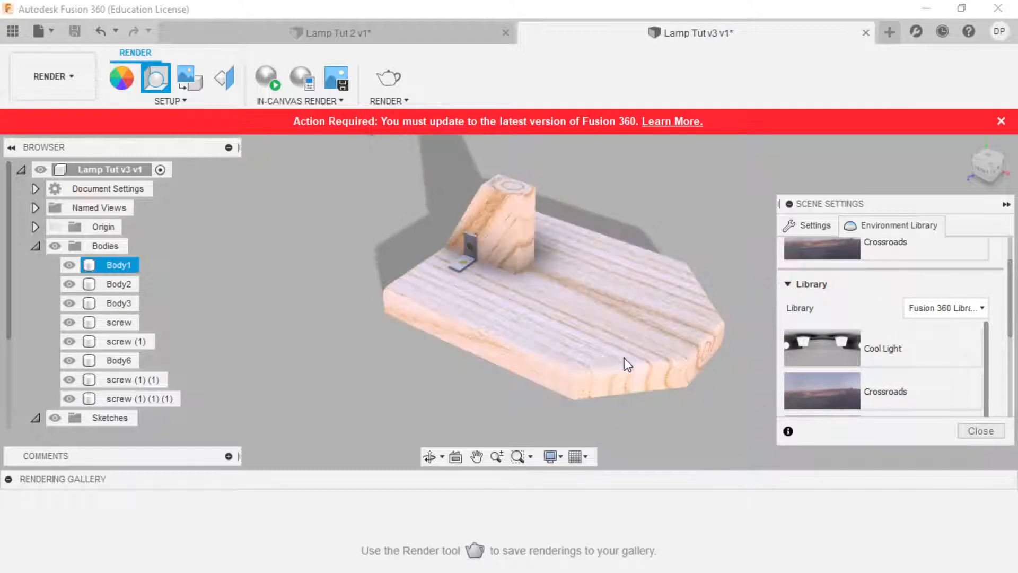
- Render the whole lamp model with the local renderer at Final(75) quality, 1280 by 421 px as PNG, and view the finished image
middle_click_drag(521, 300, 520, 275, "shift")
scroll(450, 346, "down", 3)
scroll(500, 333, "up", 3)
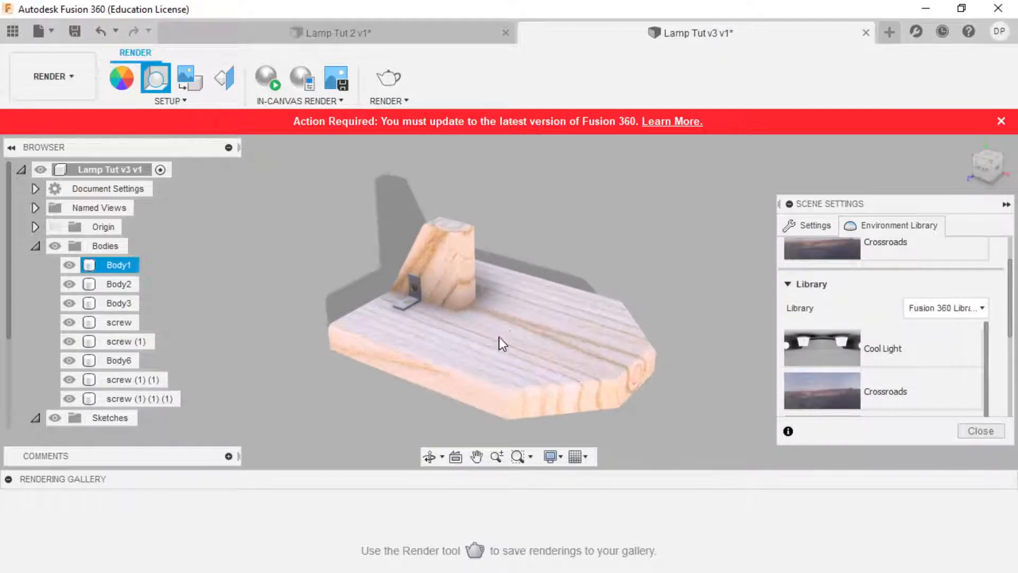
scroll(501, 340, "up", 2)
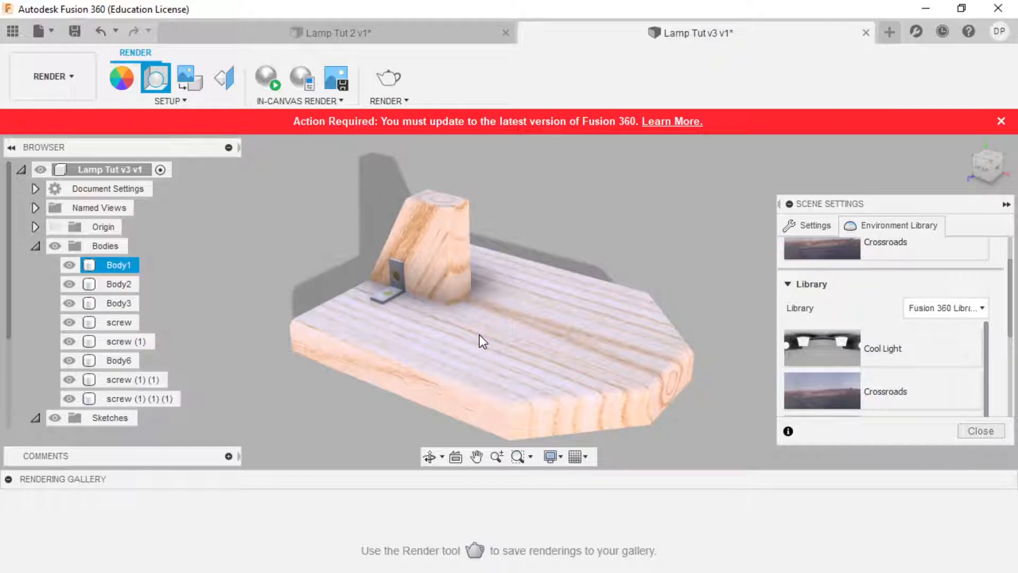
left_click(388, 80)
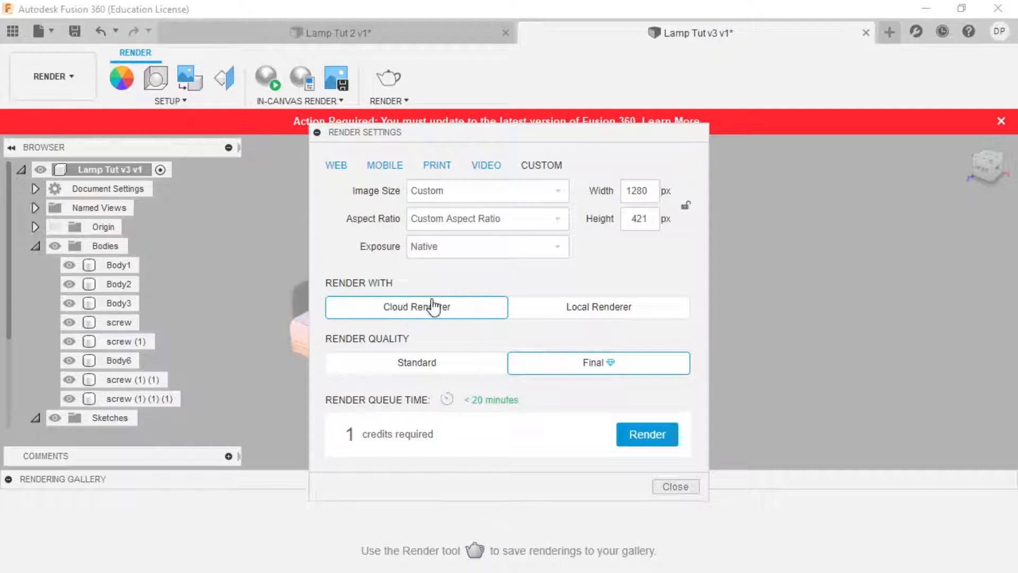
left_click(565, 311)
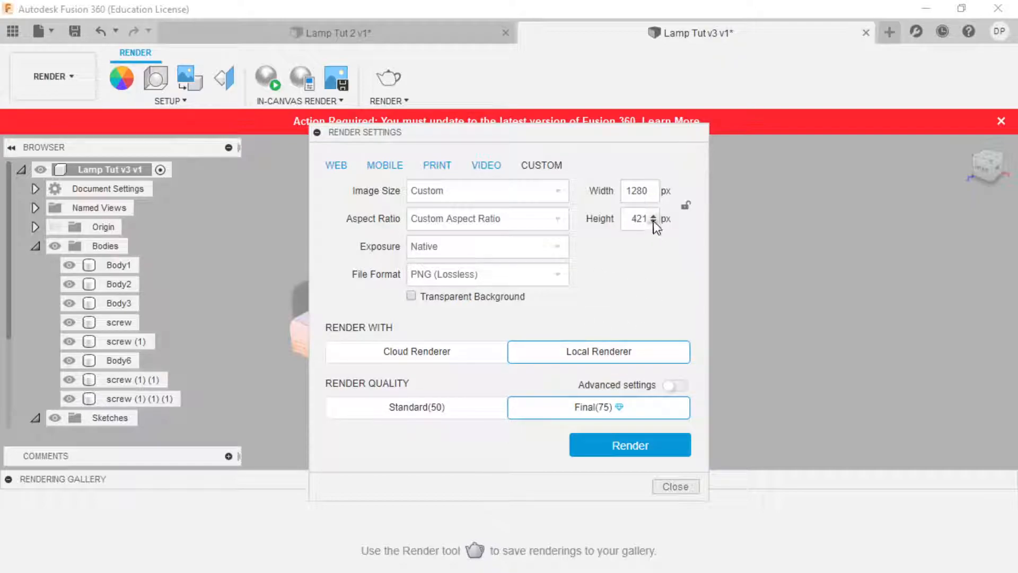
left_click(619, 447)
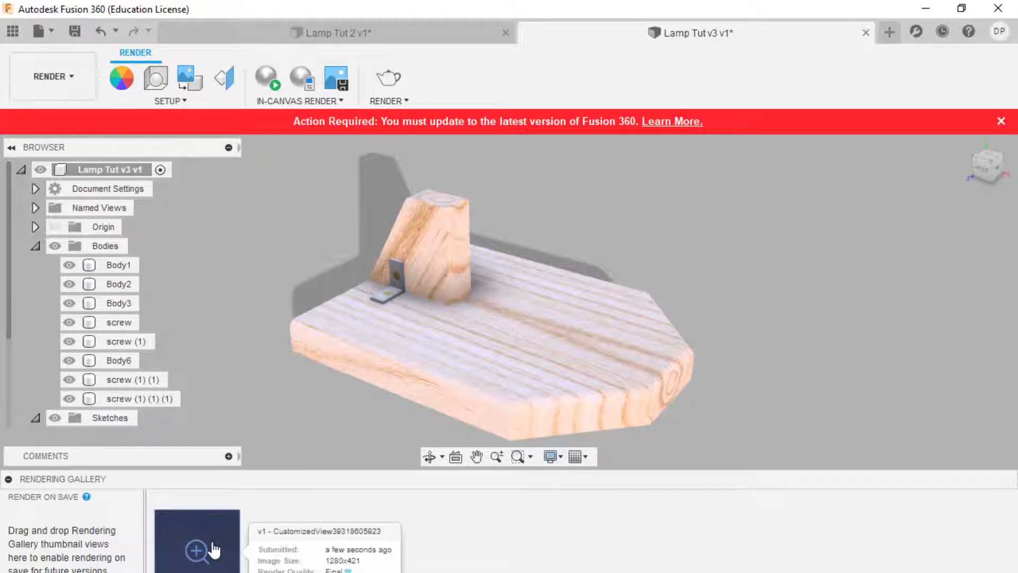
left_click(207, 567)
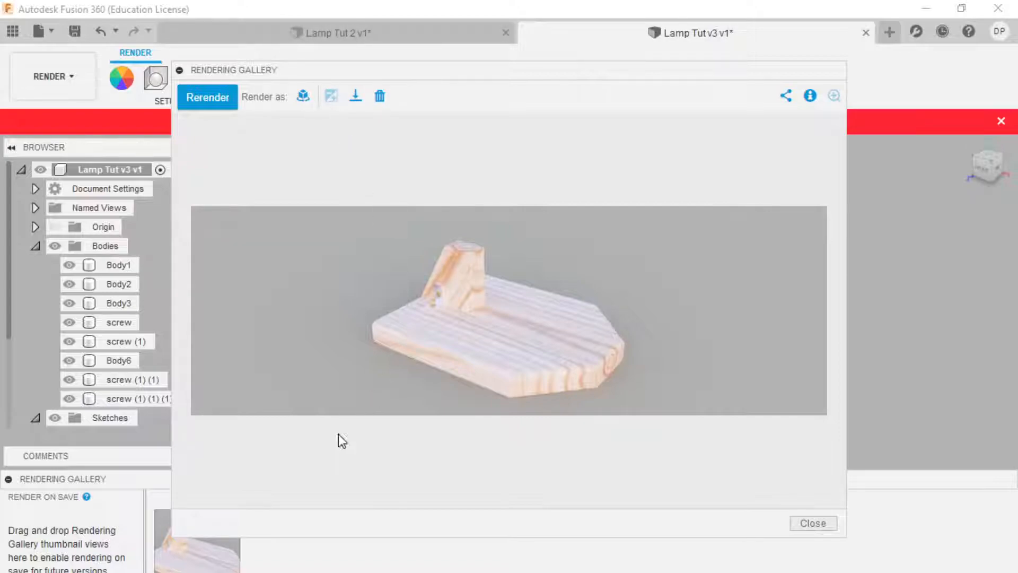
left_click(813, 522)
- Render a close-up of the metal bracket with the local renderer at Final(75) quality and open it in the rendering gallery
scroll(489, 247, "up", 5)
scroll(387, 309, "up", 8)
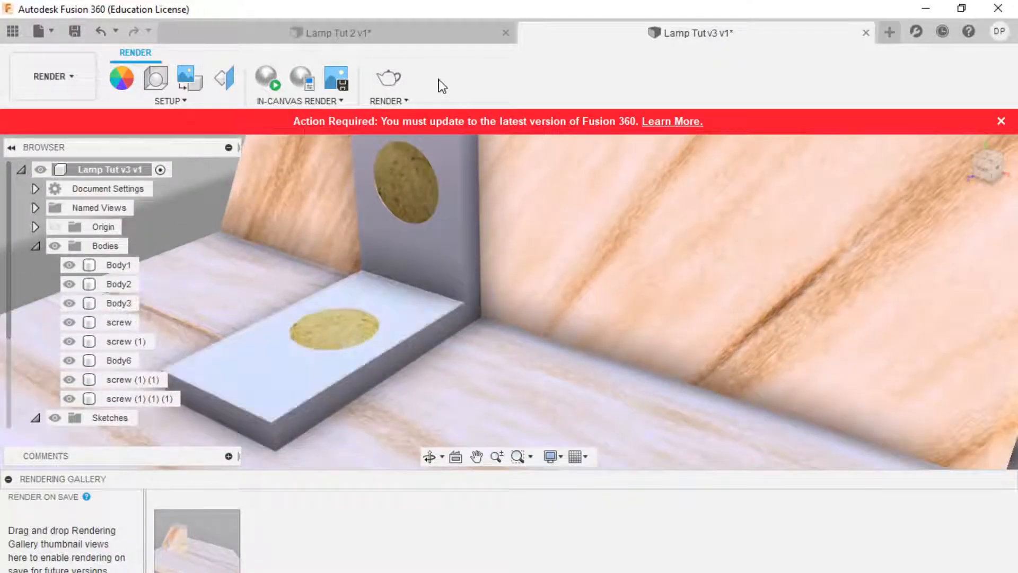
left_click(388, 79)
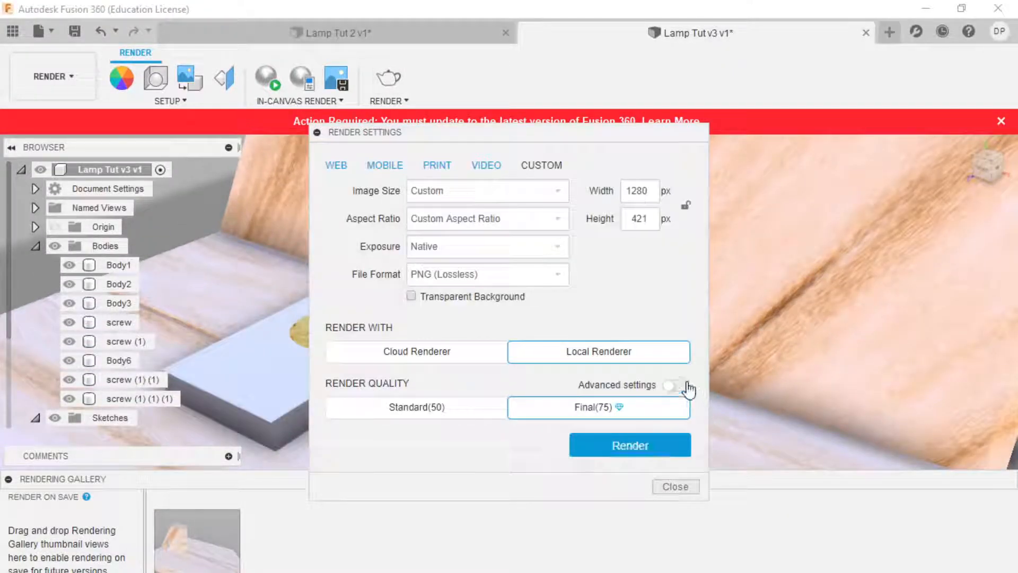
left_click(623, 452)
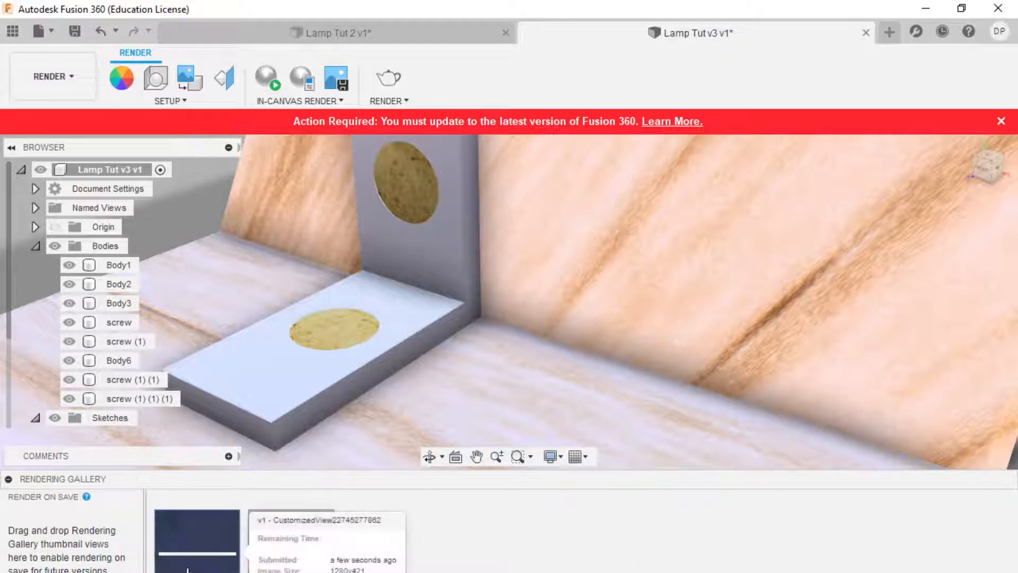
left_click(211, 538)
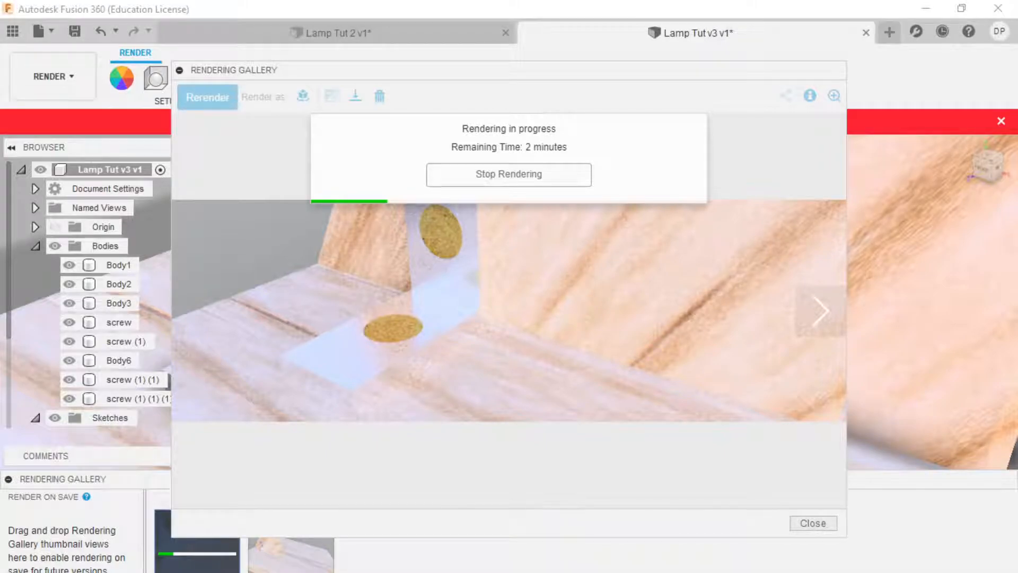
key("alt+Tab")
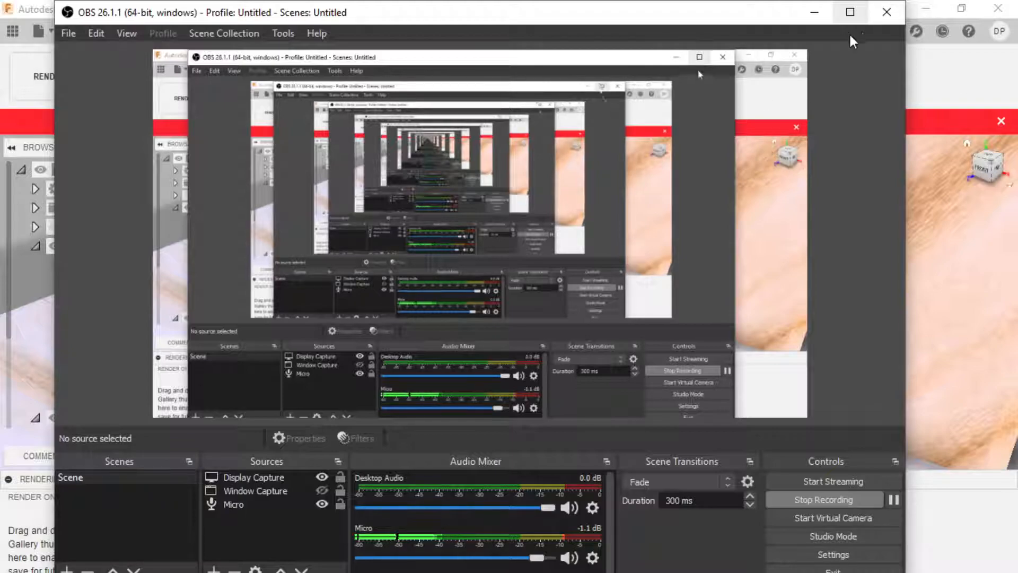
left_click(814, 12)
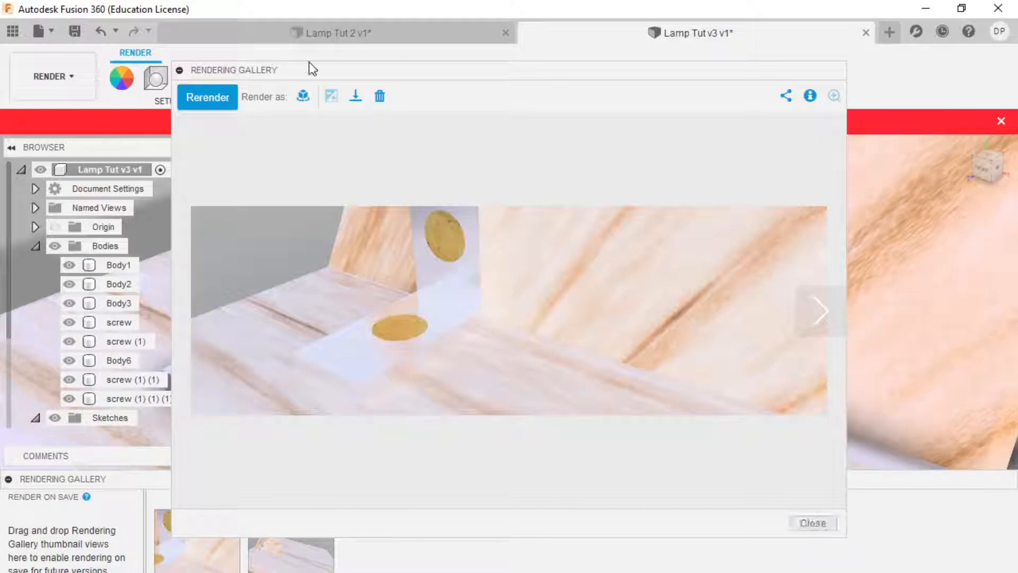
- Start downloading the bracket close-up render as a PNG file, cancel the save, and close the rendering gallery view
left_click(356, 97)
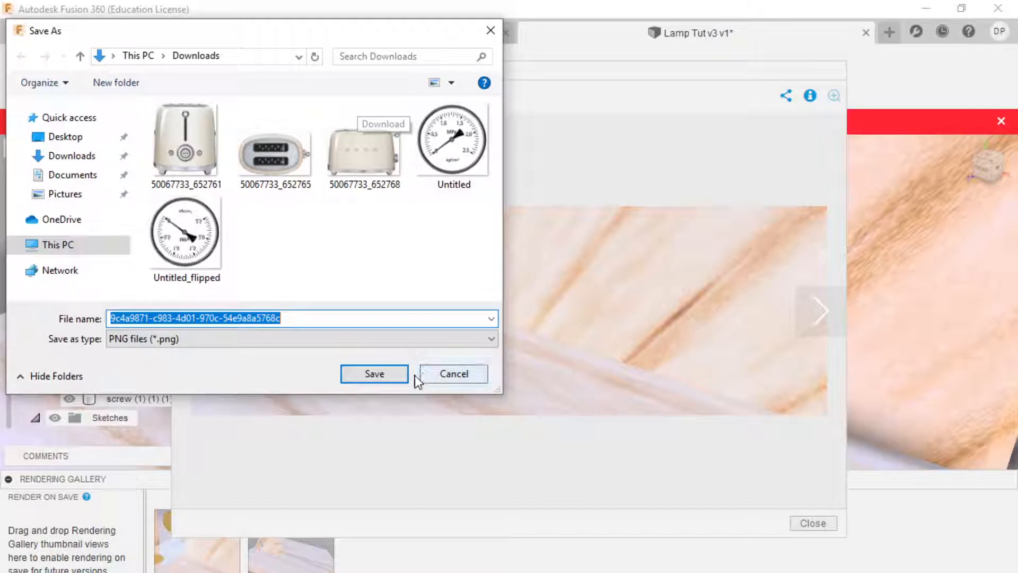
left_click(456, 374)
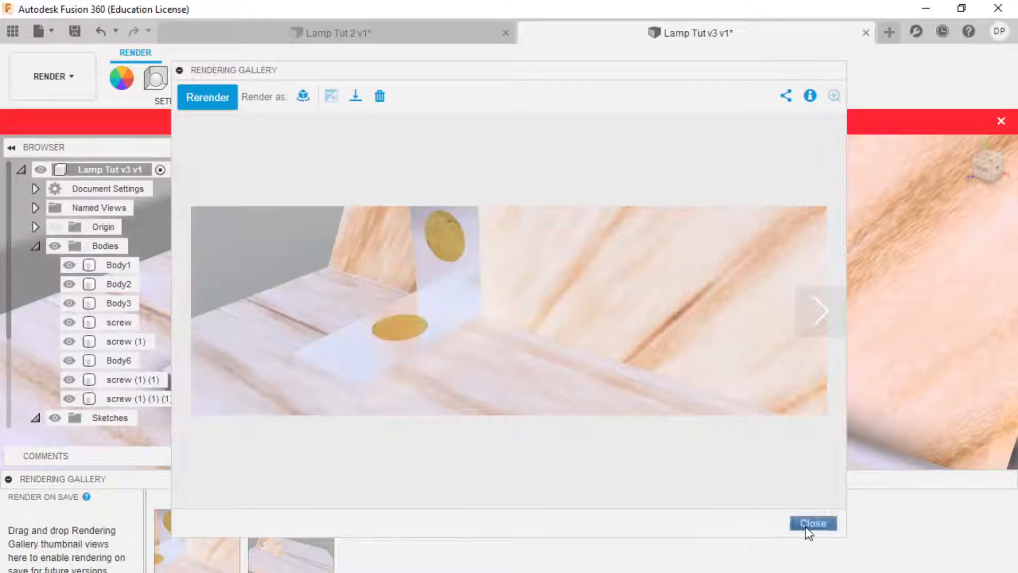
left_click(811, 524)
key("alt+Tab")
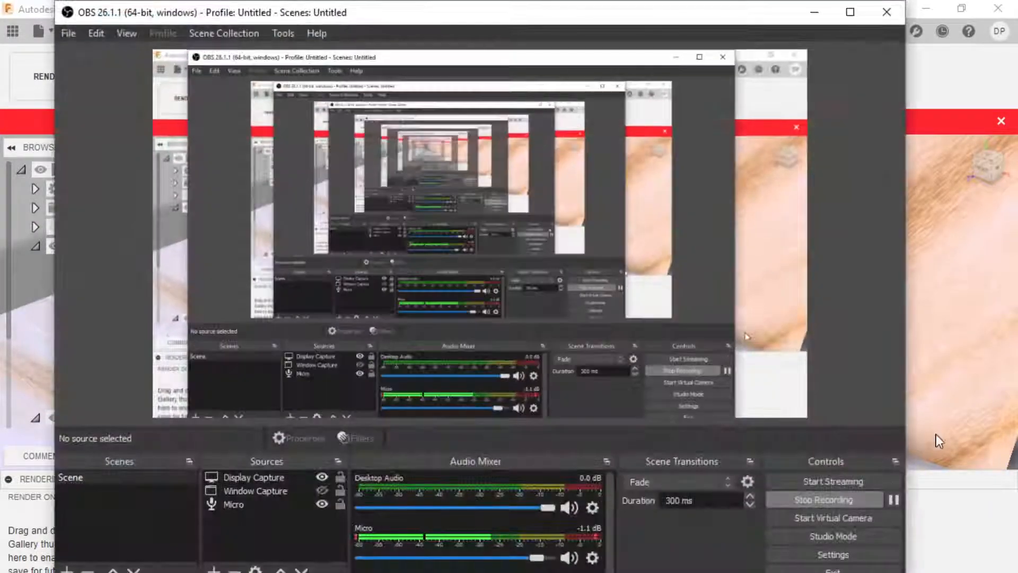